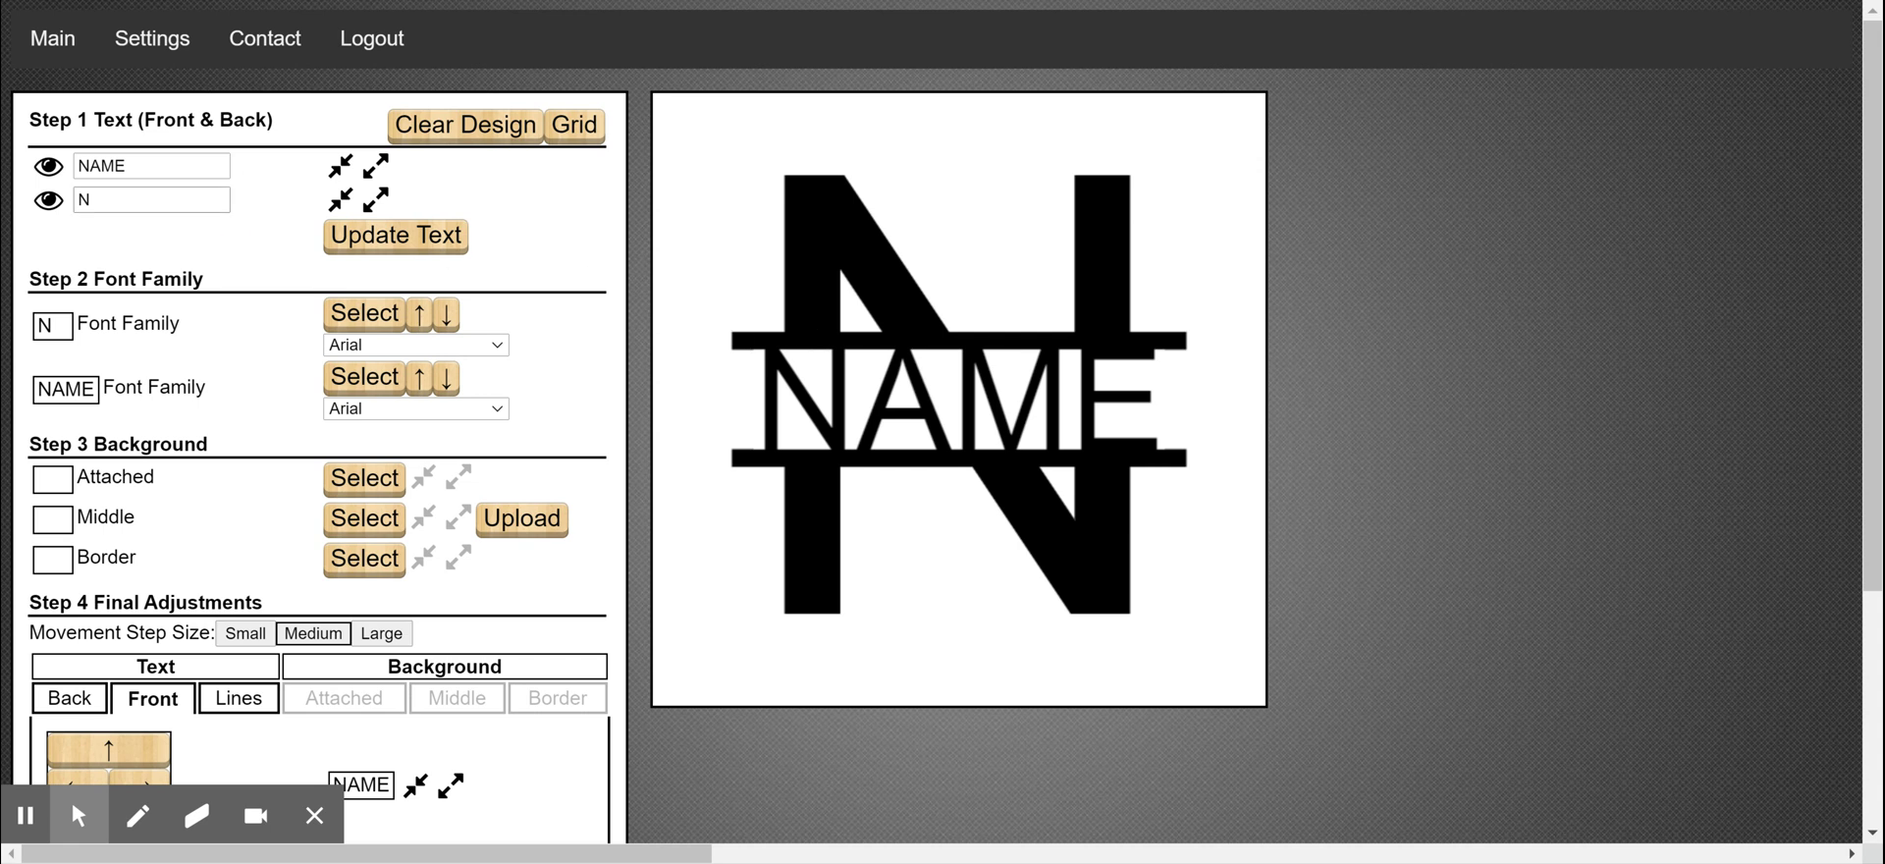
- Set the back letter to R and the front text to the person's first name in capitals, and update the design
double_click(84, 200)
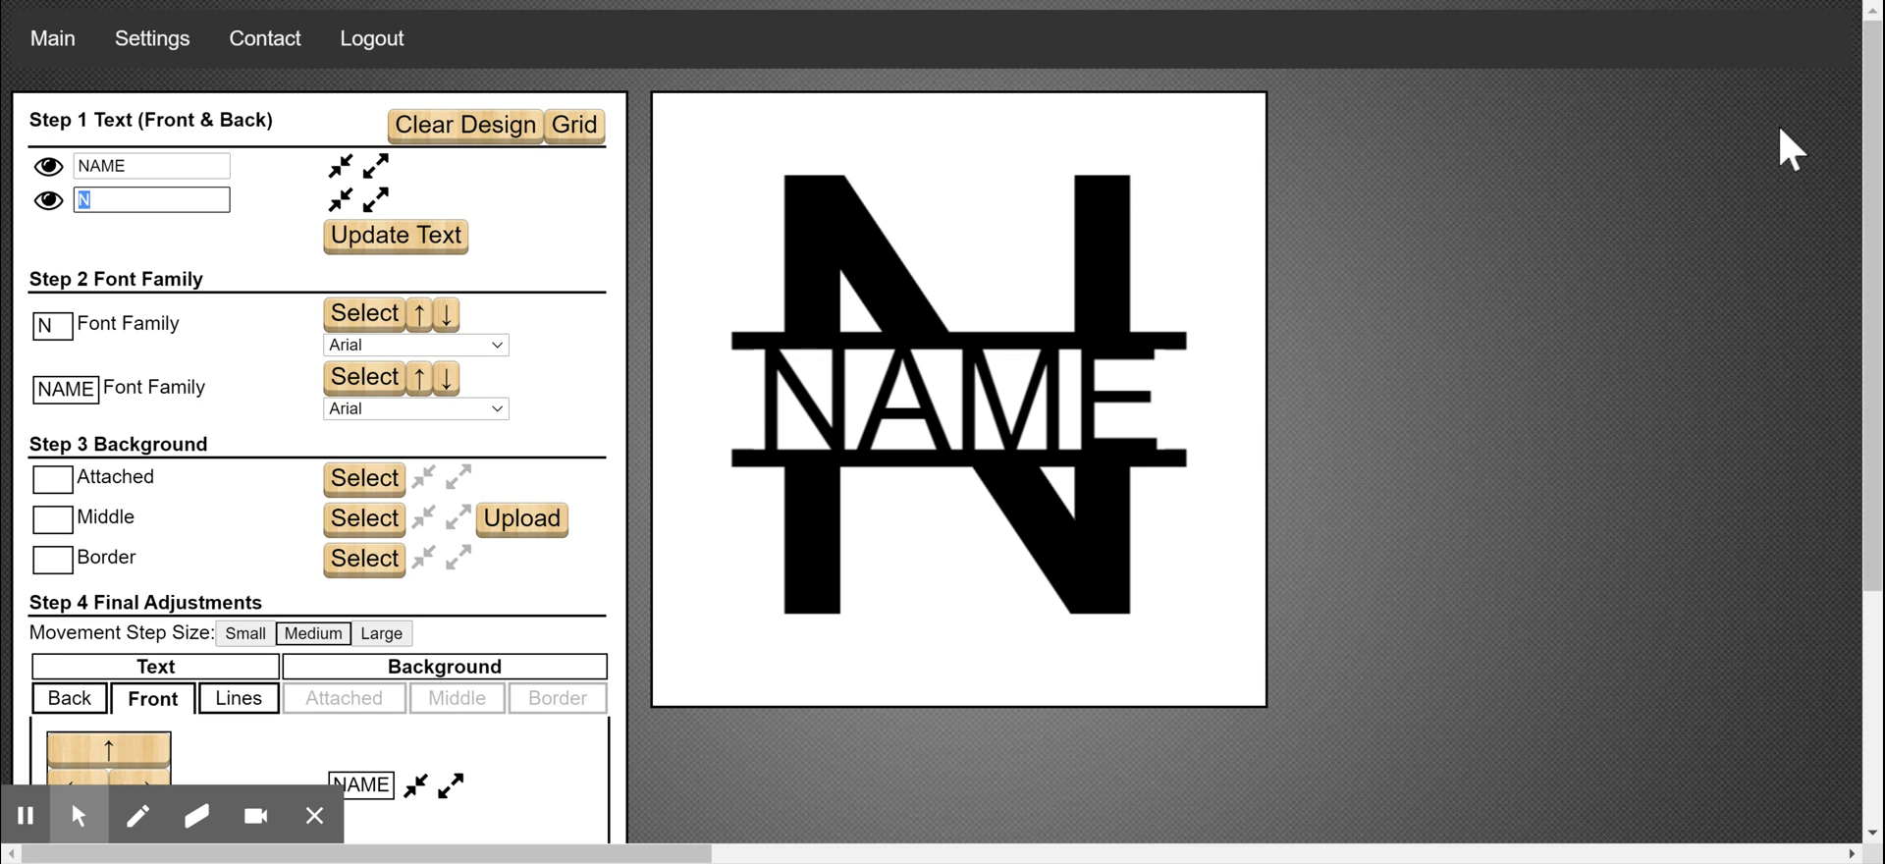
type("R")
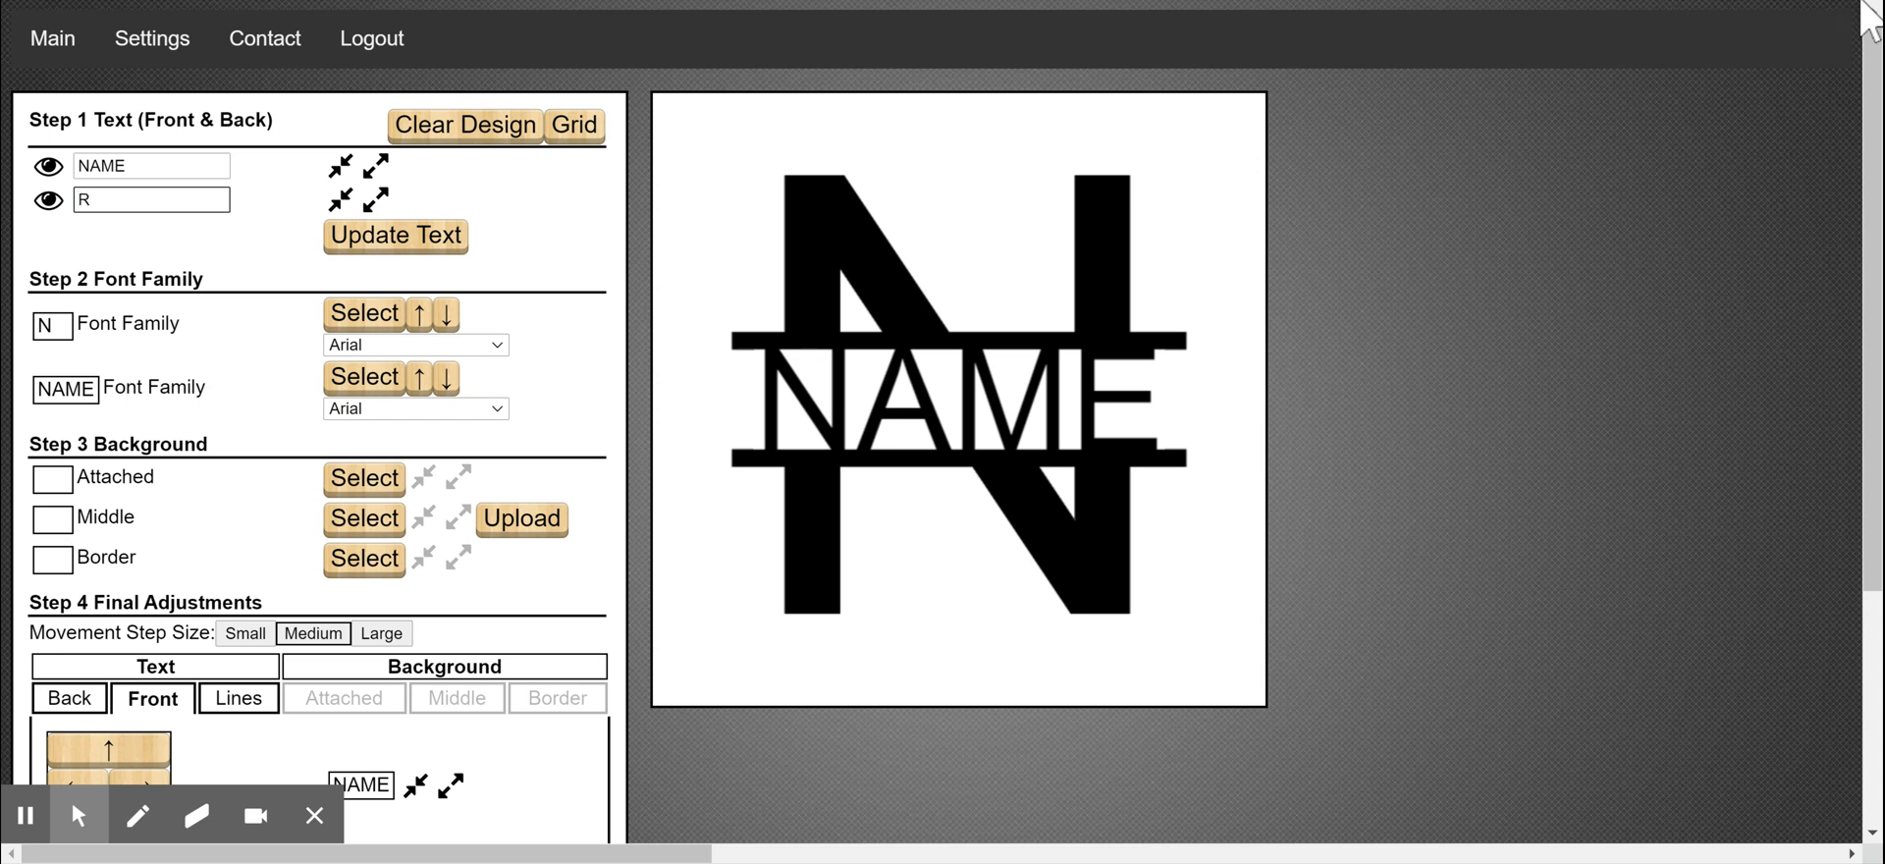
double_click(147, 166)
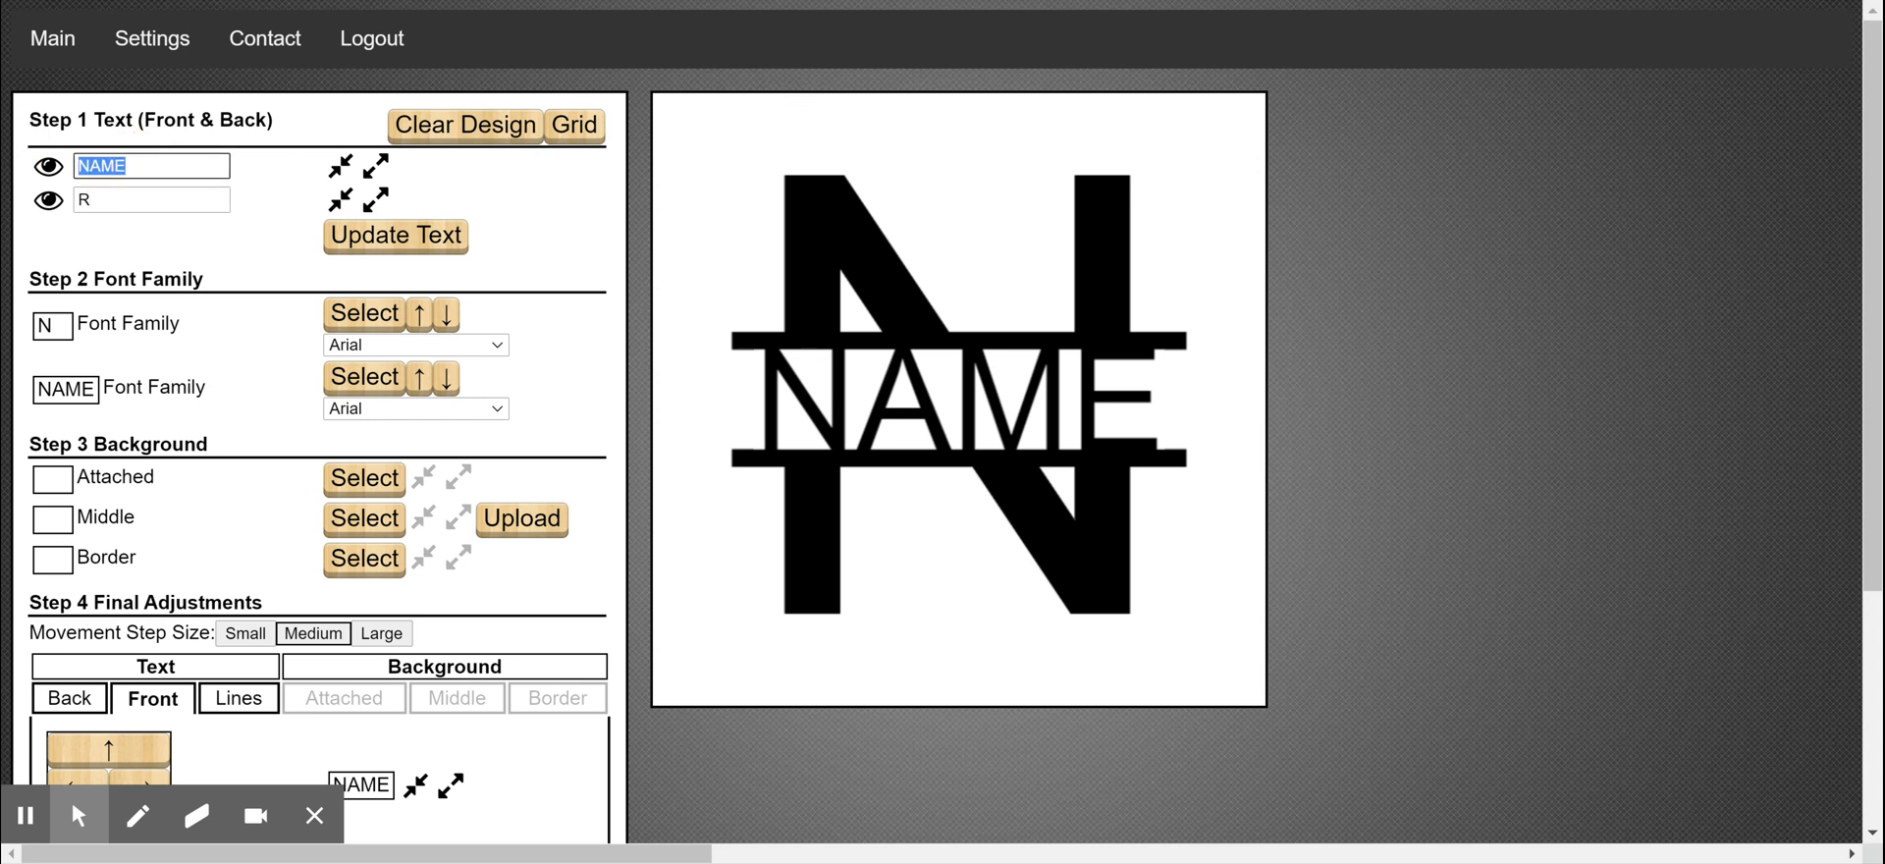
type("Rach")
key("BackSpace")
key("BackSpace")
key("BackSpace")
type("ach")
key("BackSpace")
key("BackSpace")
key("BackSpace")
type("ache")
key("BackSpace")
key("BackSpace")
key("BackSpace")
key("BackSpace")
type("AC")
key("BackSpace")
key("BackSpace")
type("ACHEL")
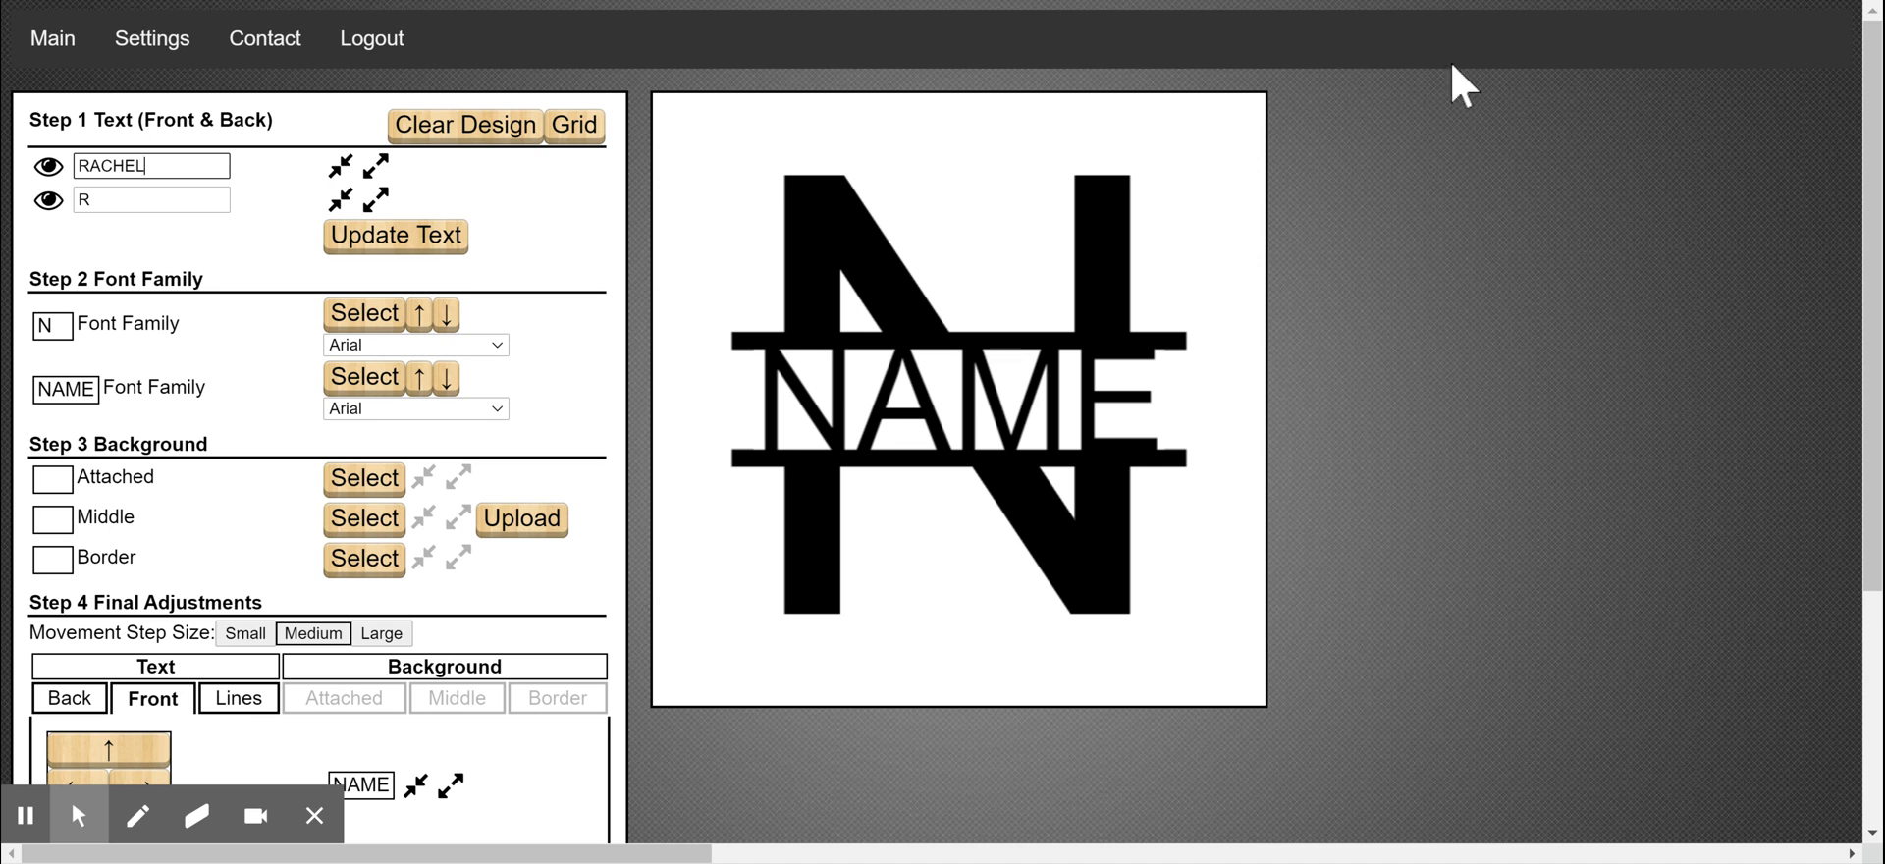
left_click(560, 210)
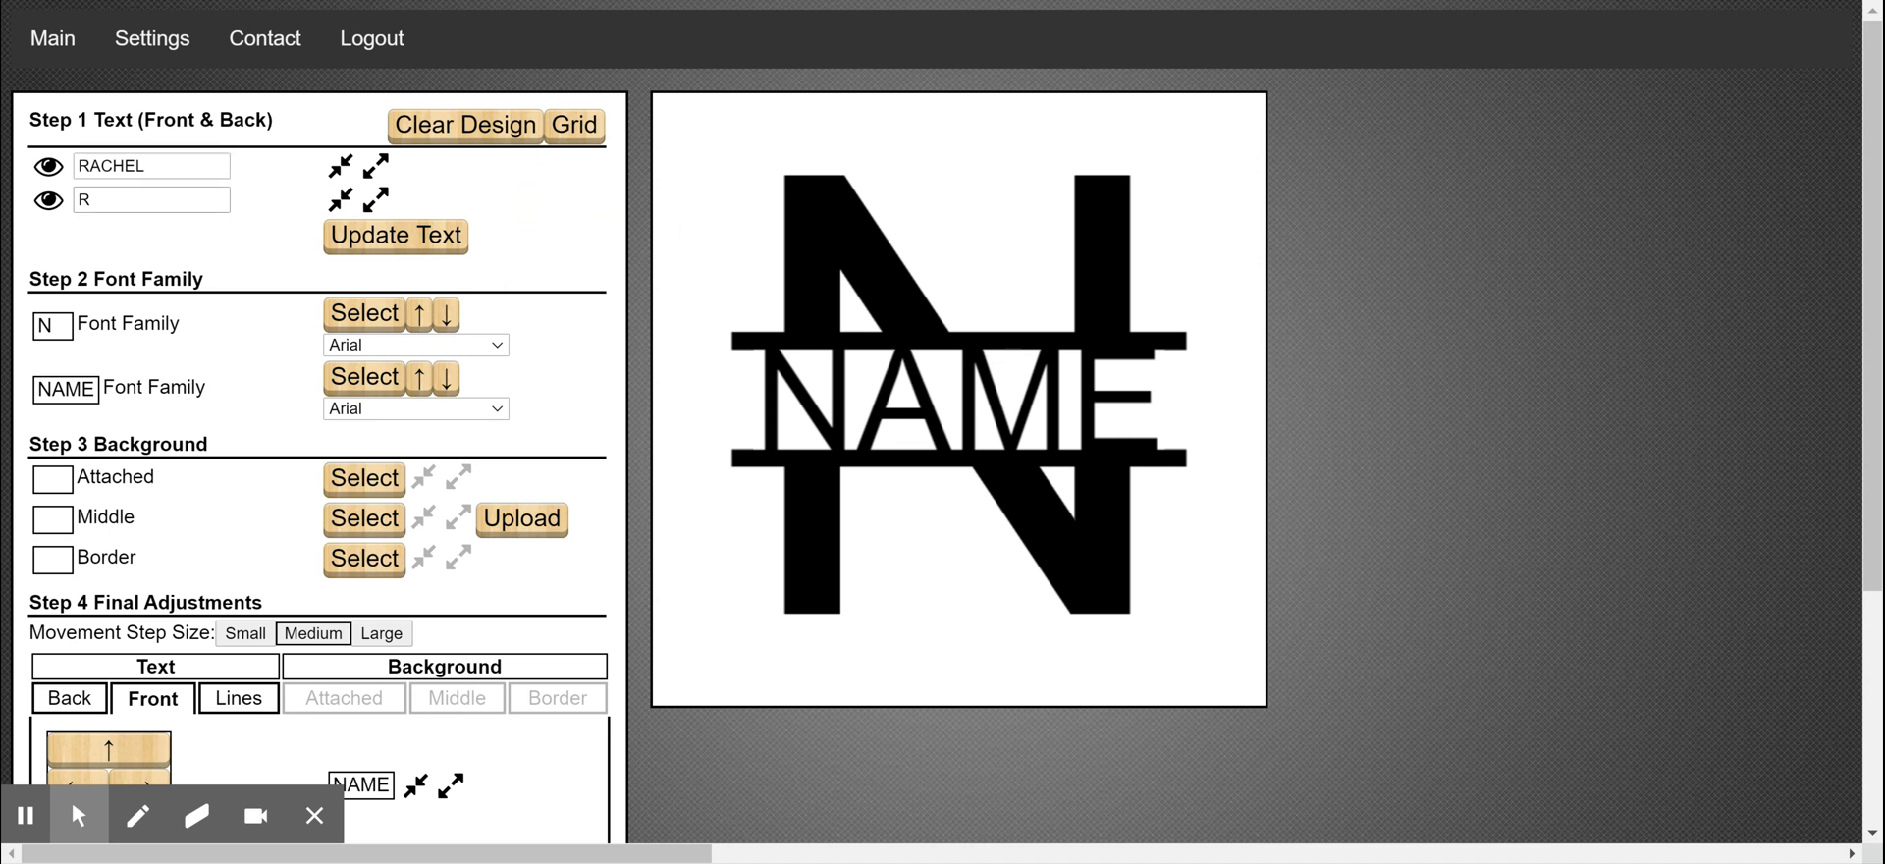
left_click(422, 250)
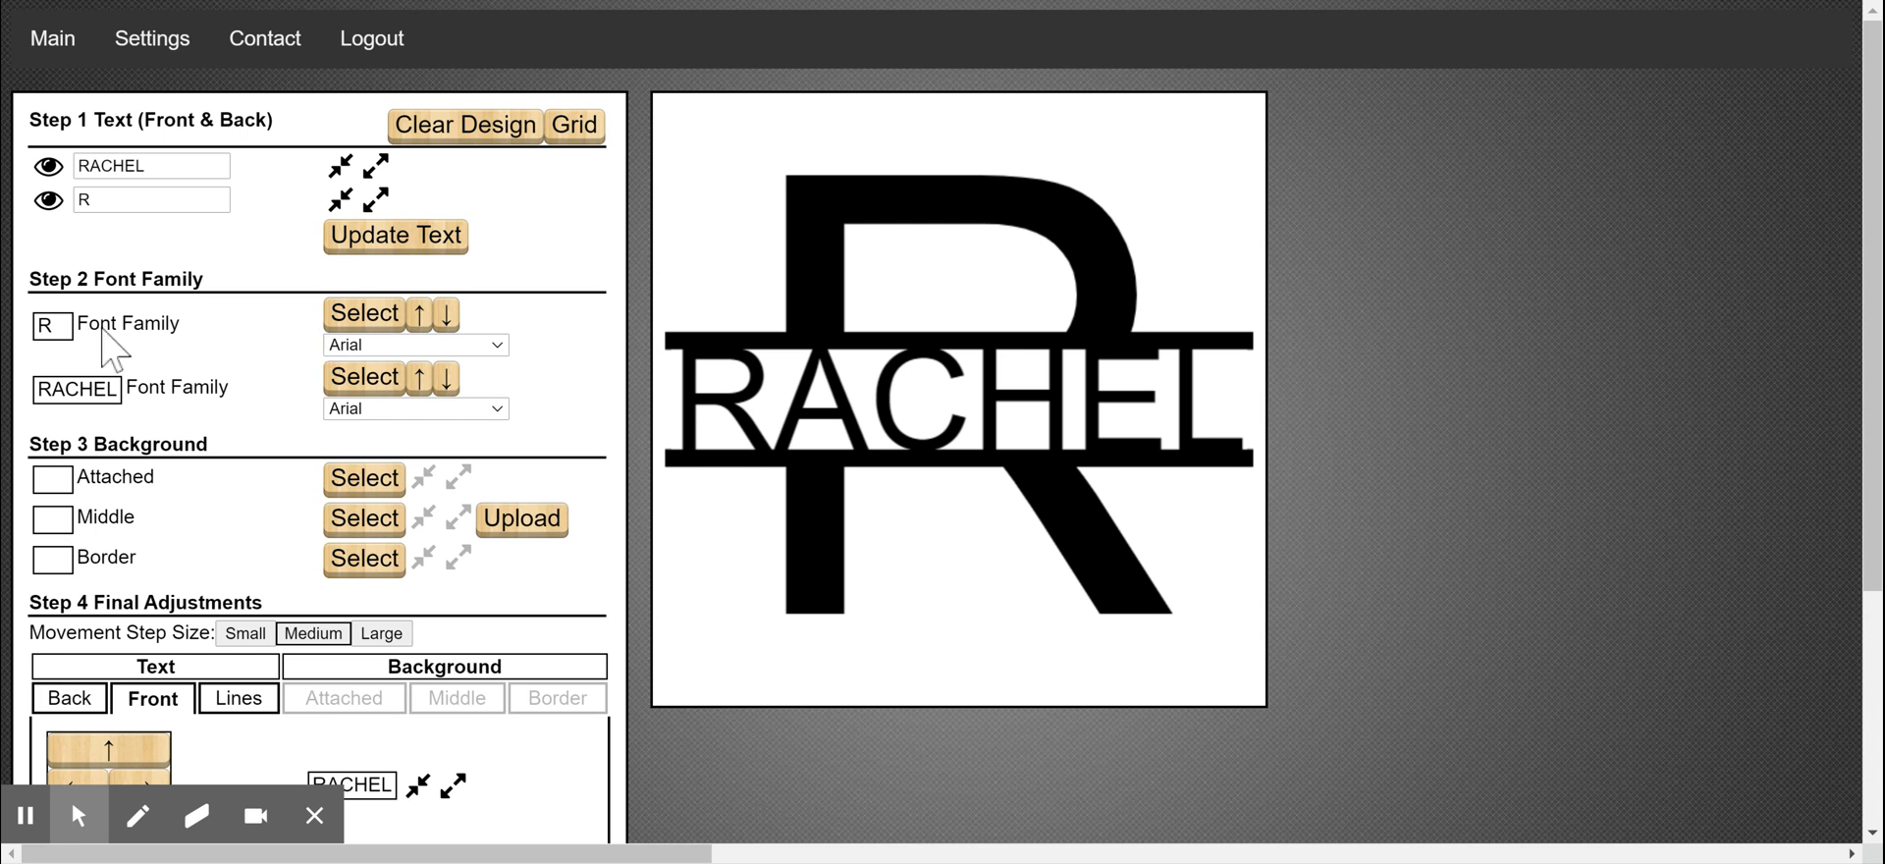
- Try out successive fonts for the back letter, from Calibri through Courier
left_click(447, 316)
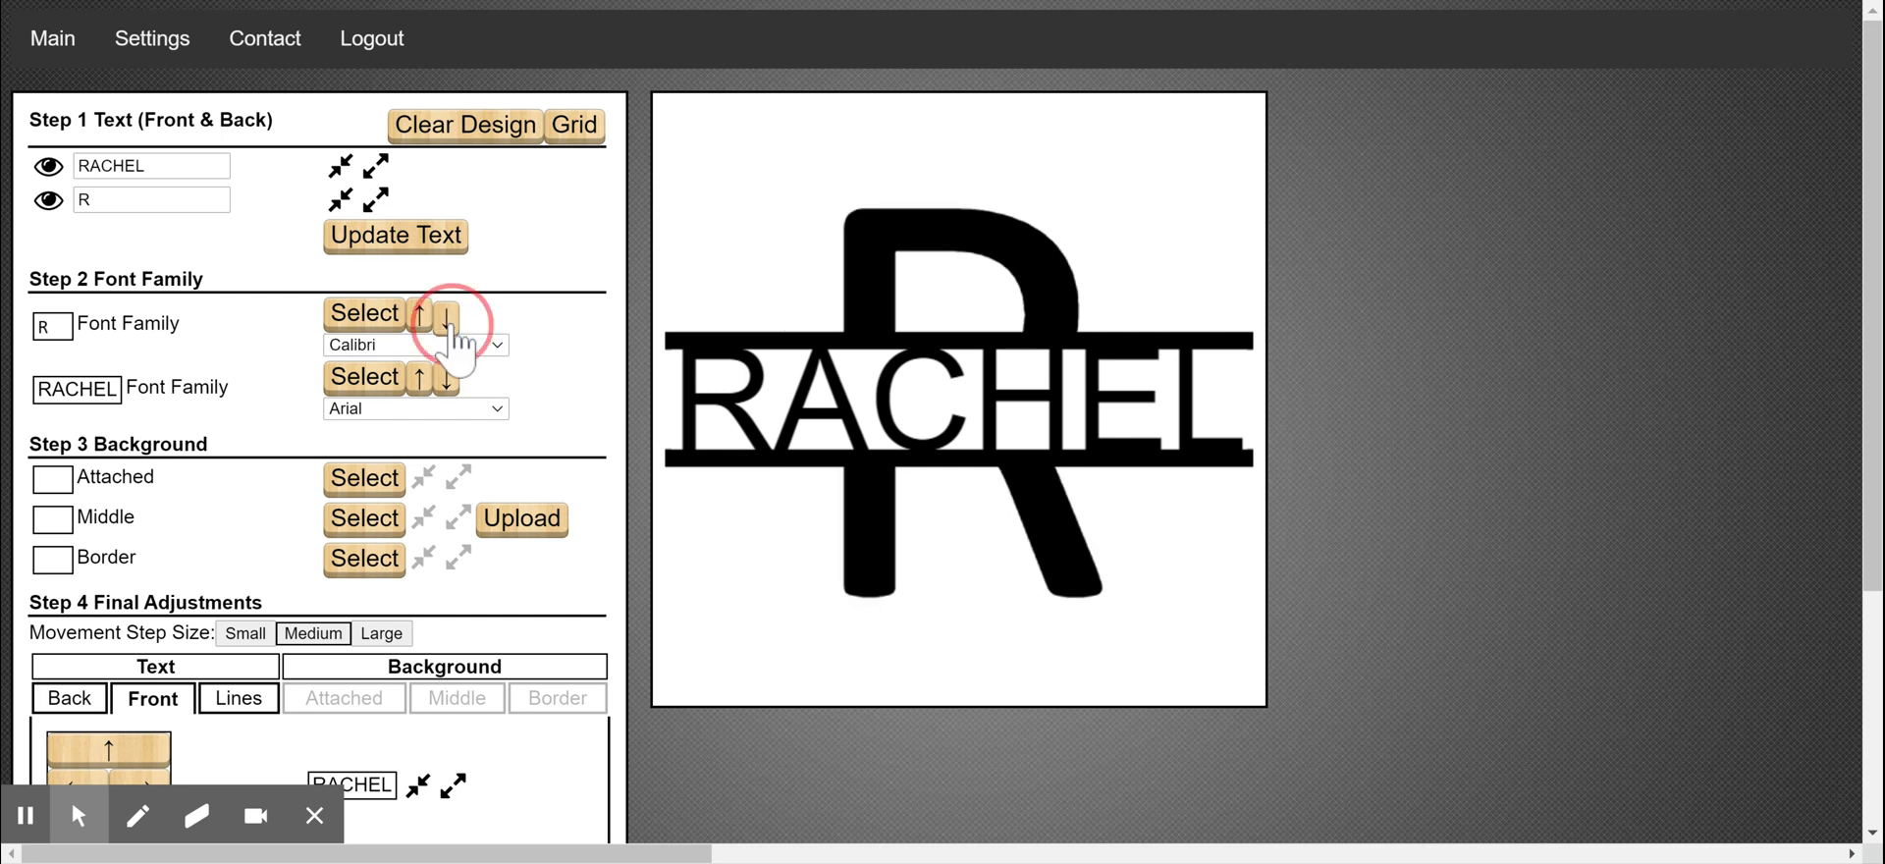
left_click(448, 316)
left_click(448, 317)
left_click(448, 316)
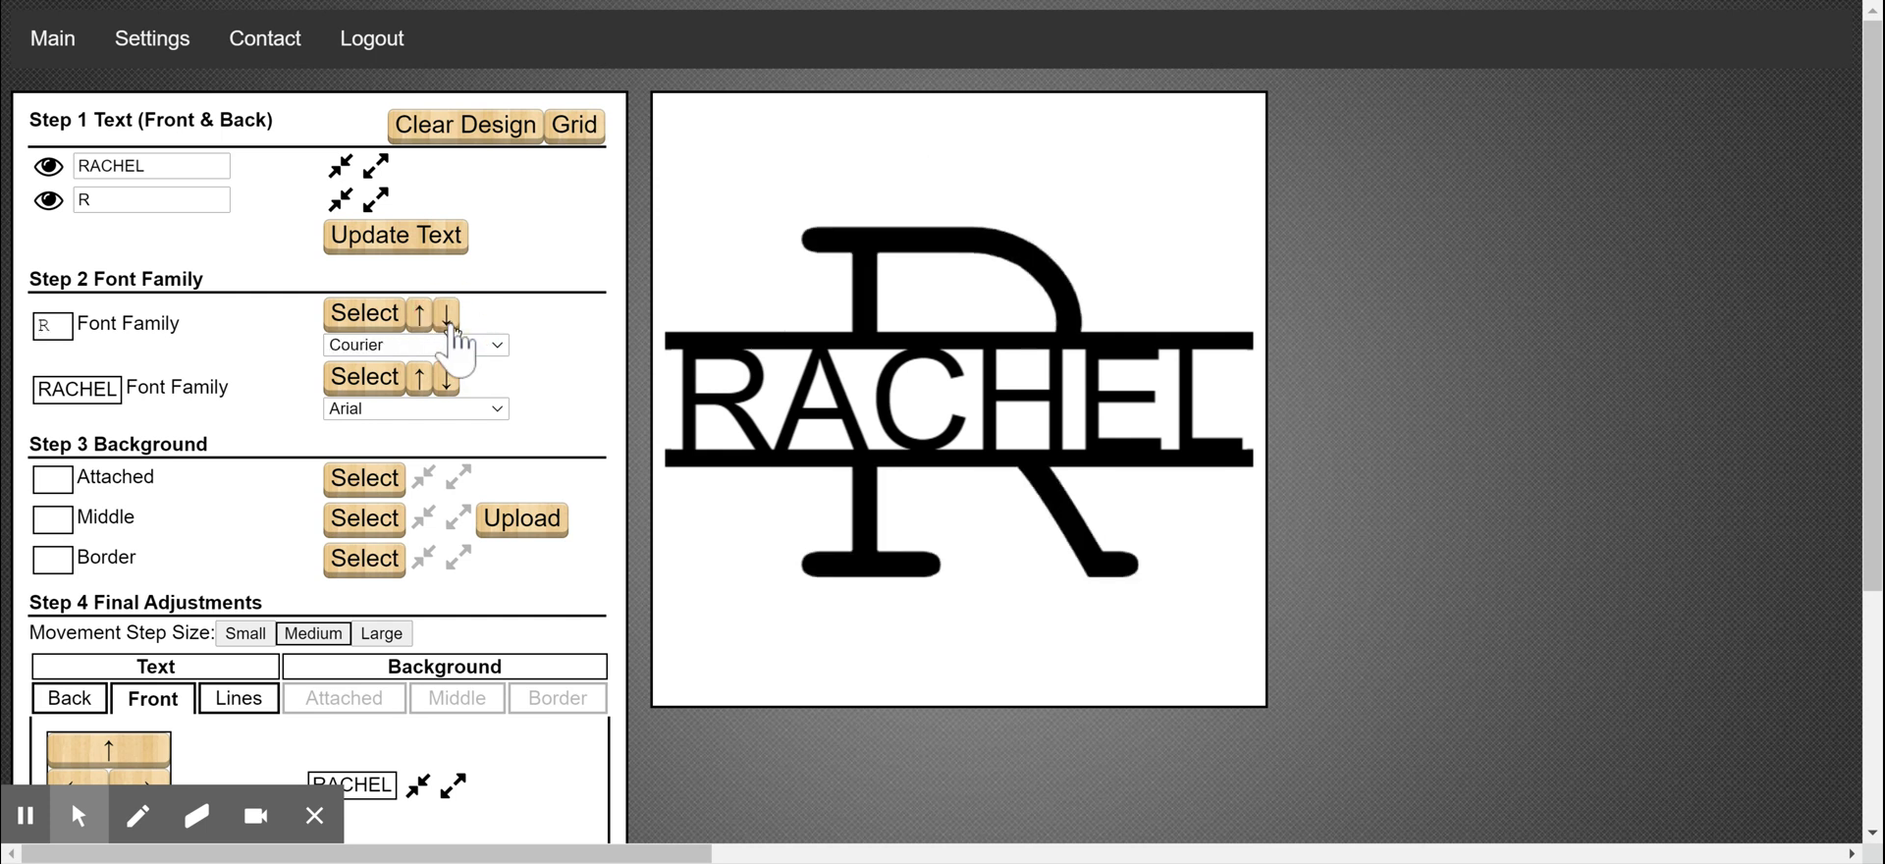
left_click(450, 318)
left_click(420, 320)
- Choose the Norican script font for the back letter R from the font previews
left_click(54, 326)
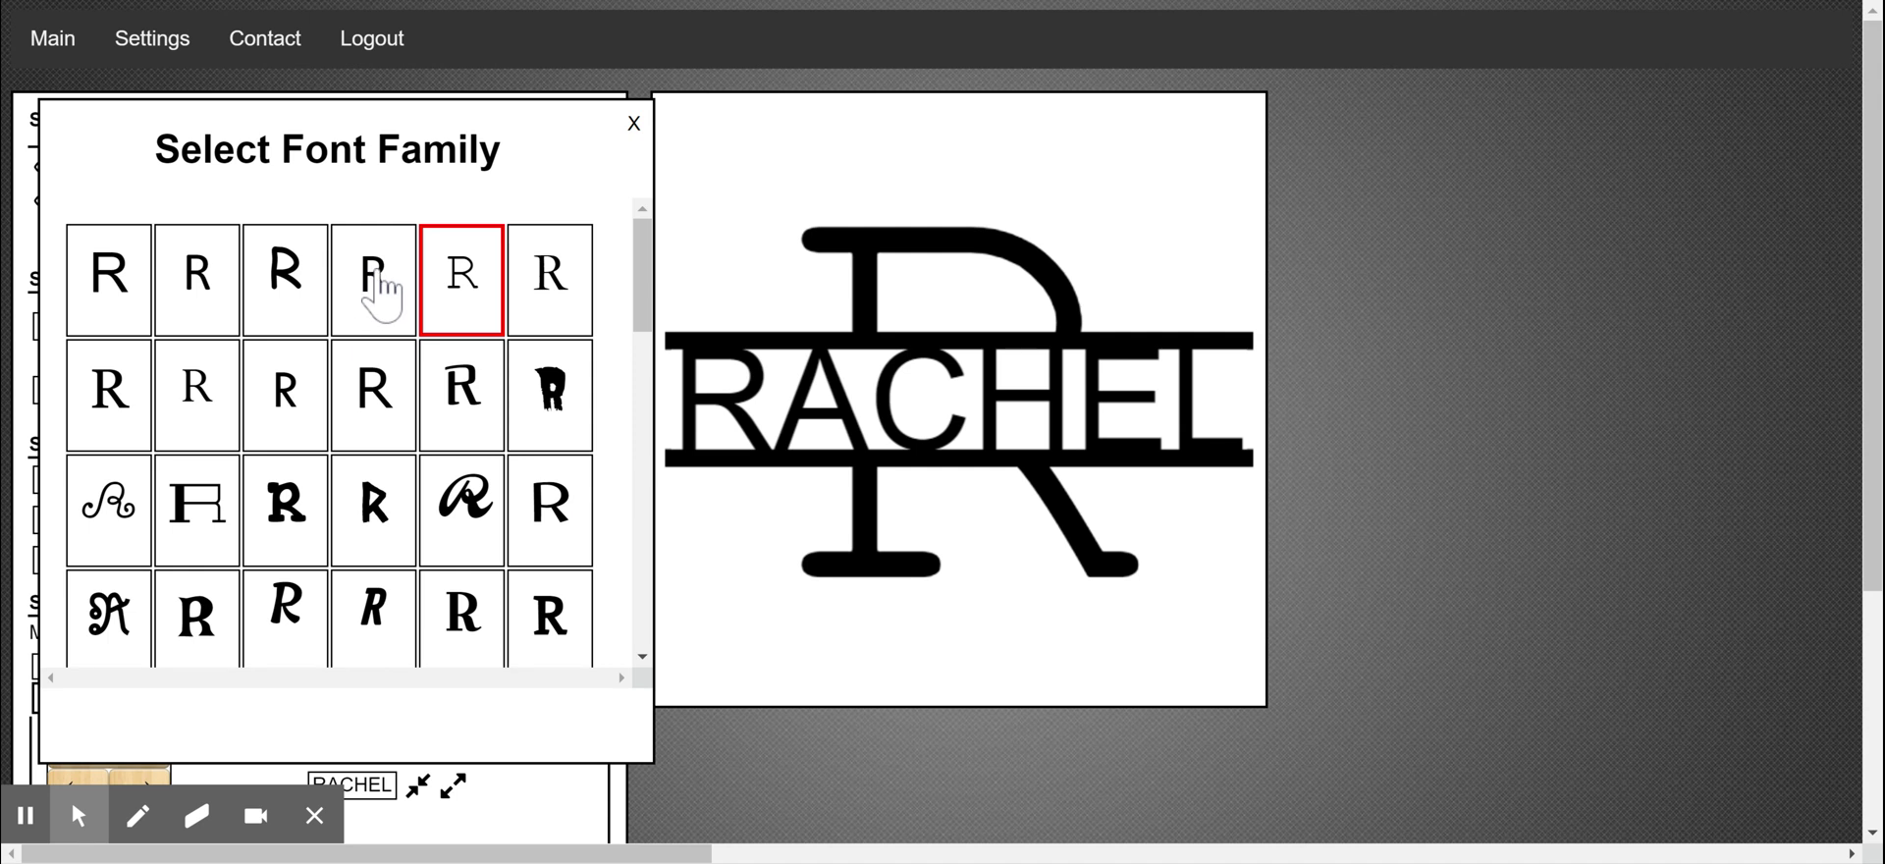
scroll(415, 310, "down", 1)
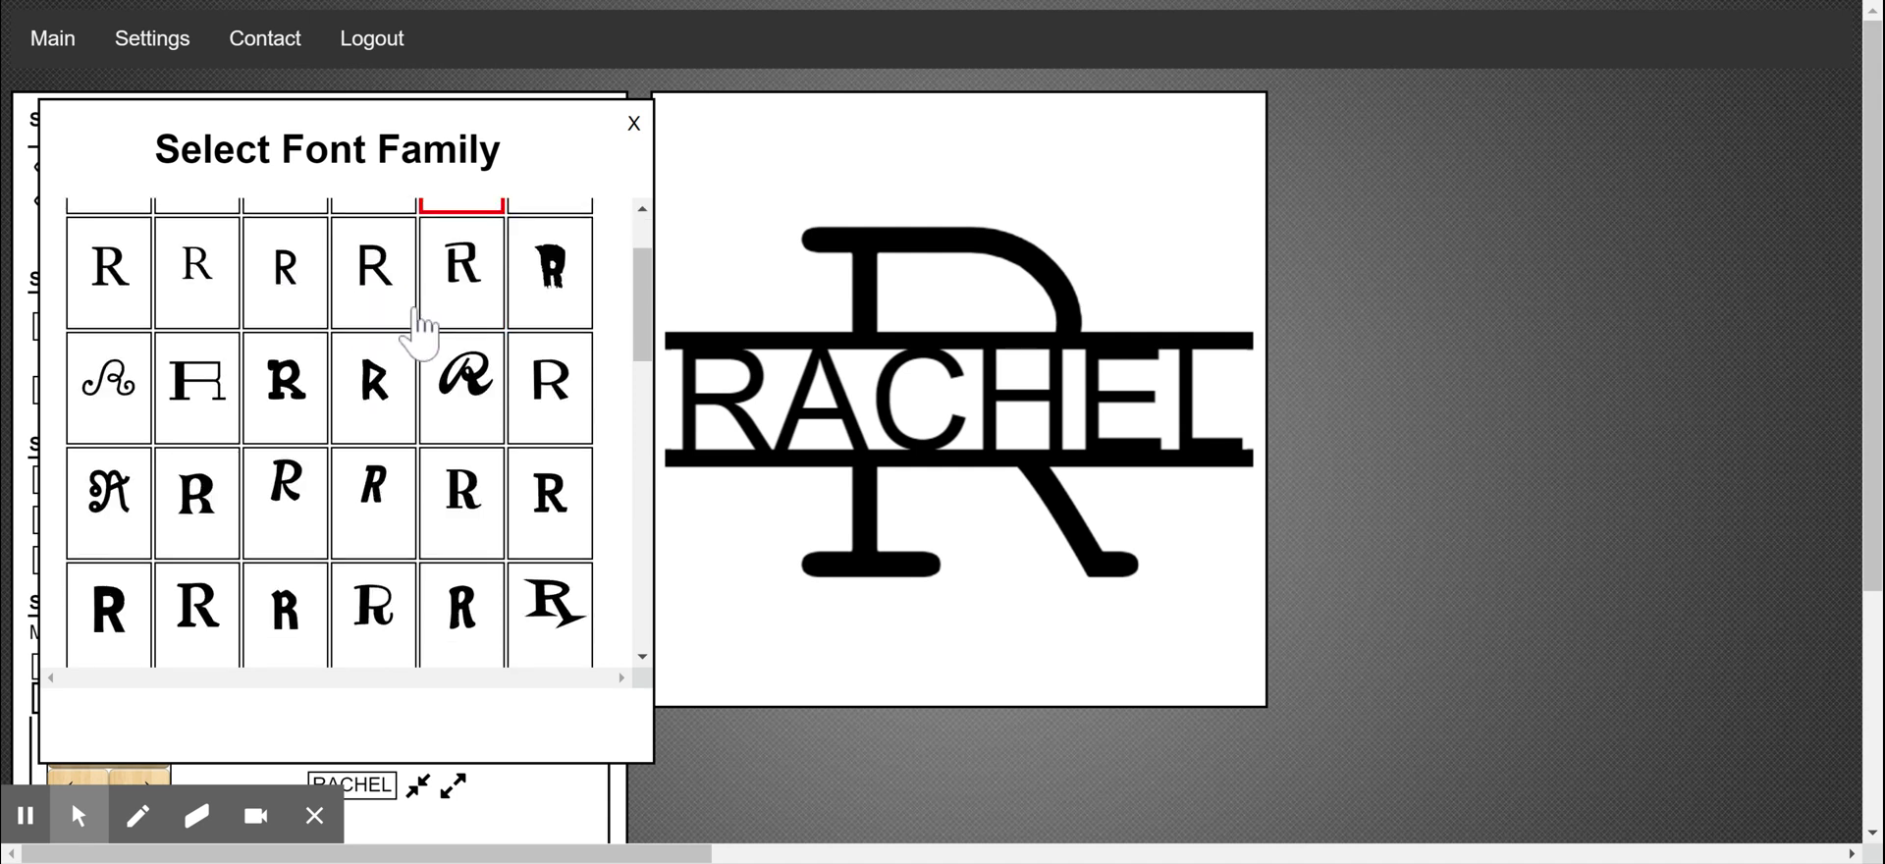
scroll(511, 477, "down", 1)
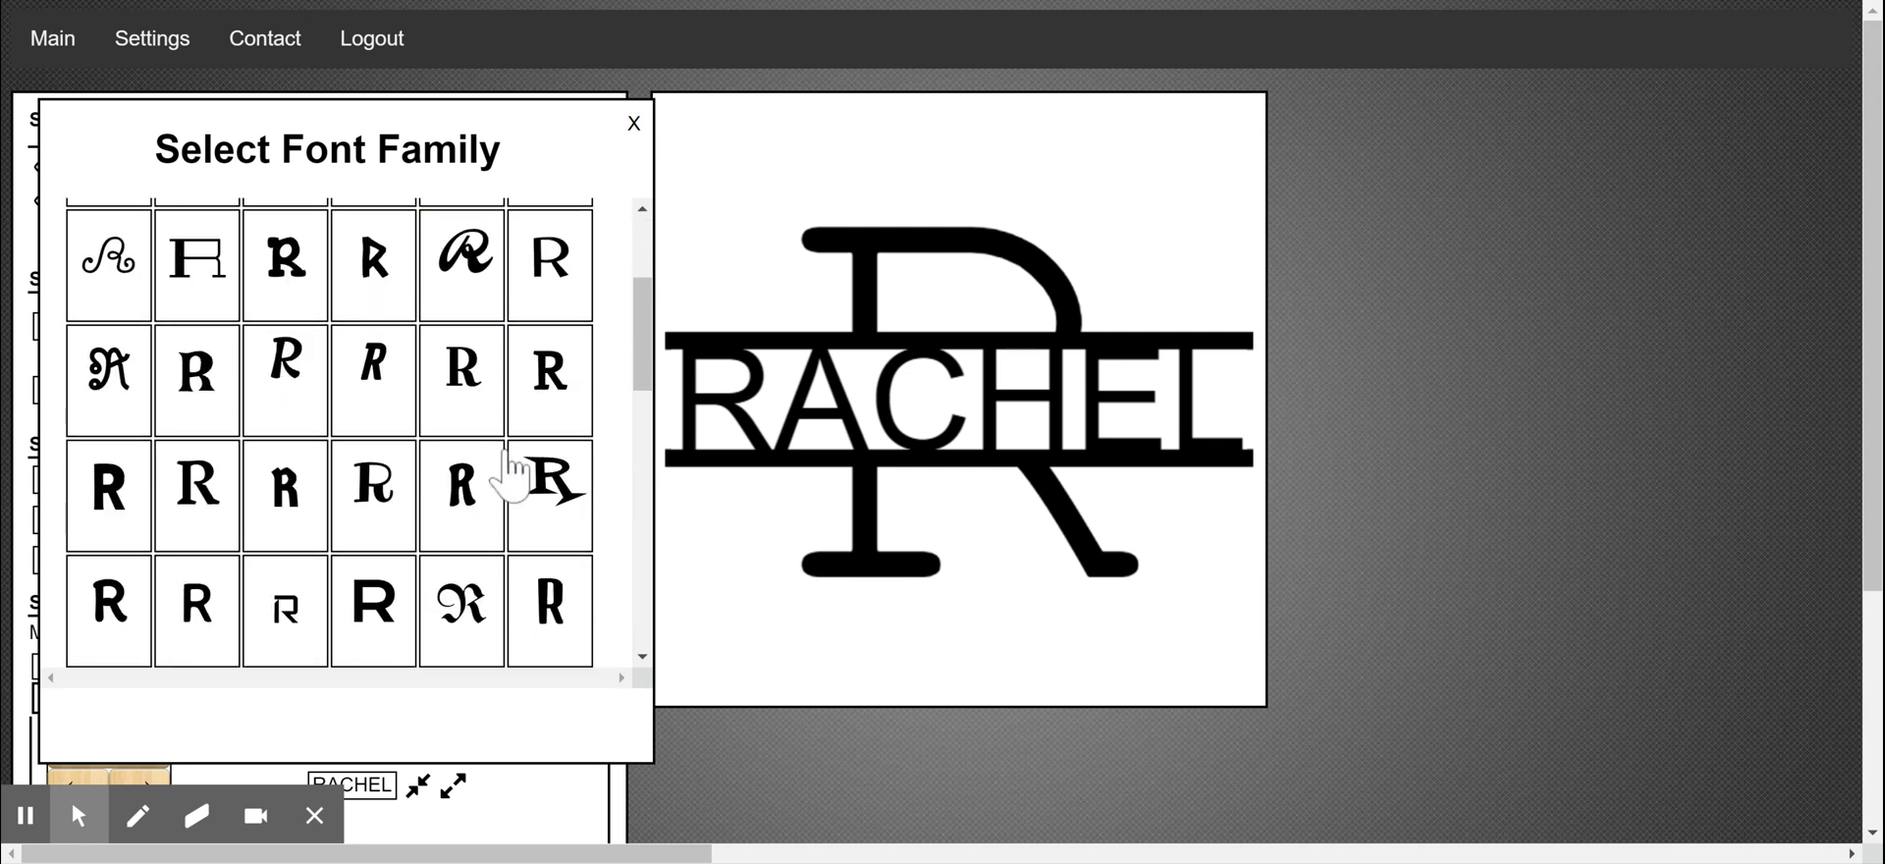
scroll(511, 476, "down", 1)
left_click(542, 592)
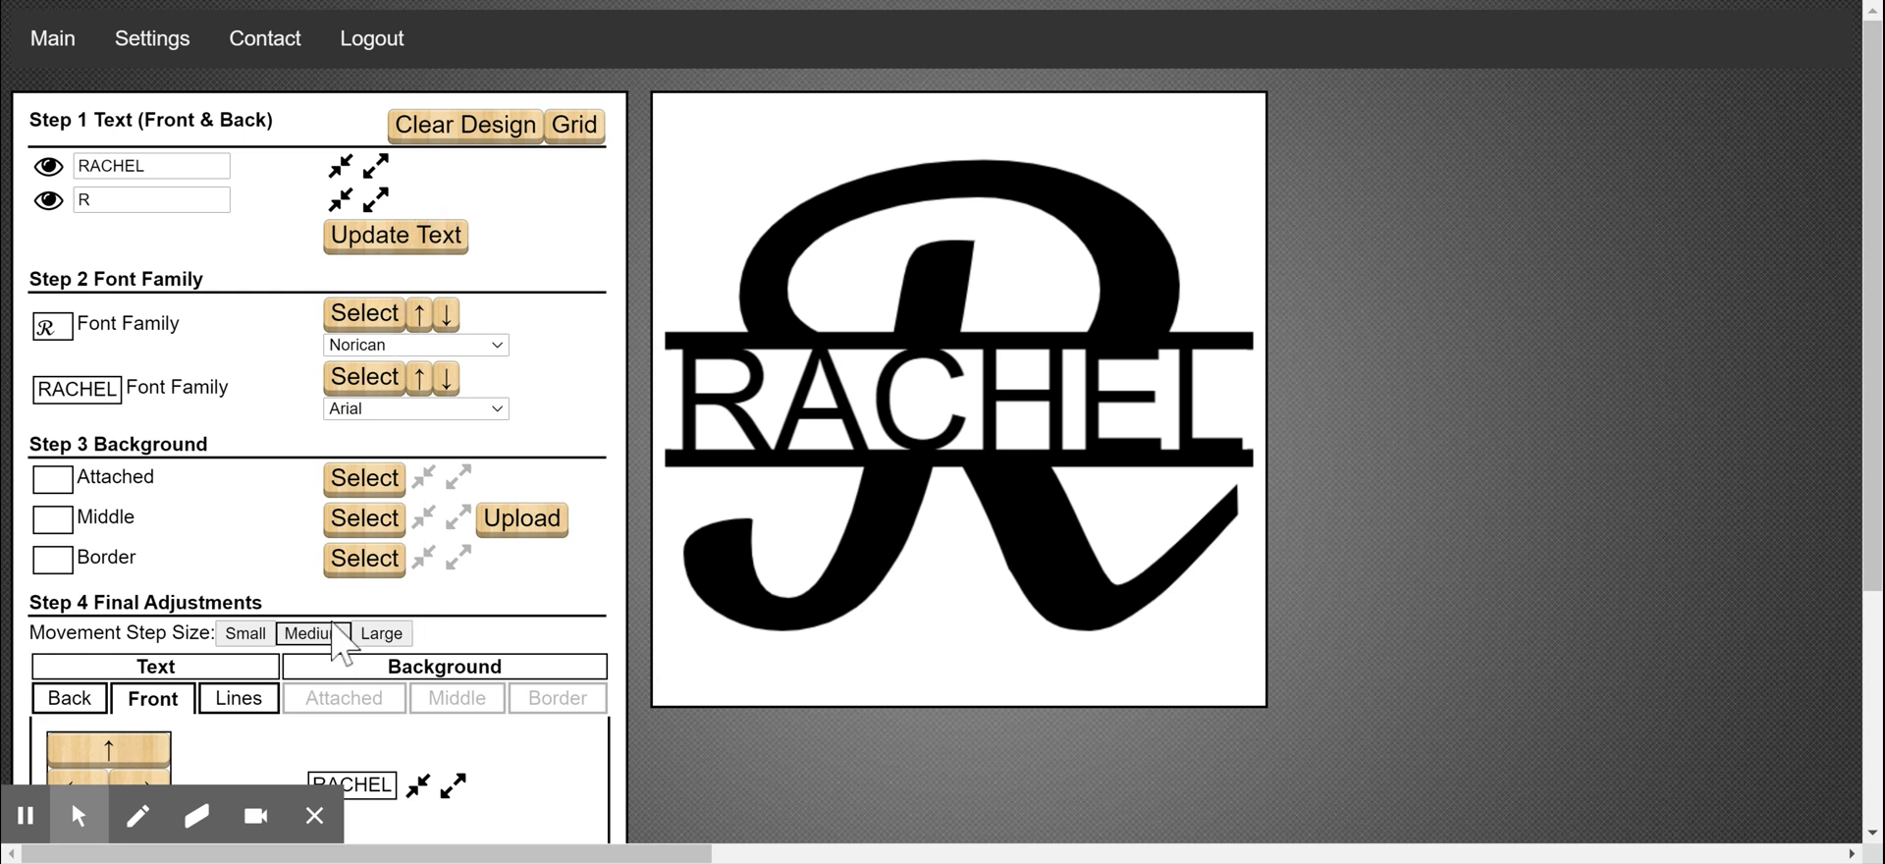
- Try enlarging the back letter R beyond the canvas edges, and shrink it back to its earlier size
scroll(402, 495, "down", 1)
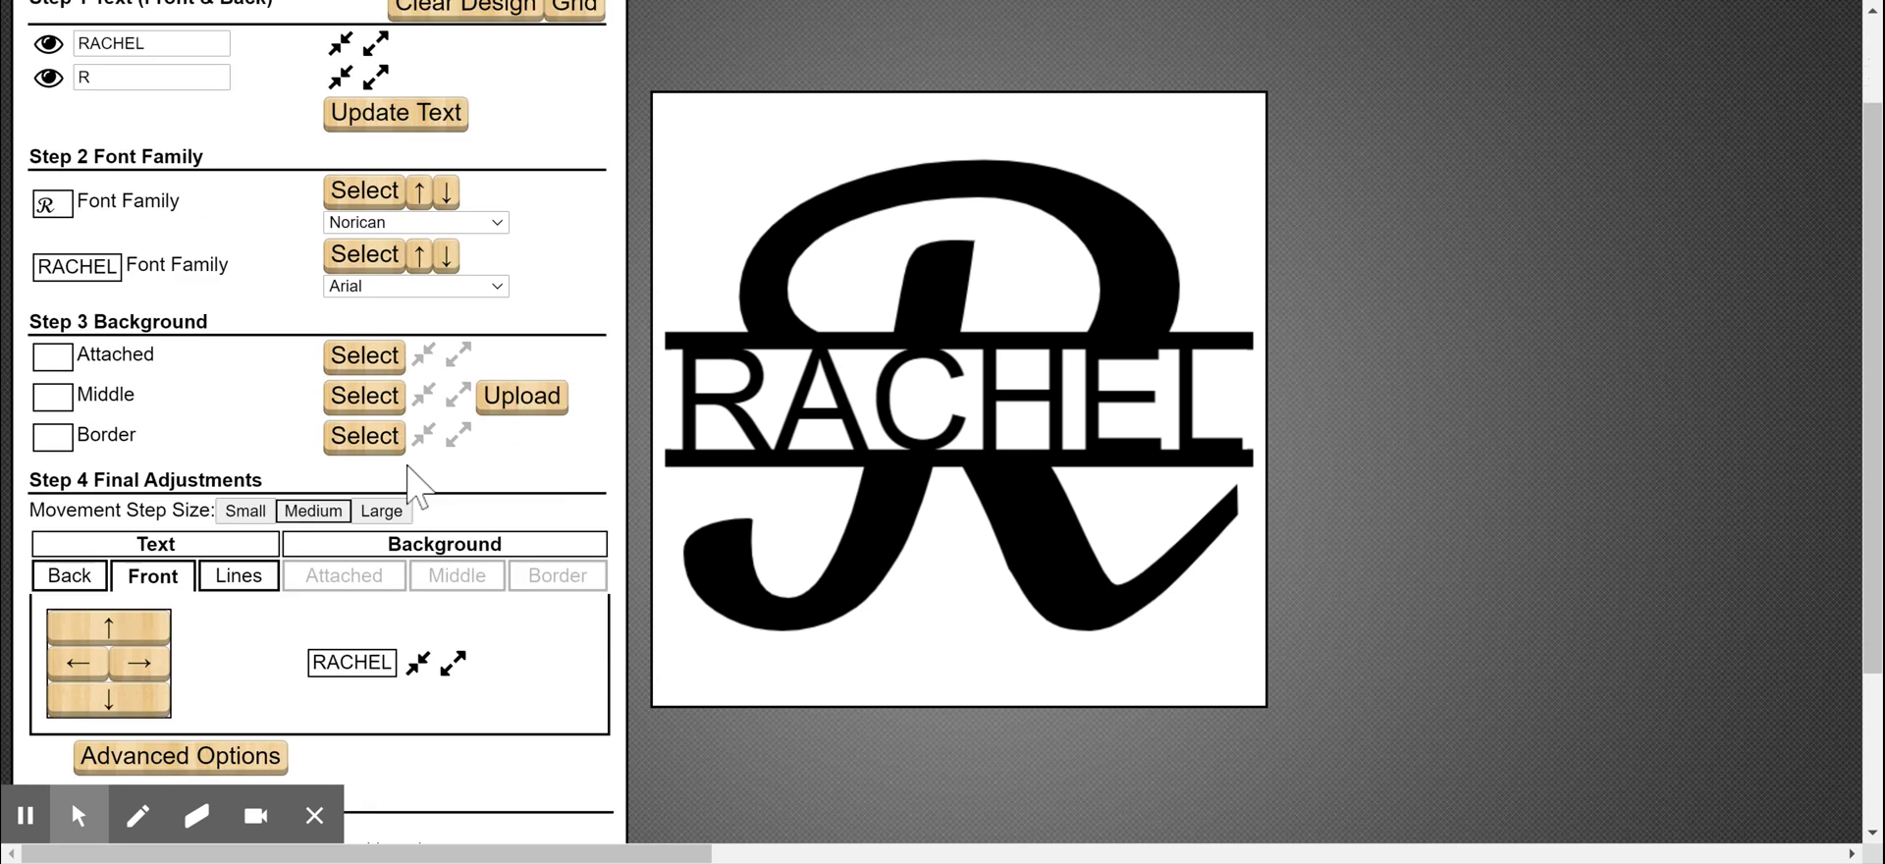
left_click(86, 588)
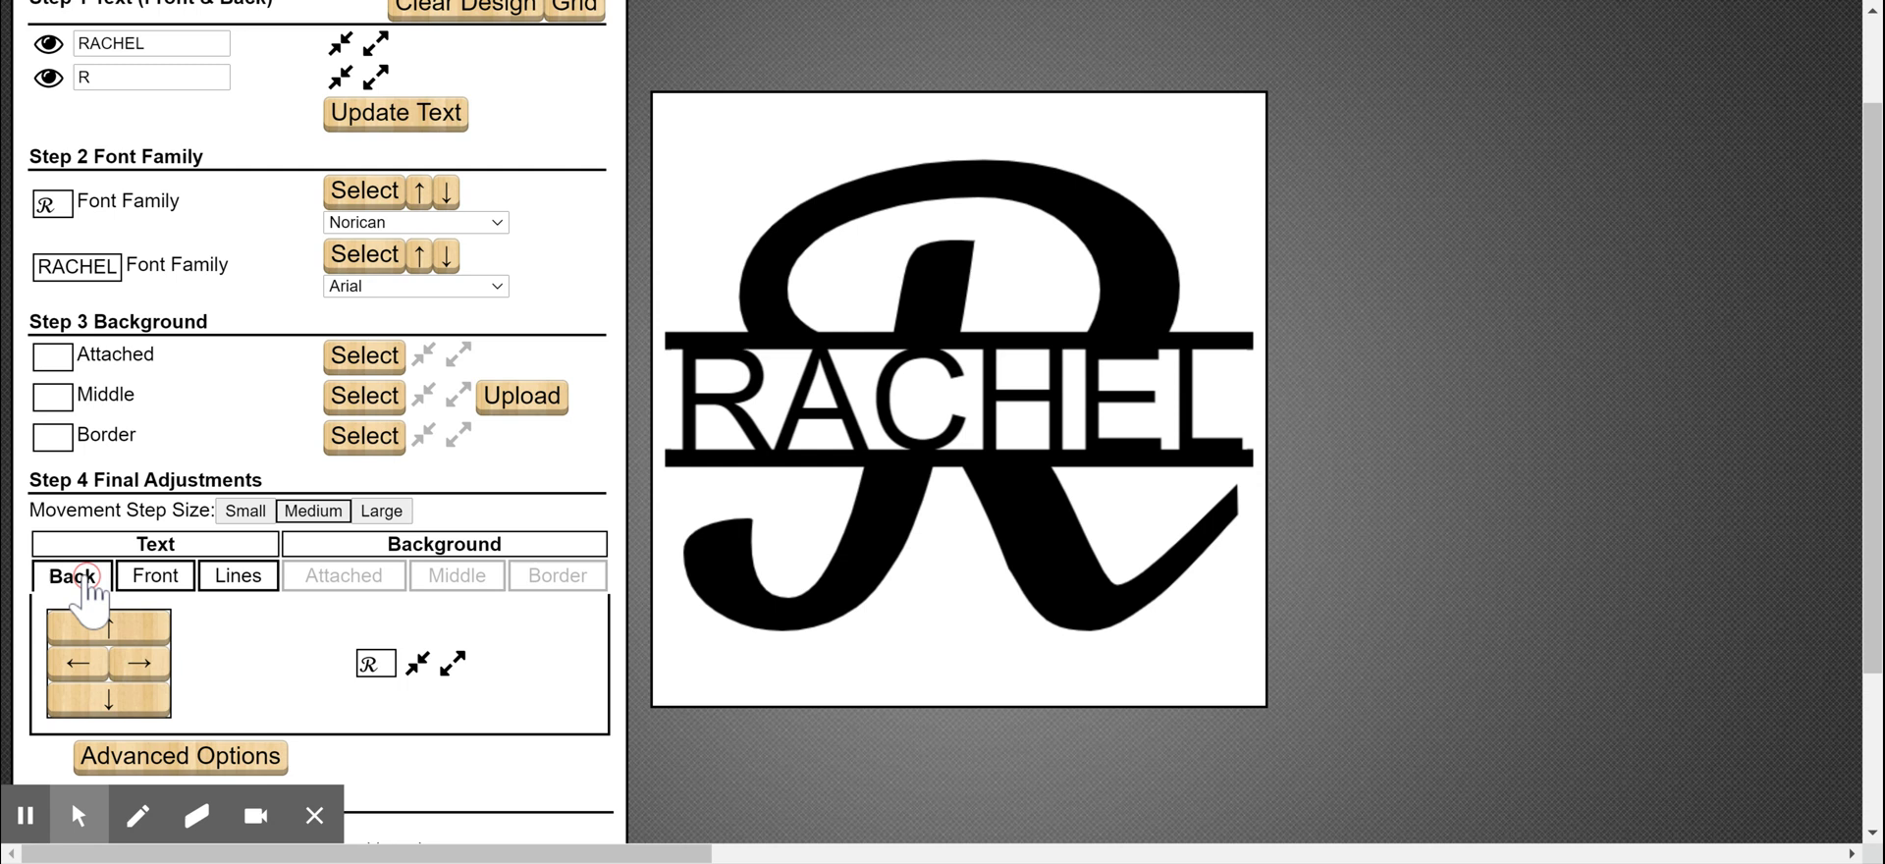
left_click(455, 674)
left_click(458, 676)
left_click(454, 673)
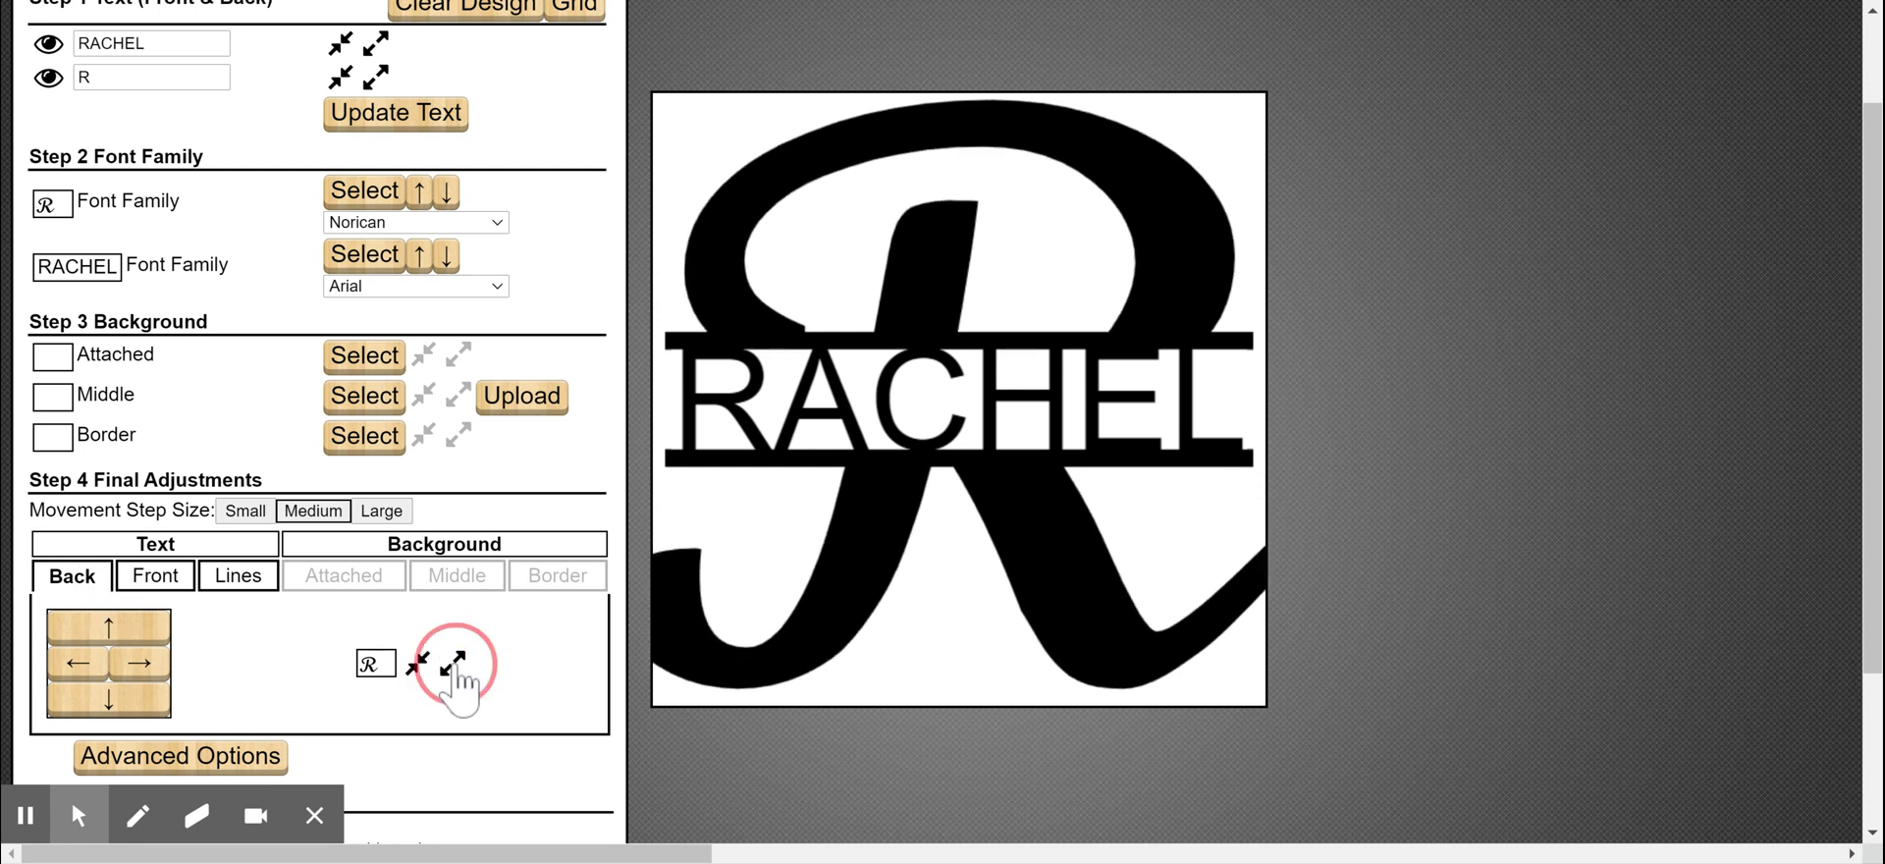
left_click(455, 674)
left_click(454, 674)
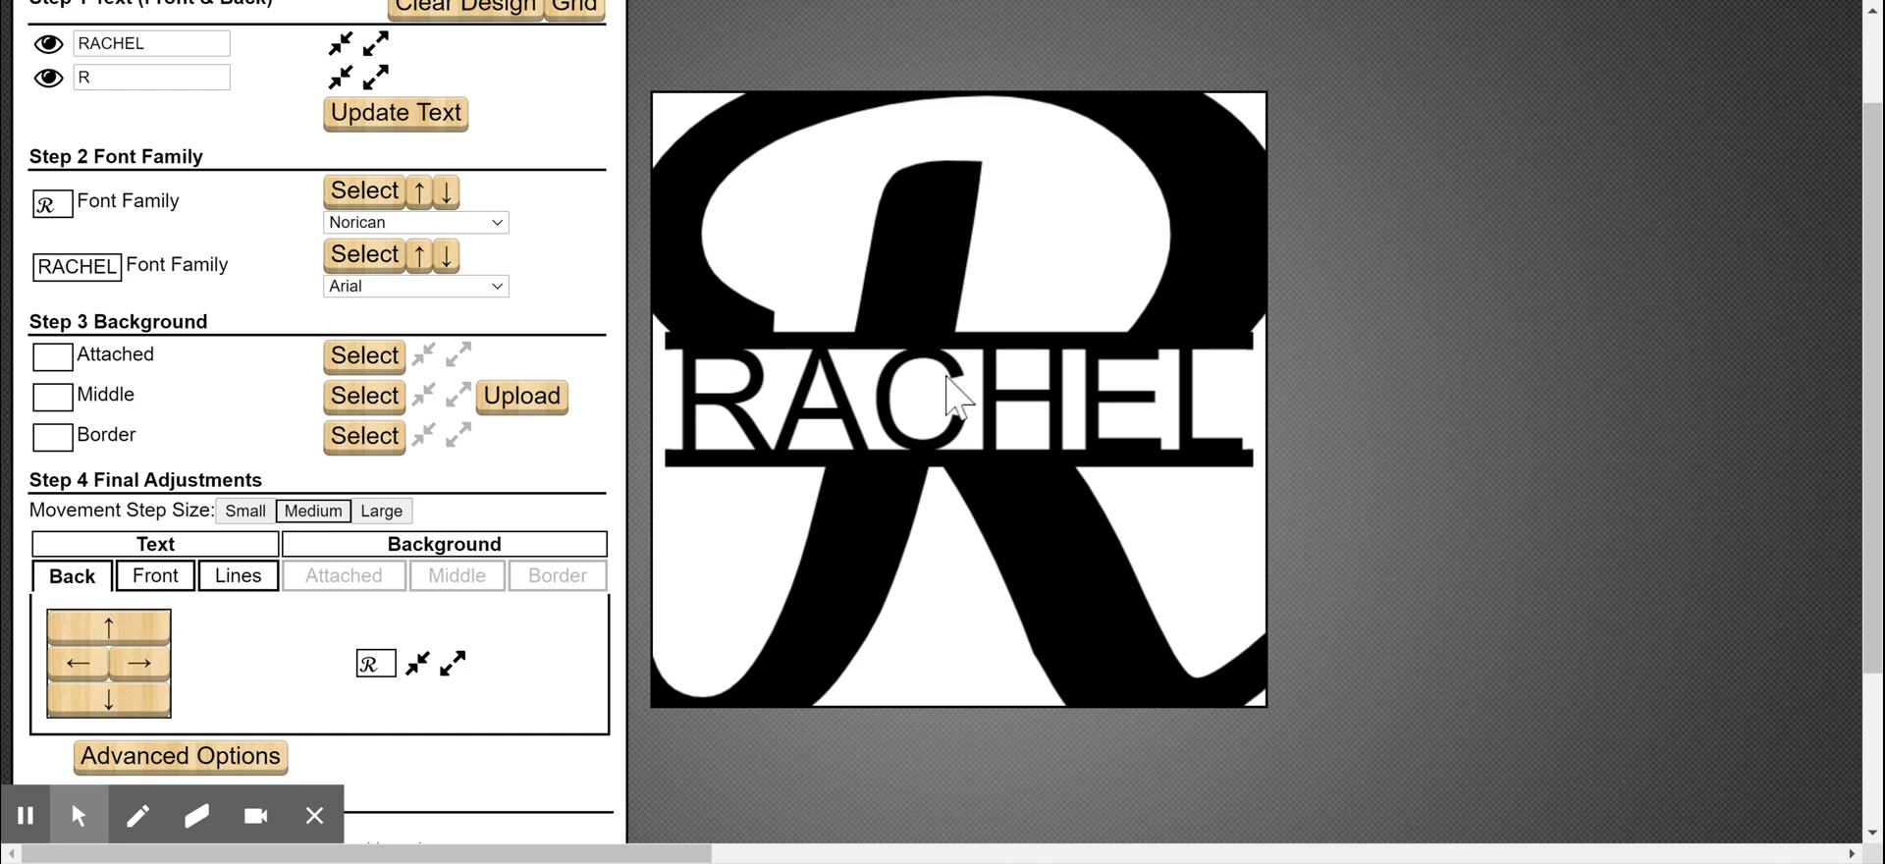
left_click(417, 662)
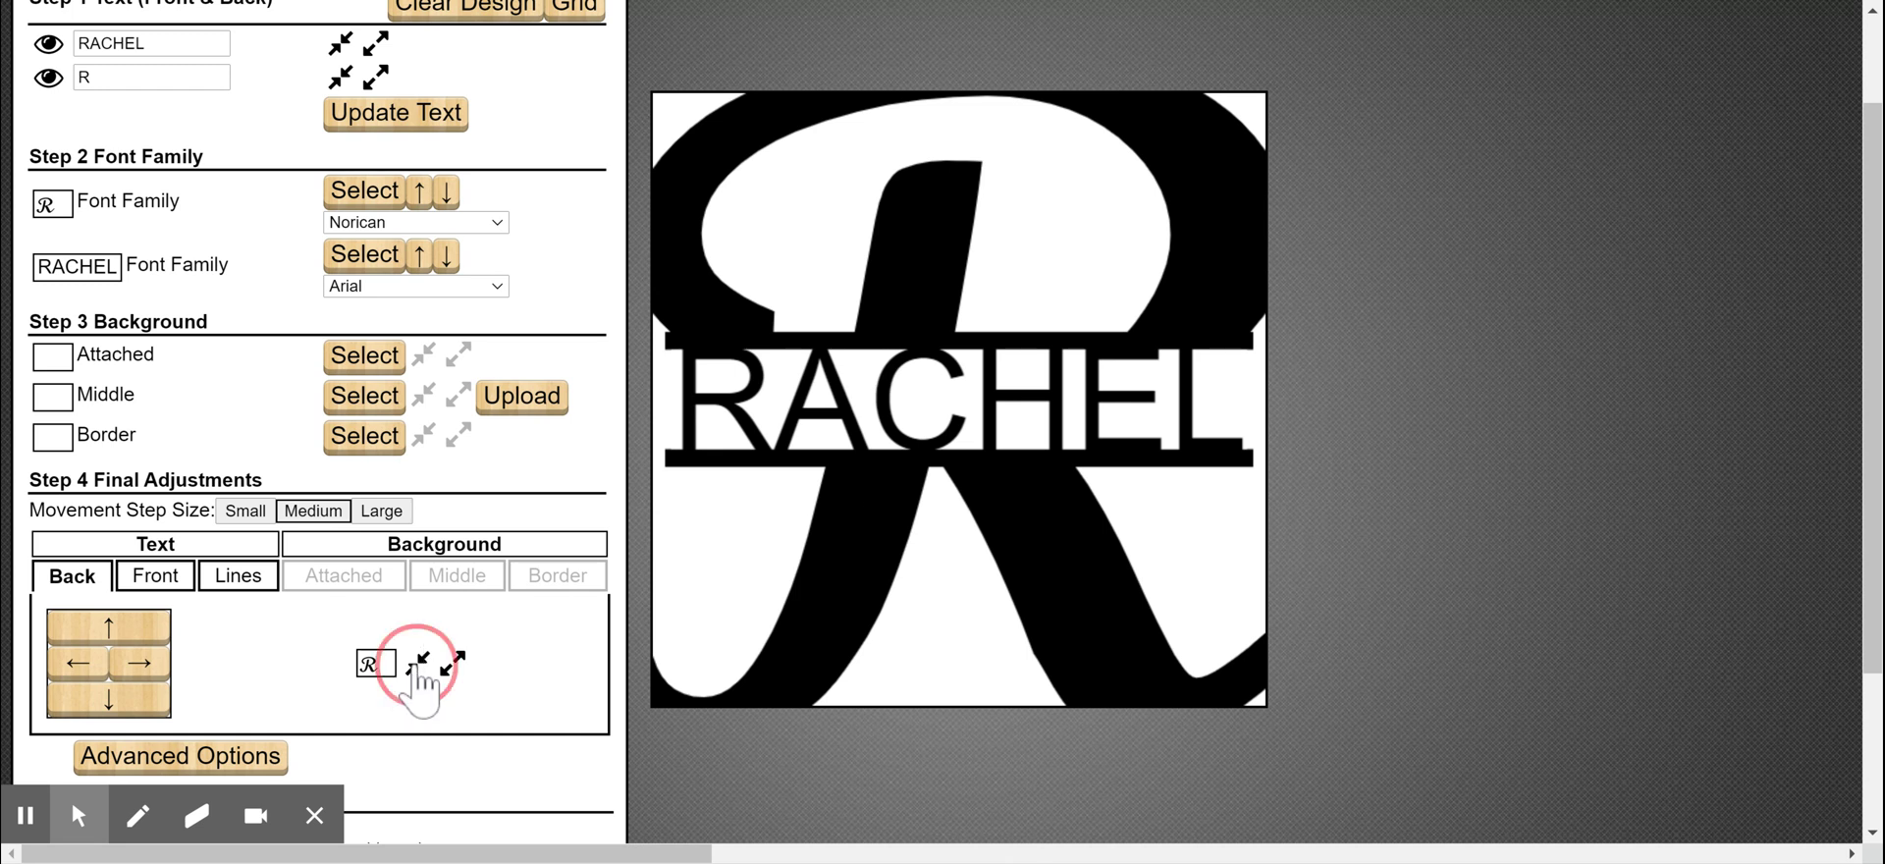
left_click(418, 662)
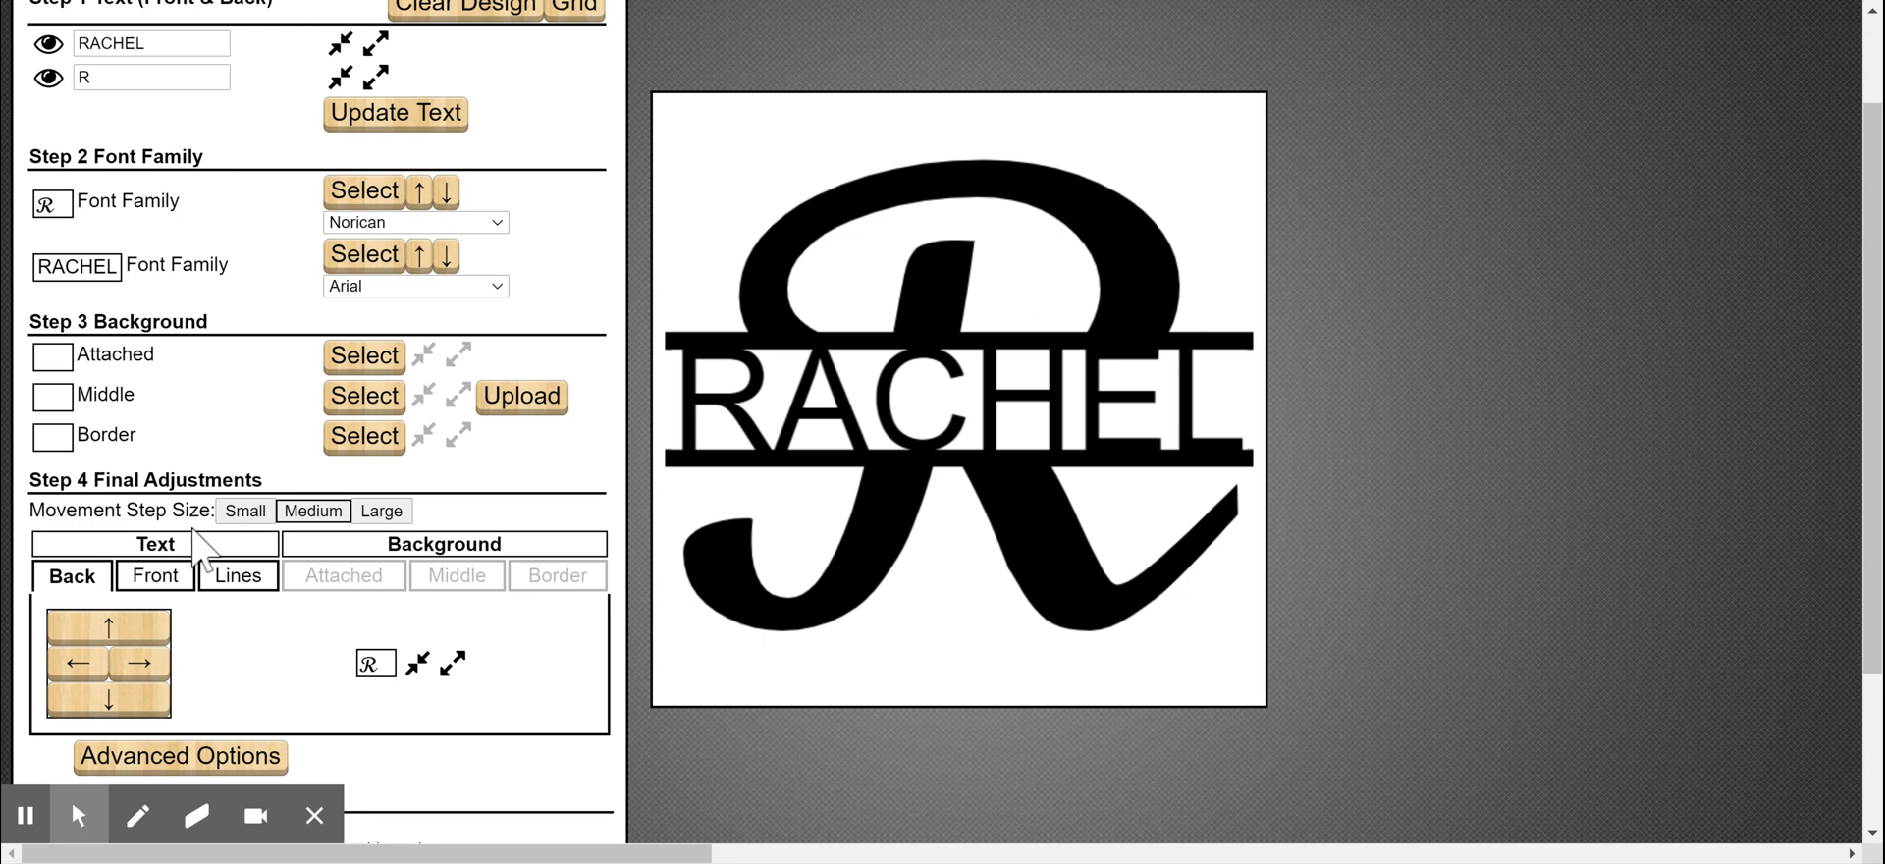
- Try shrinking the front name until it clears both lines, and enlarge it until it touches them again
left_click(157, 580)
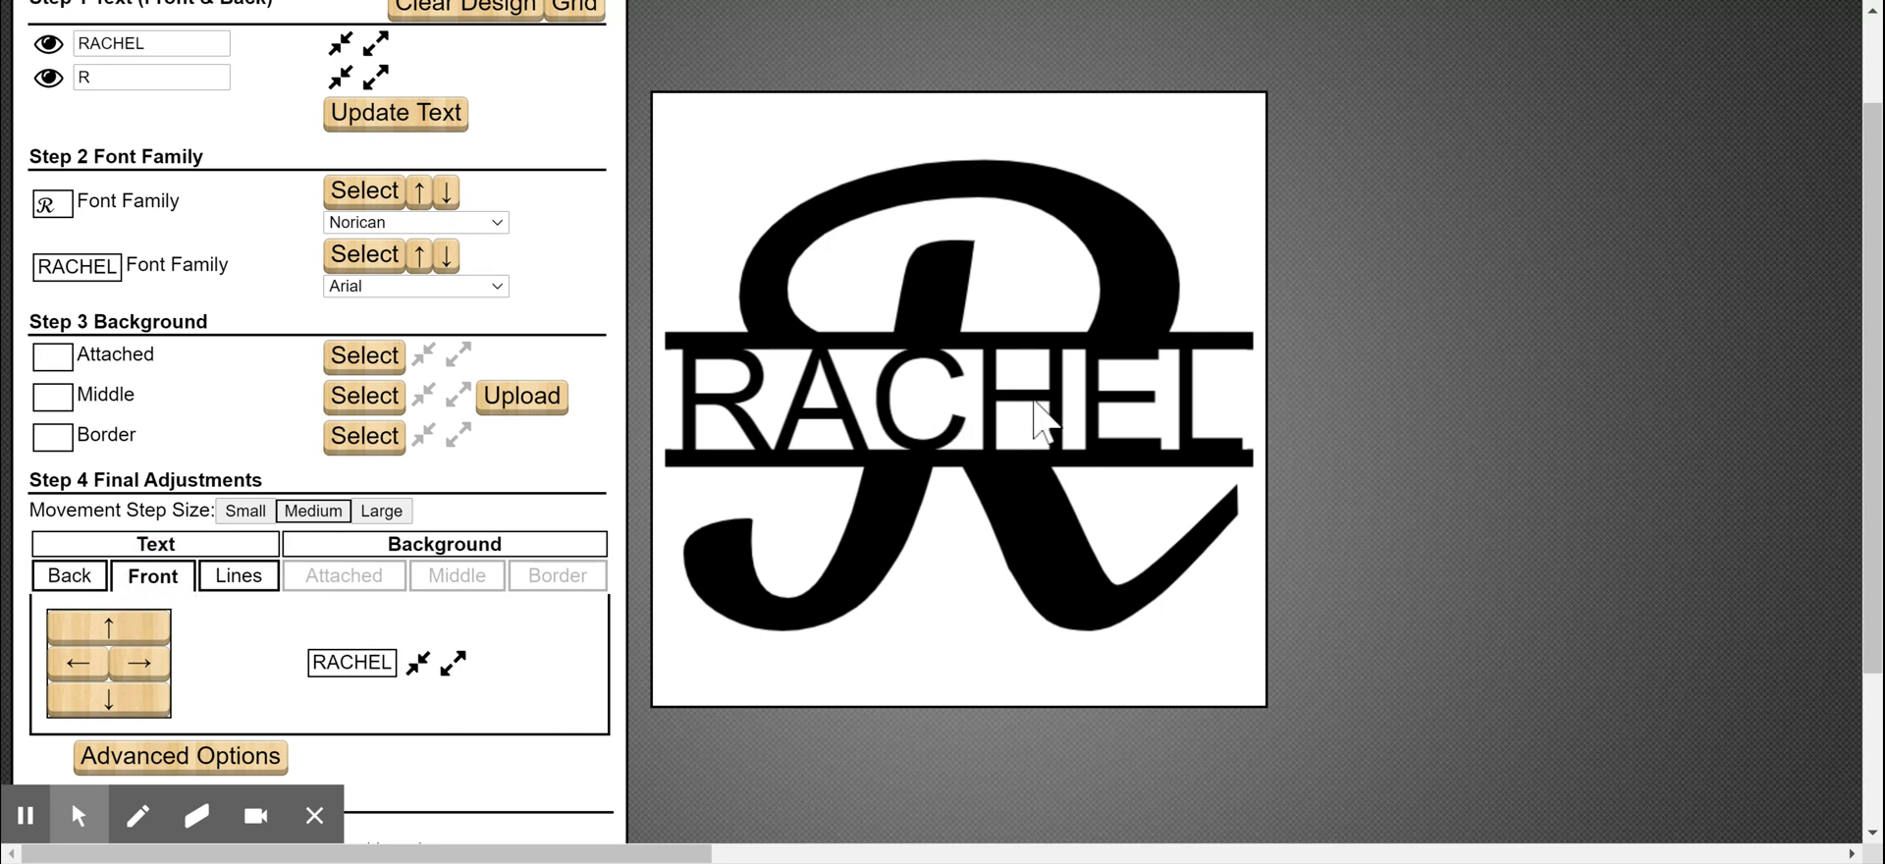
left_click(419, 677)
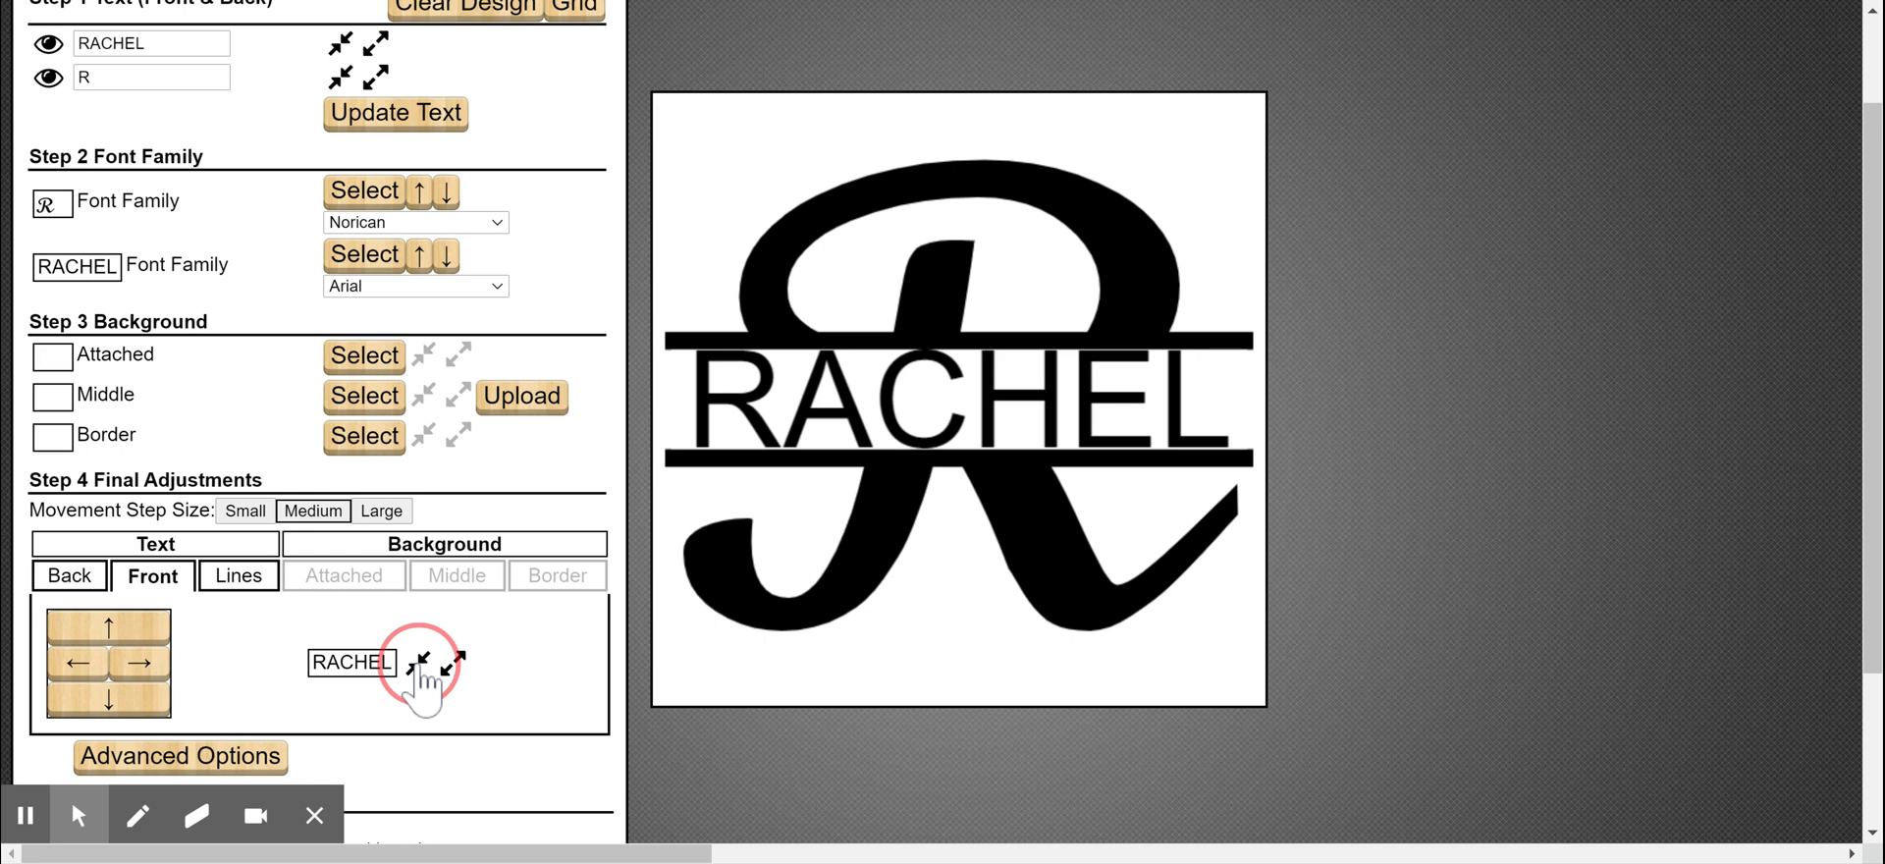
left_click(419, 678)
left_click(419, 678)
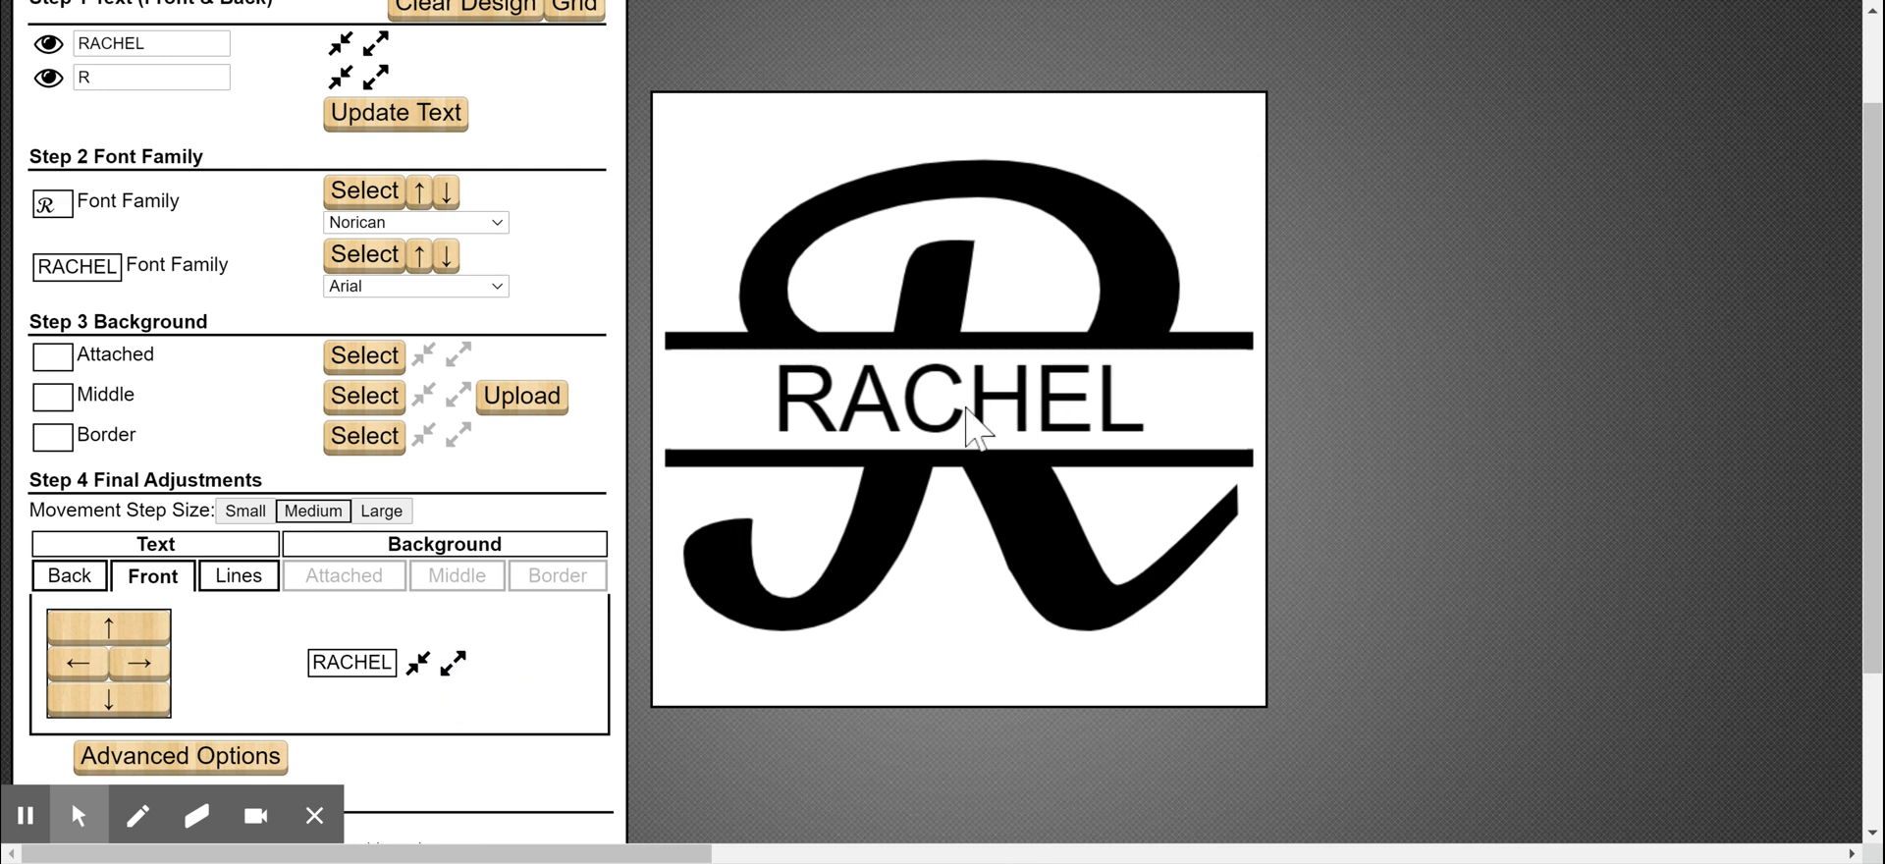
left_click(454, 666)
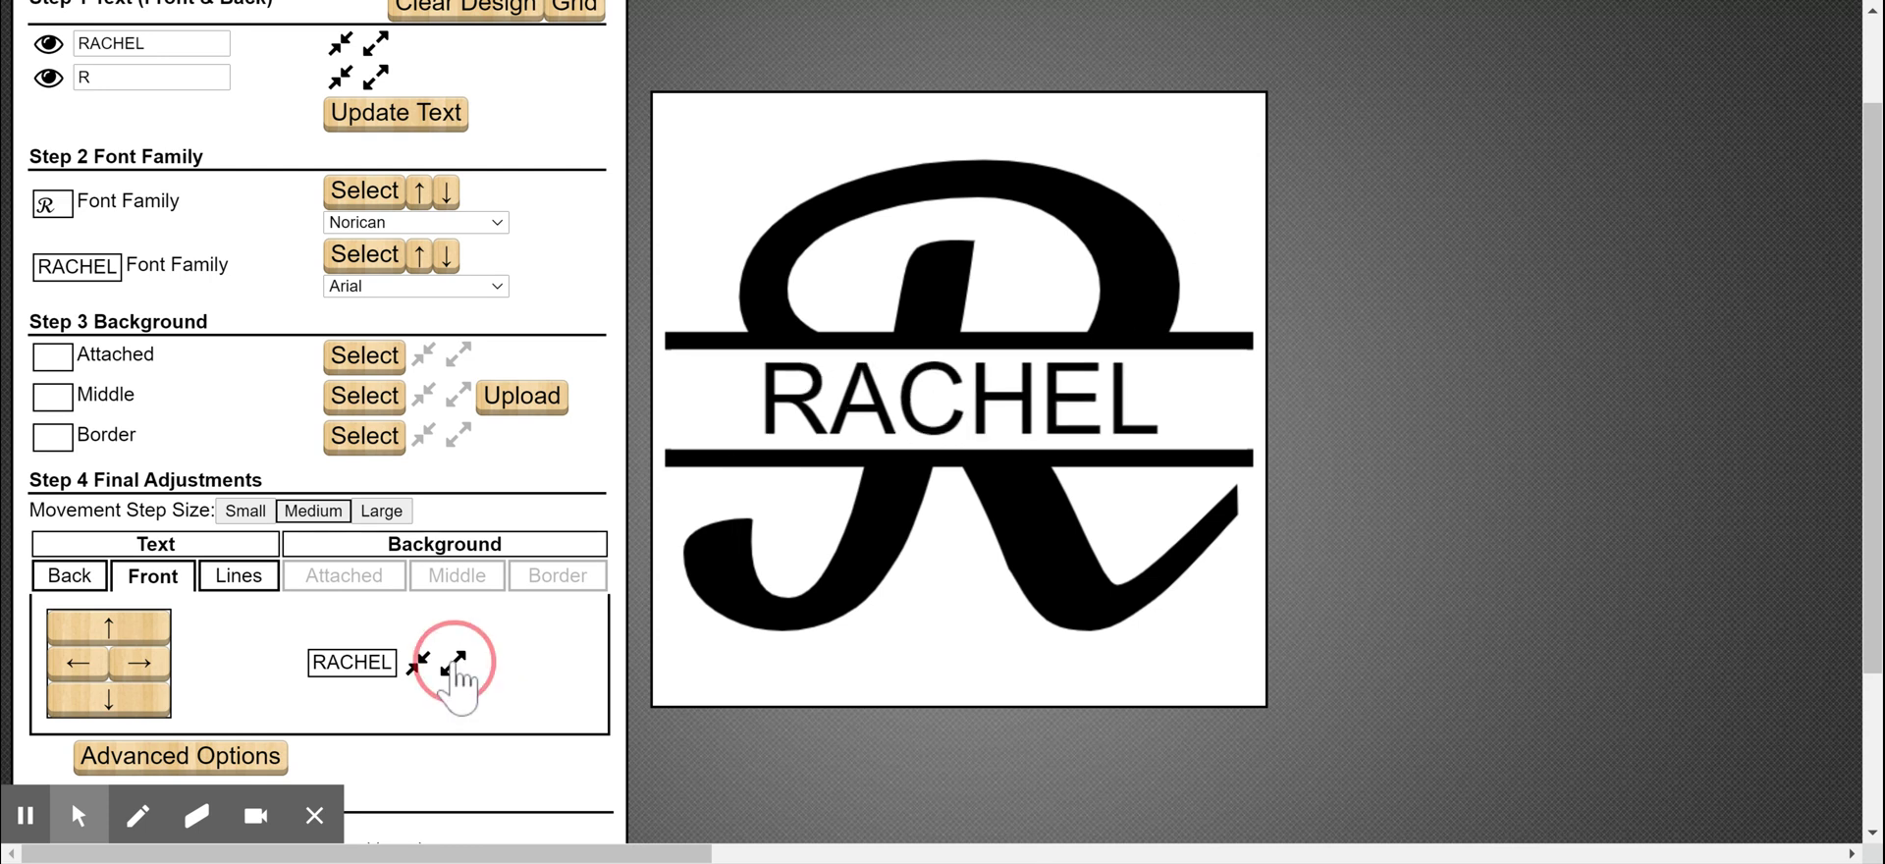
left_click(453, 666)
left_click(454, 666)
left_click(454, 666)
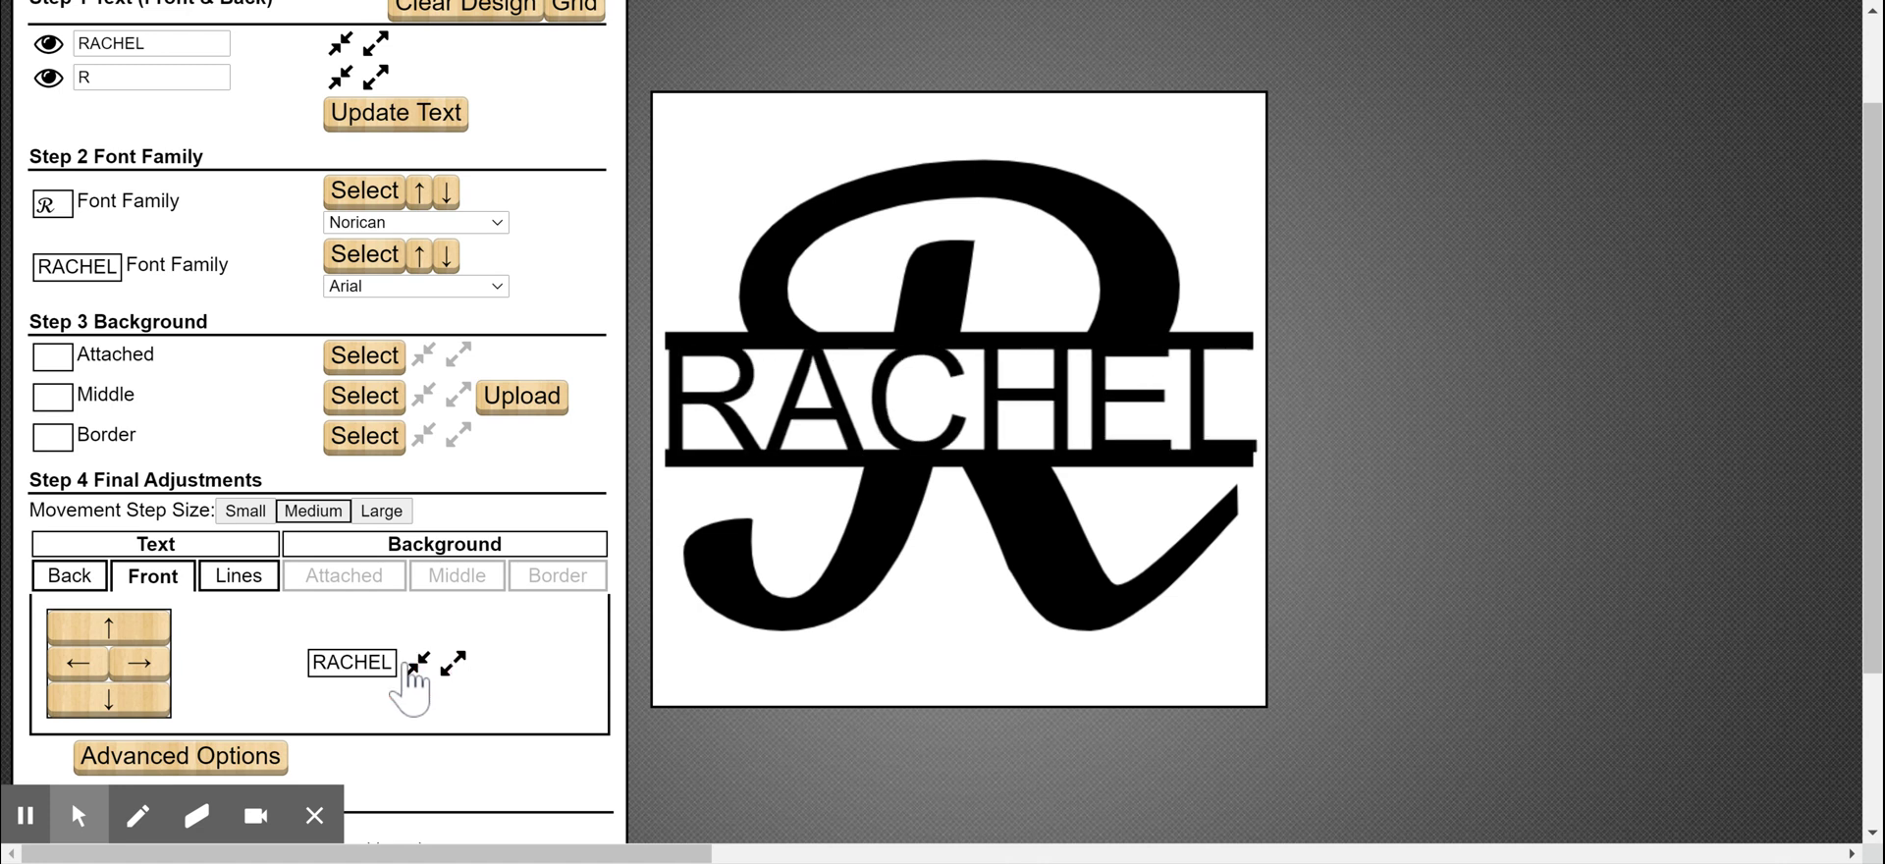
left_click(452, 666)
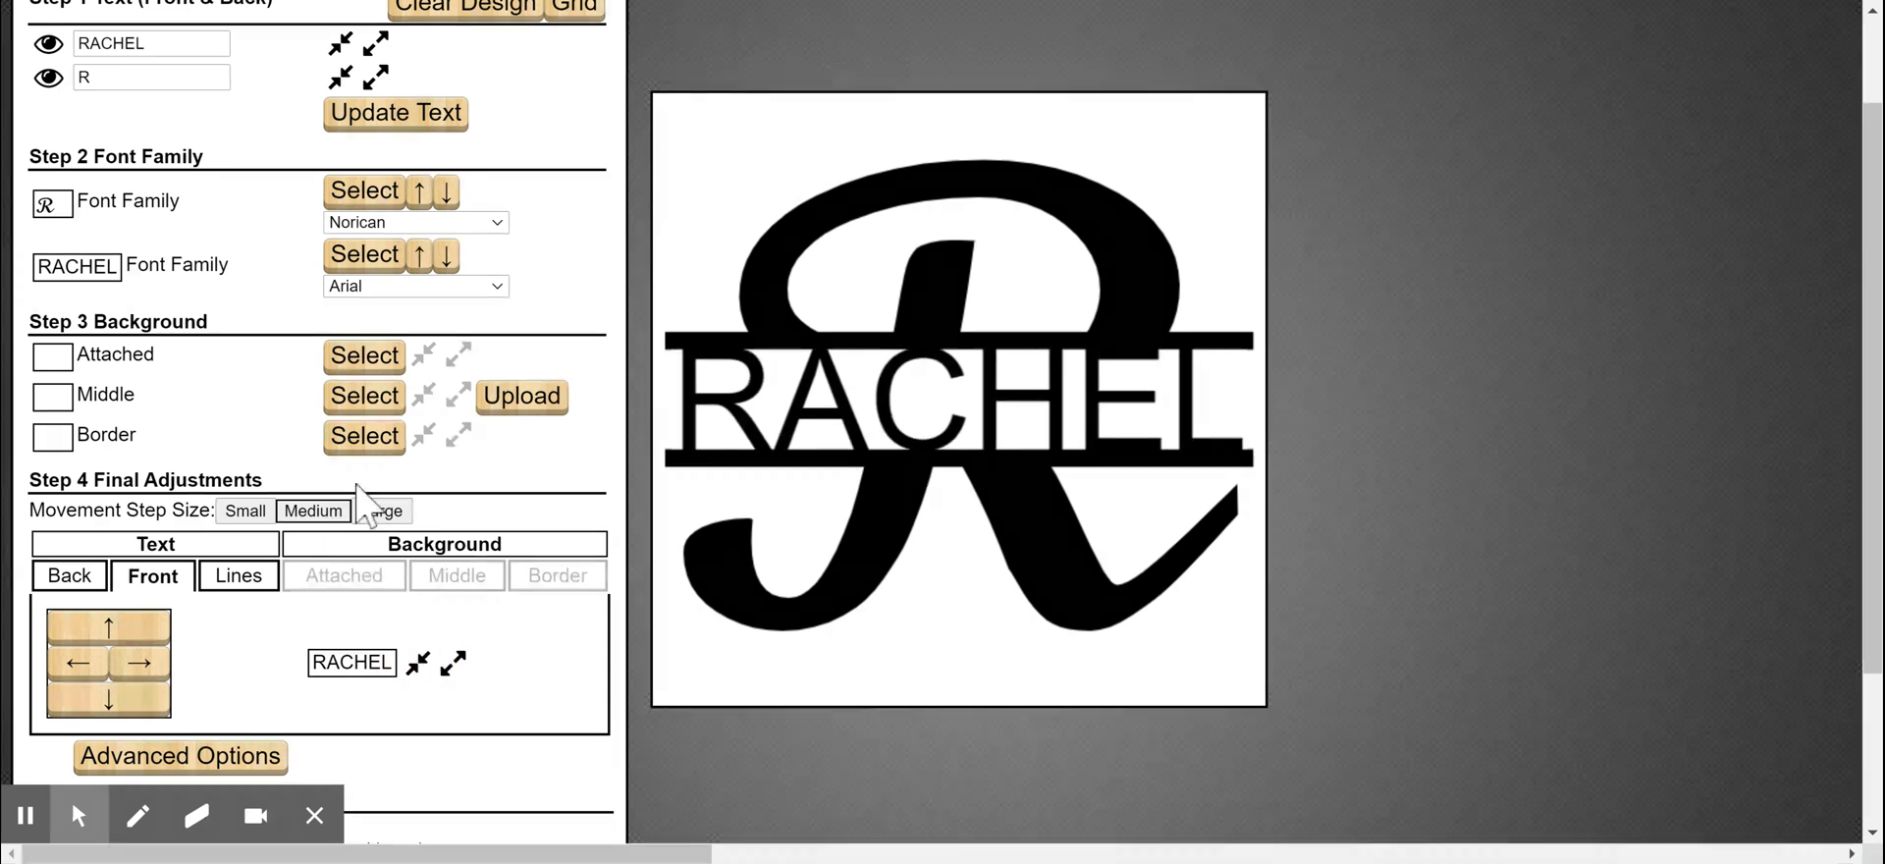
- Reduce the area height between the two lines so that the name band becomes markedly narrower
left_click(234, 580)
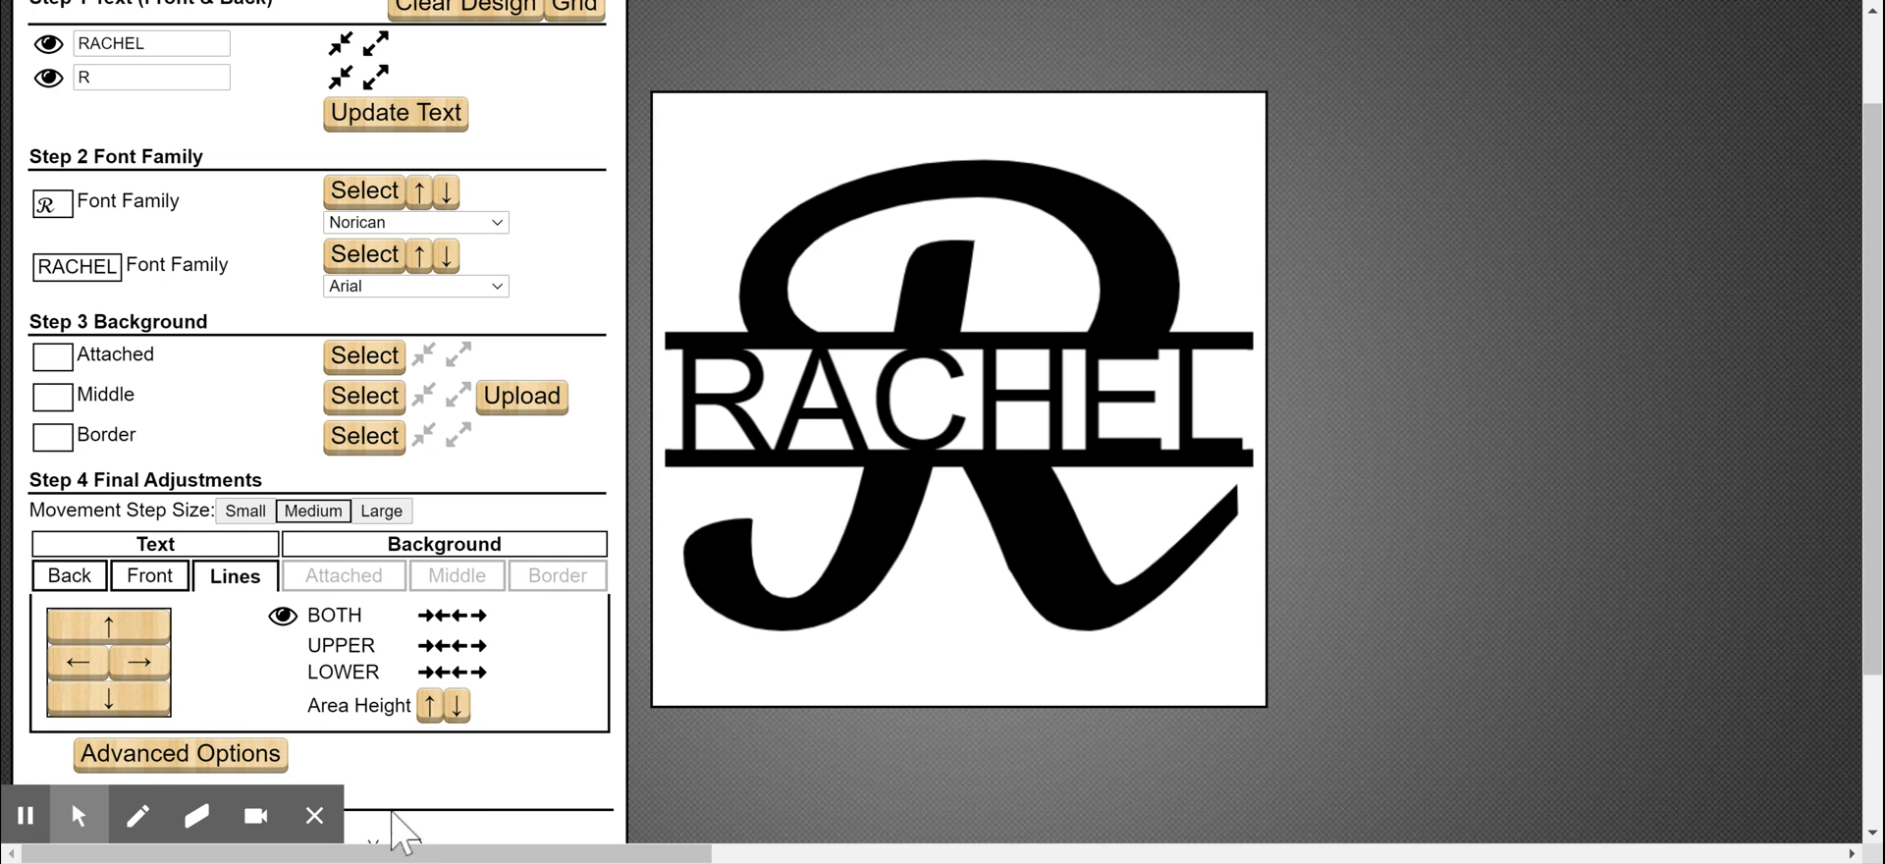
left_click(458, 705)
left_click(457, 705)
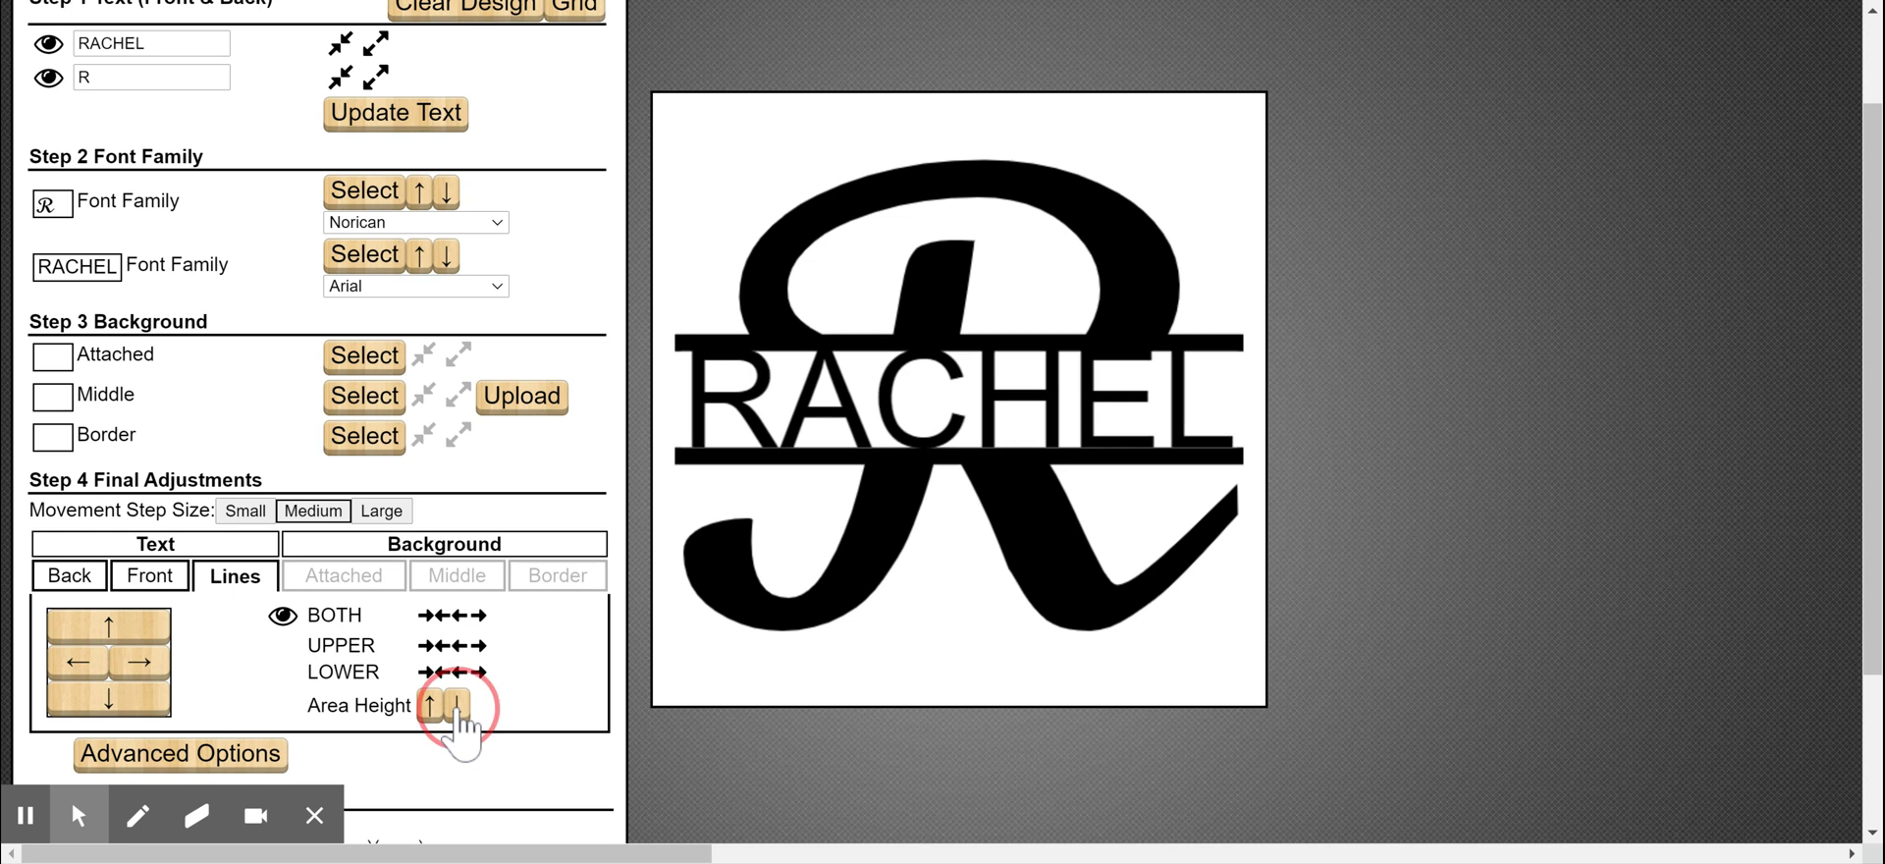
left_click(458, 705)
left_click(458, 705)
left_click(458, 705)
left_click(457, 705)
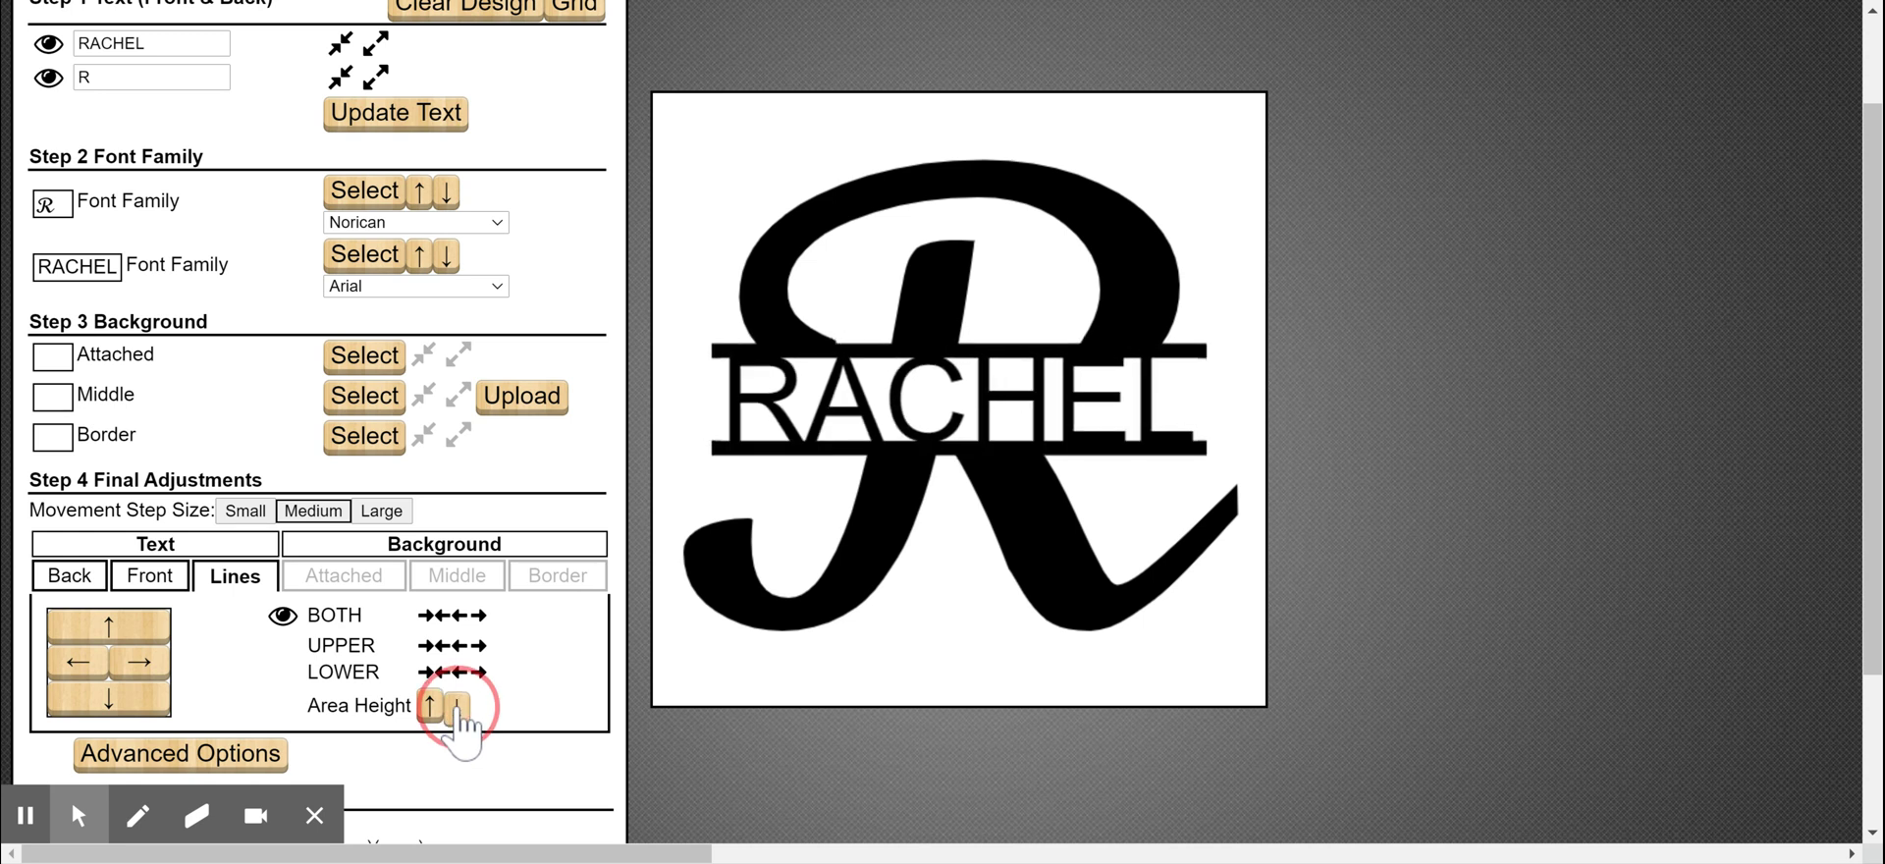
left_click(458, 705)
left_click(458, 705)
left_click(458, 705)
left_click(457, 705)
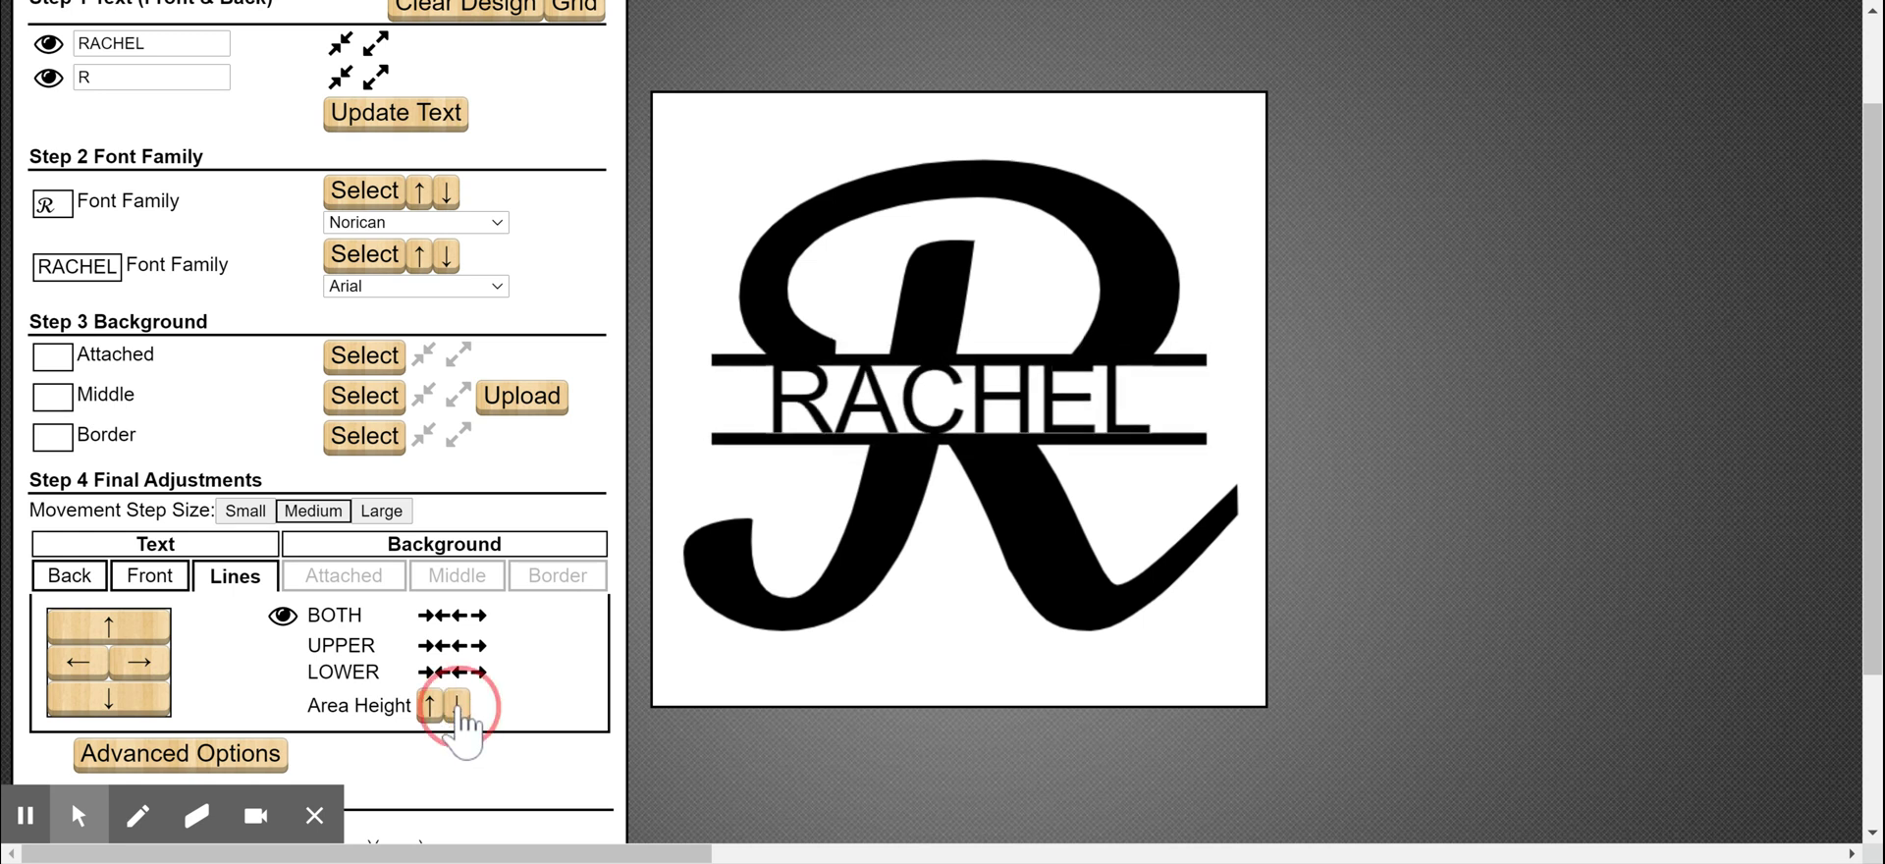
left_click(458, 705)
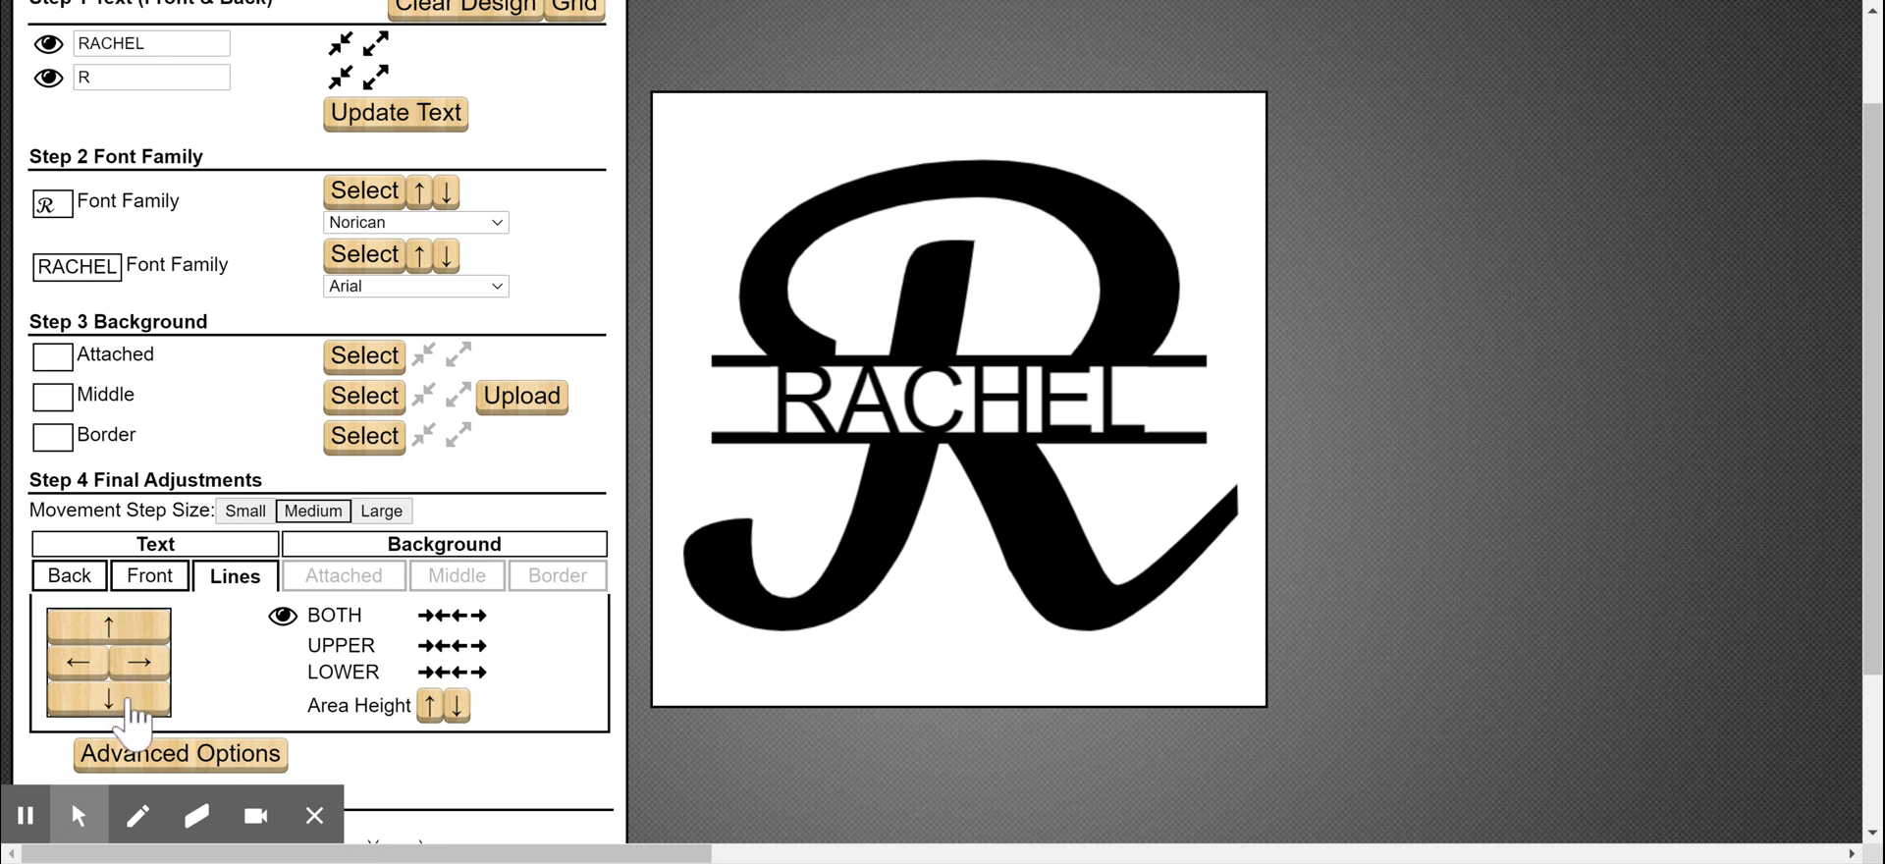
- Try moving the lines and the name down toward the legs of the R
left_click(128, 700)
left_click(128, 699)
left_click(128, 699)
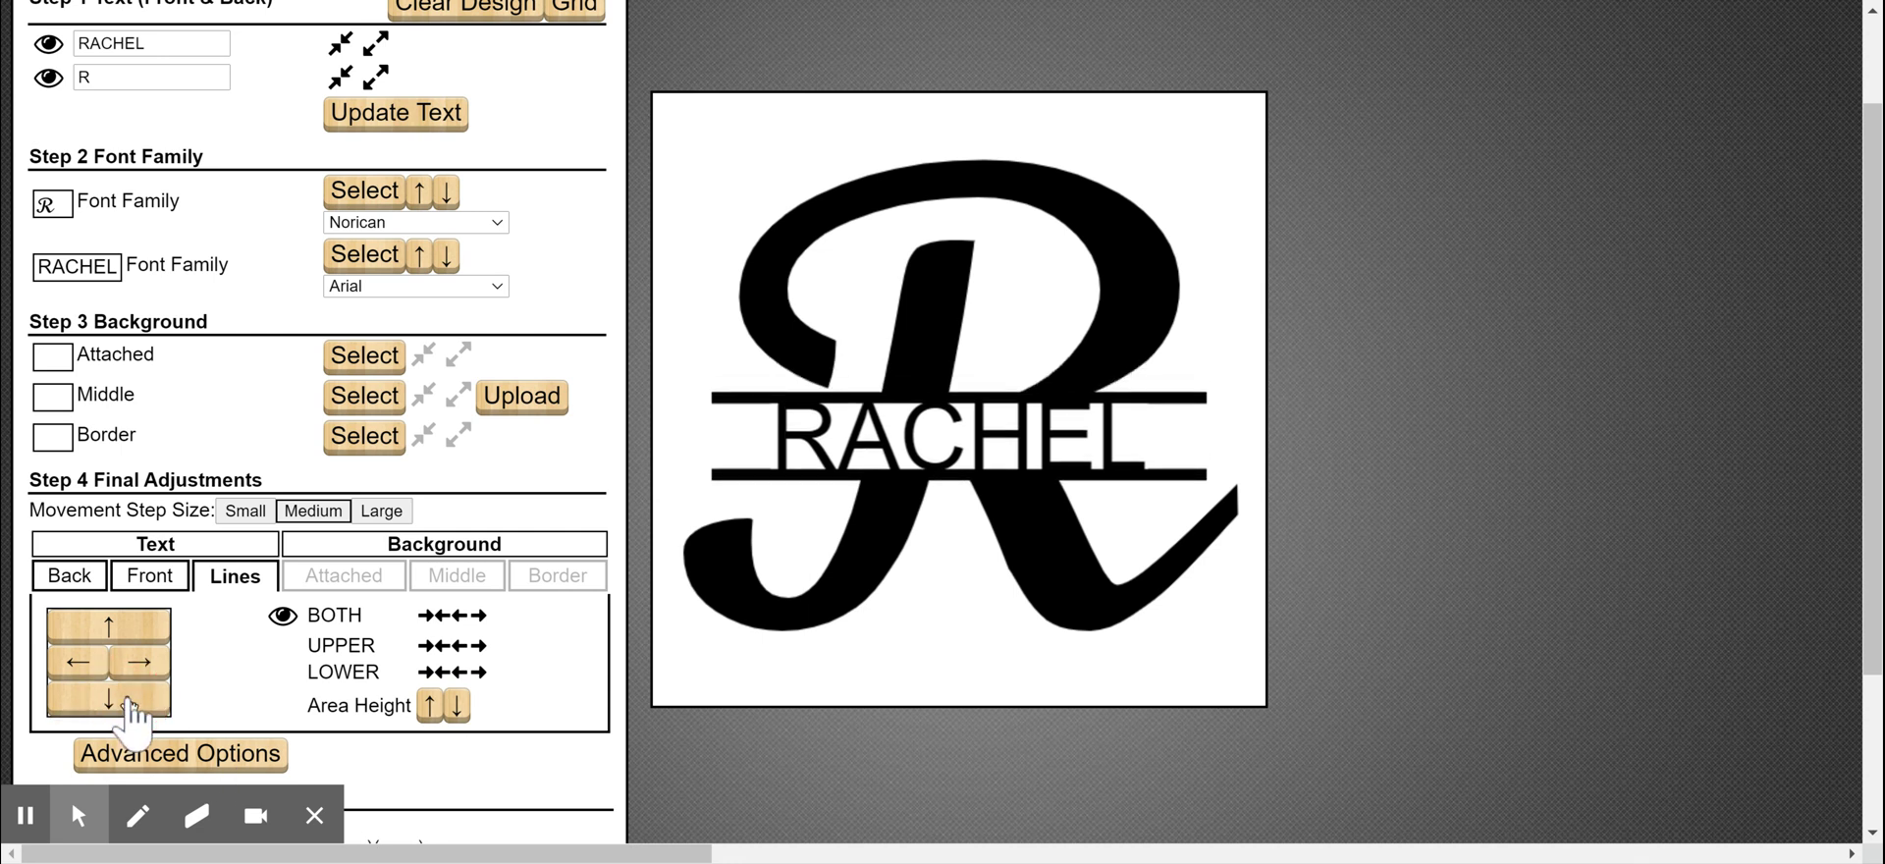
left_click(128, 699)
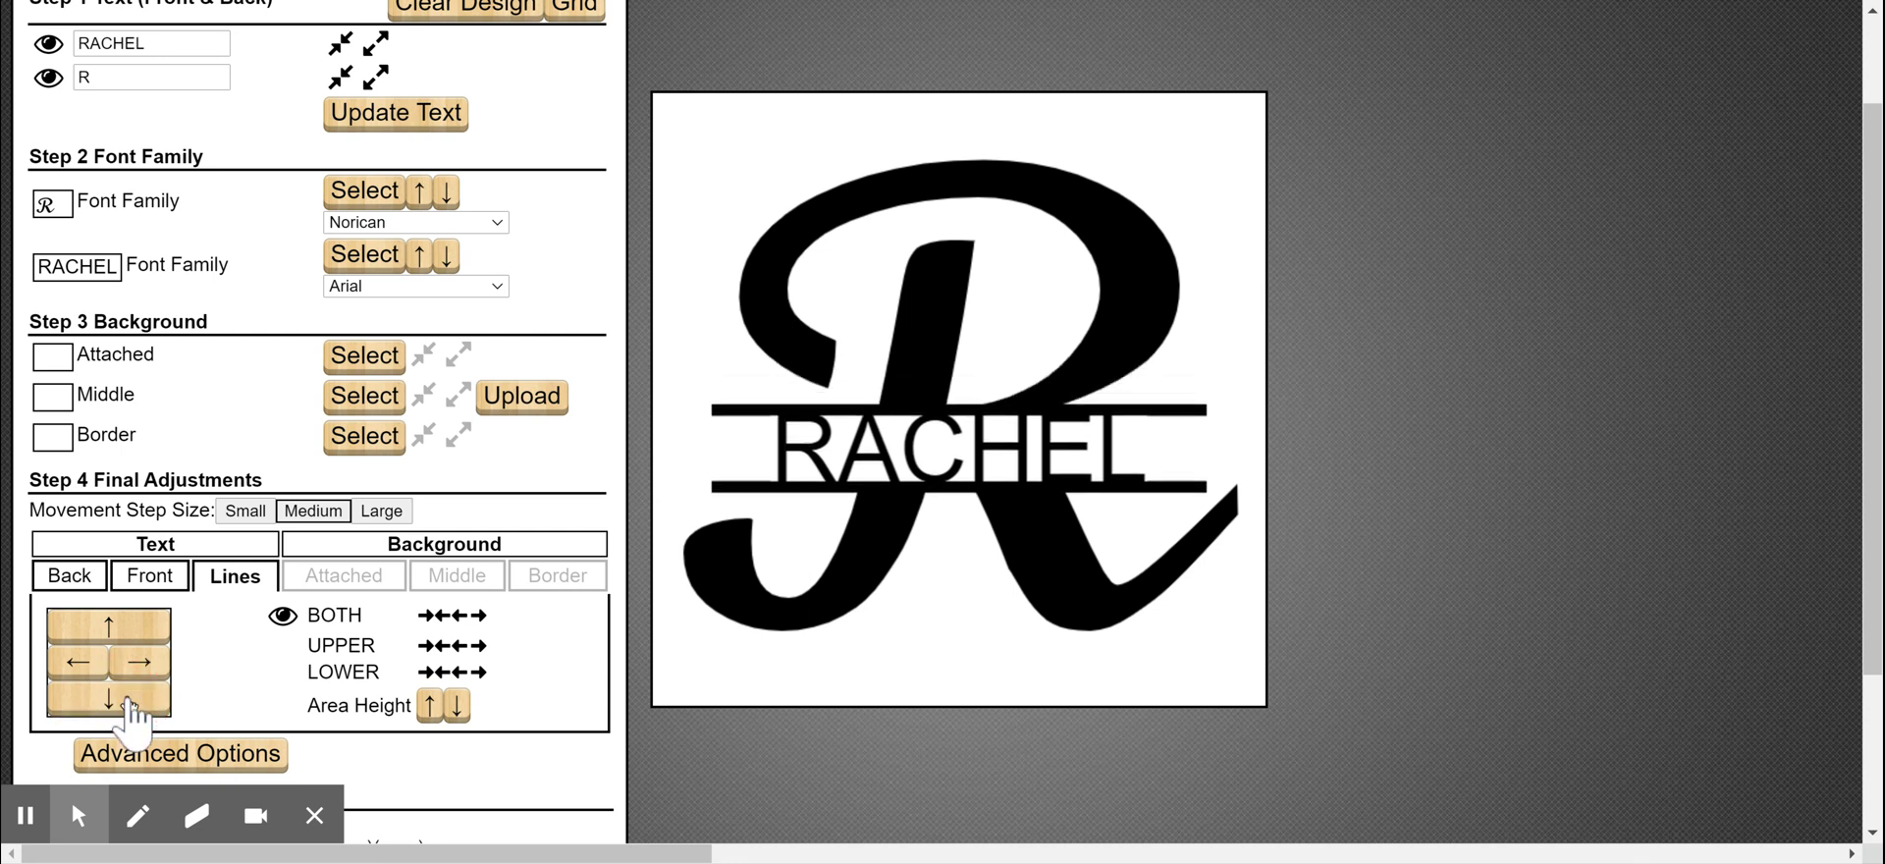
- Move the lines together with the name up to the upper part of the R's bowl
left_click(135, 634)
left_click(136, 634)
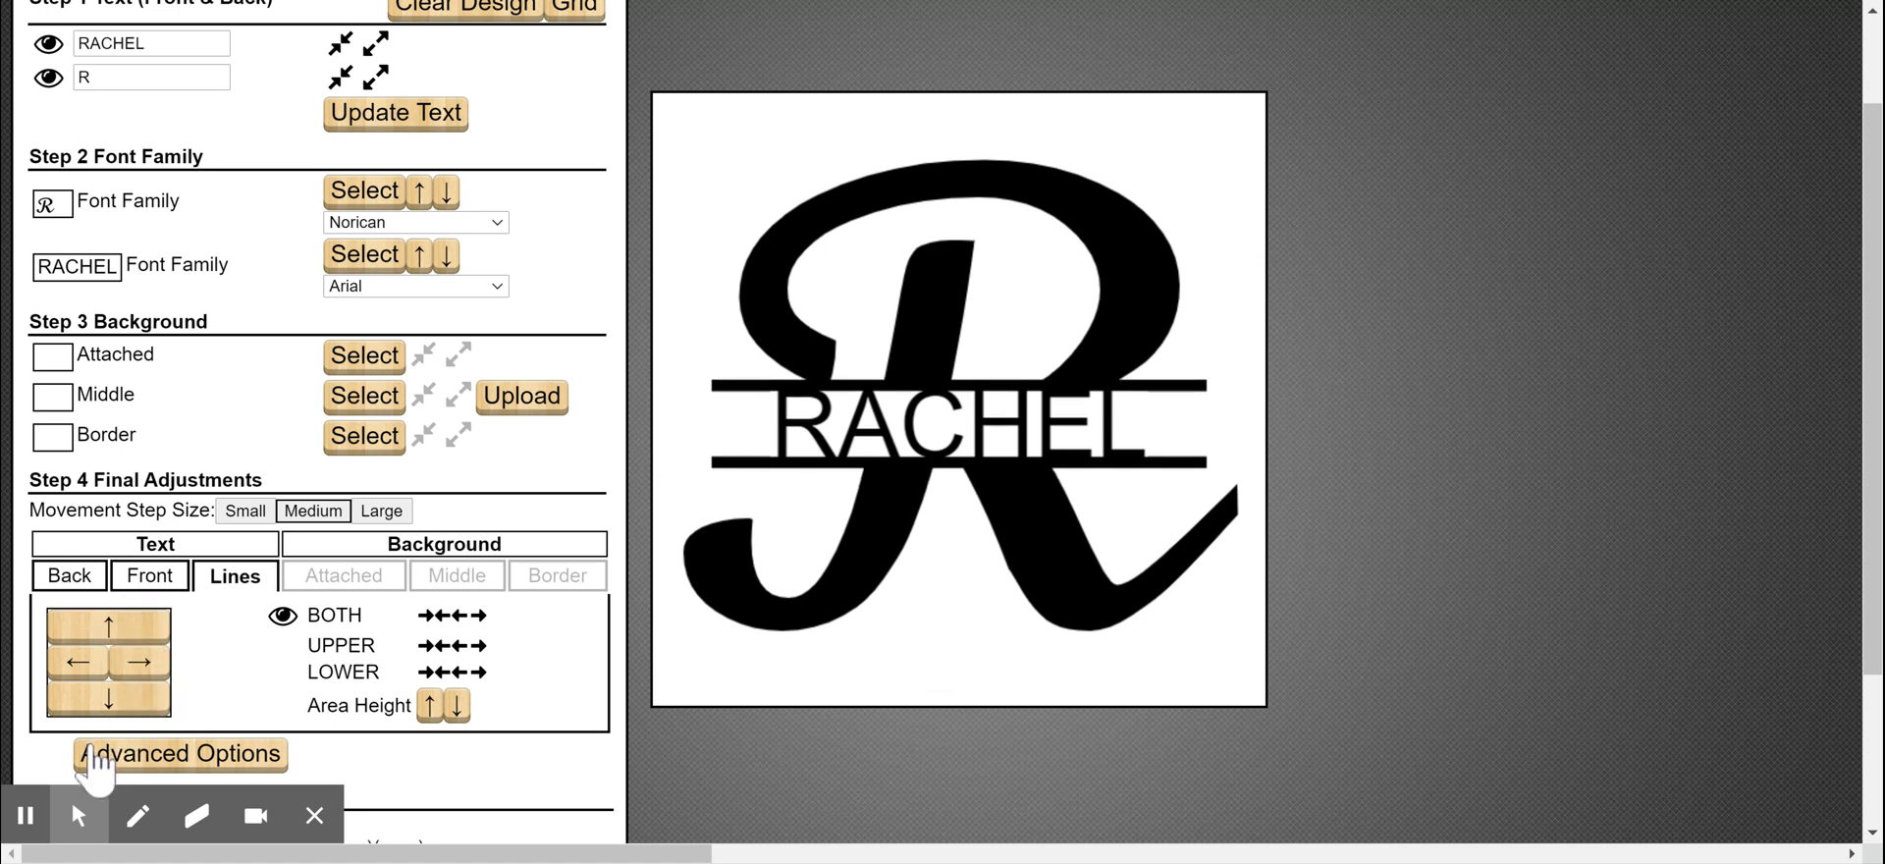
left_click(108, 633)
left_click(108, 633)
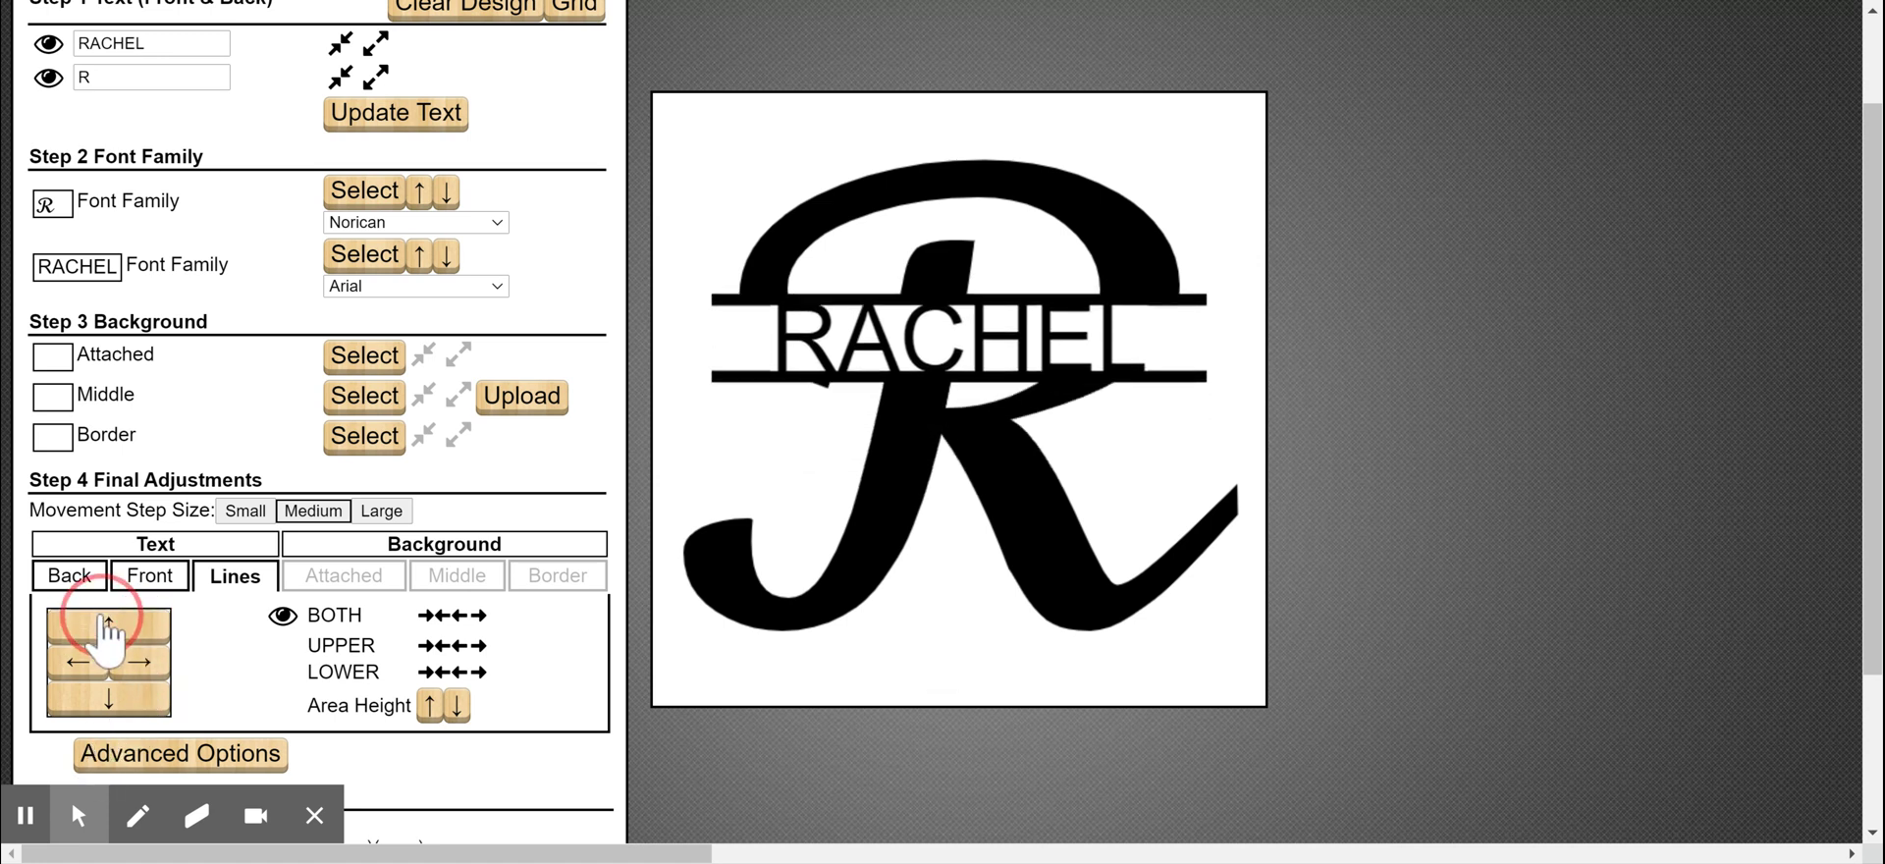
left_click(110, 633)
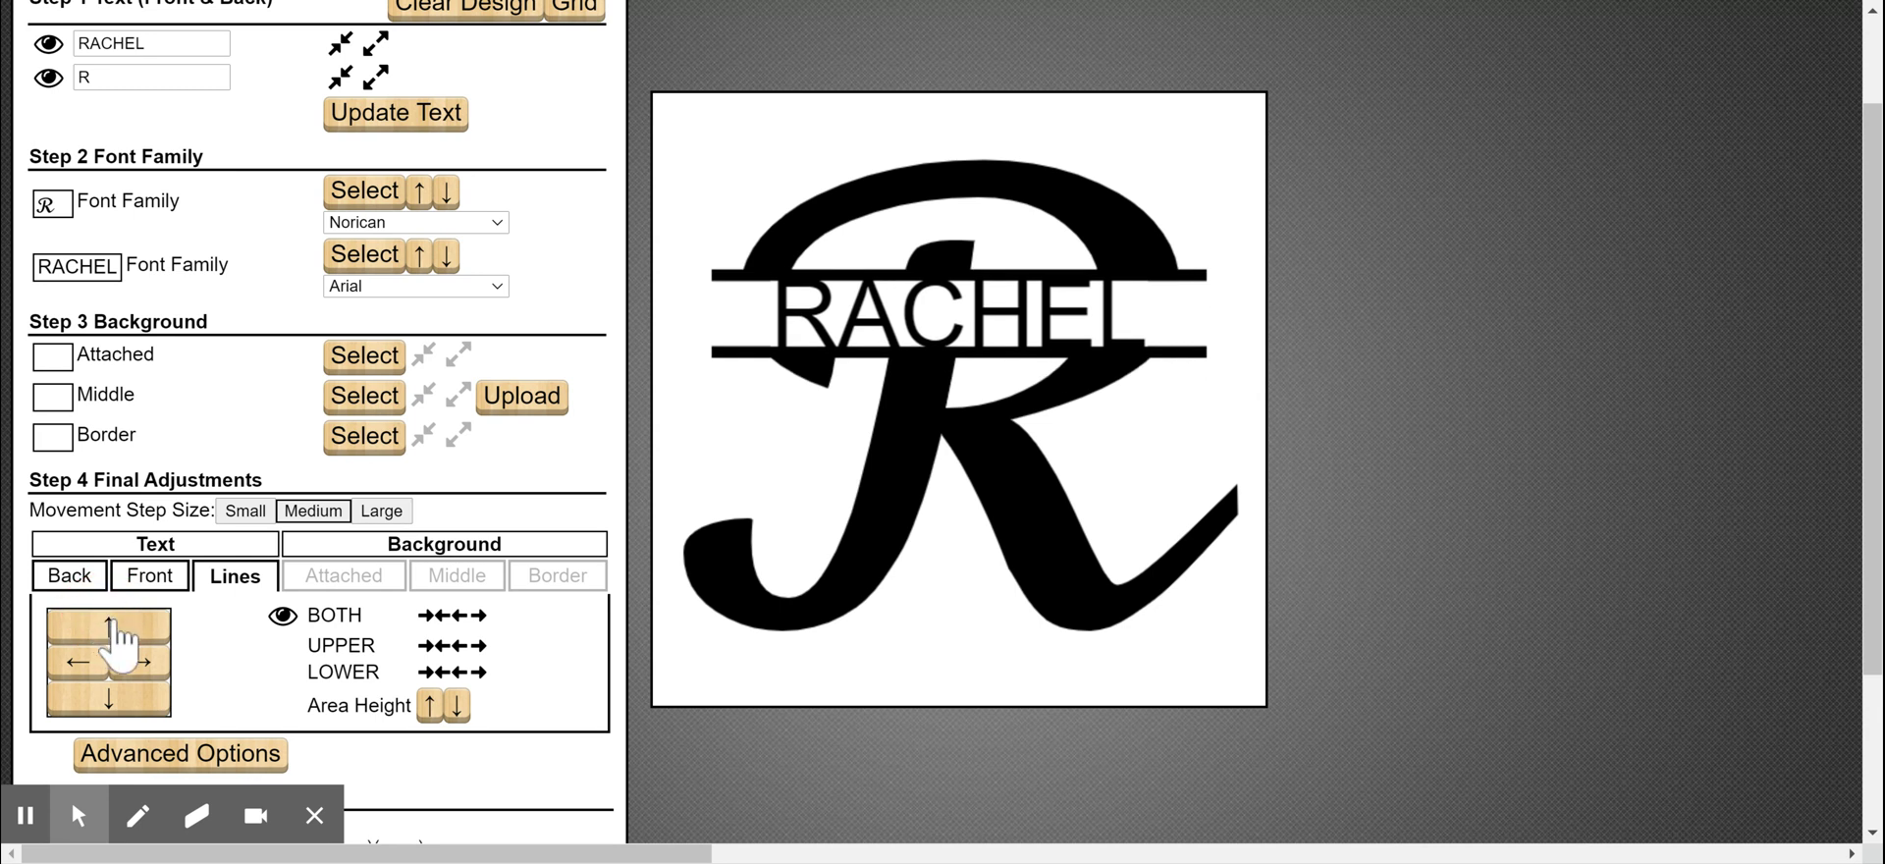
left_click(110, 633)
left_click(110, 633)
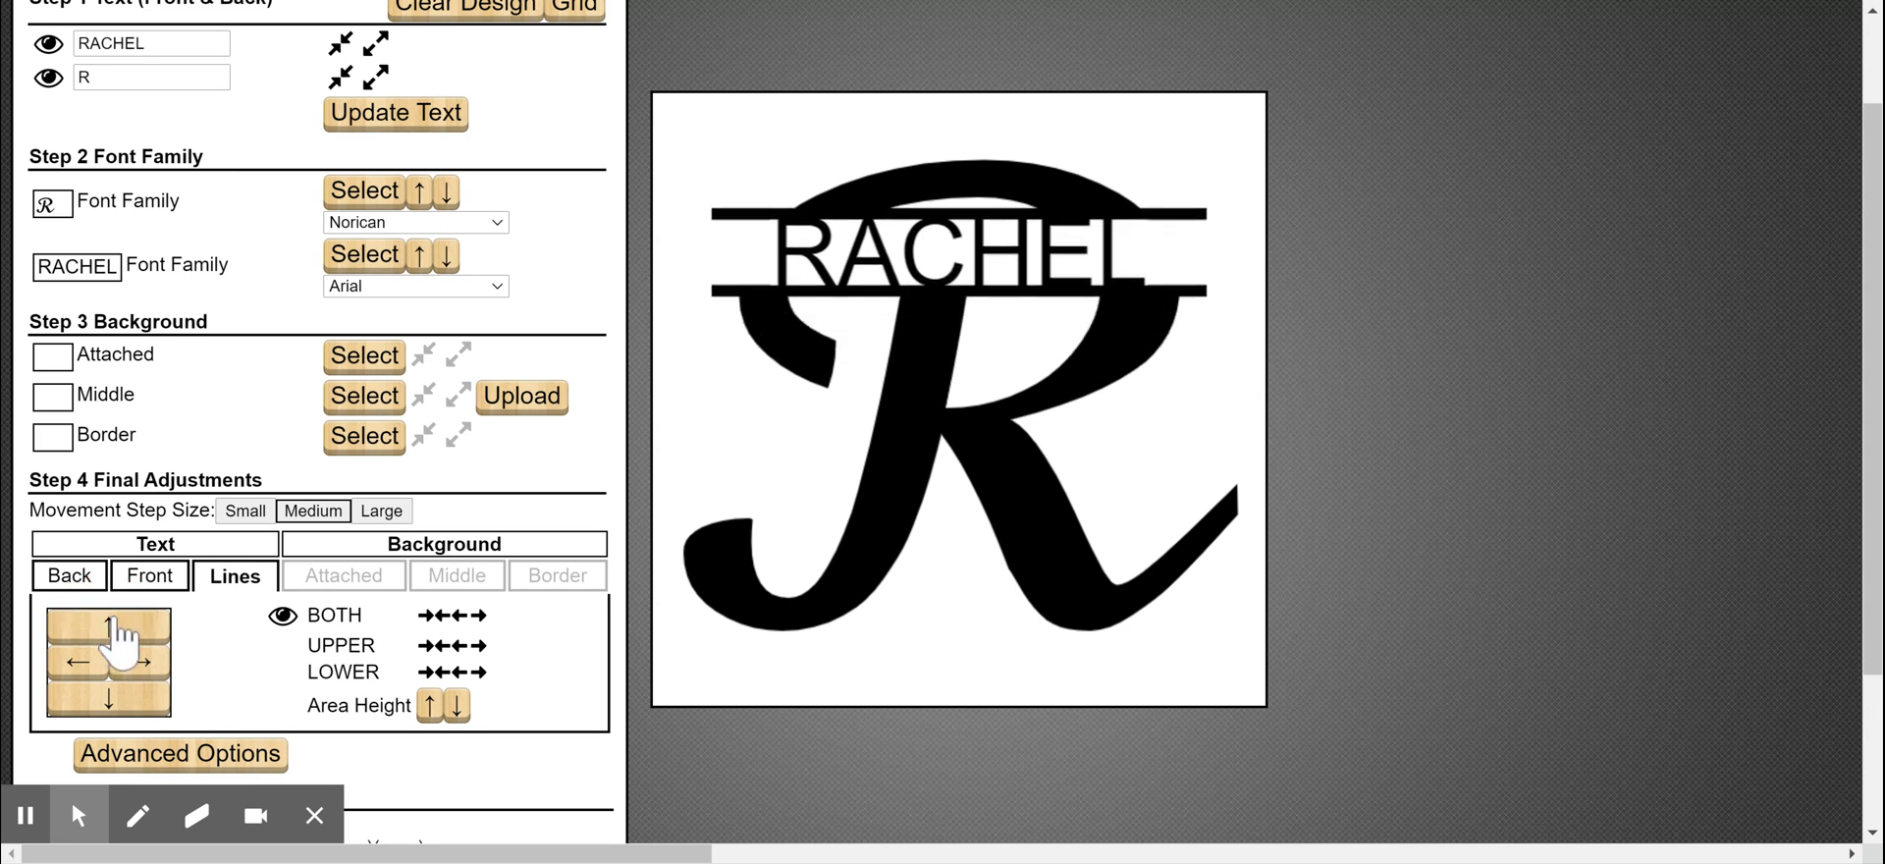
- Move both lines together with the front name down until the name band sits directly beneath the feet of the R
left_click(98, 695)
left_click(98, 695)
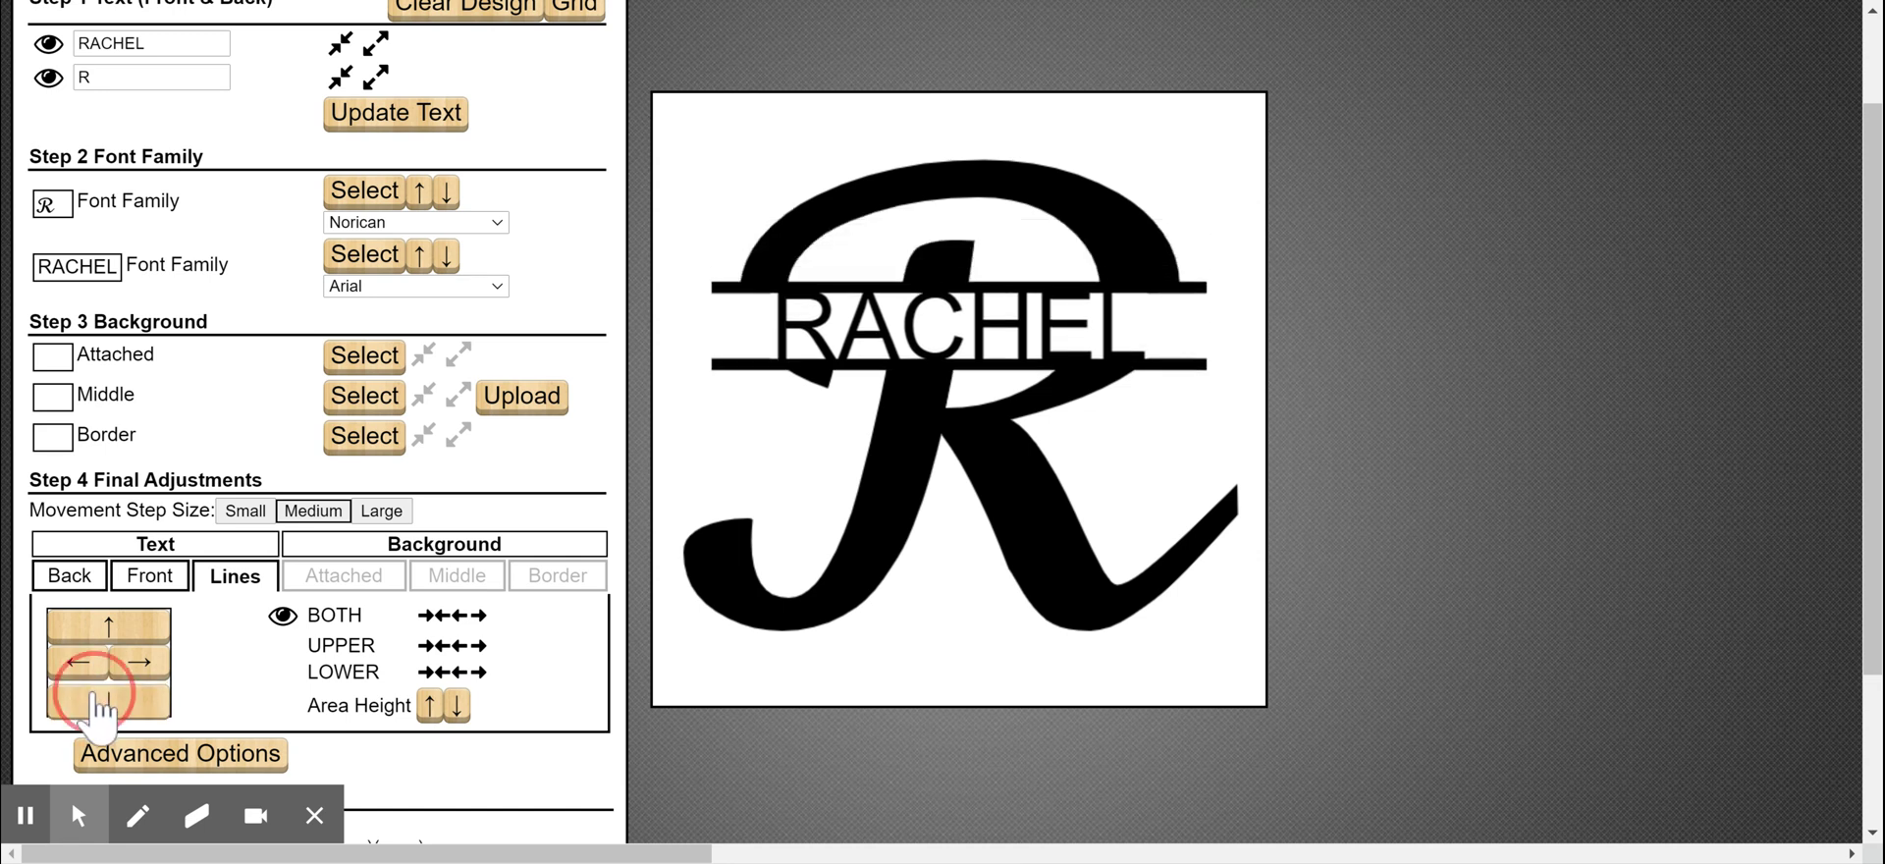
left_click(98, 695)
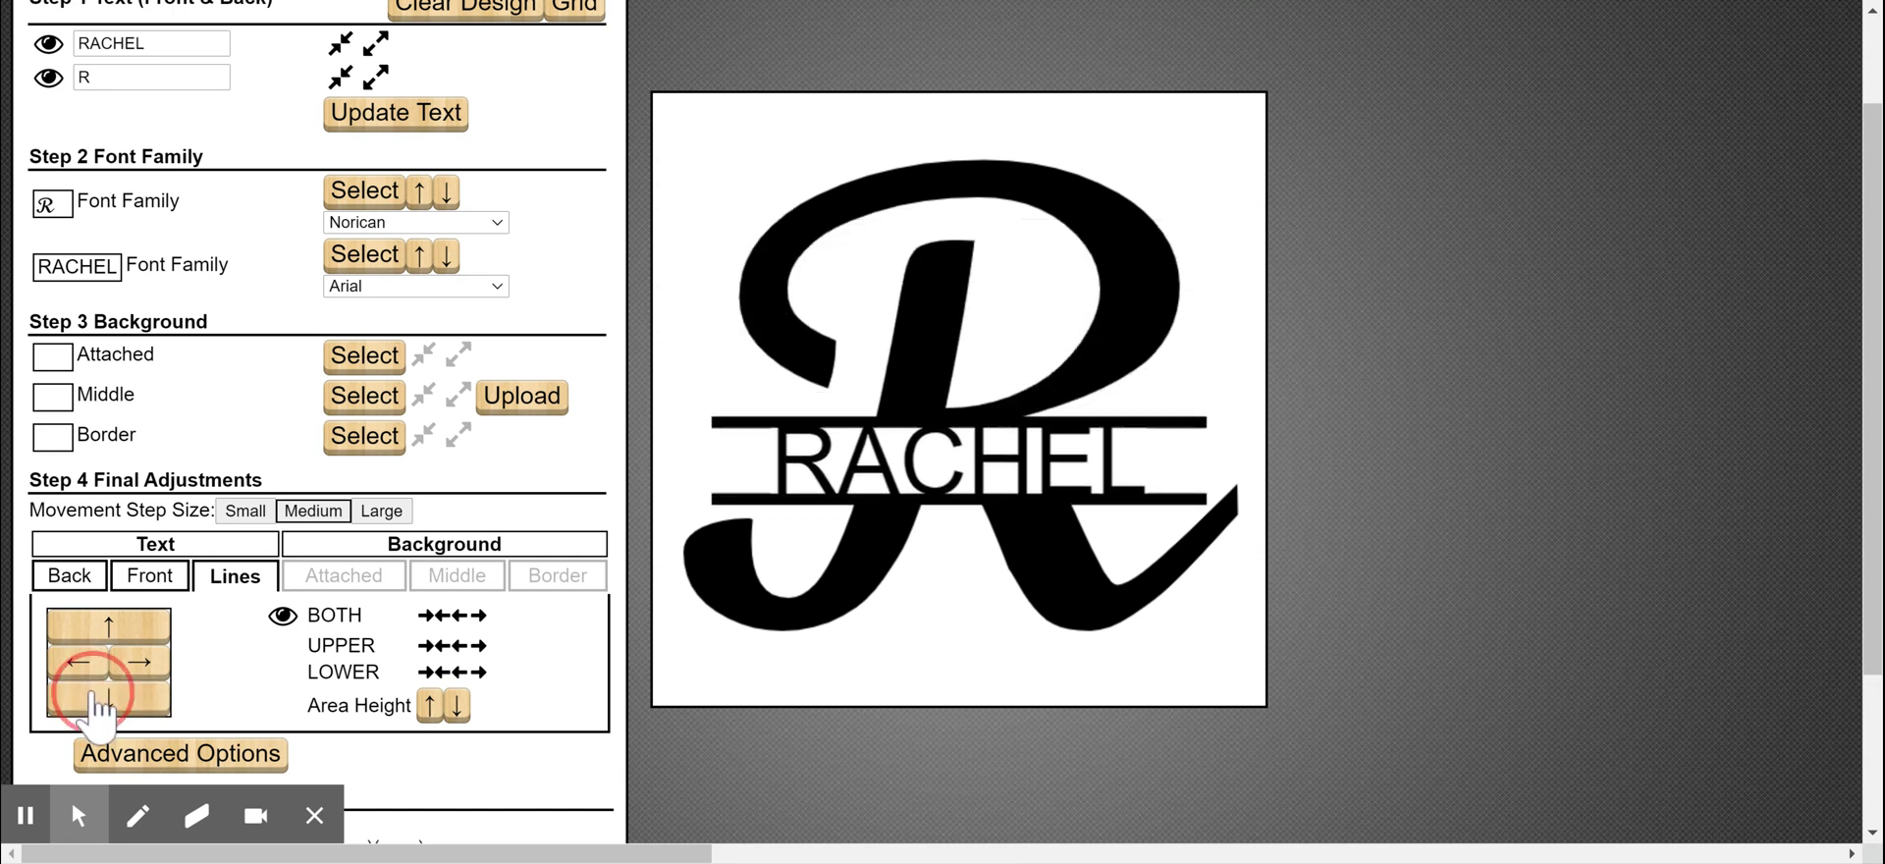
left_click(98, 697)
left_click(98, 699)
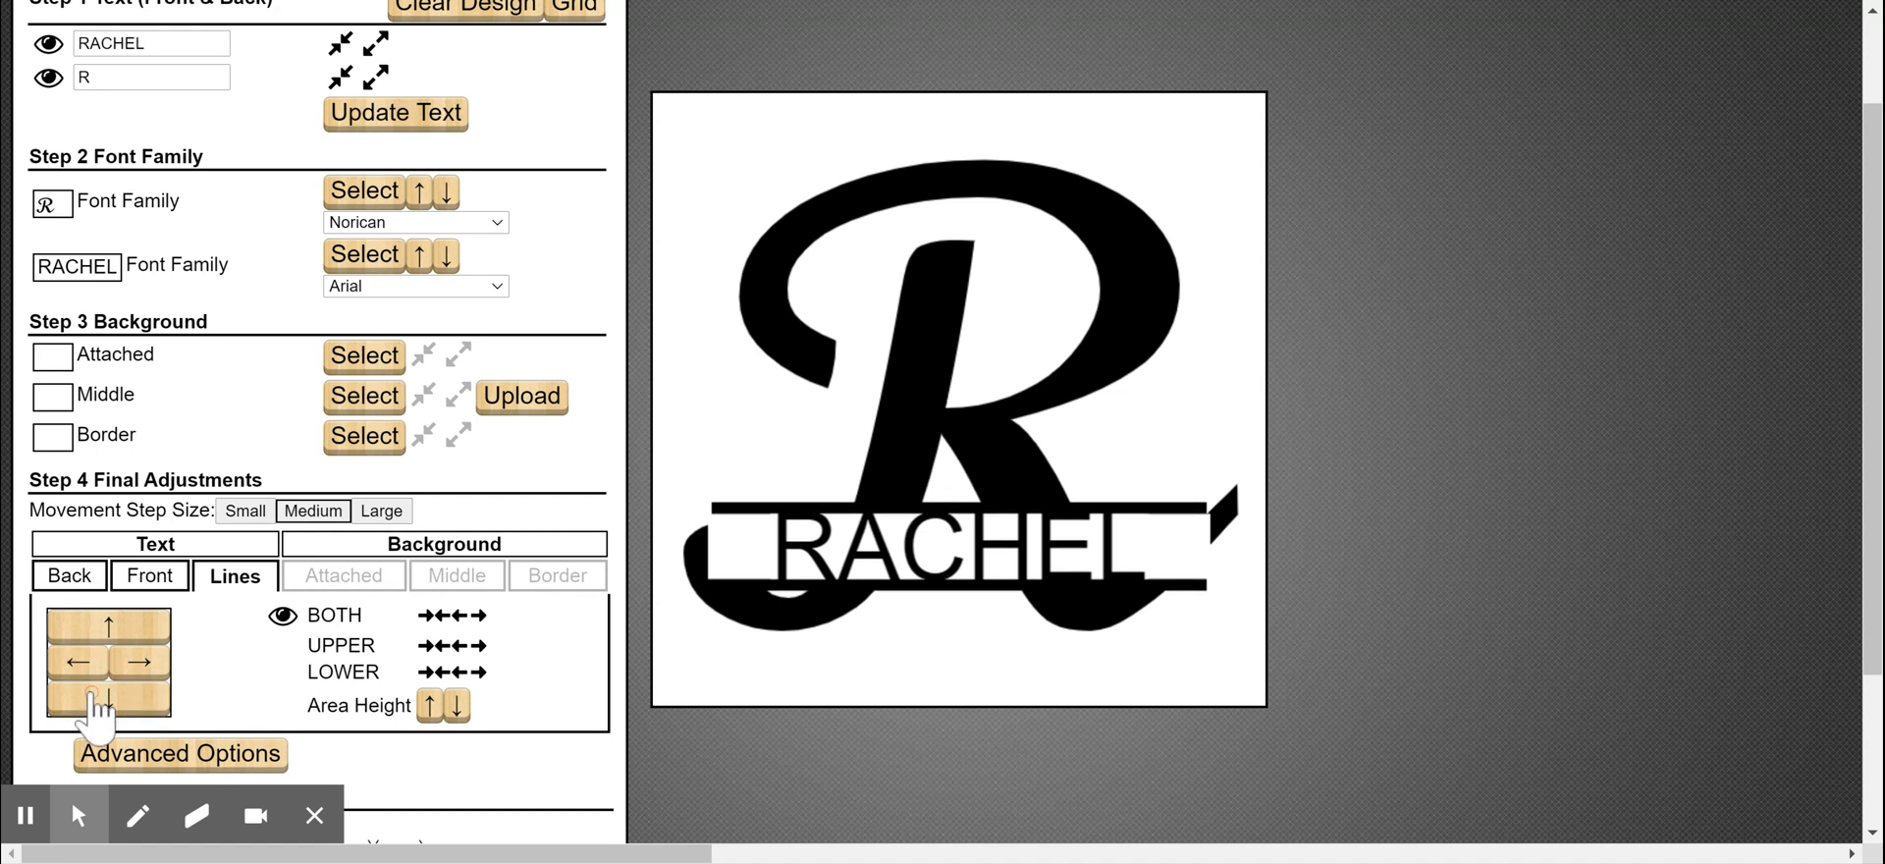
left_click(98, 699)
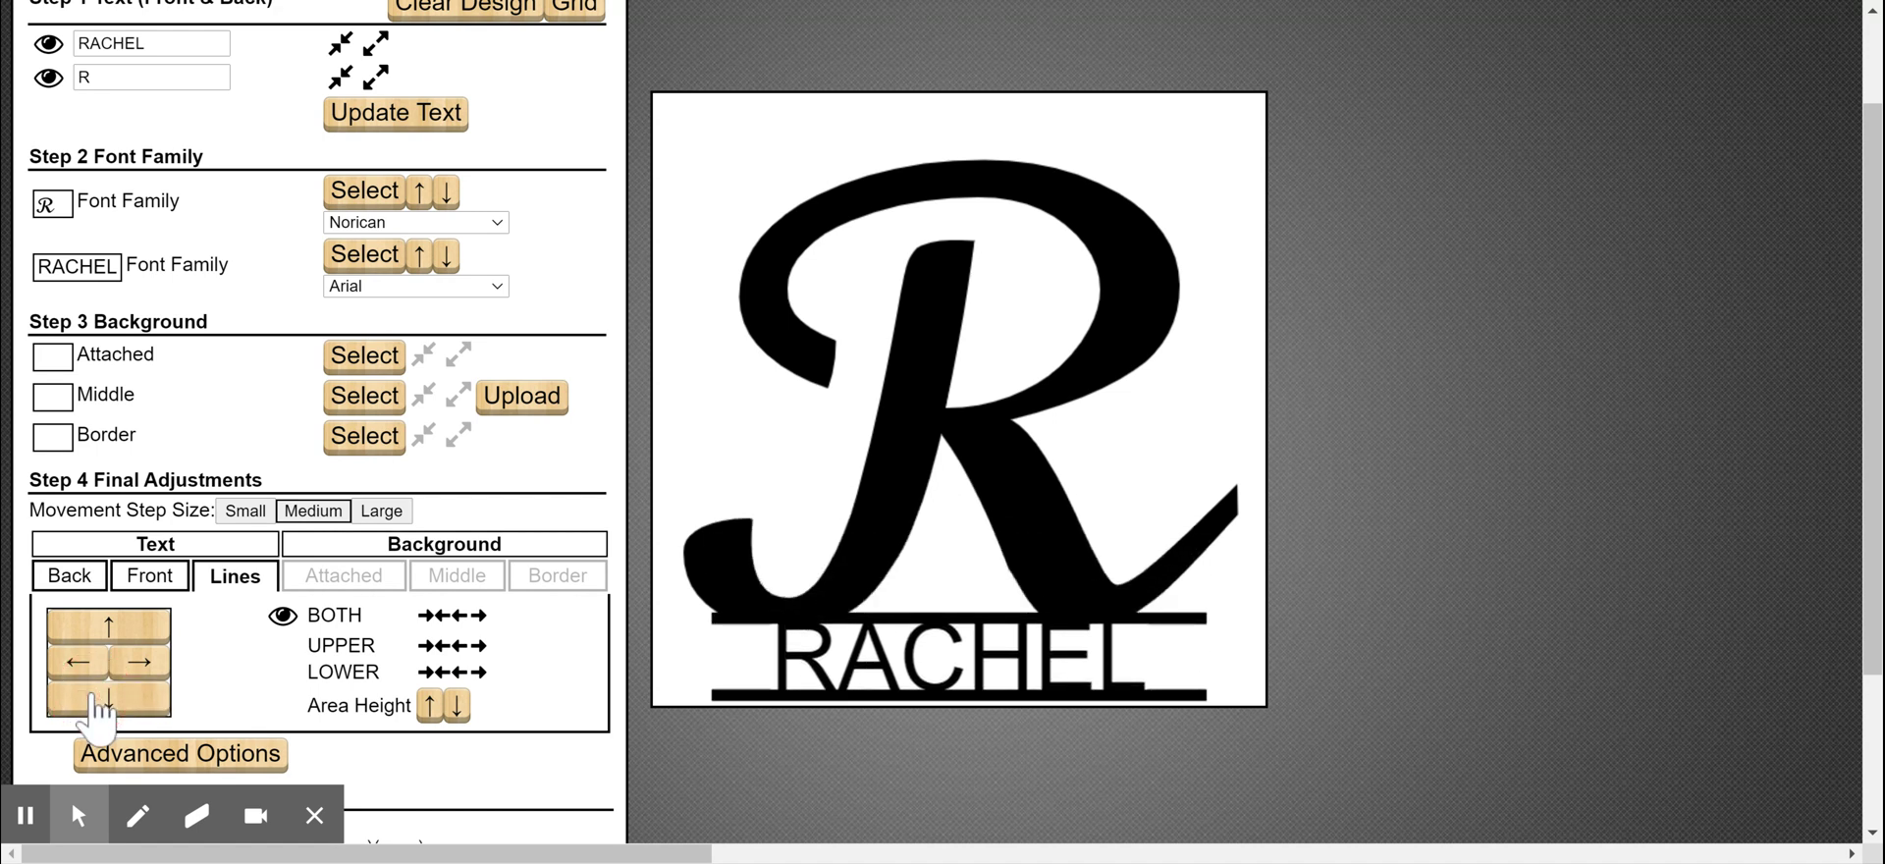
left_click(98, 701)
left_click(128, 636)
- Try lengthening both lines to almost the full canvas width, and shorten them until they are narrower than the front name
left_click(459, 615)
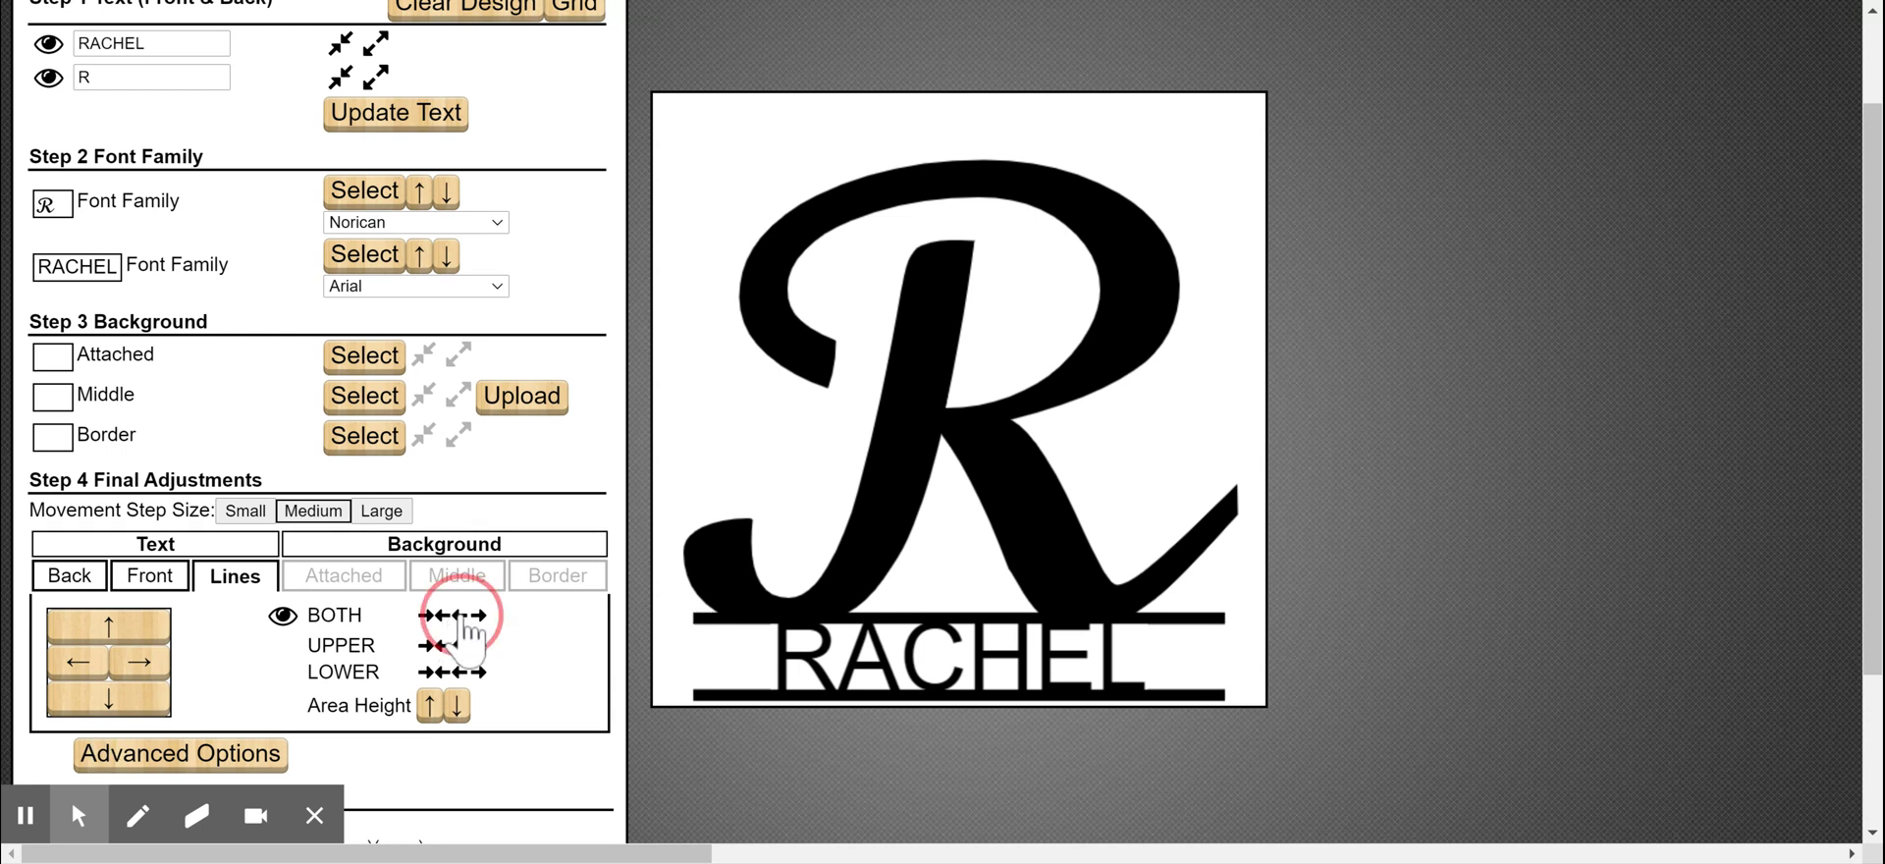
left_click(459, 617)
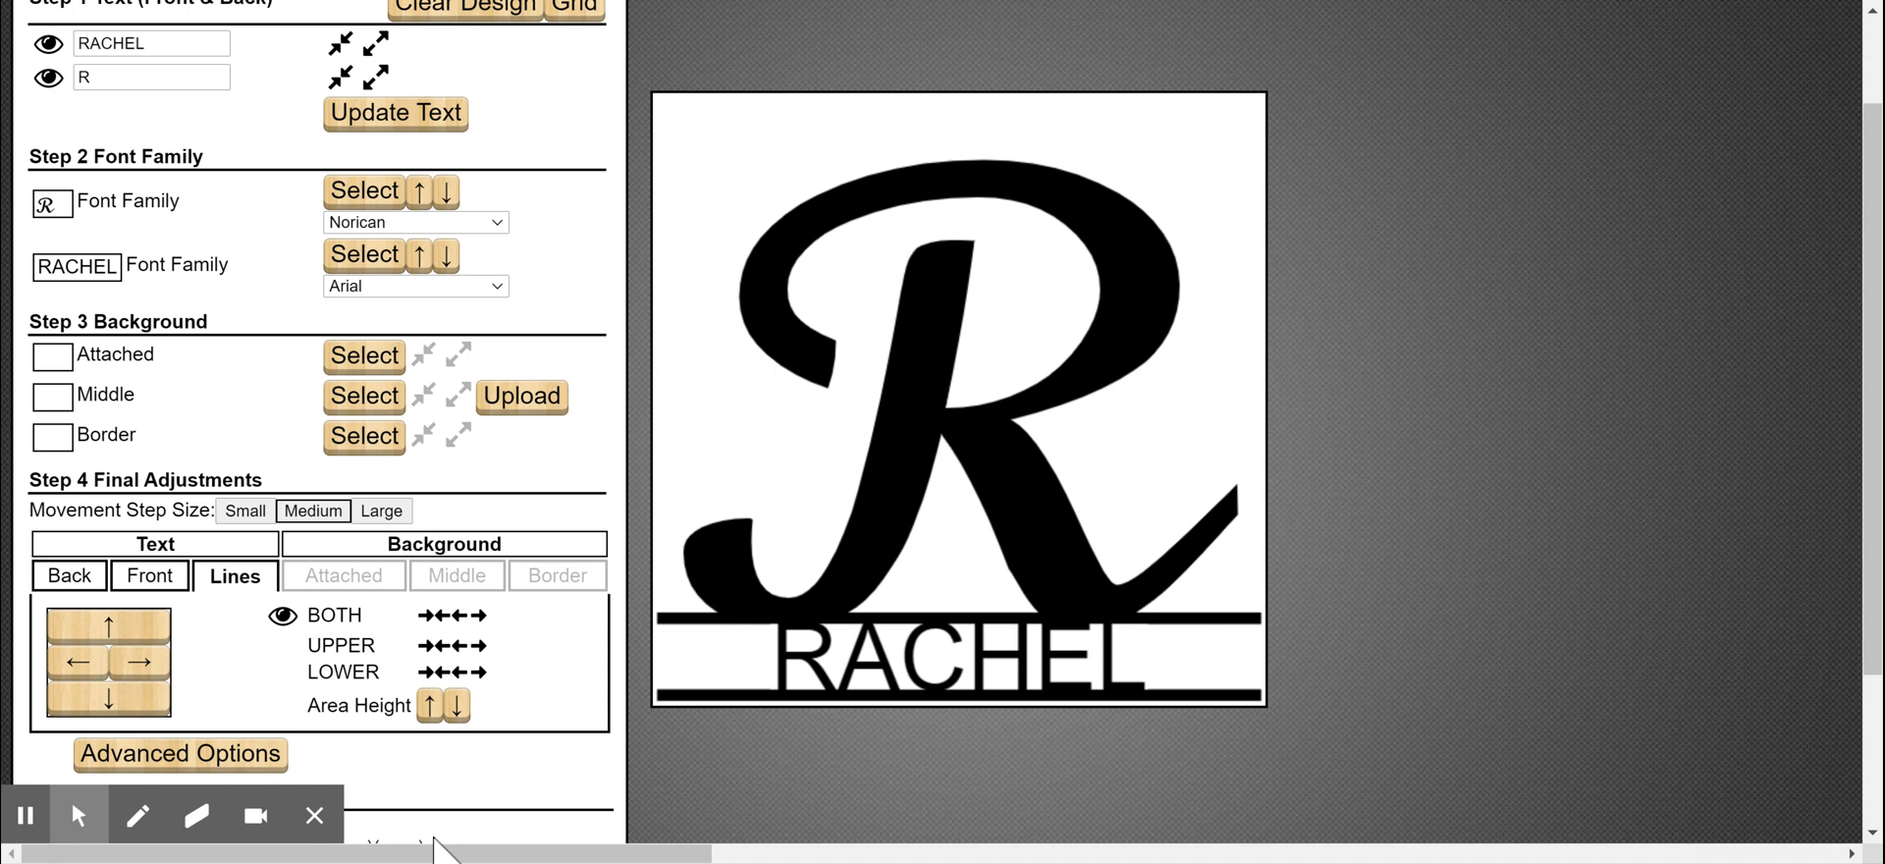
left_click(441, 616)
left_click(441, 615)
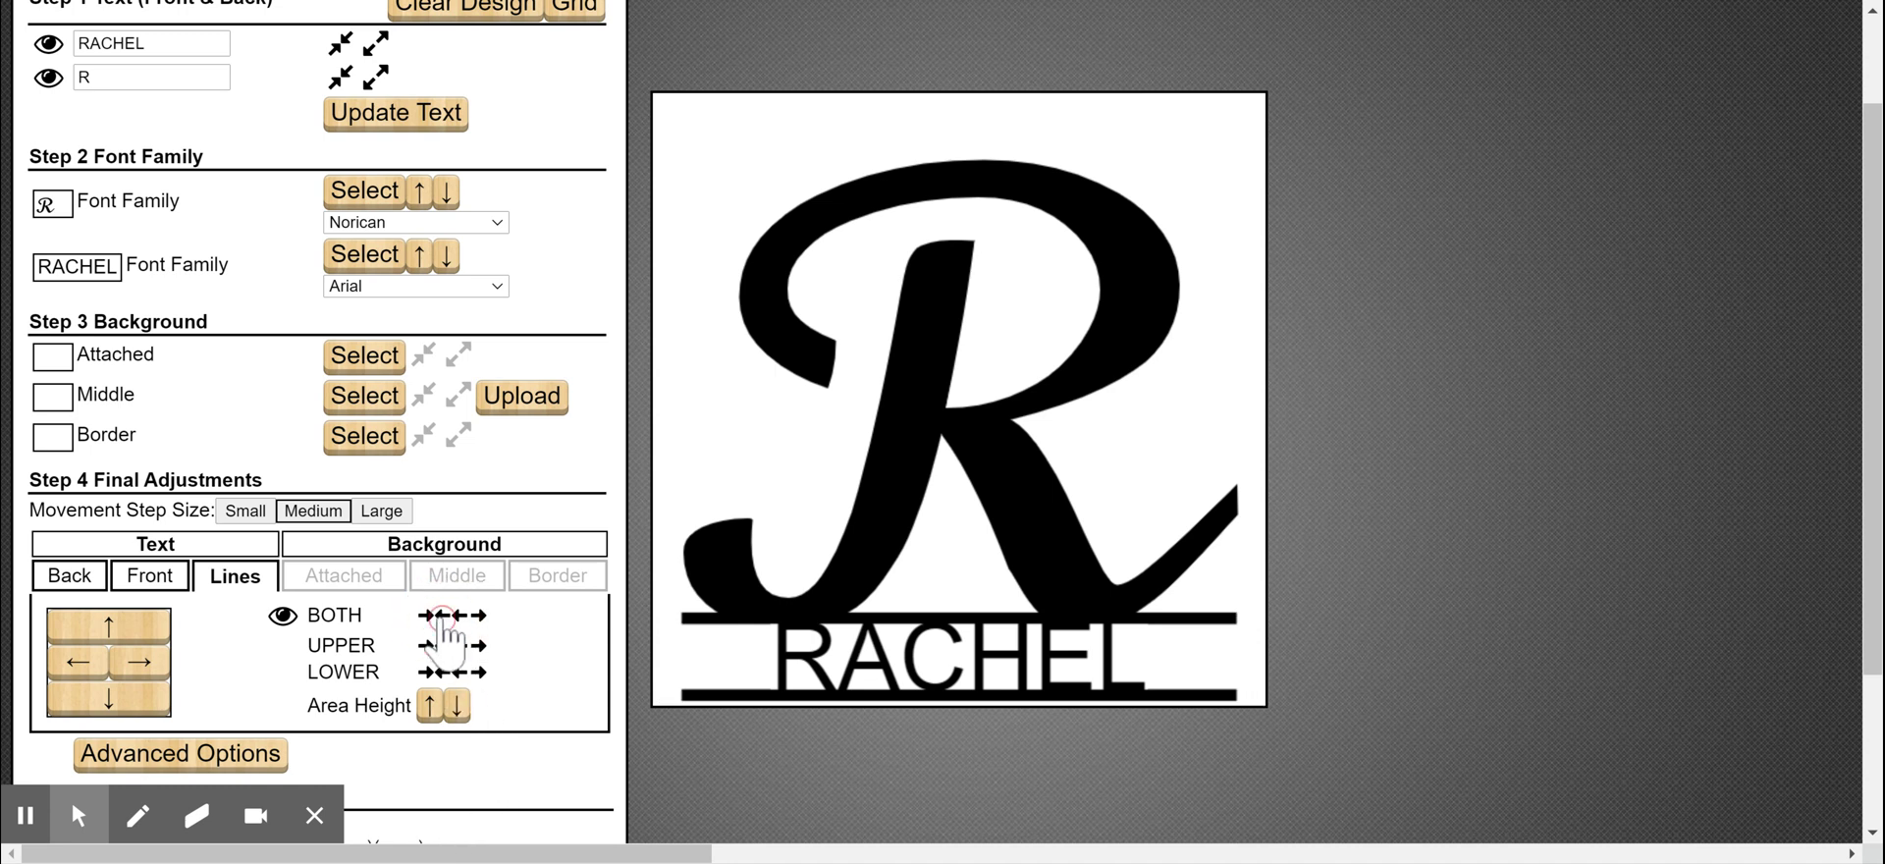
left_click(441, 616)
left_click(441, 616)
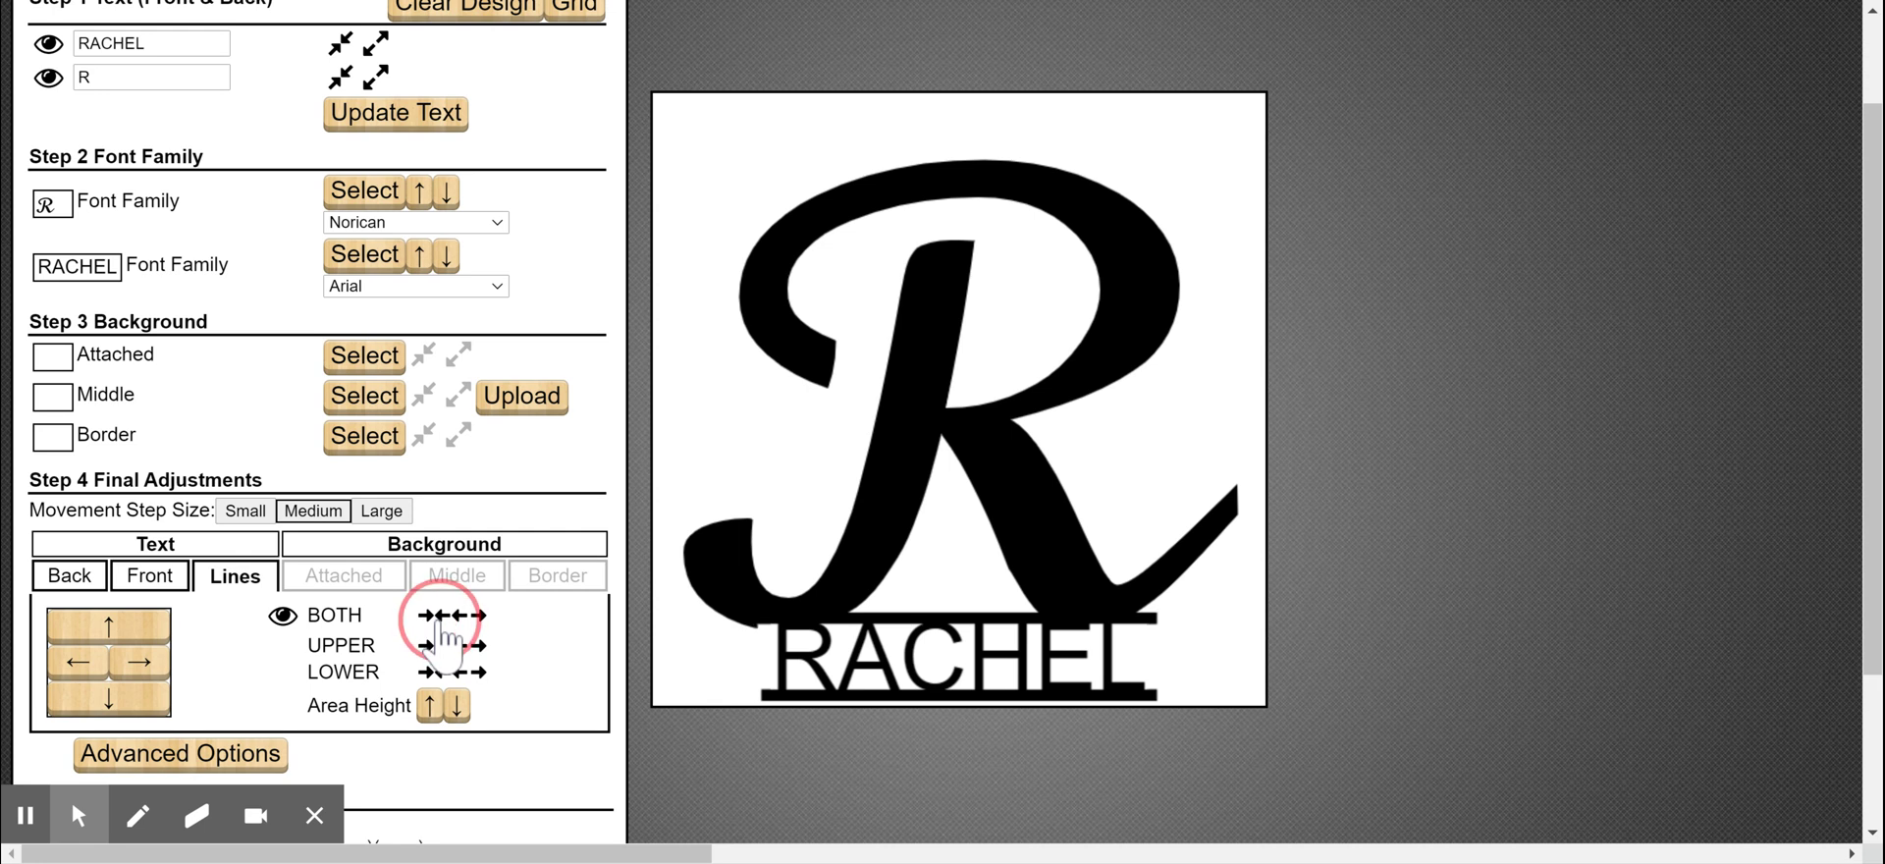
left_click(441, 616)
left_click(441, 615)
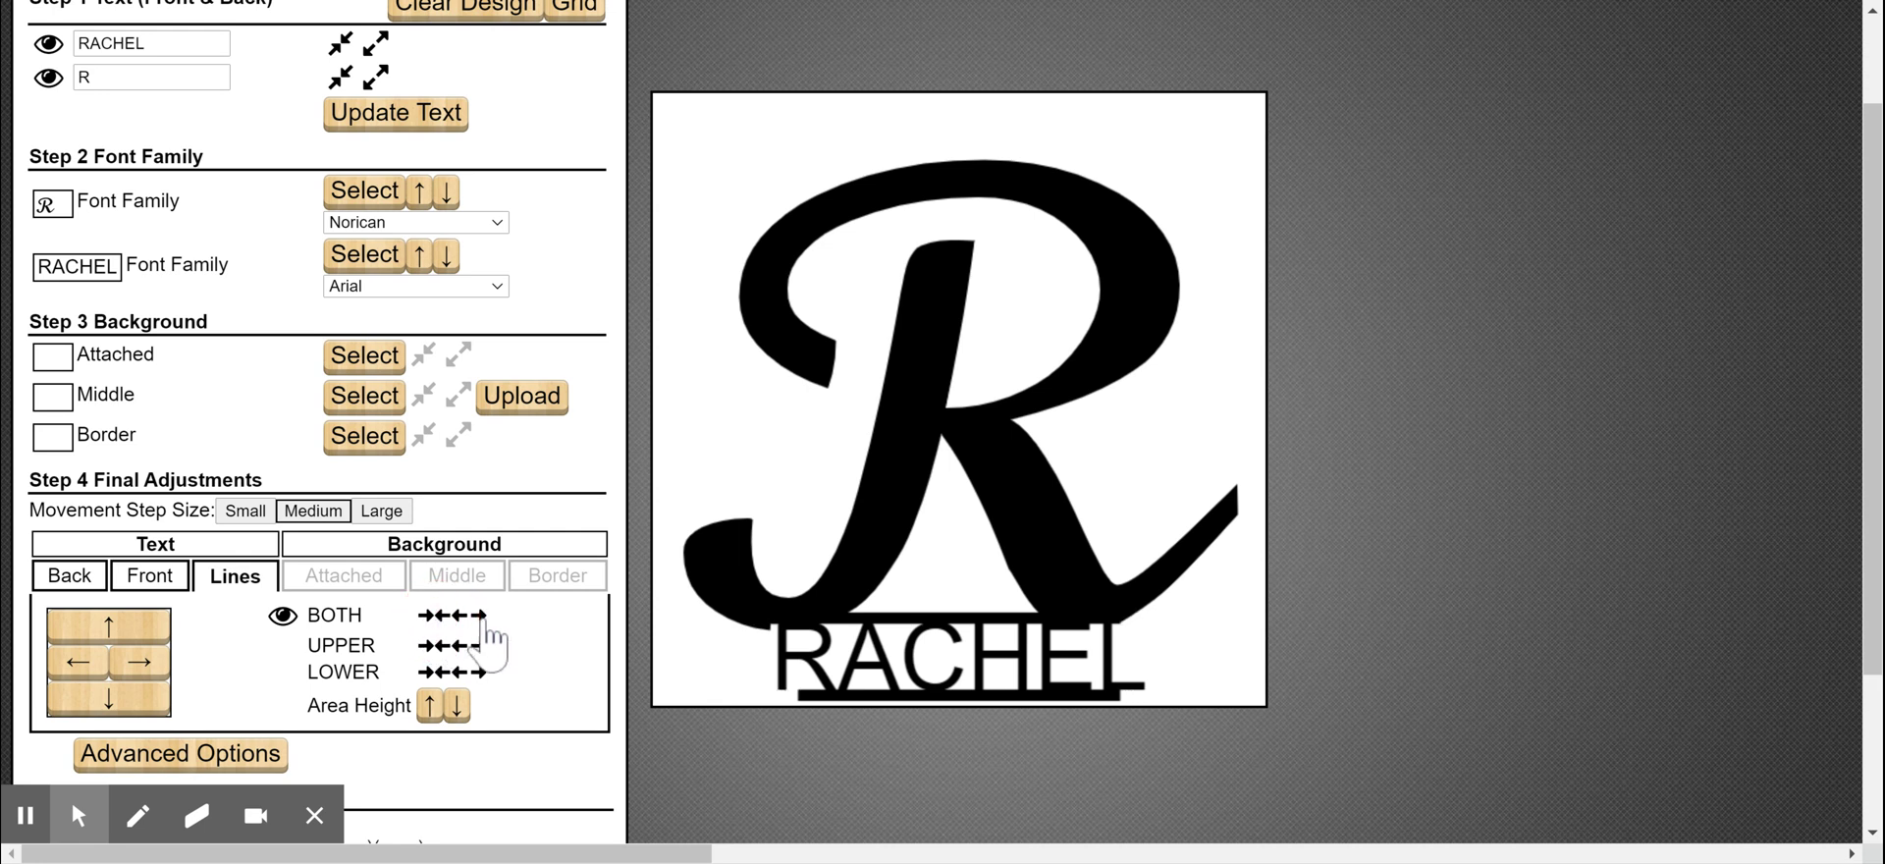
- Lengthen both lines together until they extend well past the front name and span about the width of the R
left_click(484, 620)
left_click(484, 620)
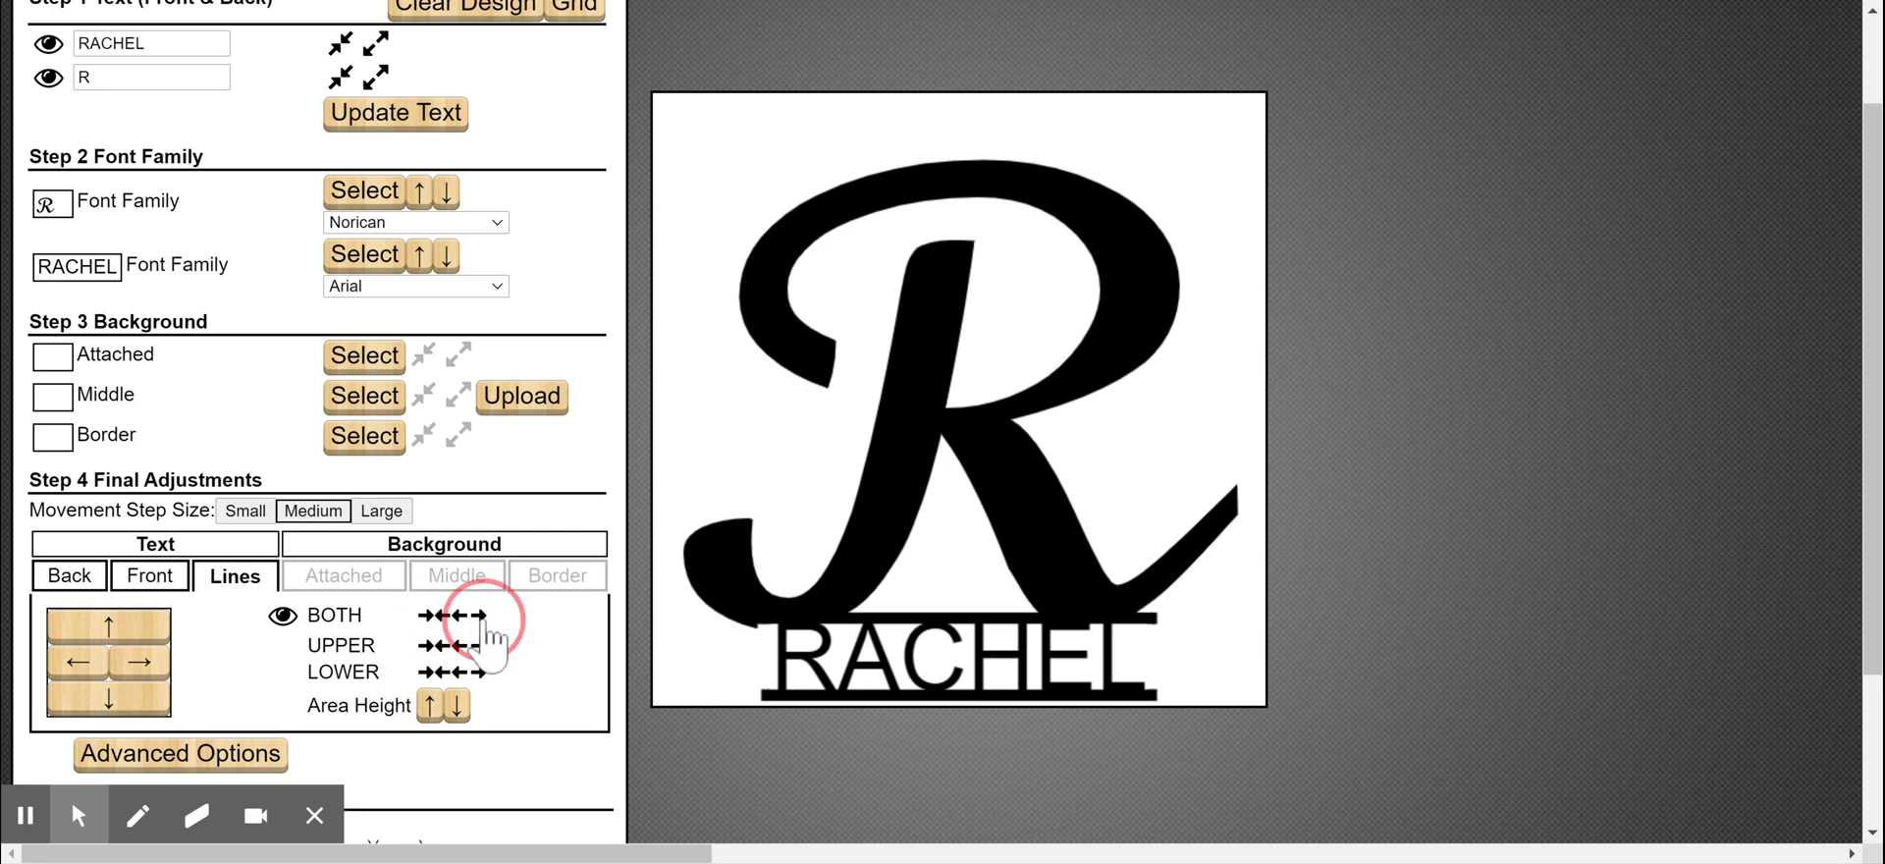
left_click(486, 620)
left_click(486, 620)
left_click(486, 619)
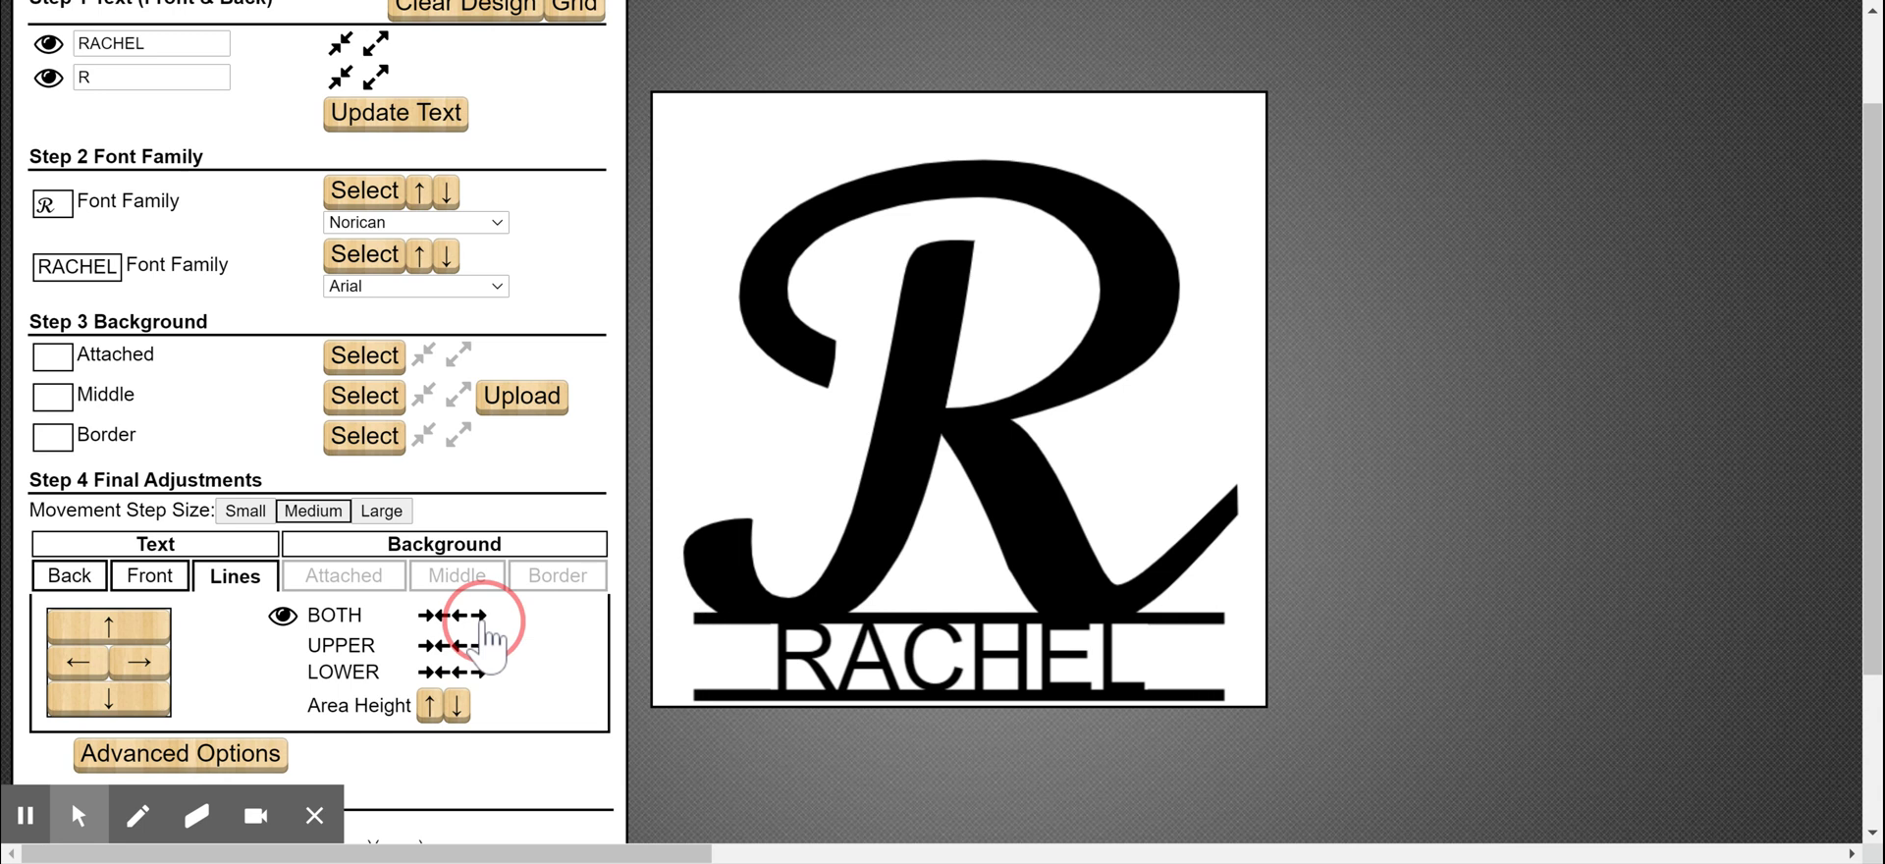
- Move both lines and the front name up to the middle of the R, across the base of its bowl
left_click(113, 634)
left_click(113, 633)
left_click(116, 634)
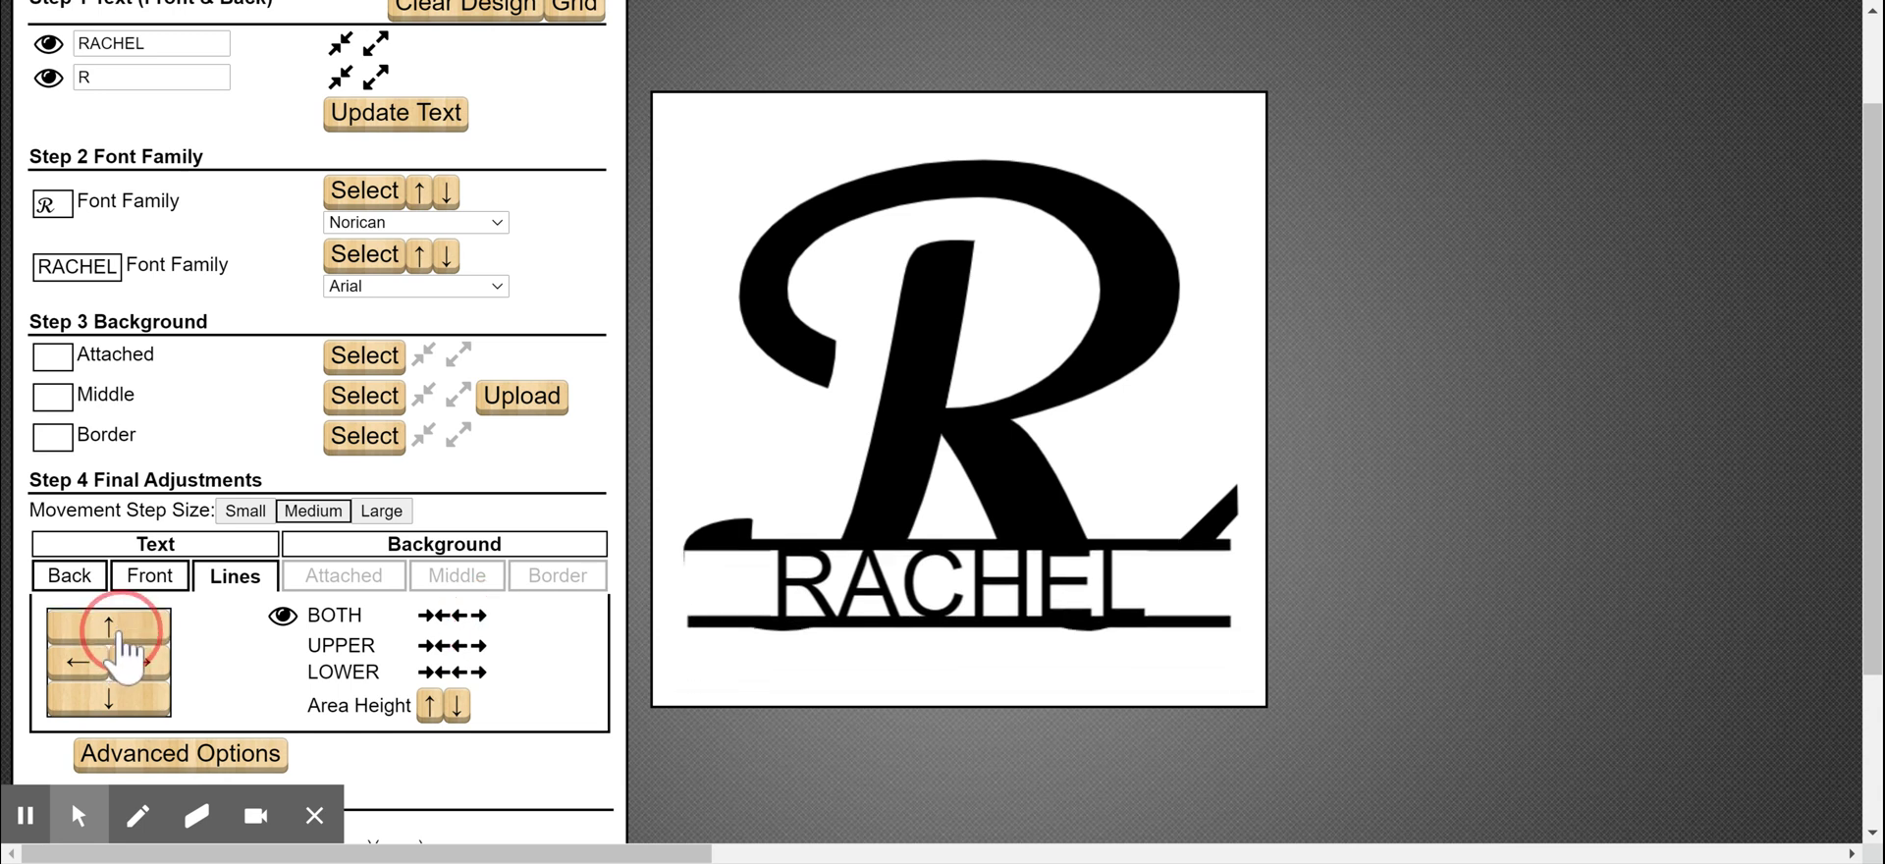
left_click(117, 632)
left_click(120, 631)
left_click(122, 630)
left_click(124, 634)
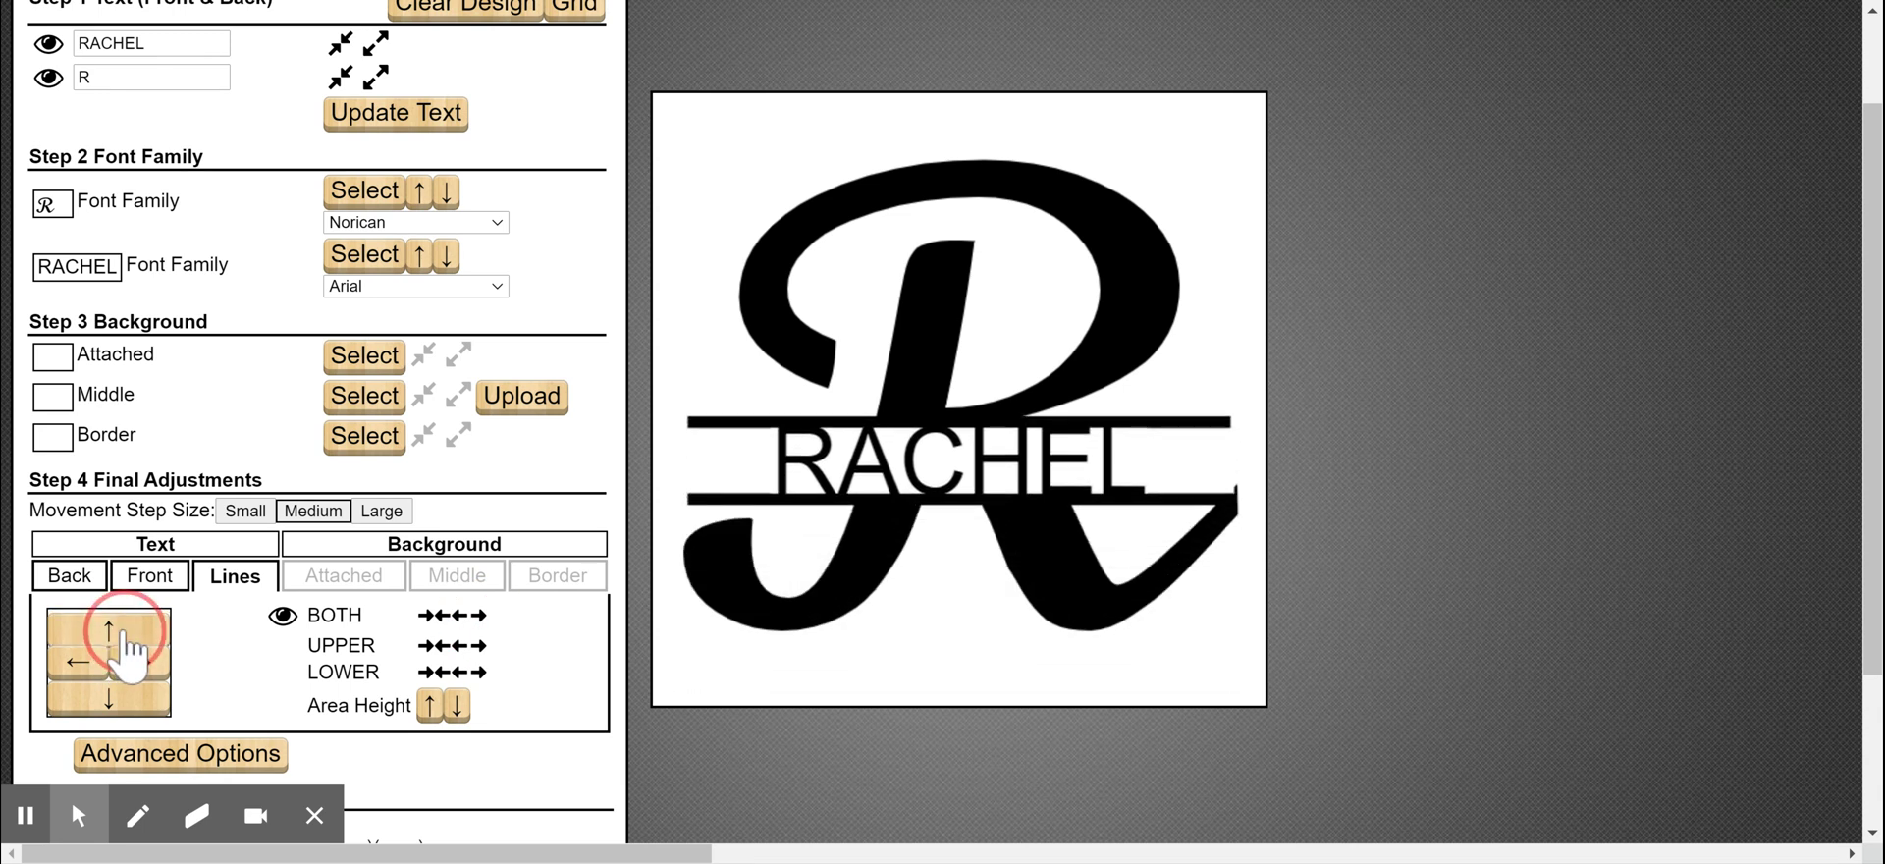
left_click(123, 634)
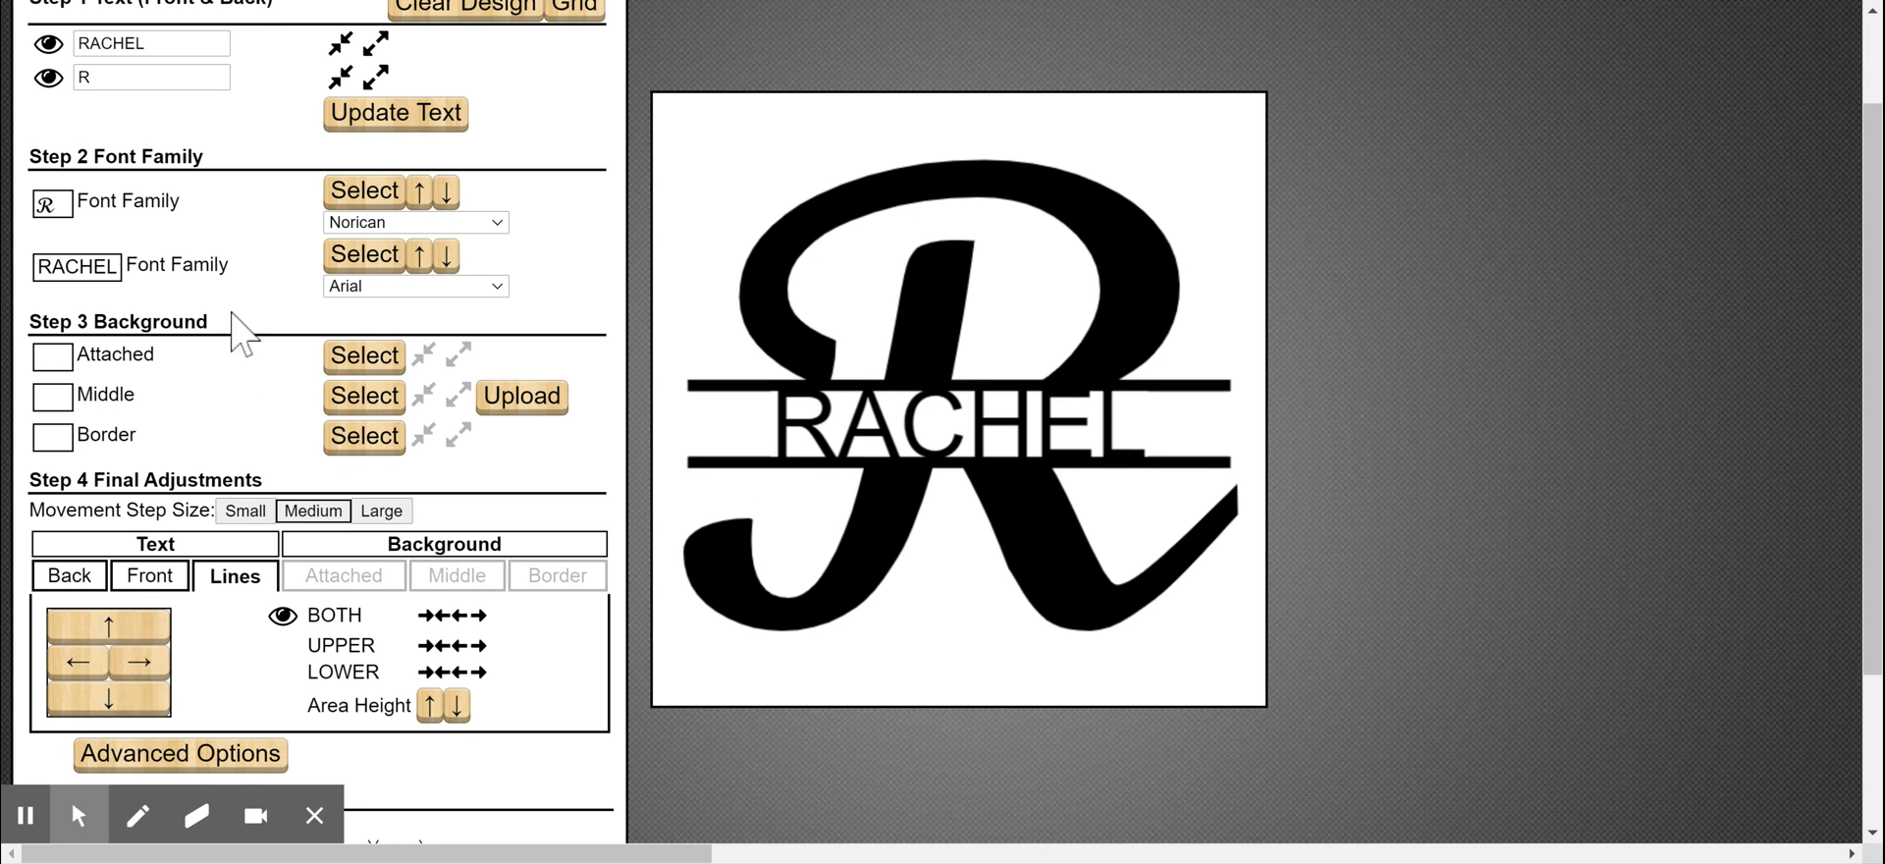
- Try the bold slab-style Gorditas font for the front name
left_click(110, 275)
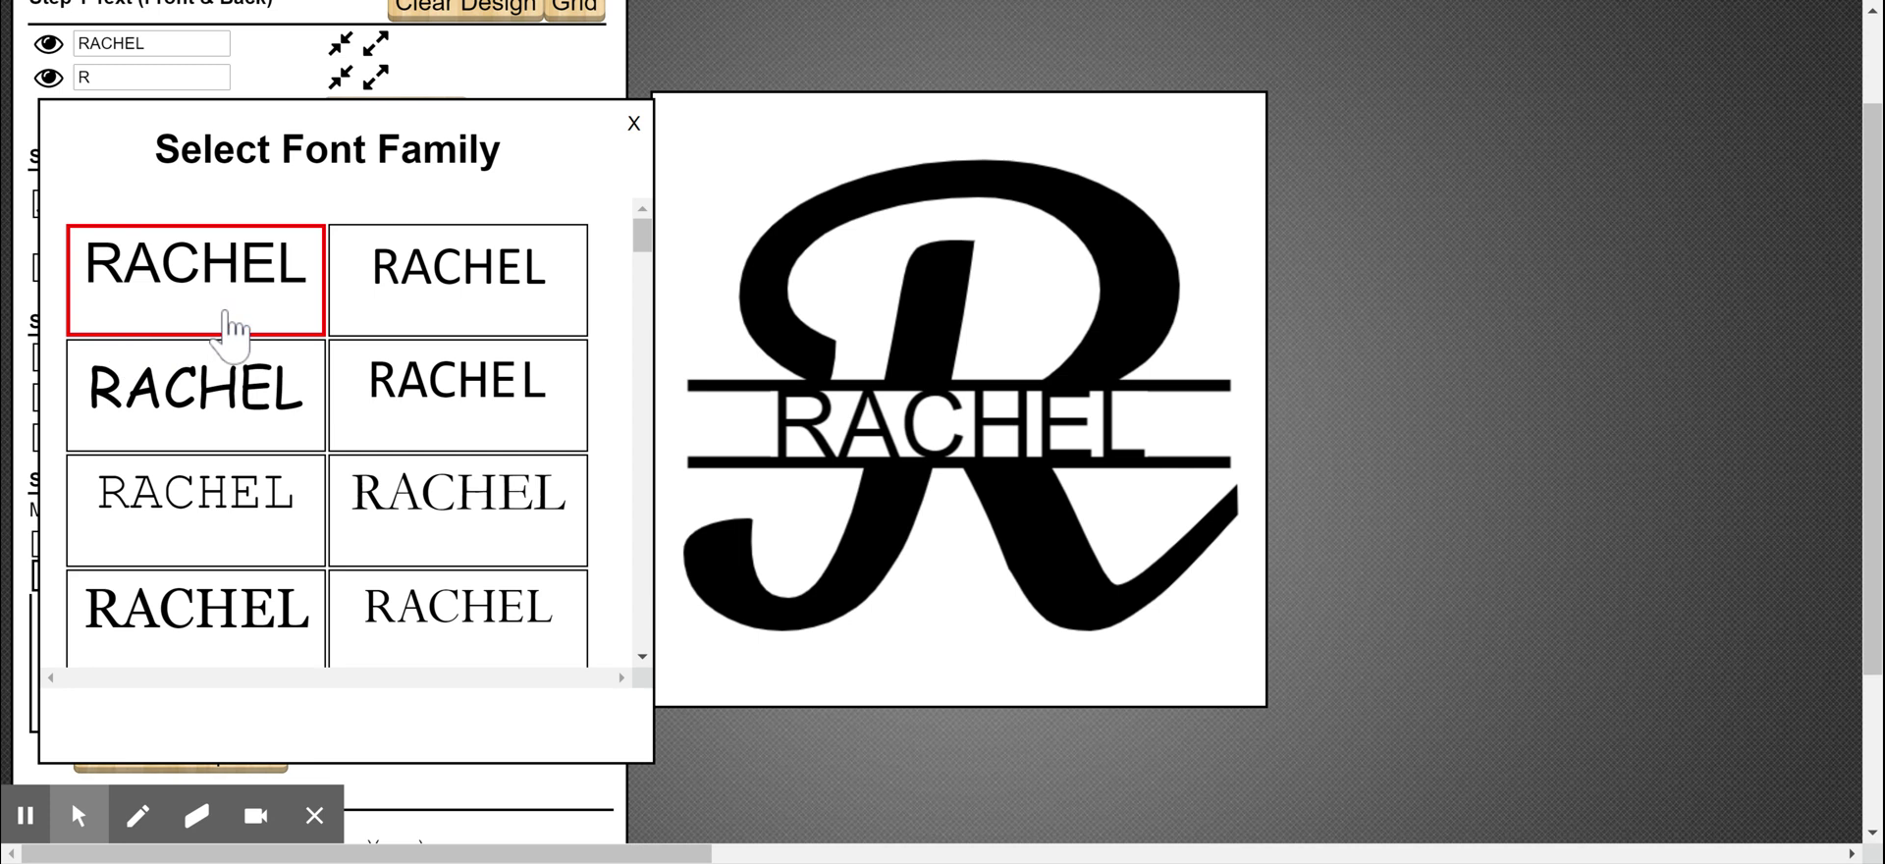
scroll(241, 344, "down", 3)
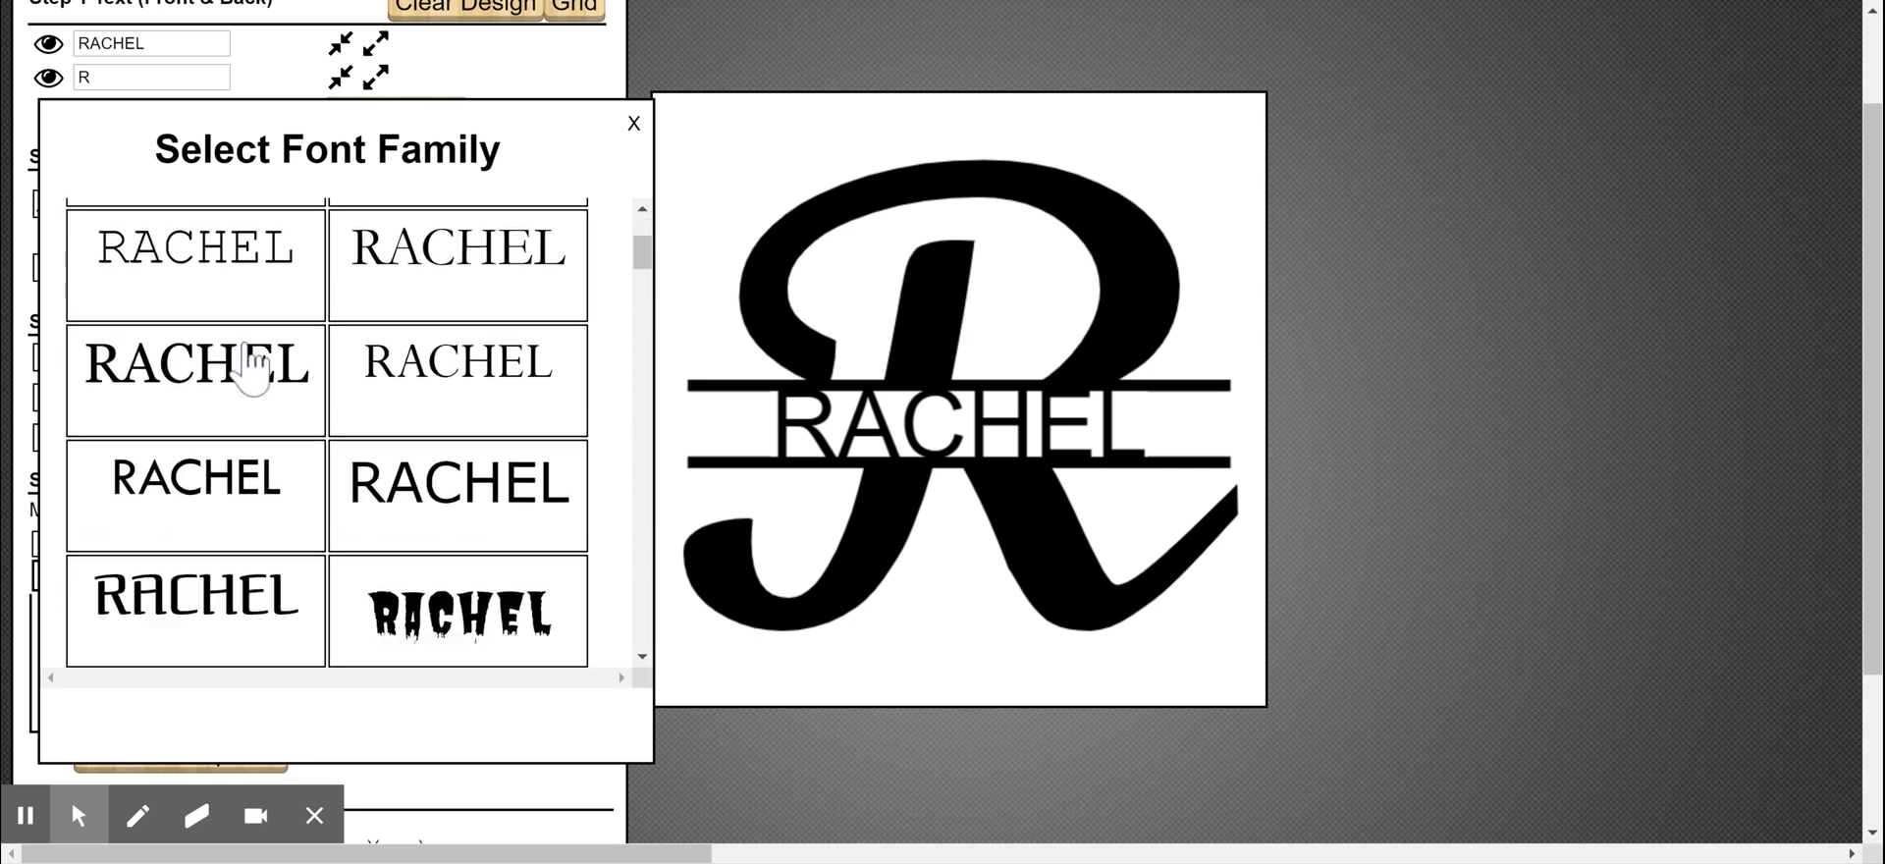
scroll(250, 365, "down", 3)
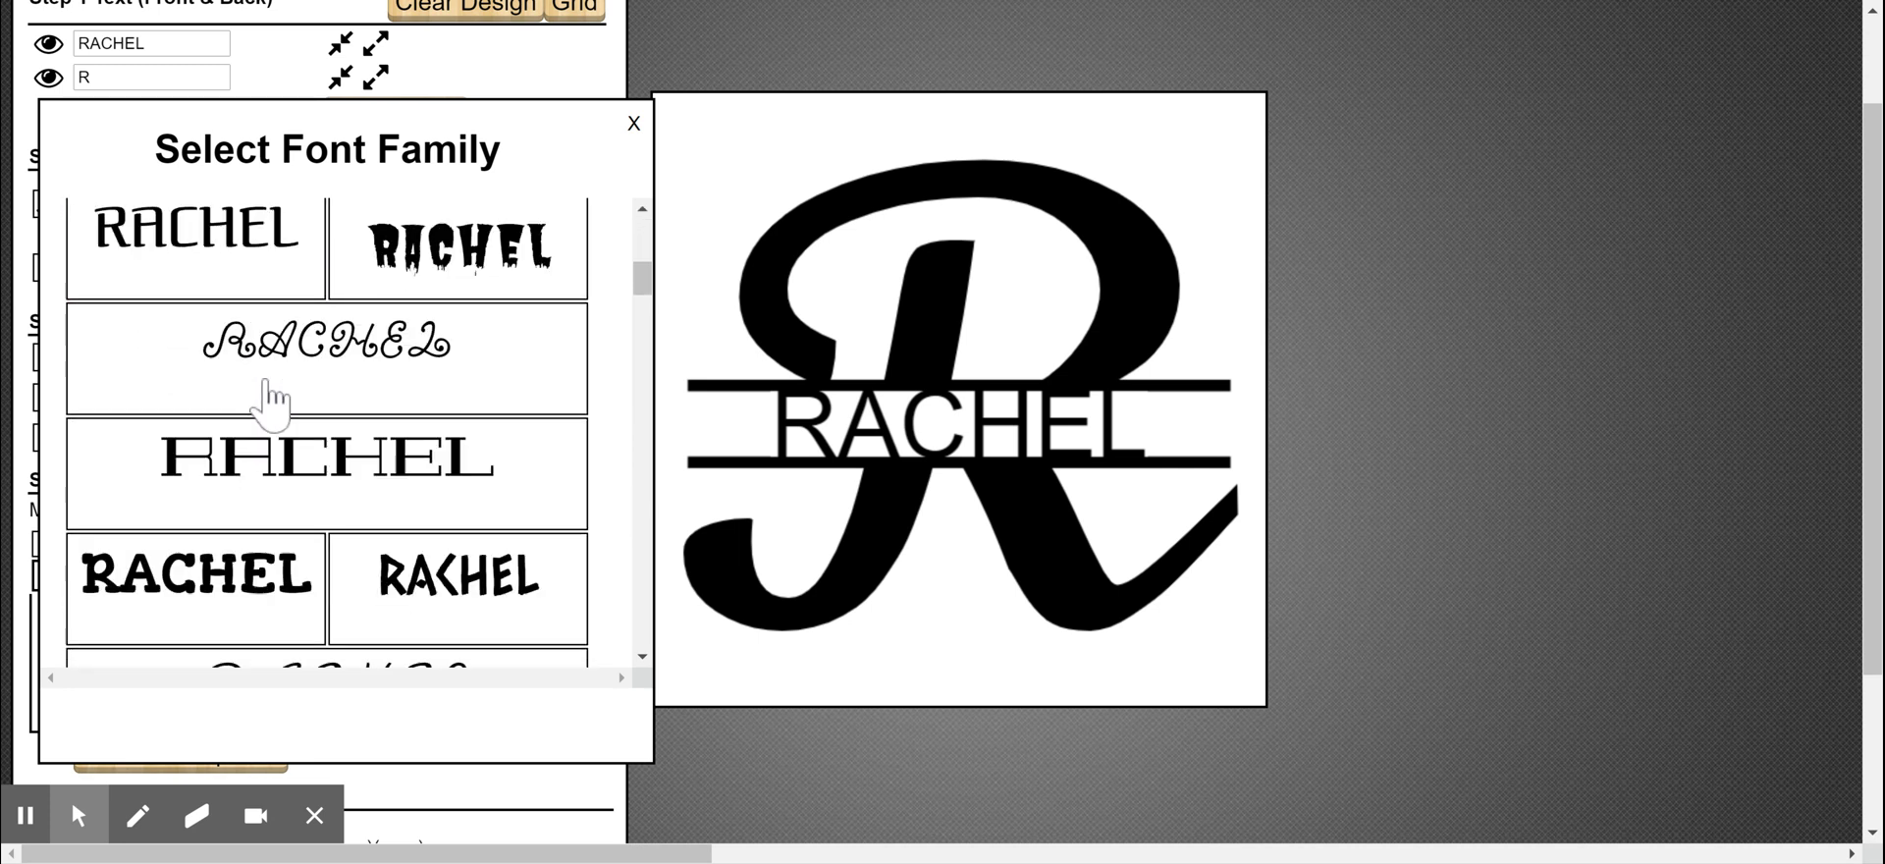
left_click(254, 491)
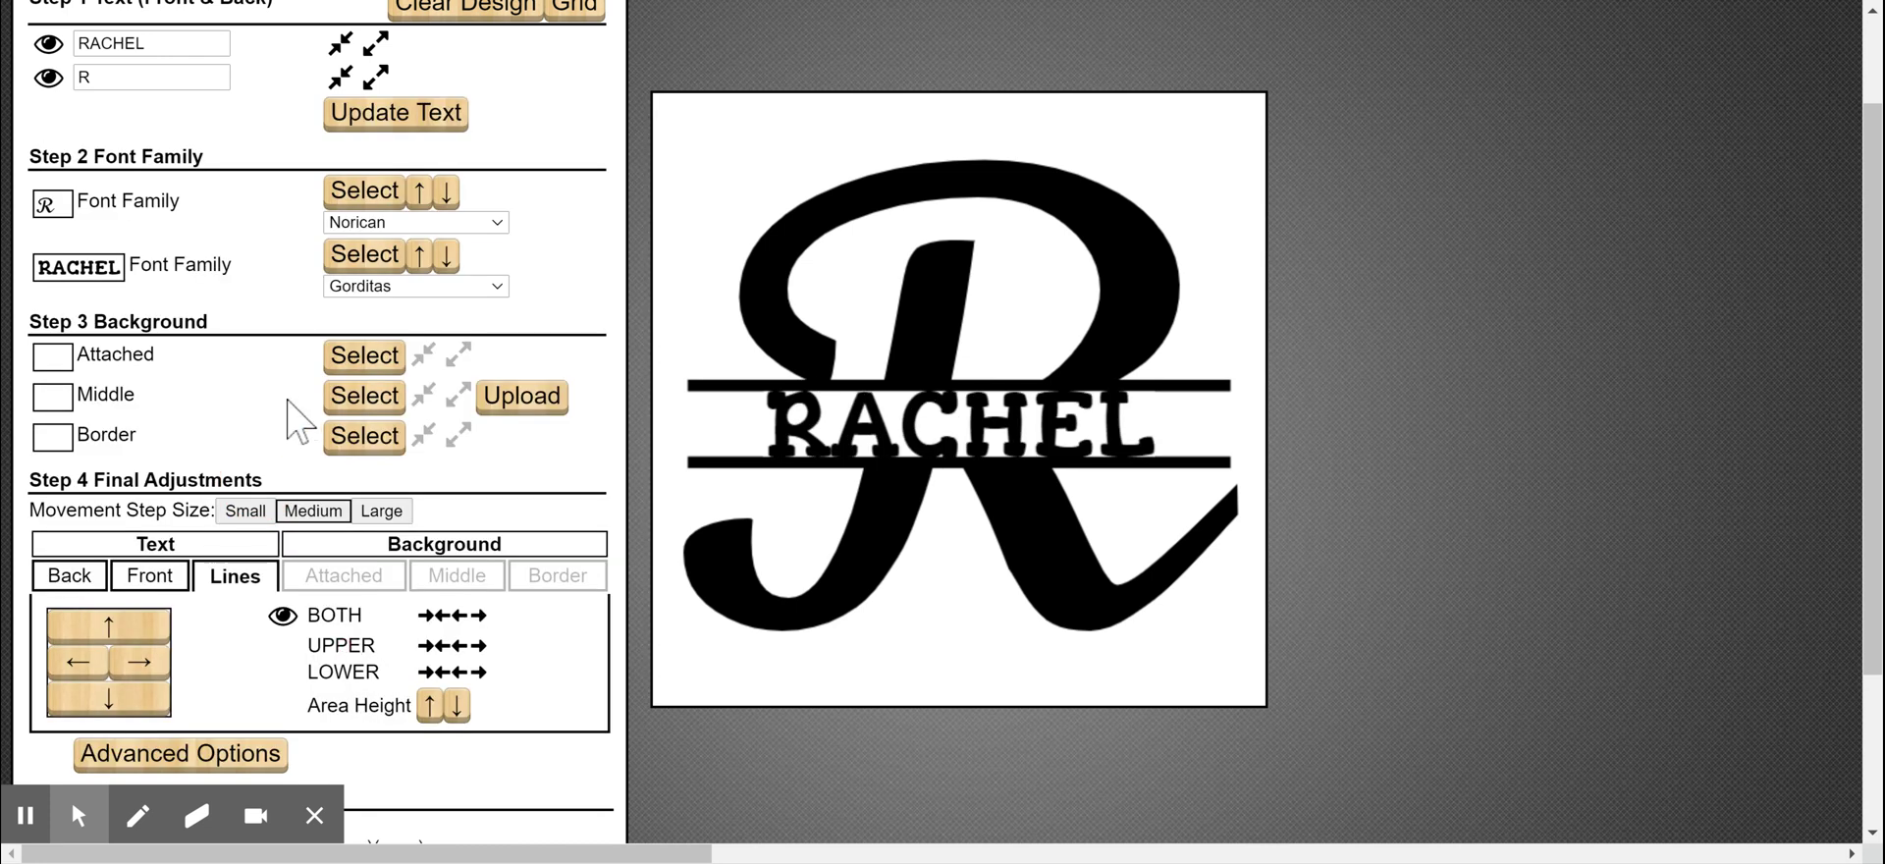
- Try the narrow decorative Aladin font for the front name
left_click(156, 261)
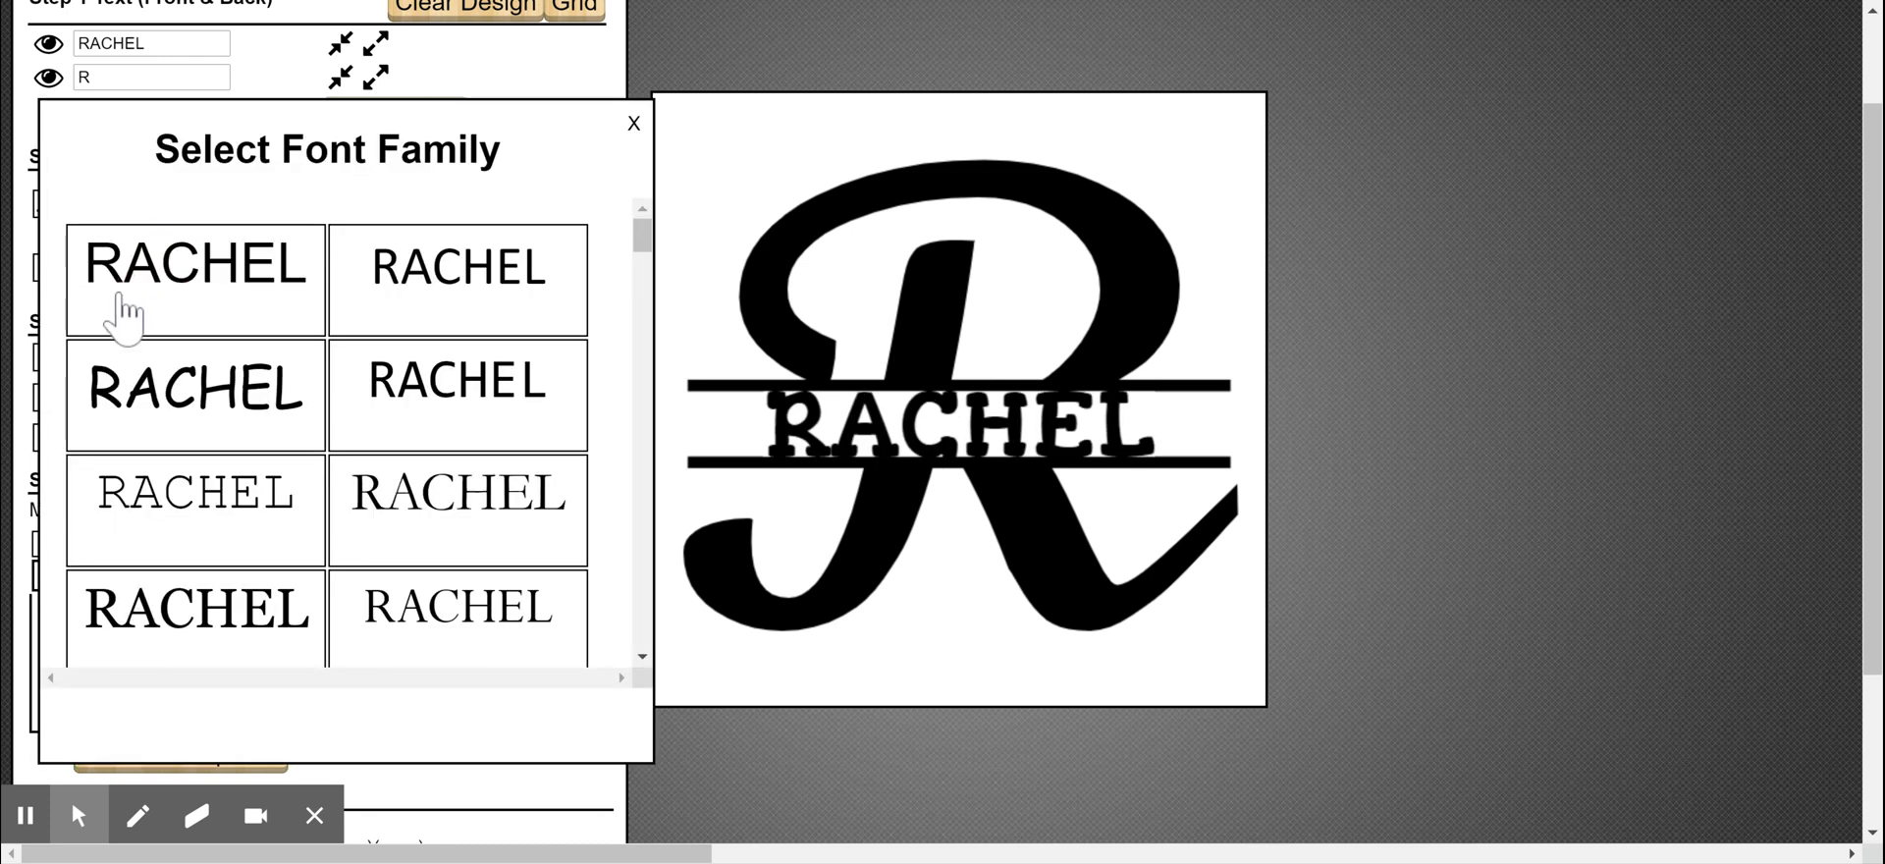
scroll(270, 447, "down", 4)
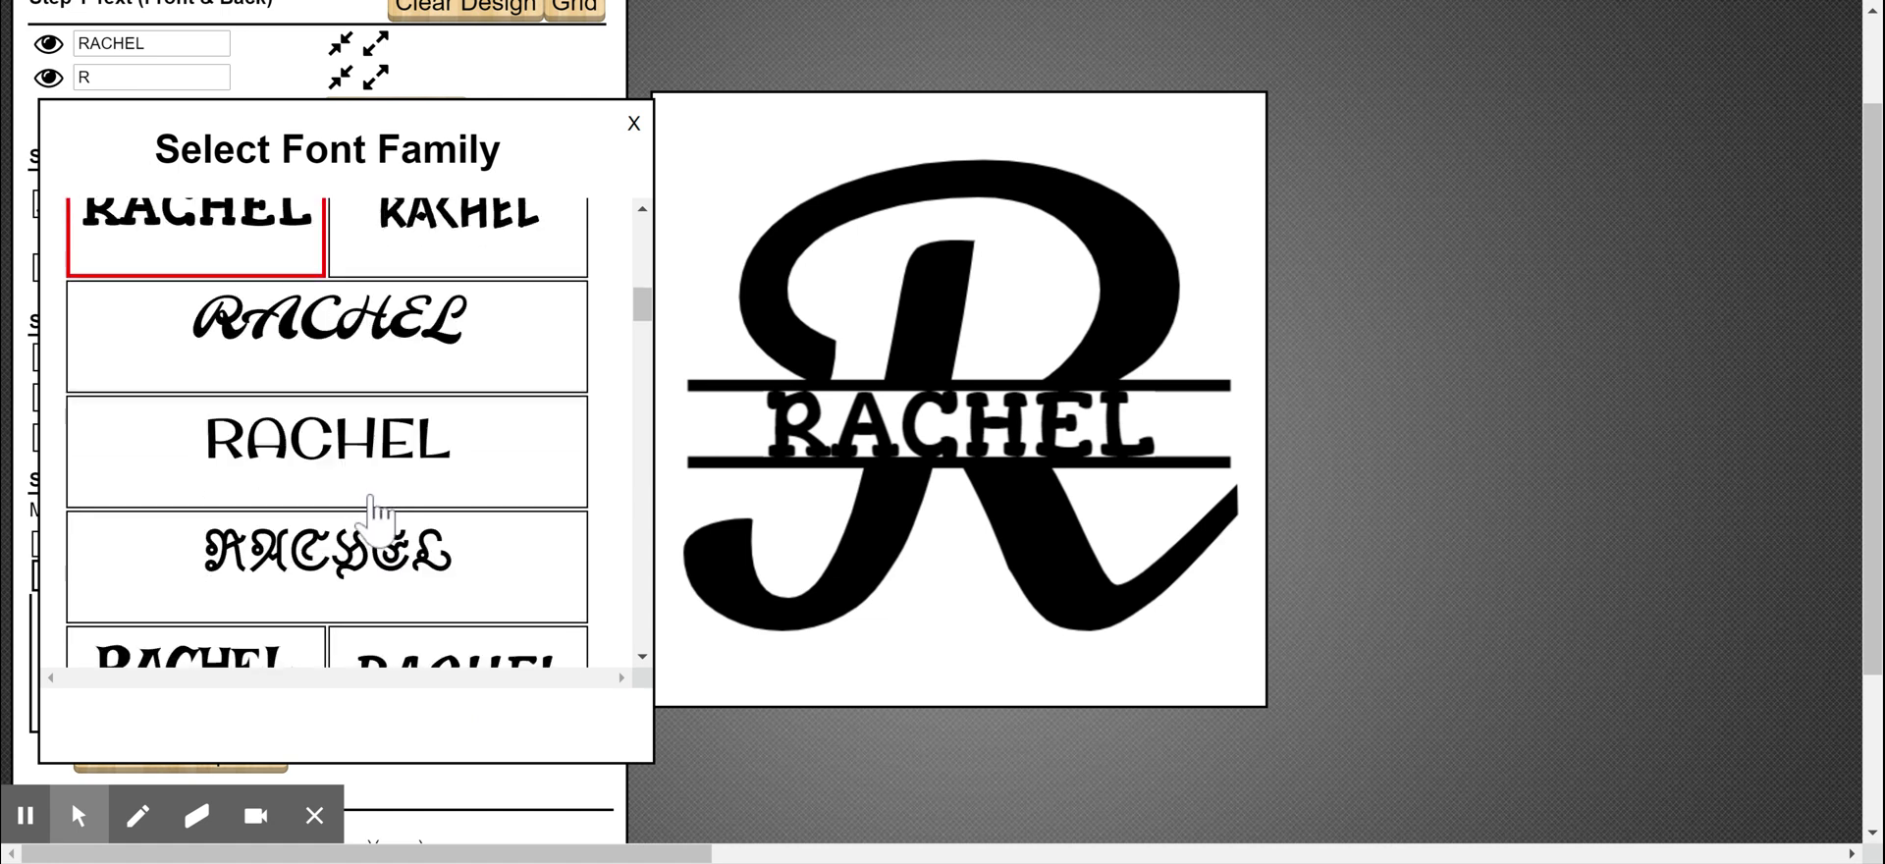
scroll(373, 508, "down", 2)
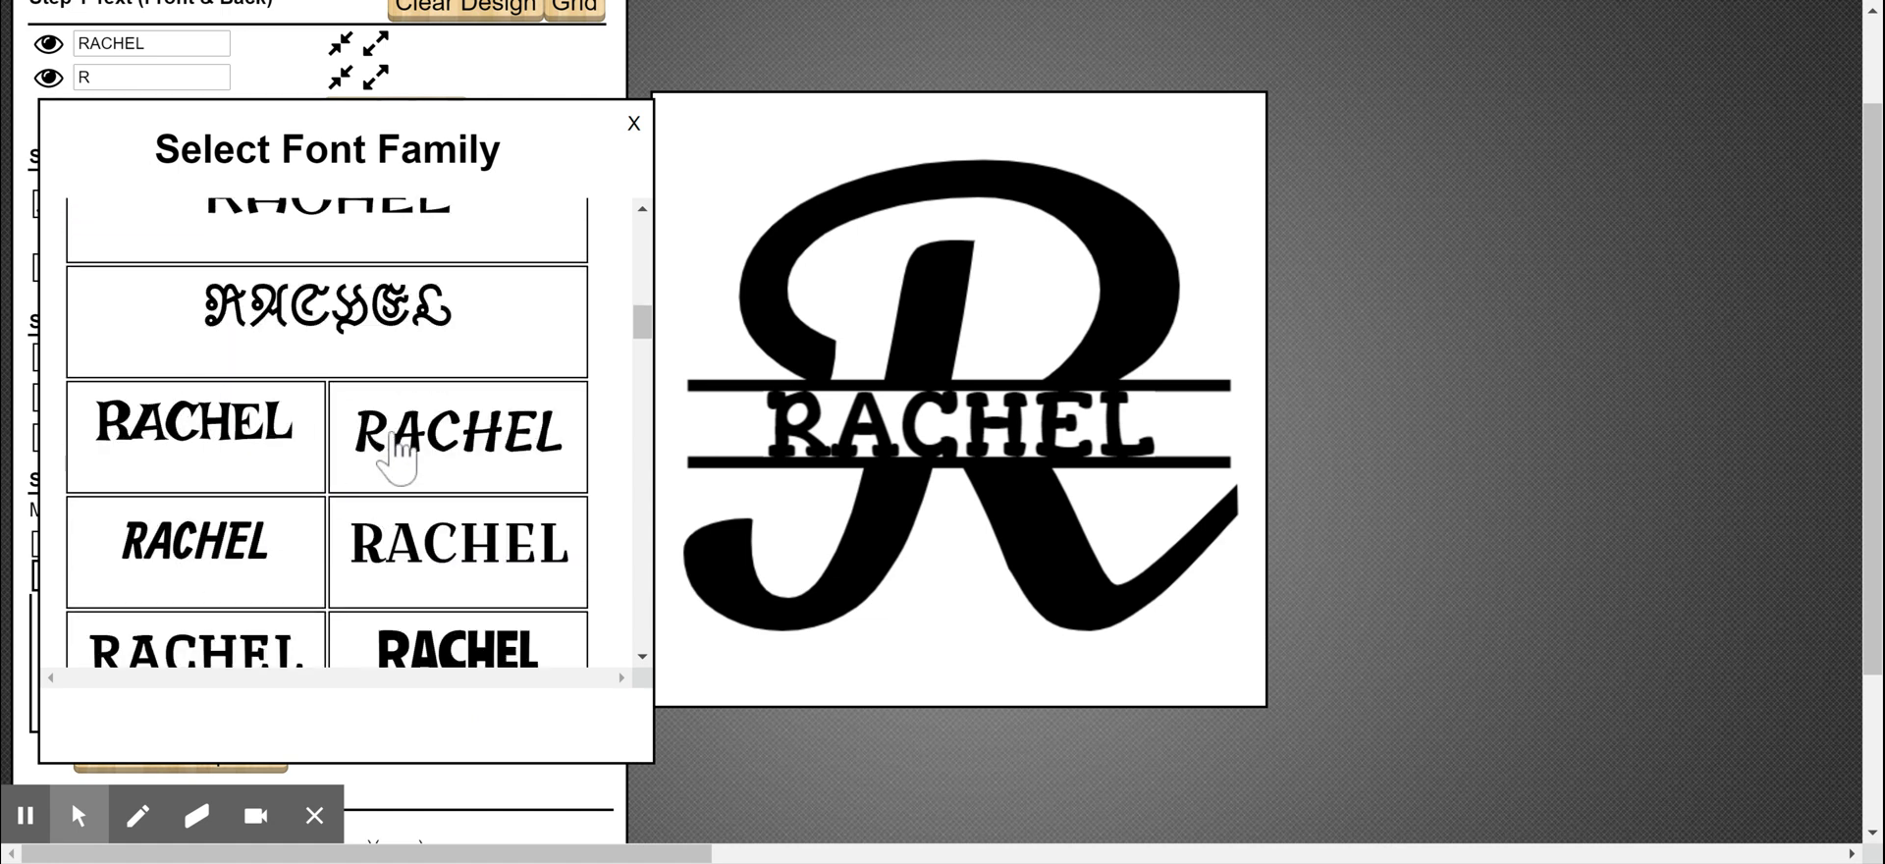
scroll(350, 493, "down", 2)
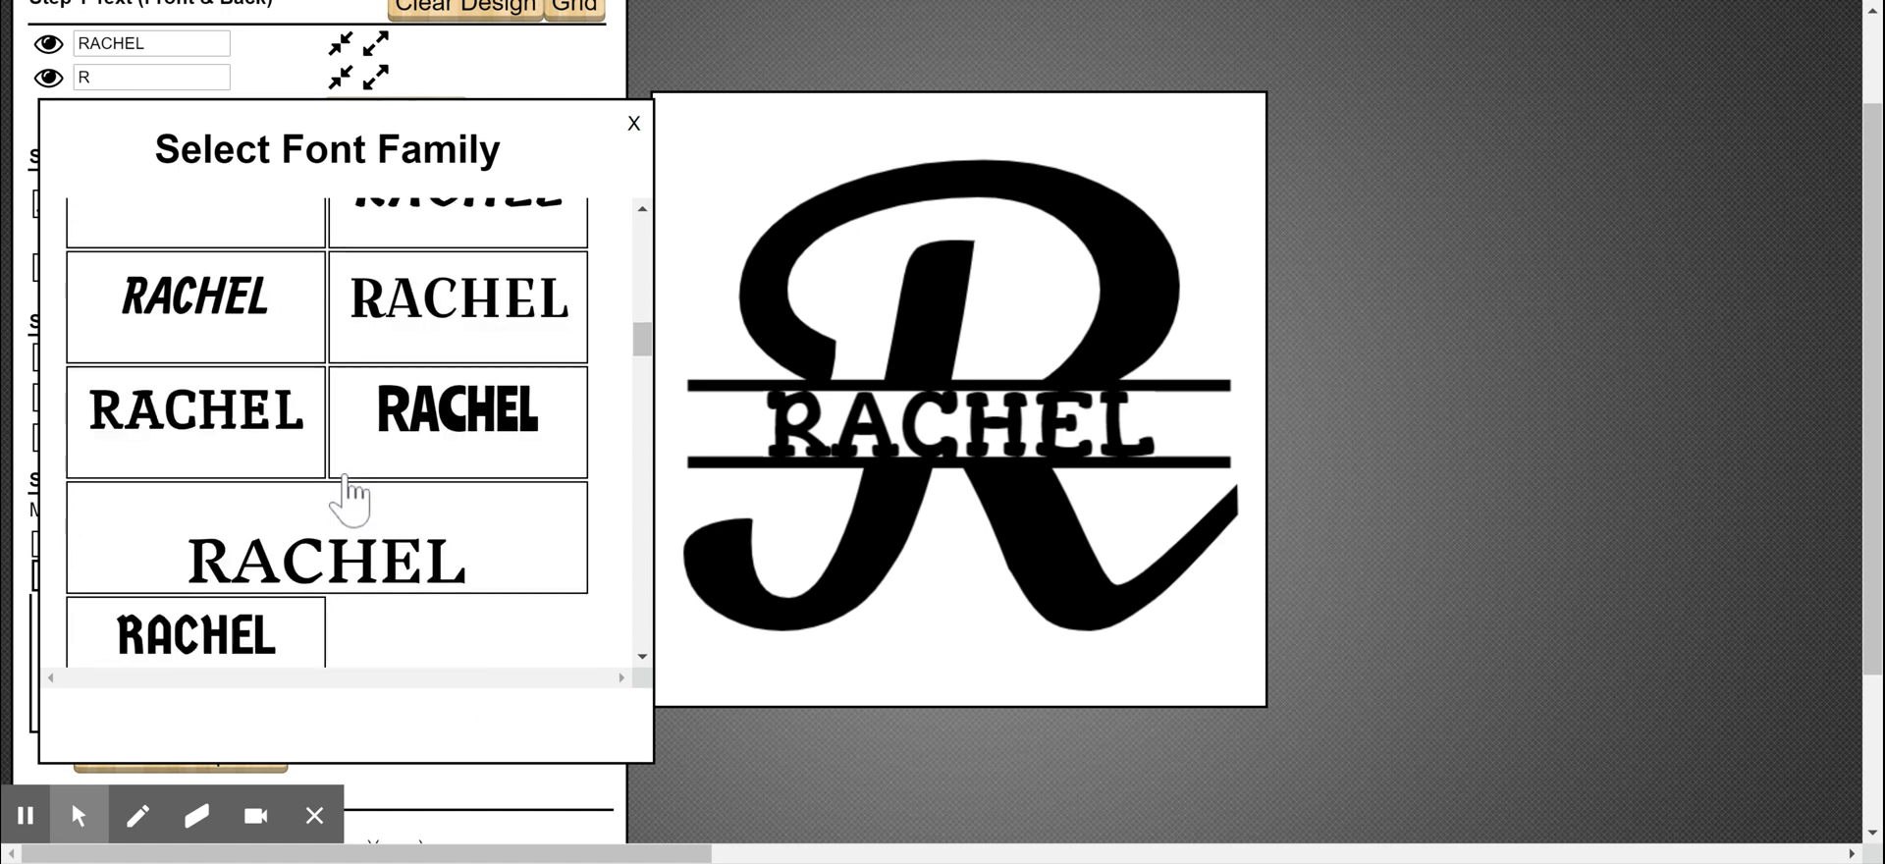
scroll(343, 478, "down", 1)
scroll(315, 539, "down", 1)
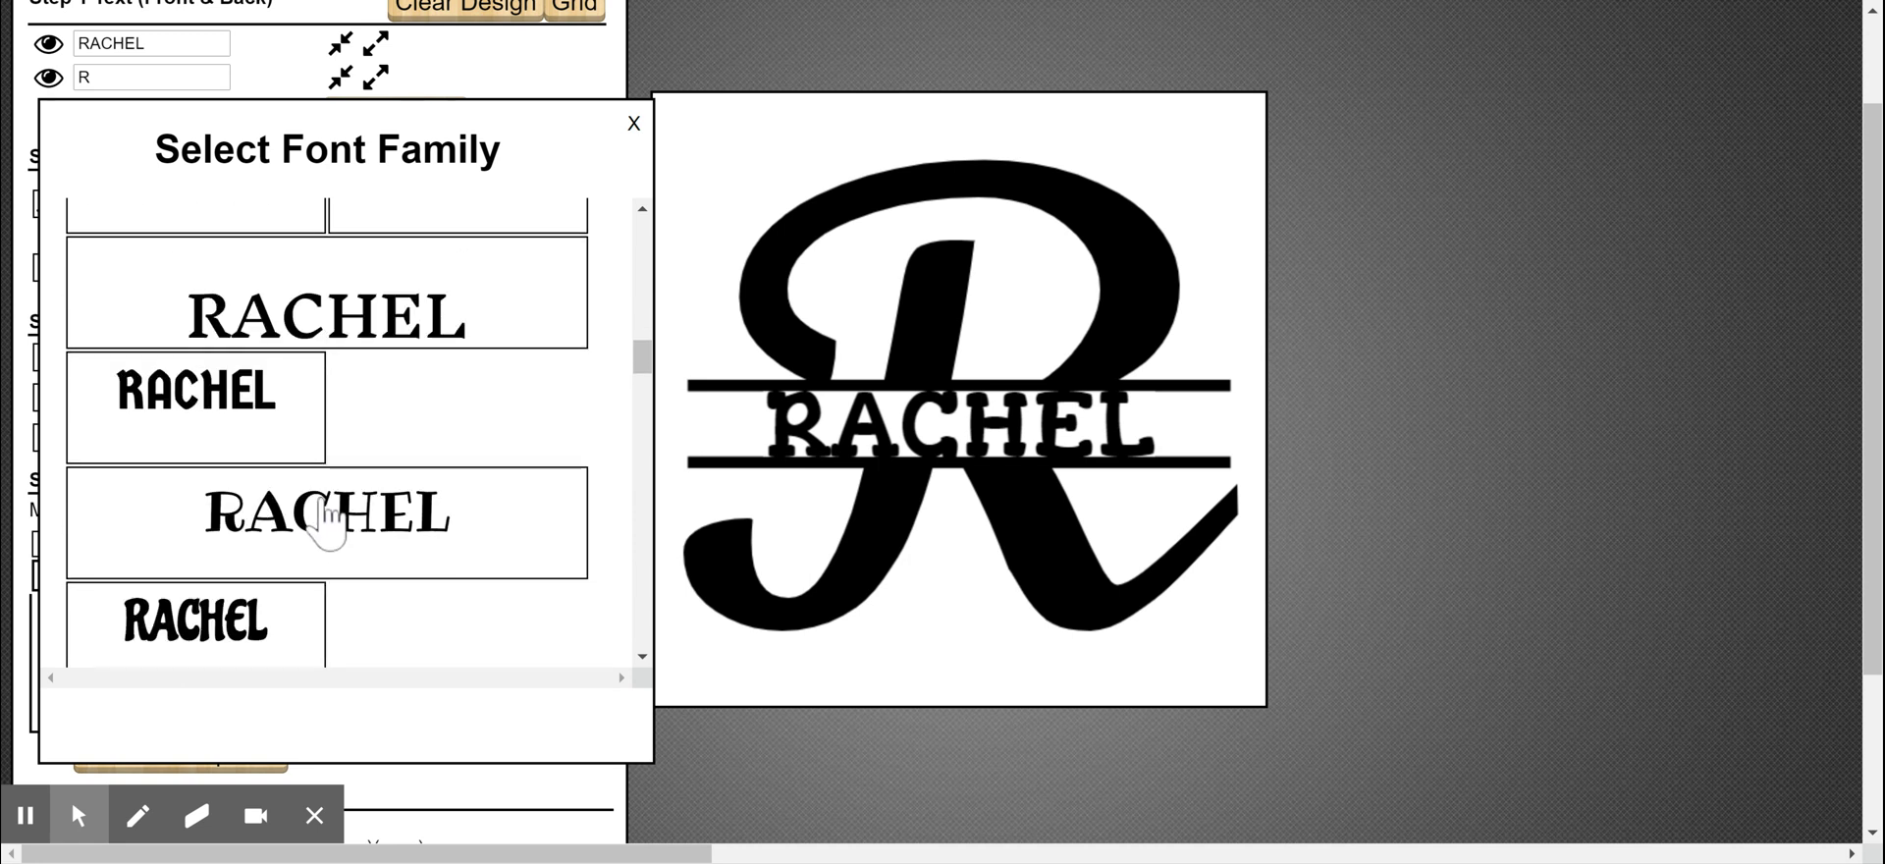
scroll(232, 518, "down", 2)
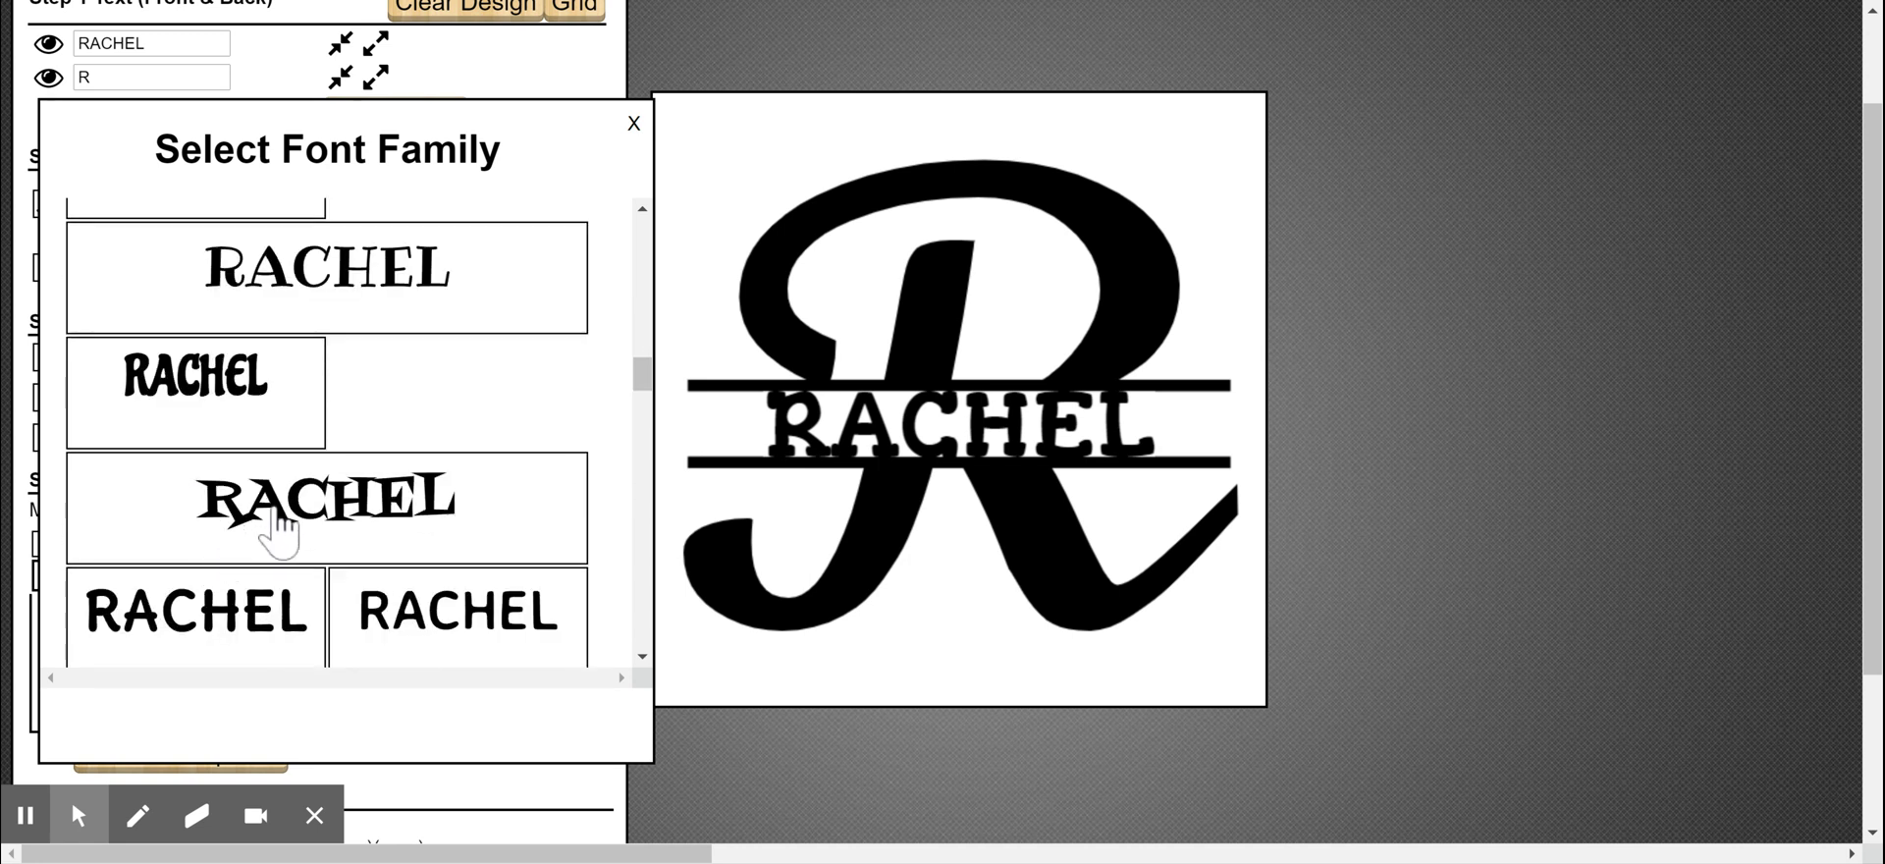
scroll(312, 506, "down", 2)
scroll(312, 505, "down", 2)
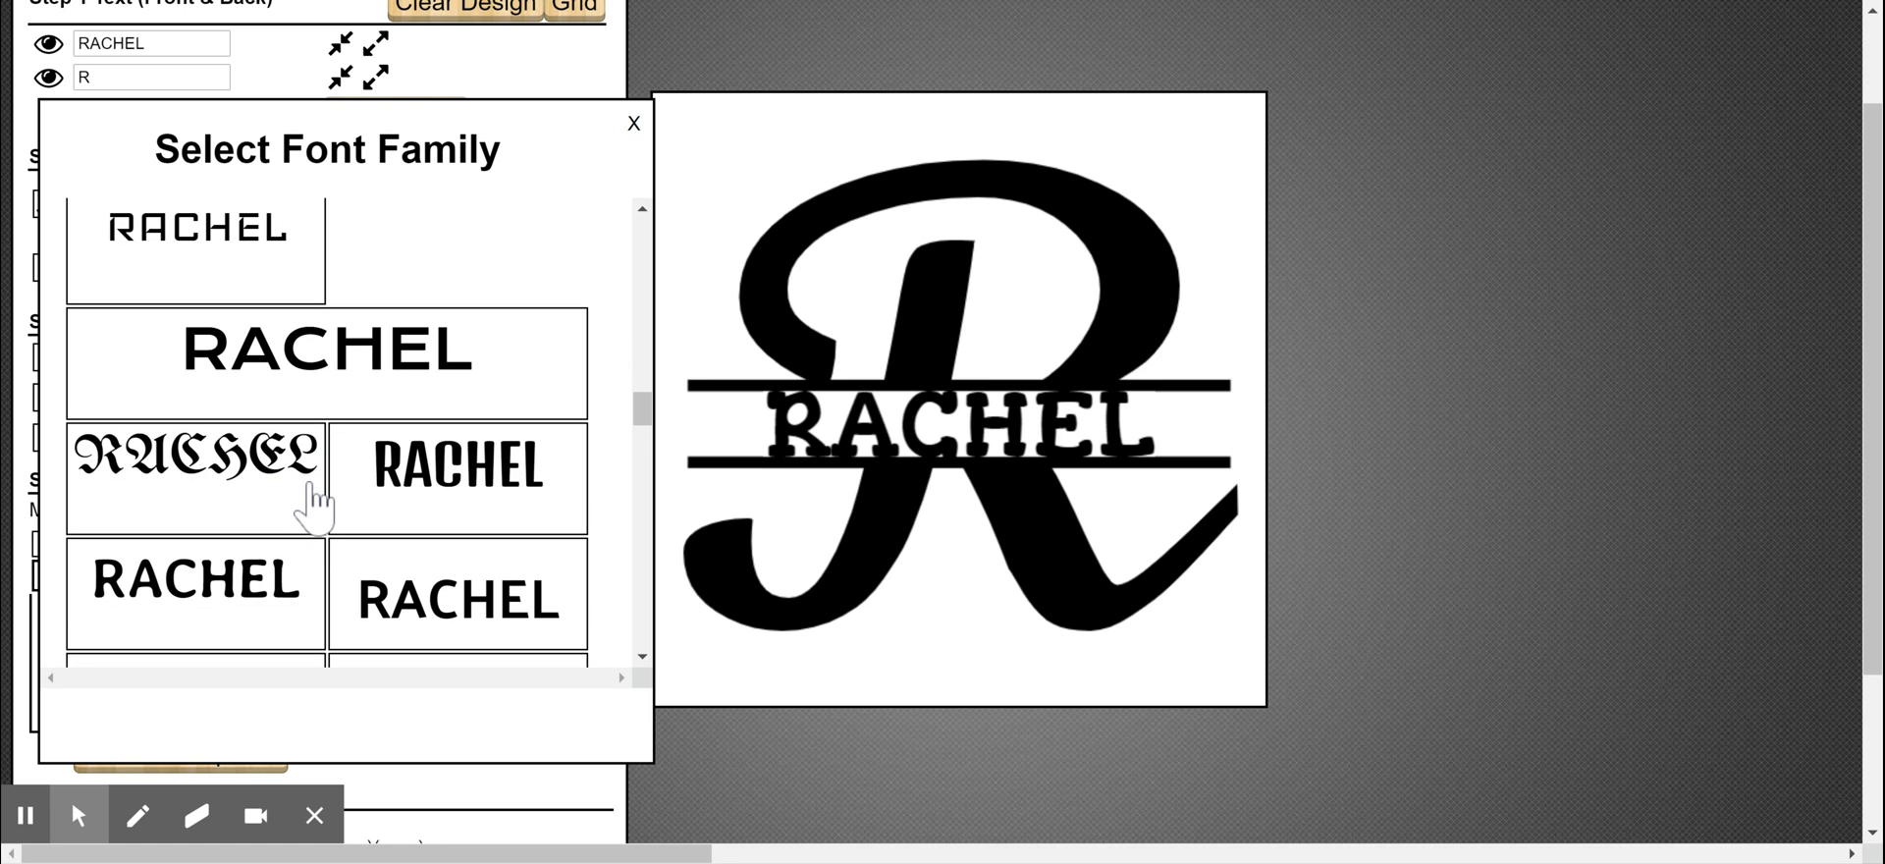
scroll(313, 506, "down", 1)
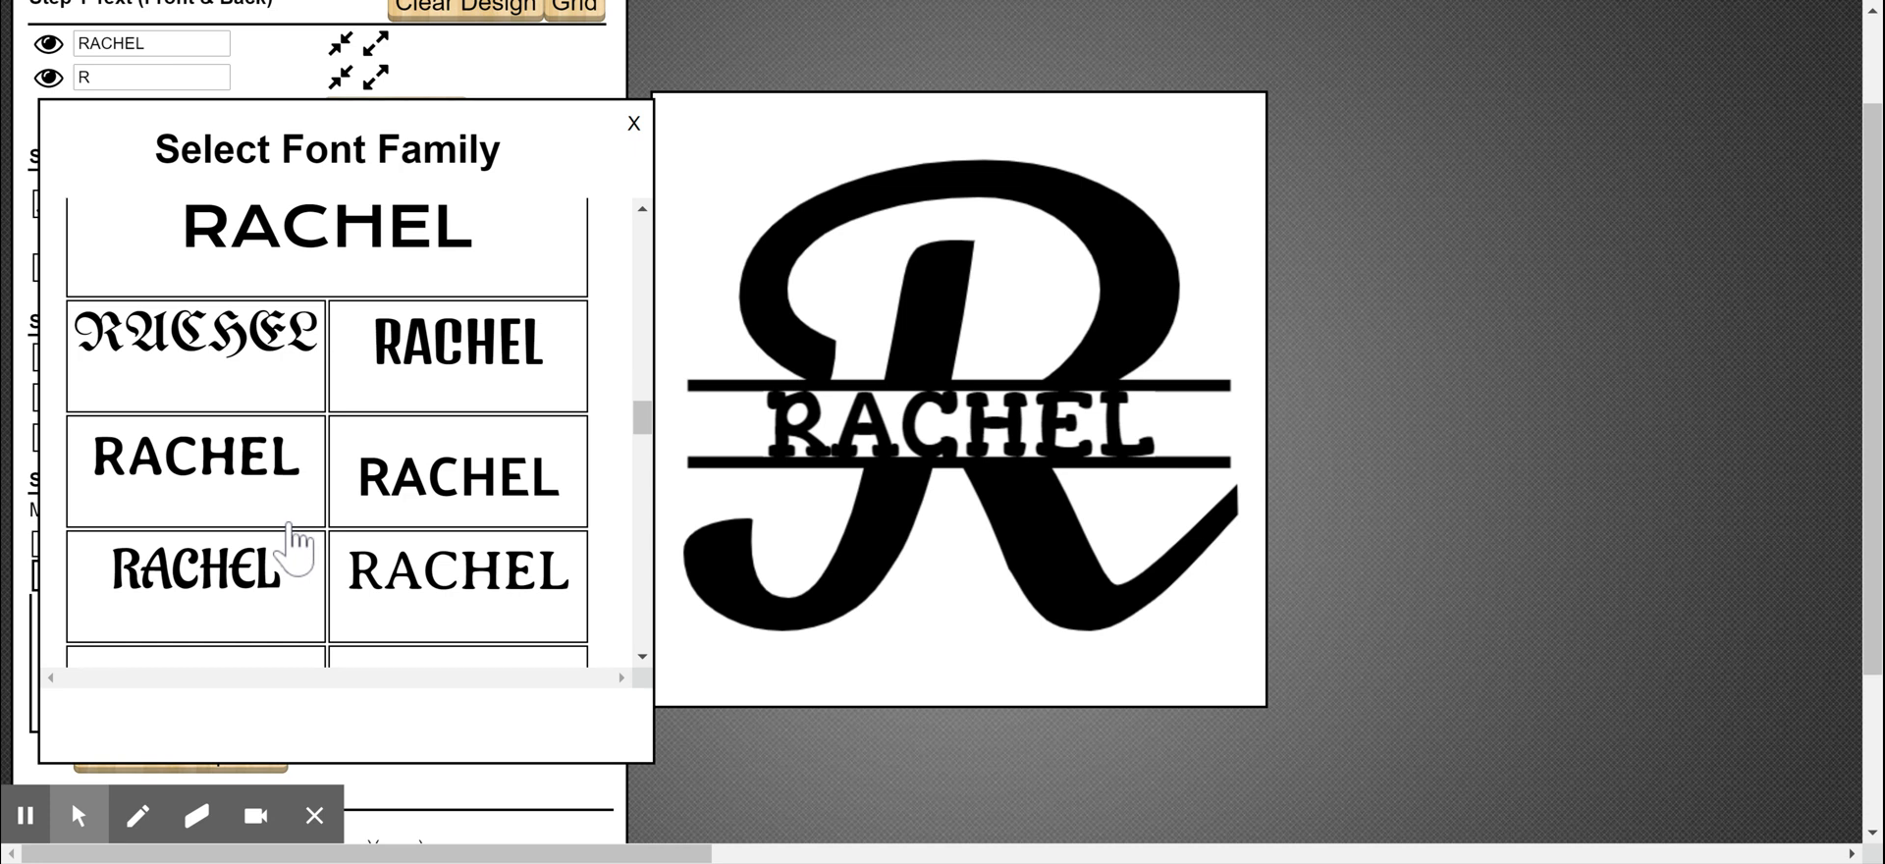
left_click(246, 579)
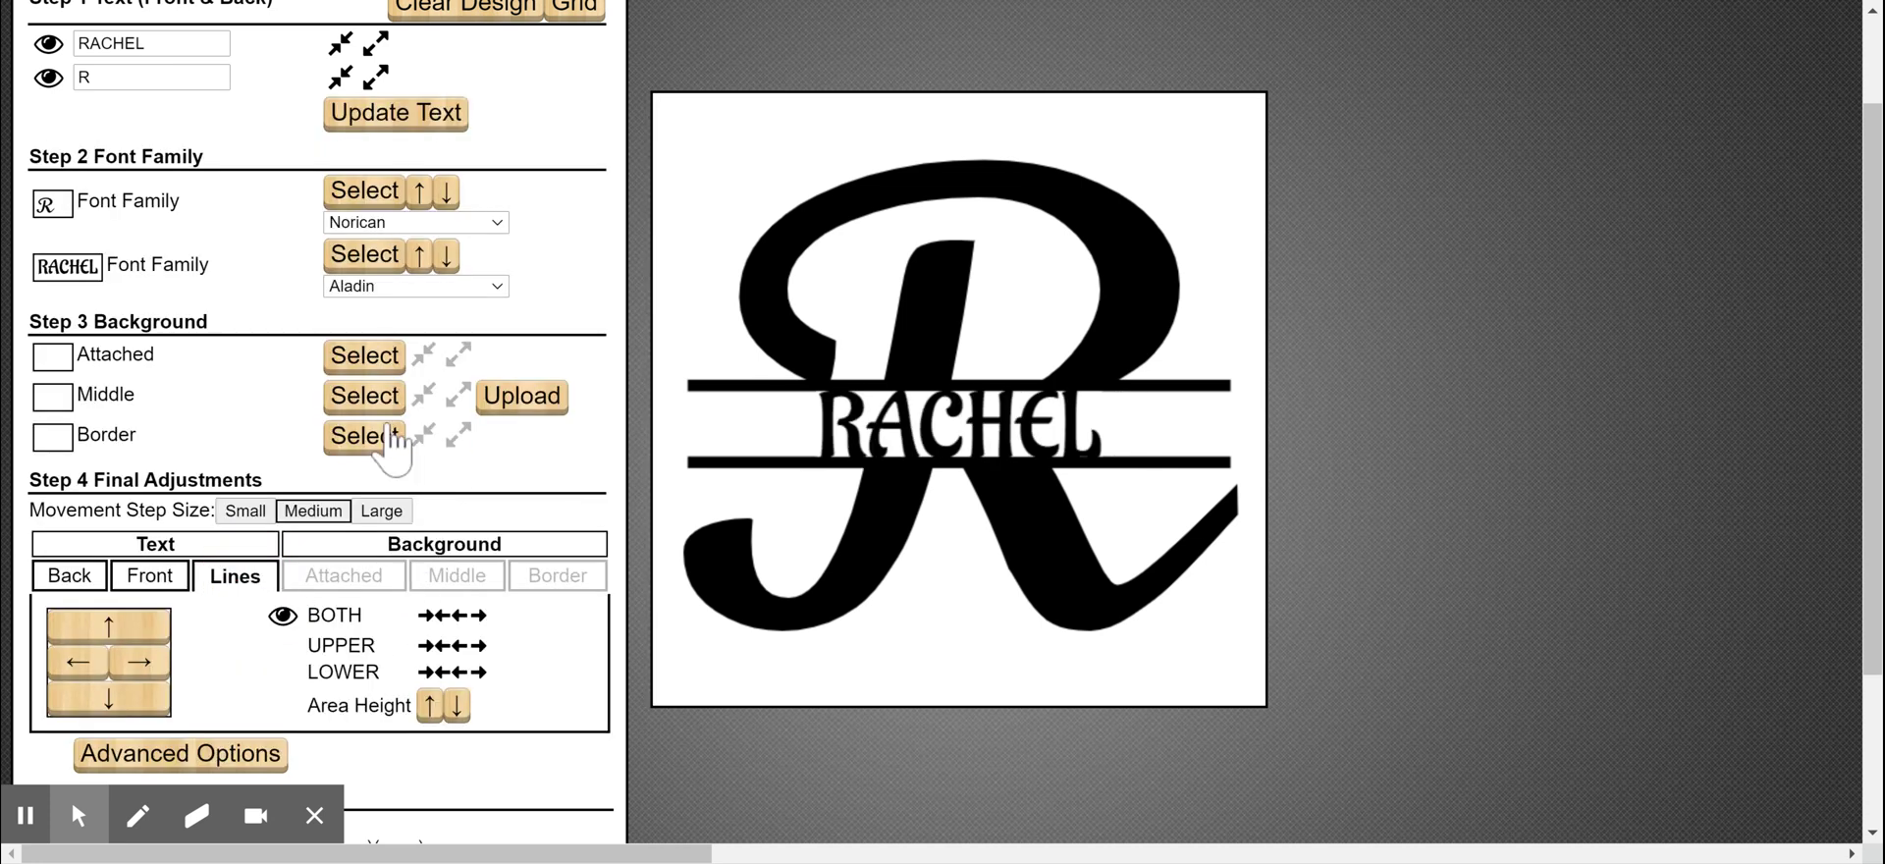
- Change the font of the front name to Cinzel Decorative
left_click(147, 270)
scroll(295, 378, "down", 3)
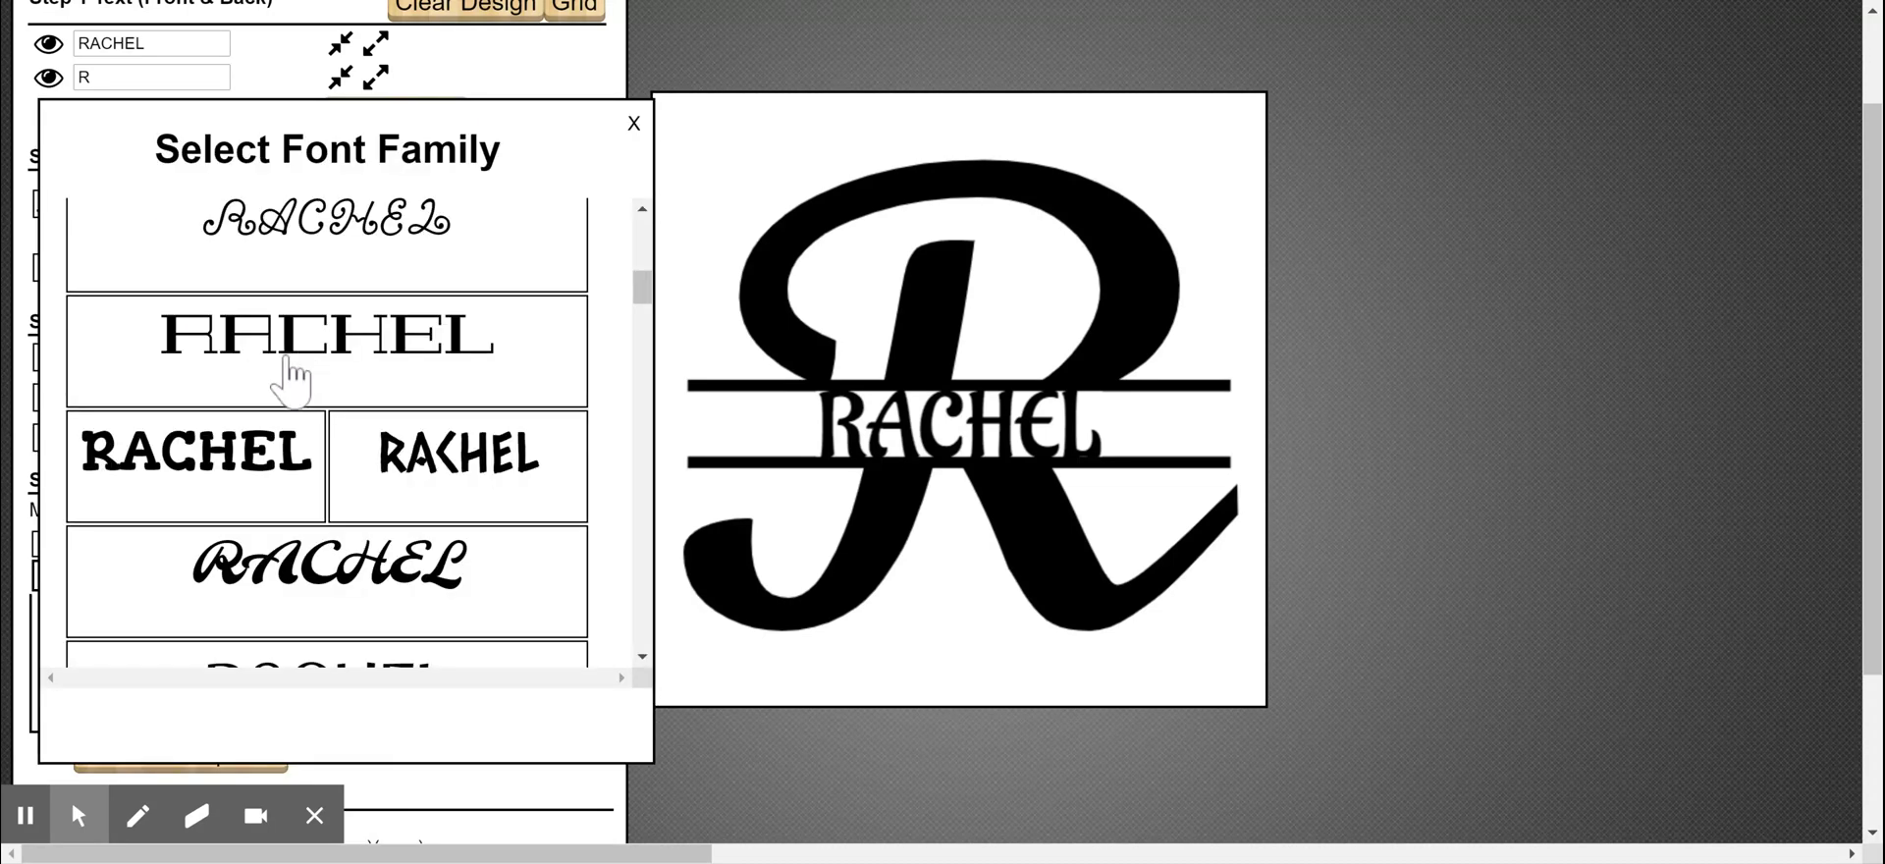
scroll(334, 413, "down", 3)
scroll(332, 417, "down", 3)
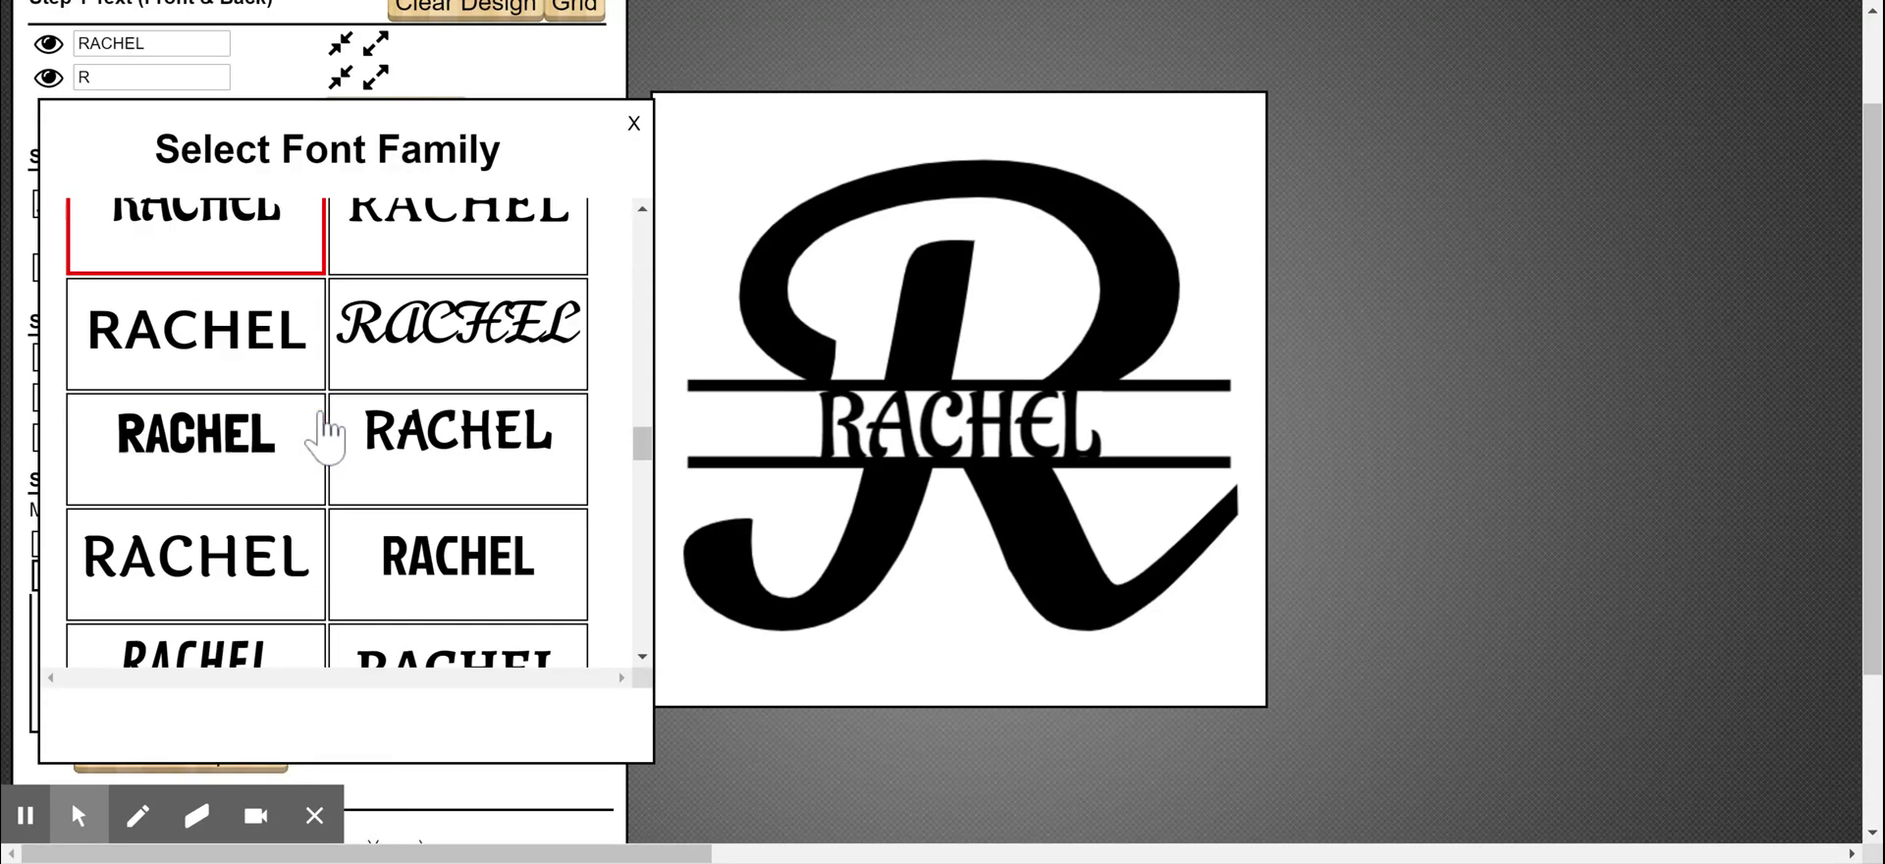
scroll(327, 437, "down", 2)
scroll(324, 437, "down", 1)
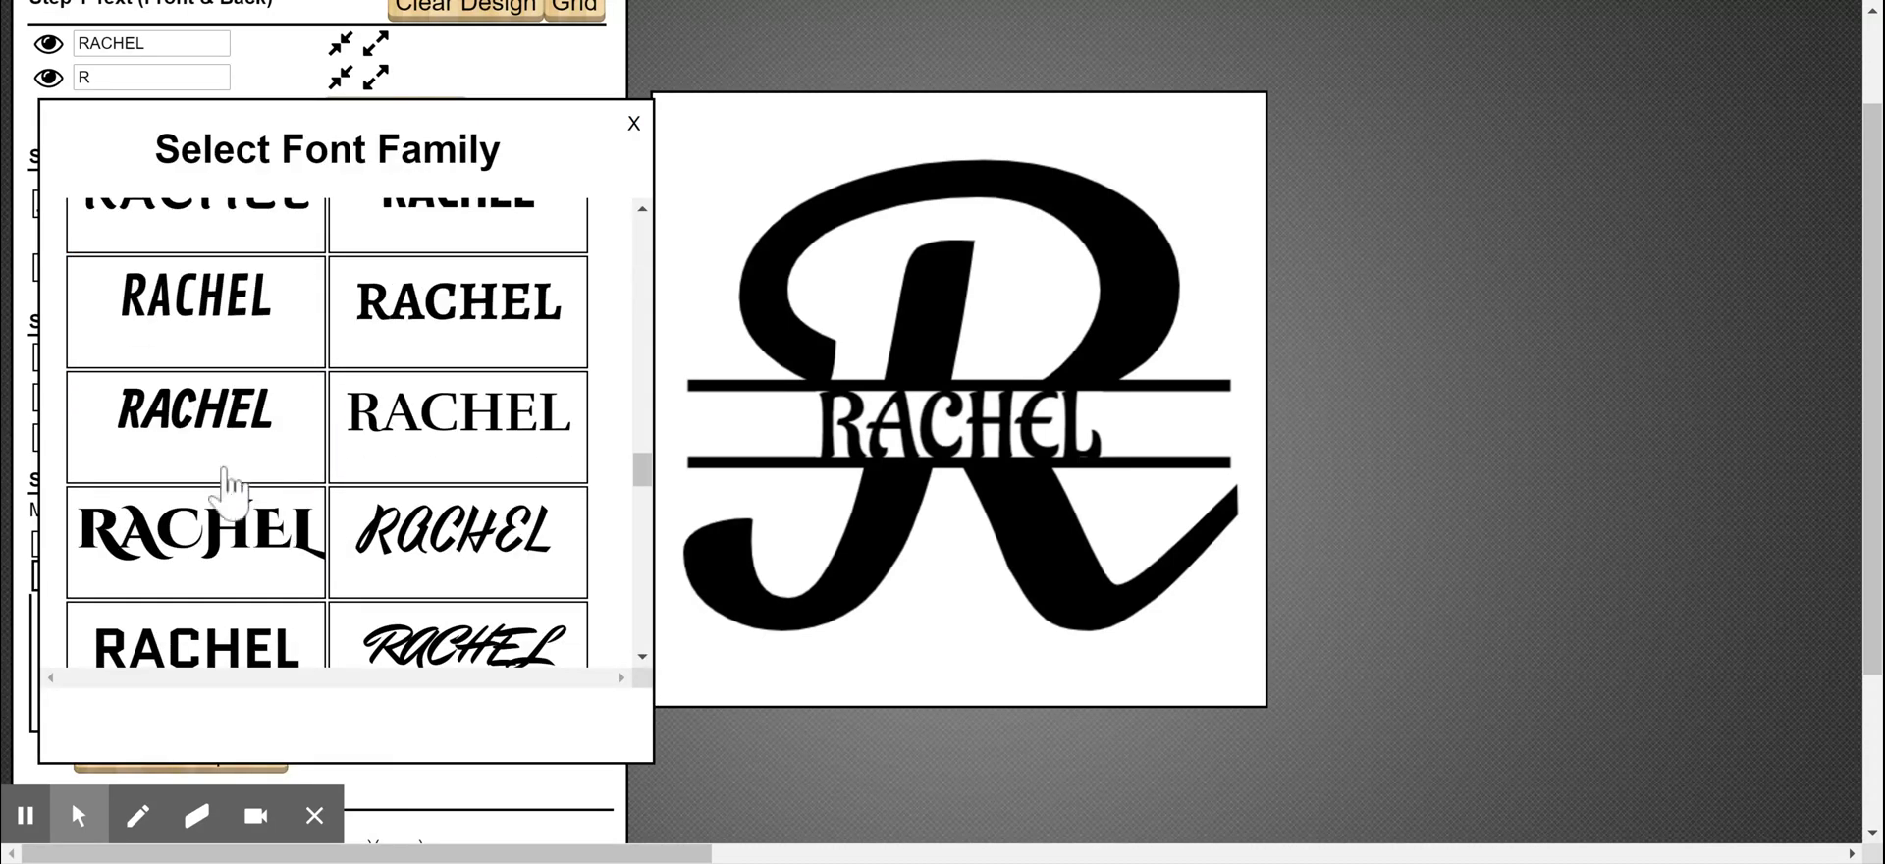
left_click(232, 522)
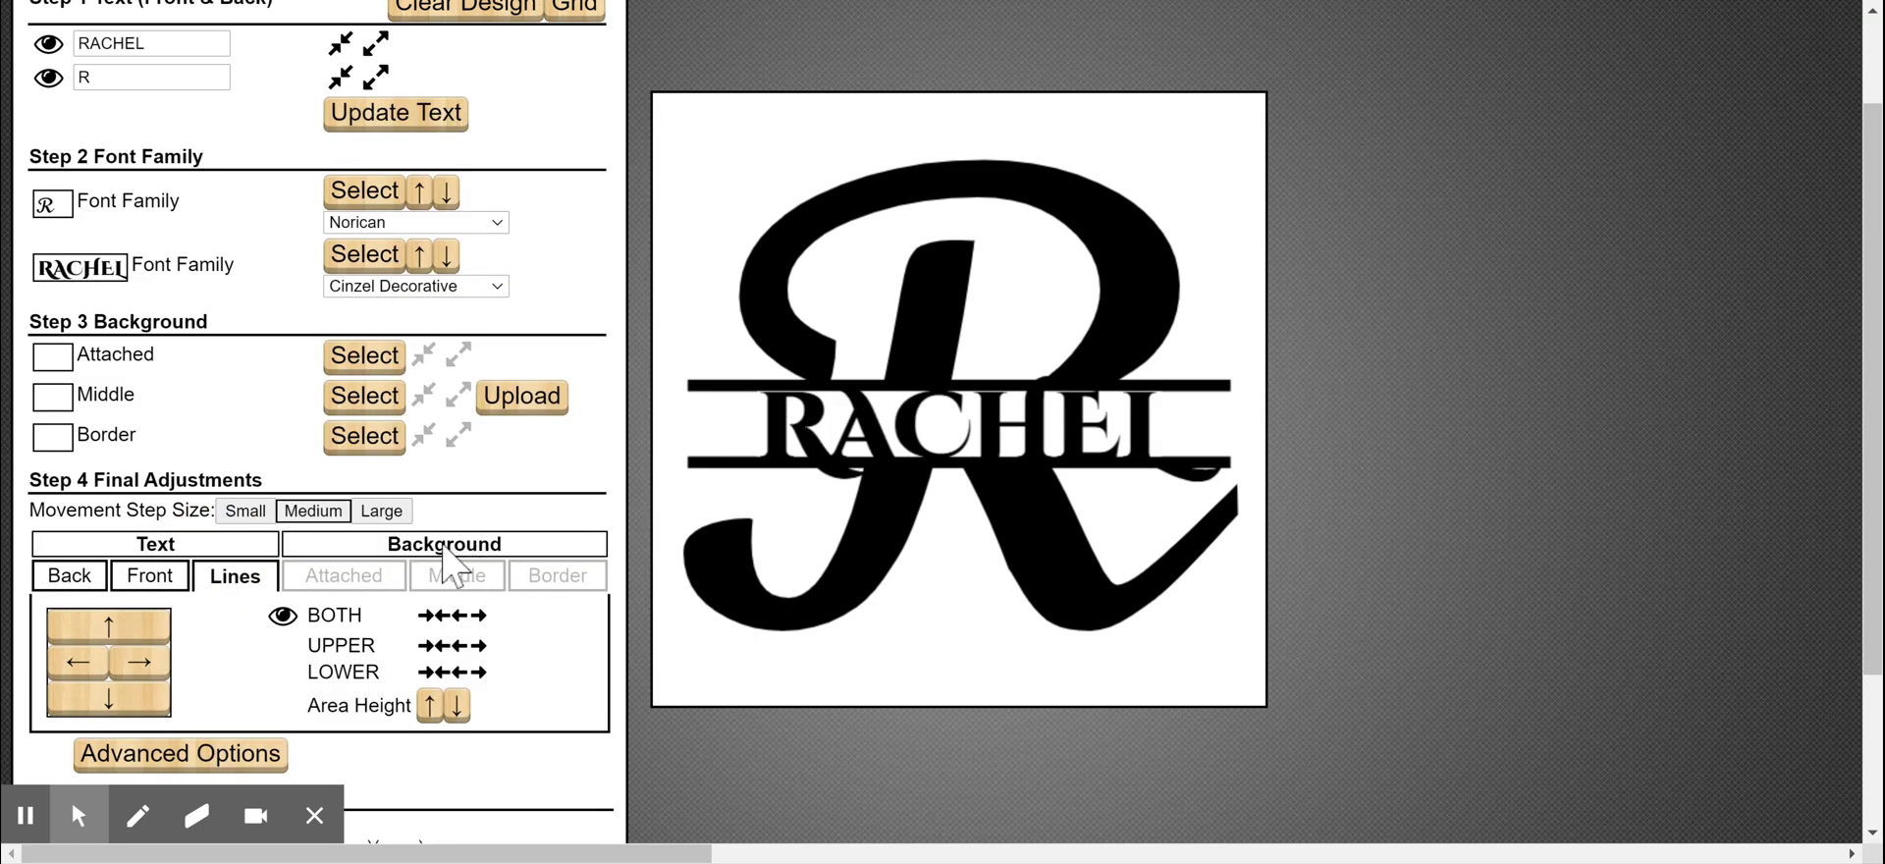
- Change the font of the front name to Aladin
left_click(208, 267)
scroll(245, 447, "down", 5)
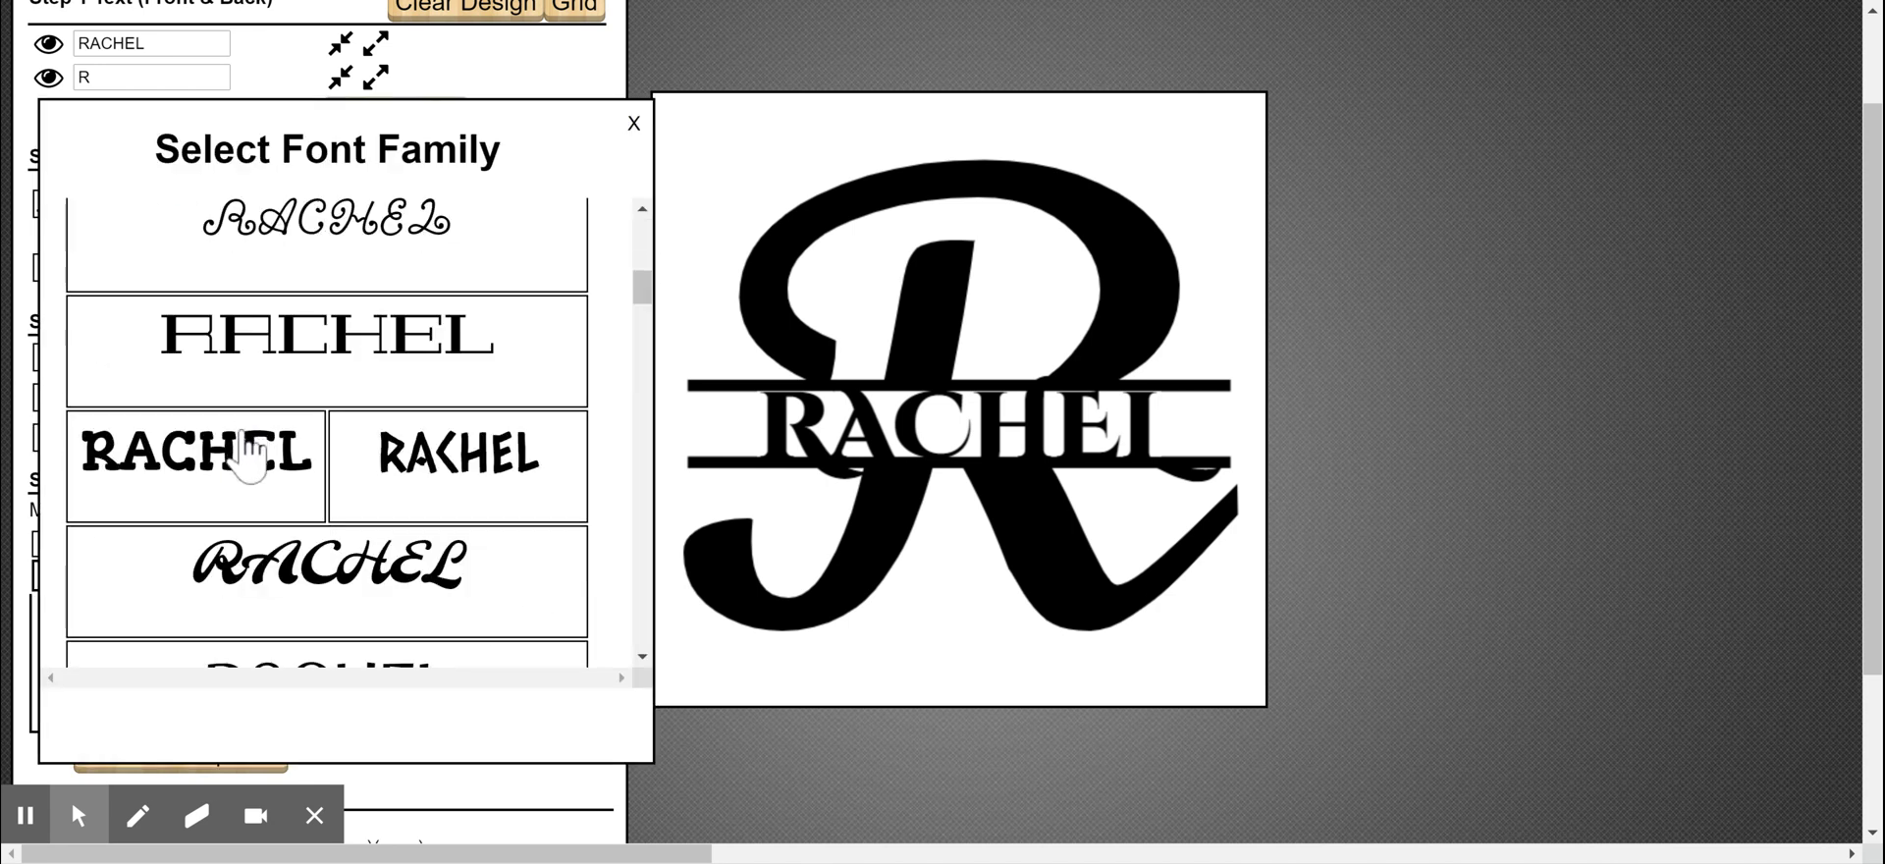
scroll(247, 460, "down", 8)
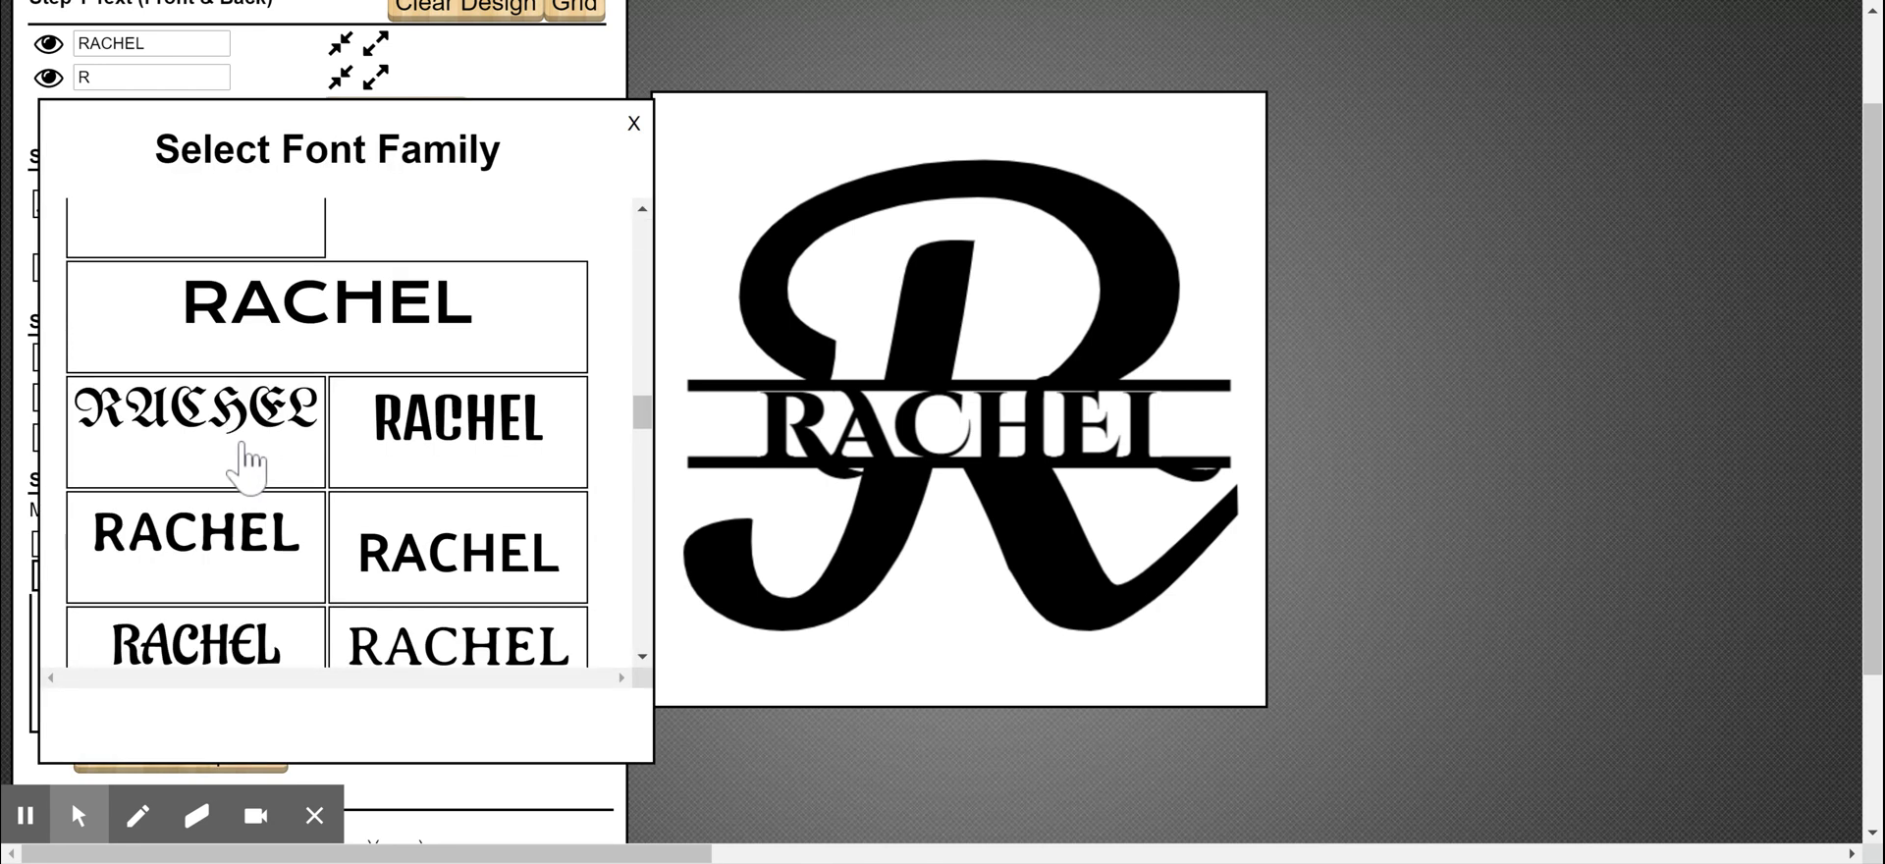
scroll(241, 461, "down", 5)
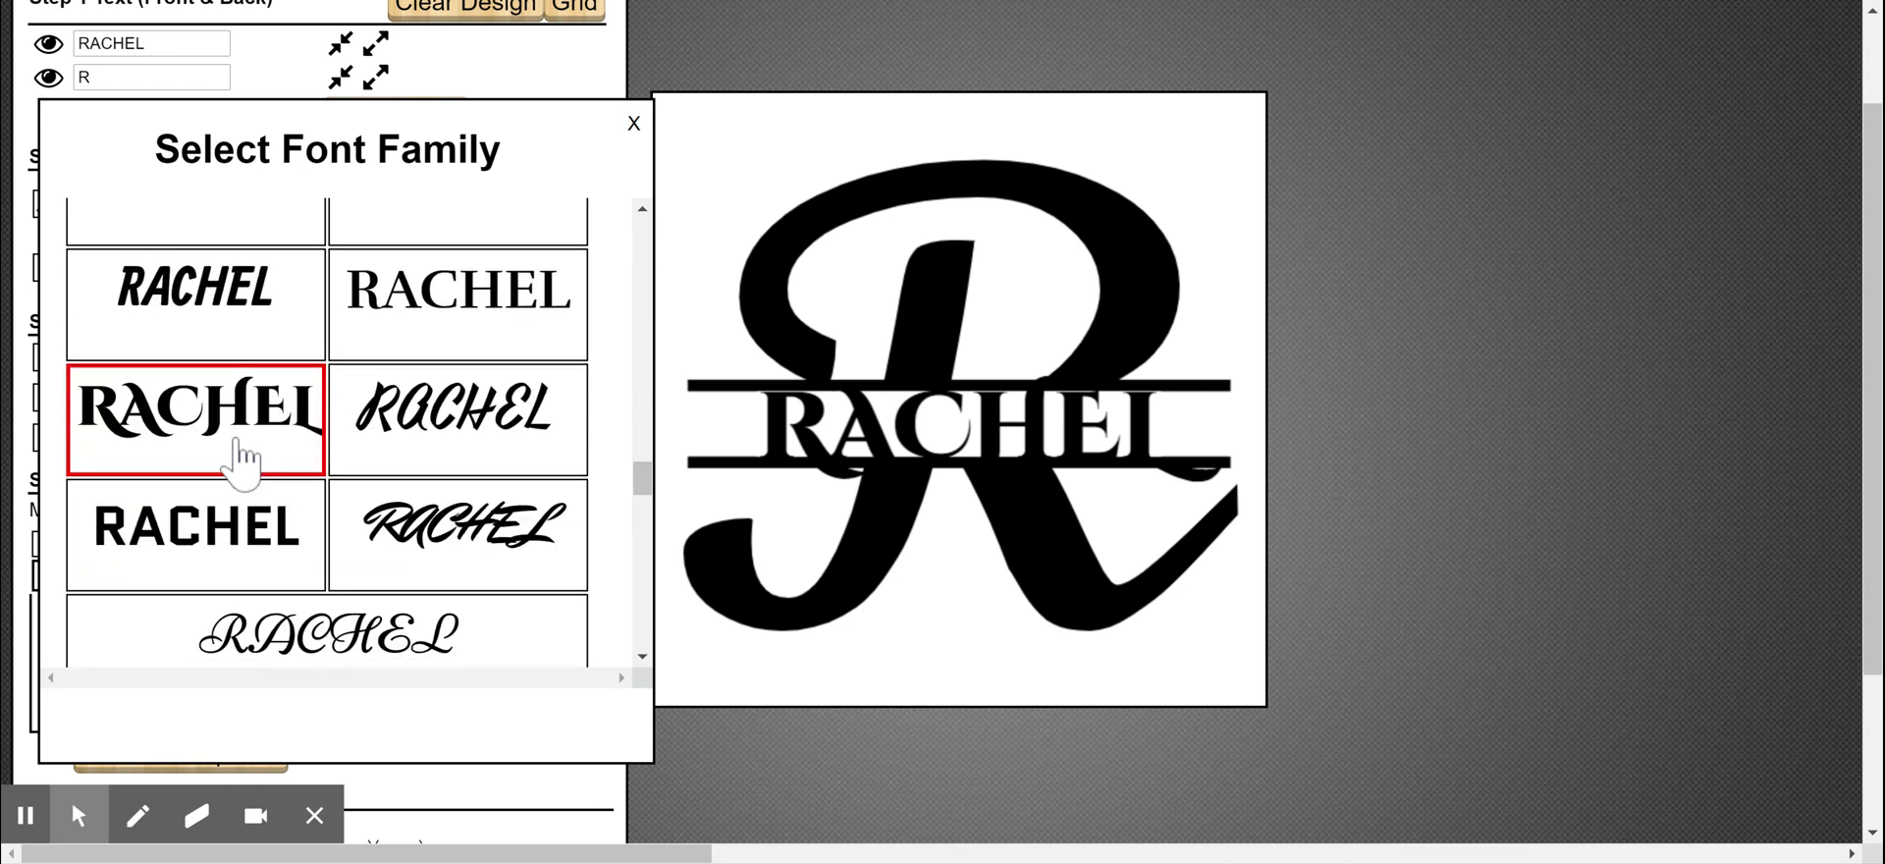
scroll(245, 451, "up", 3)
scroll(245, 452, "up", 5)
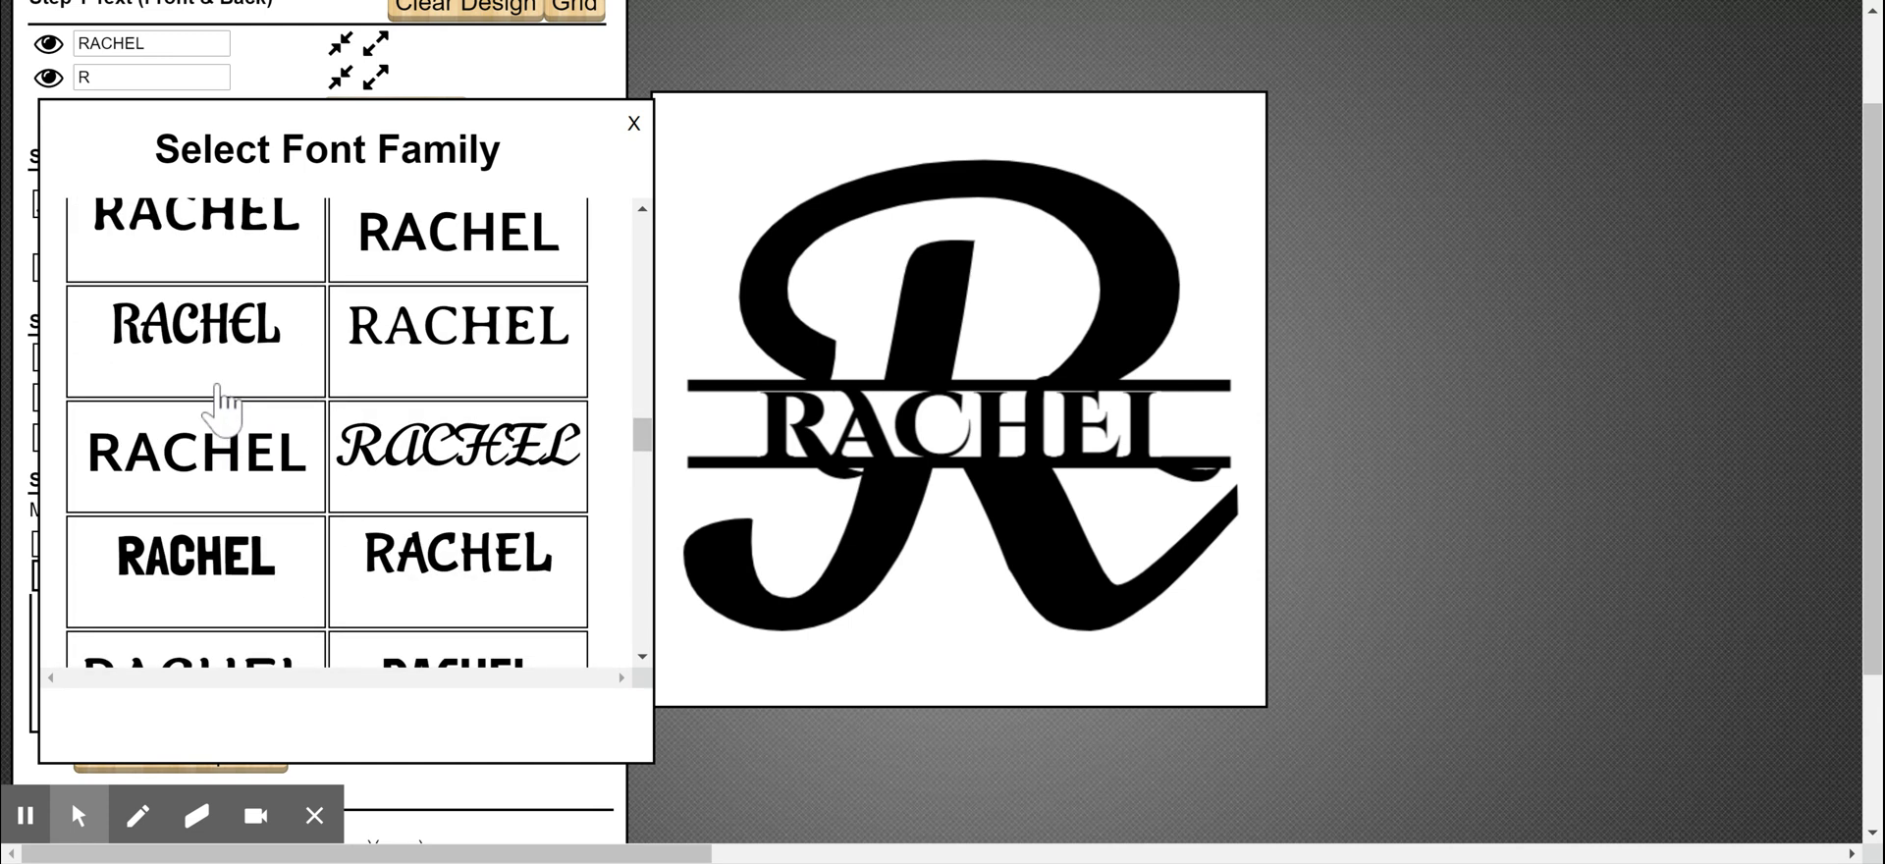
left_click(196, 337)
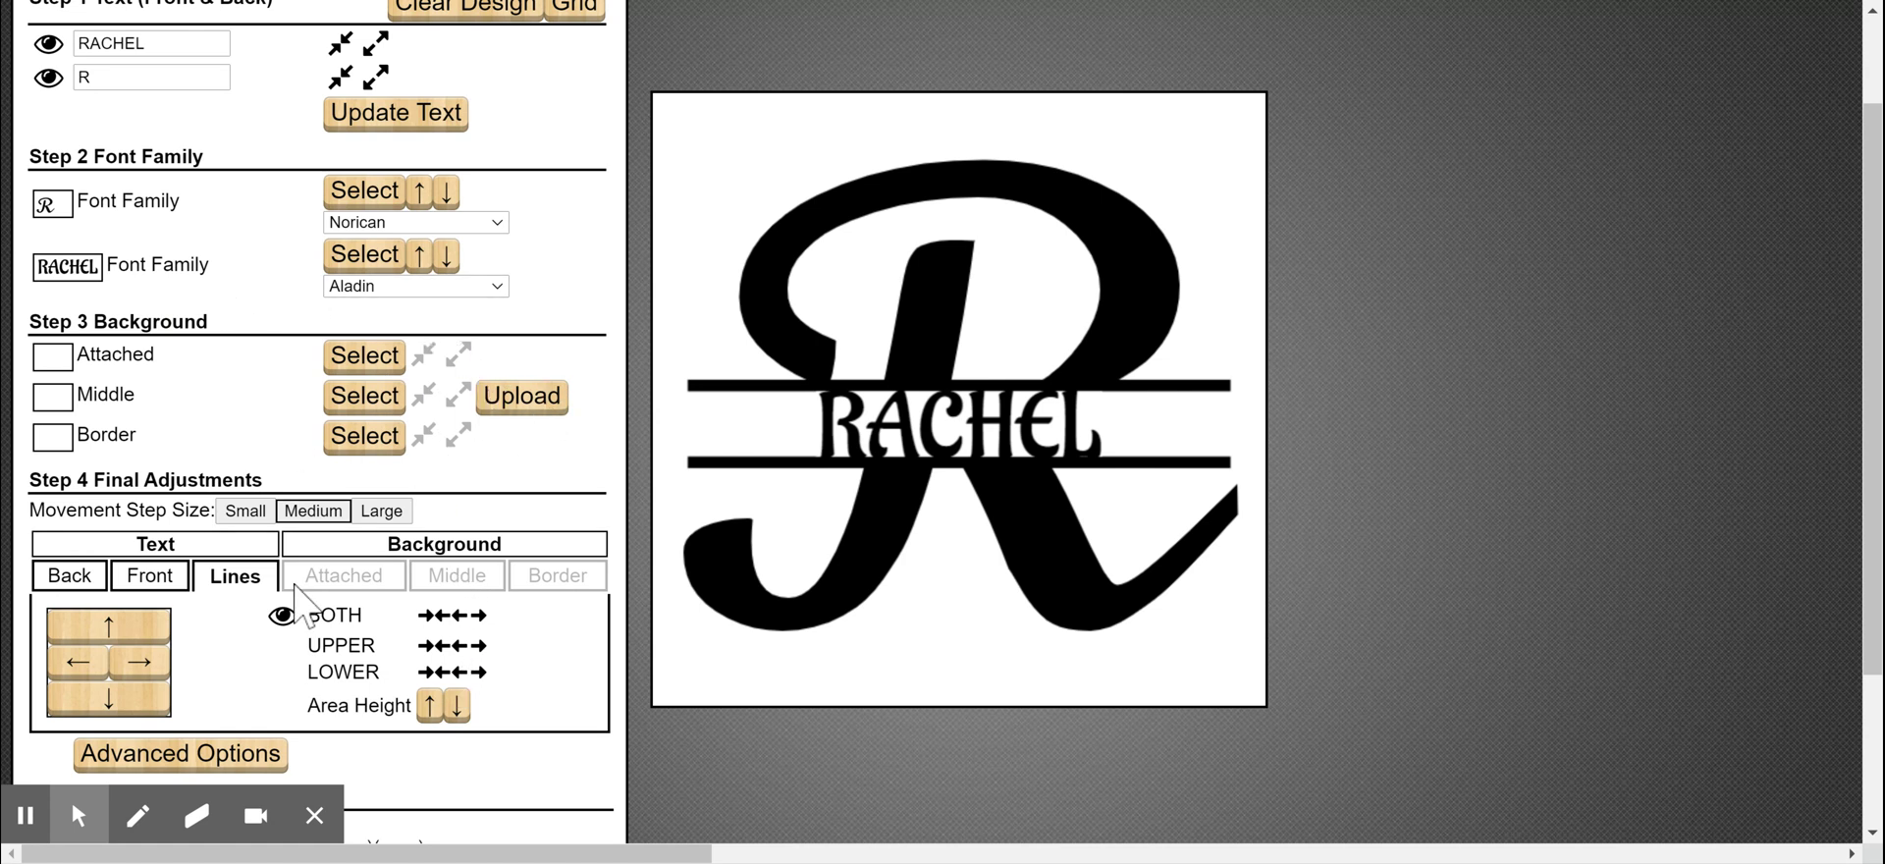
- Enlarge the front name by one step so its letters reach both horizontal lines
left_click(145, 581)
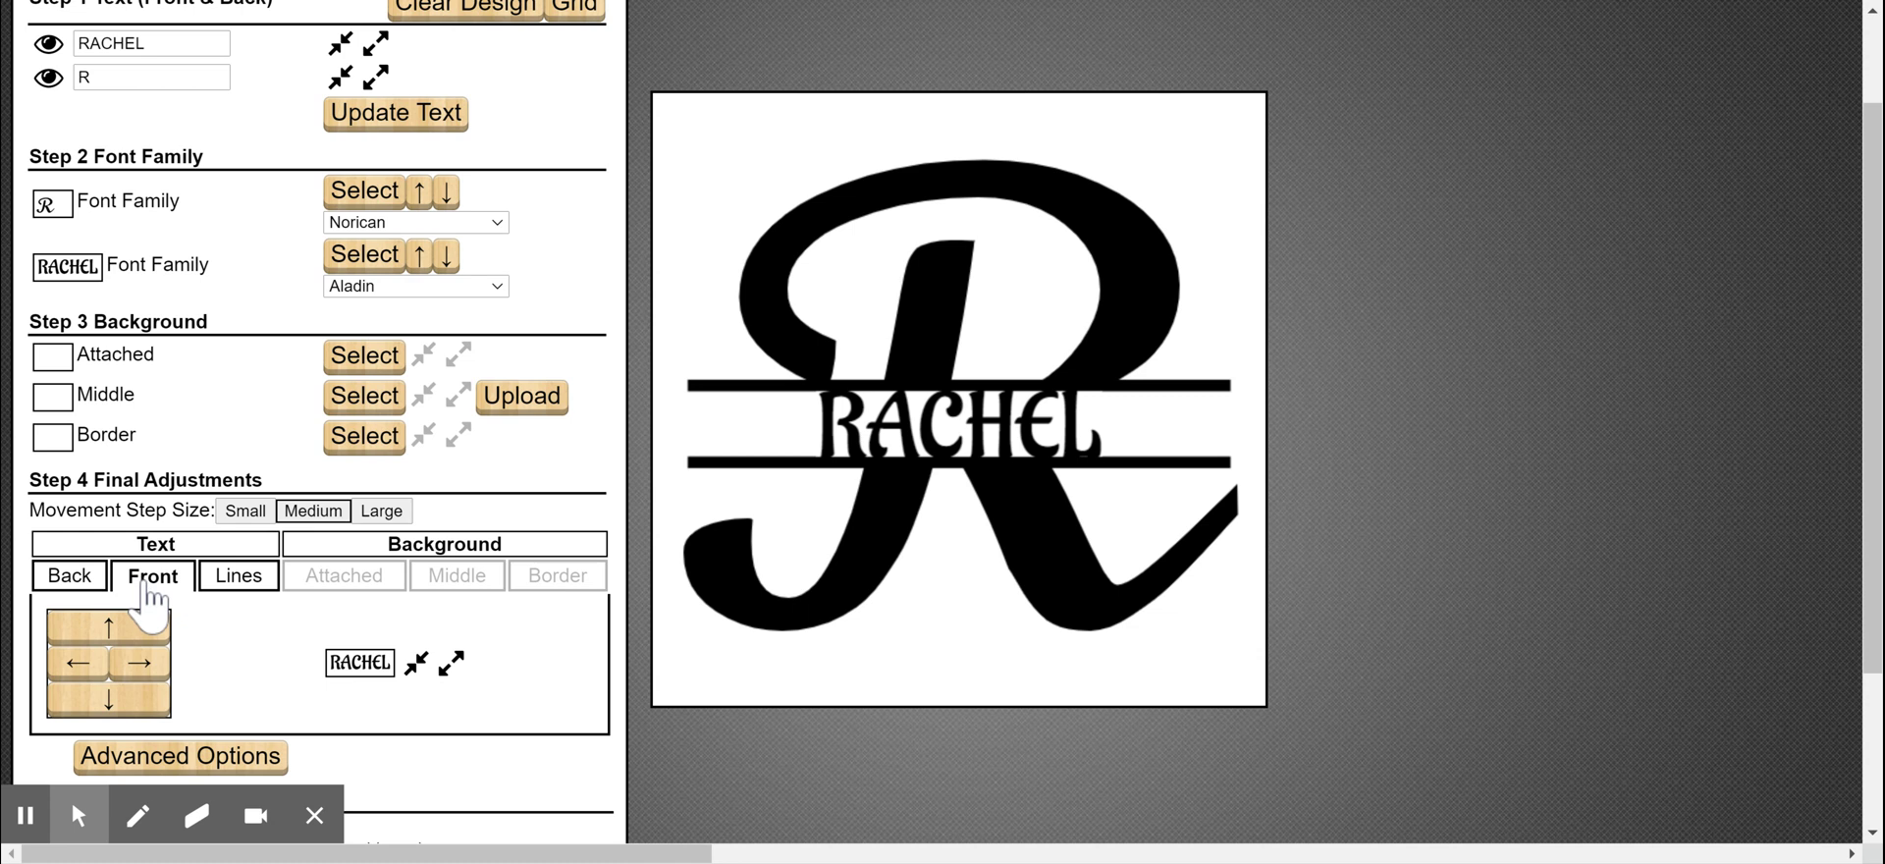
left_click(446, 667)
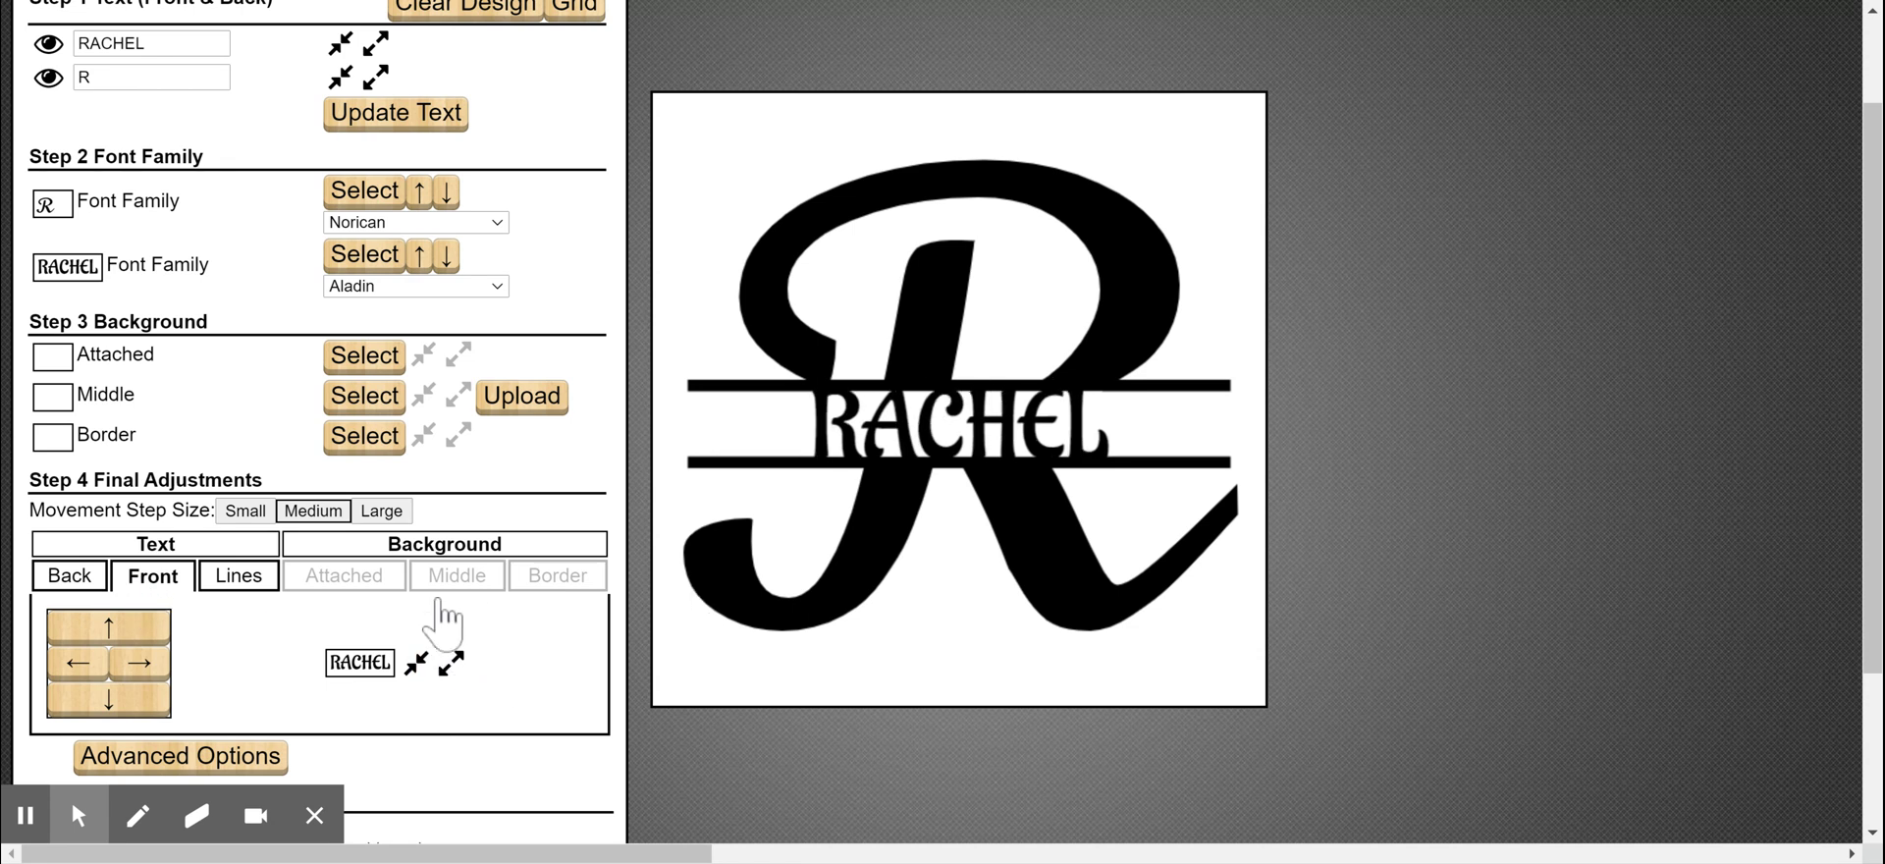
left_click(416, 664)
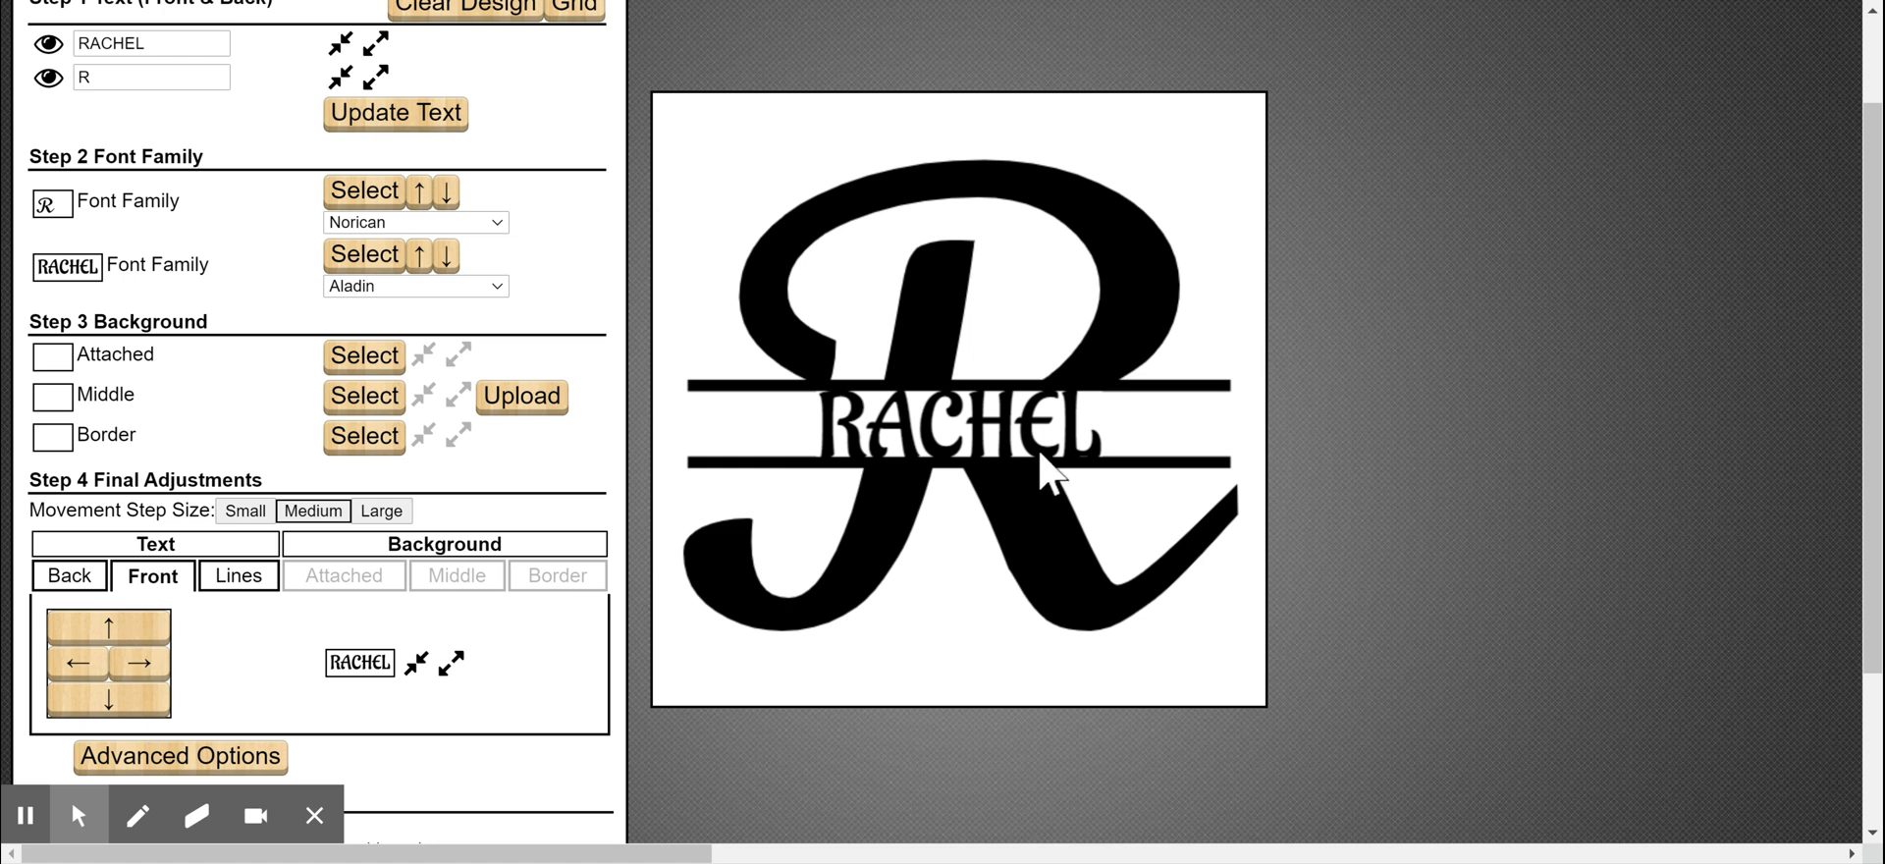
left_click(454, 676)
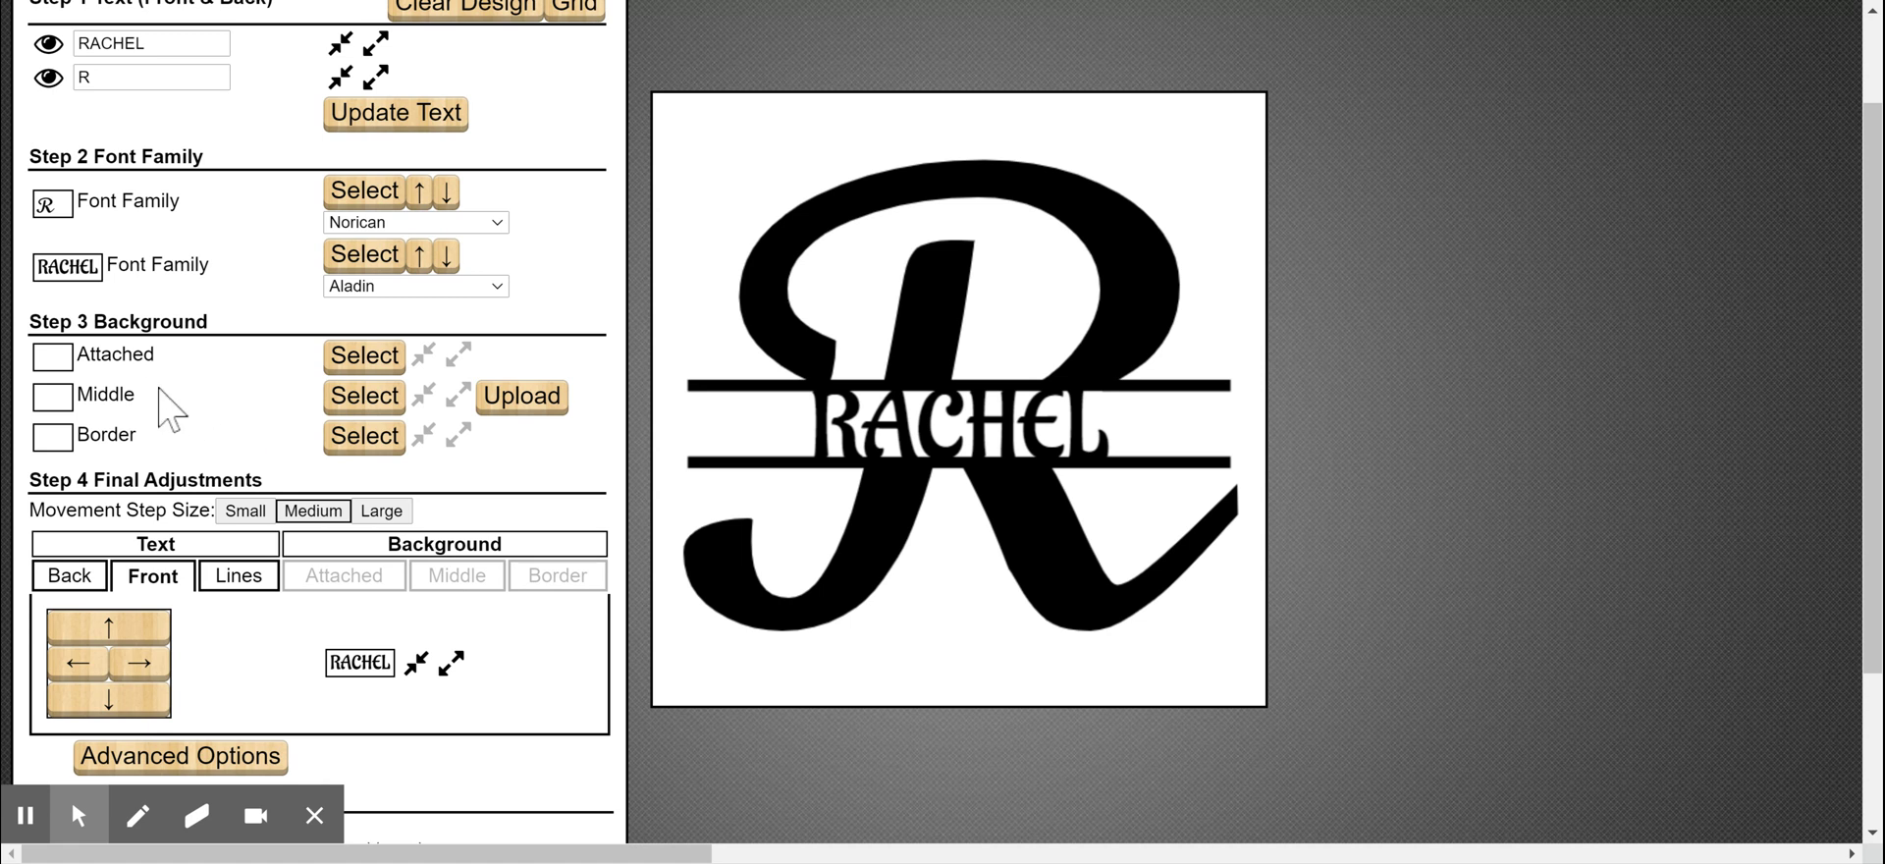
- Try the asymmetric vine swirl, first in the list, as the attached background on the lines
left_click(115, 355)
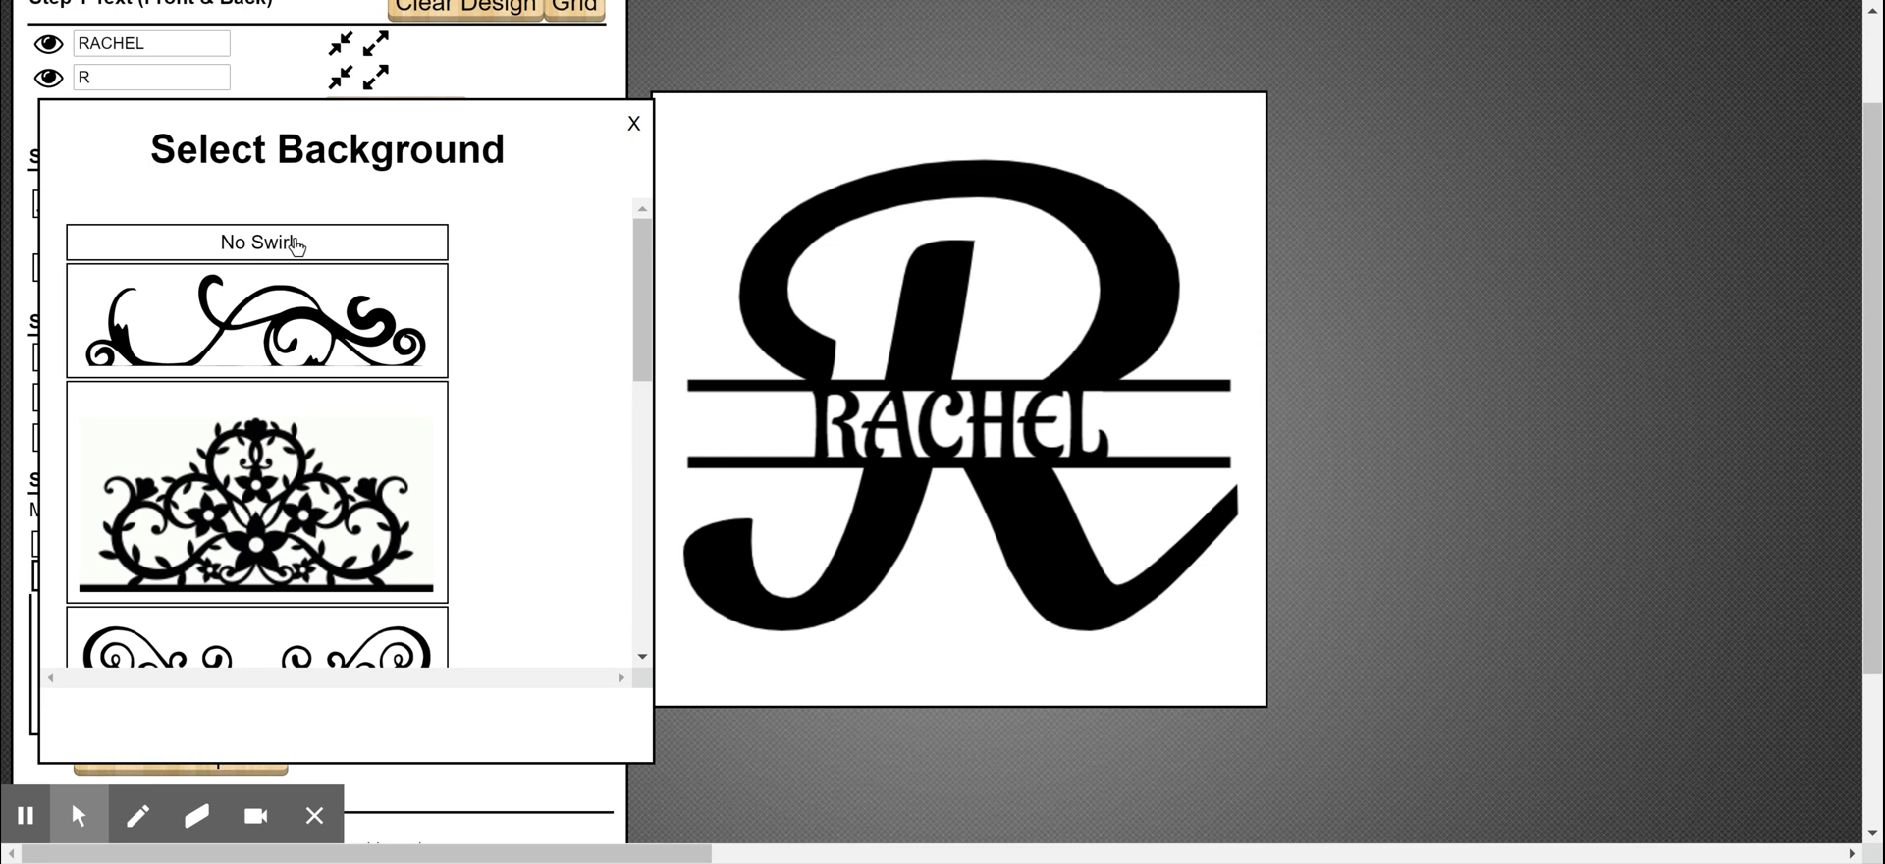
scroll(407, 378, "down", 3)
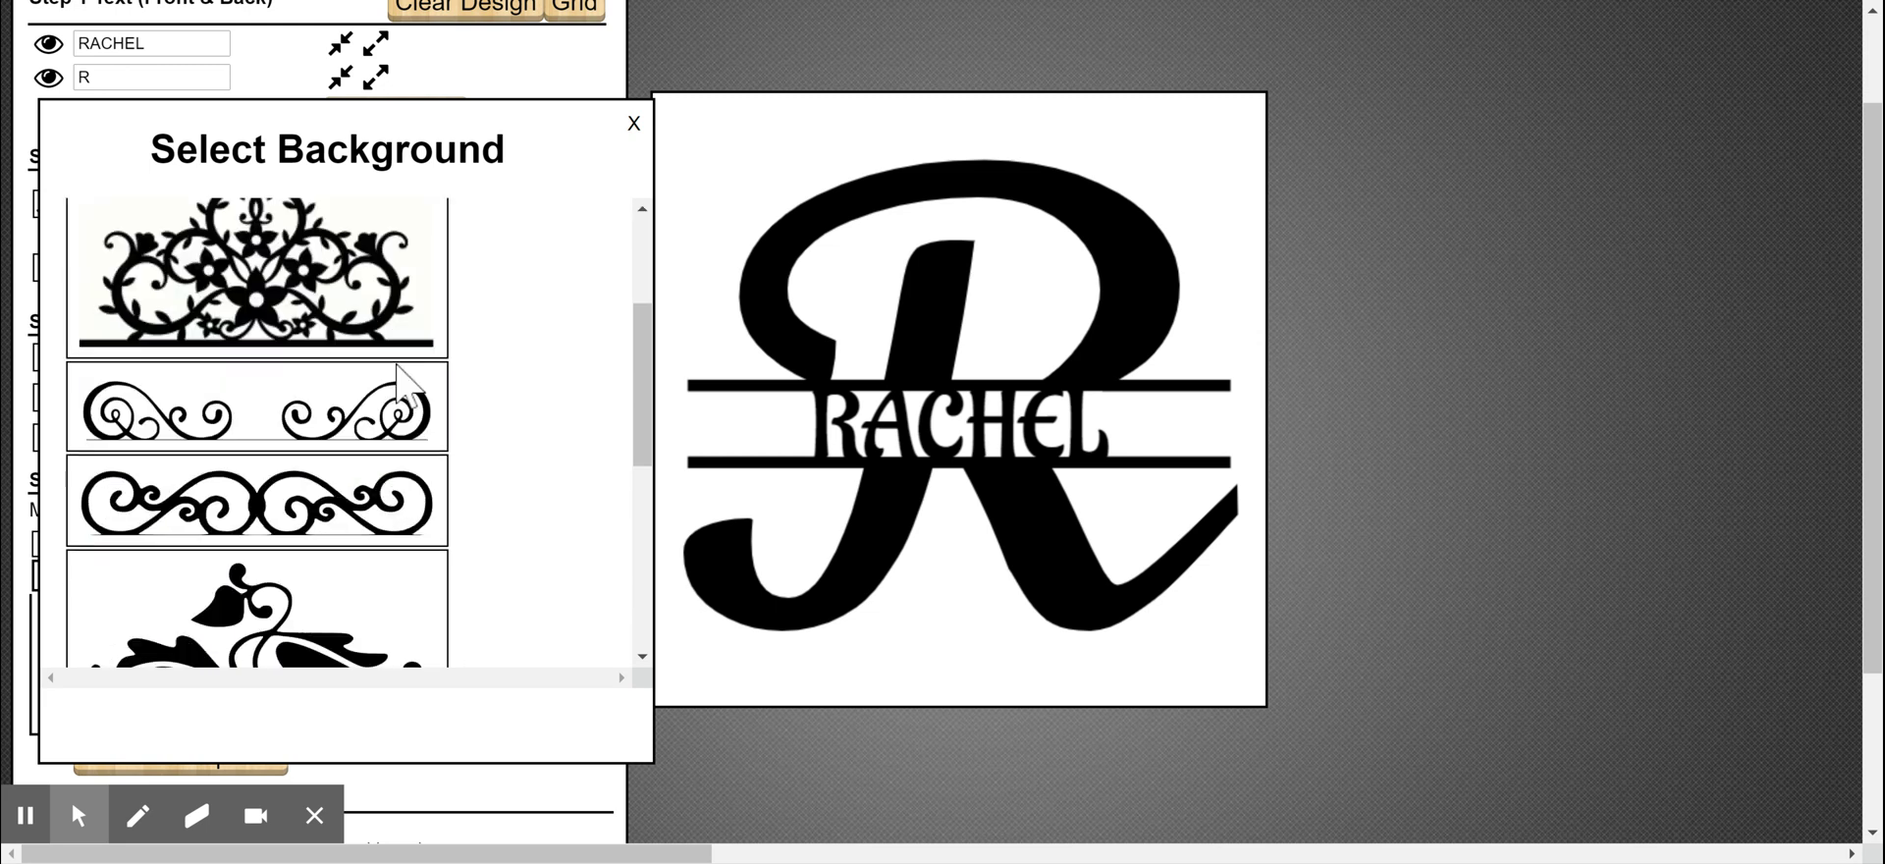
scroll(398, 378, "down", 7)
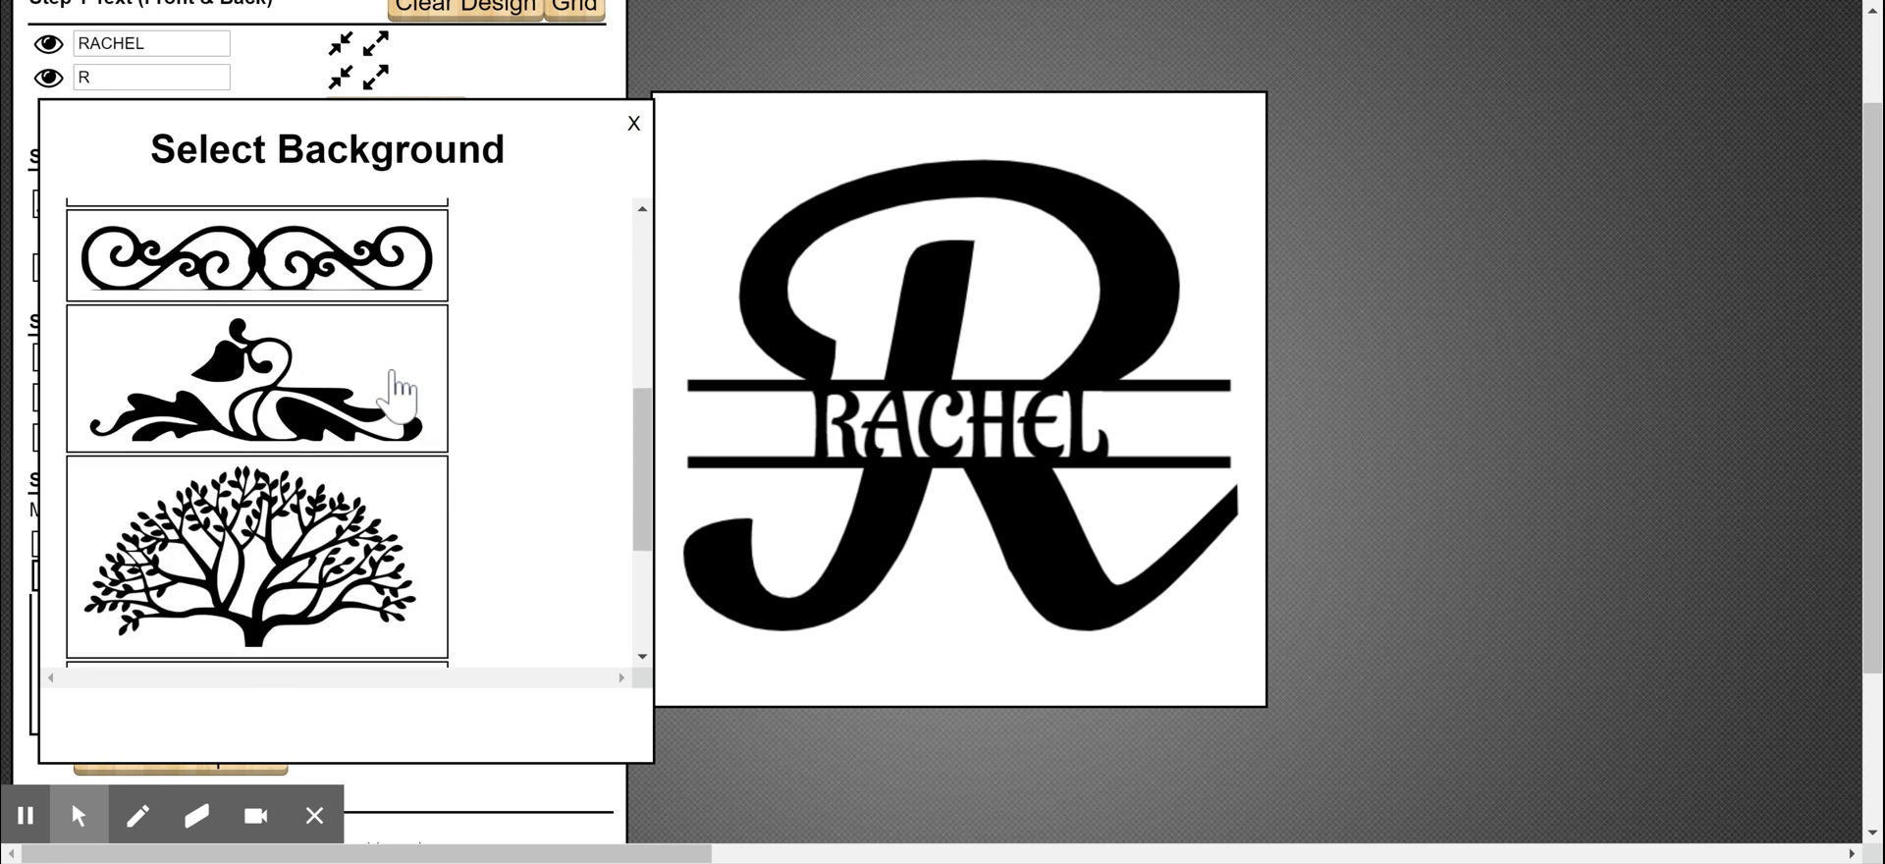
scroll(398, 393, "up", 5)
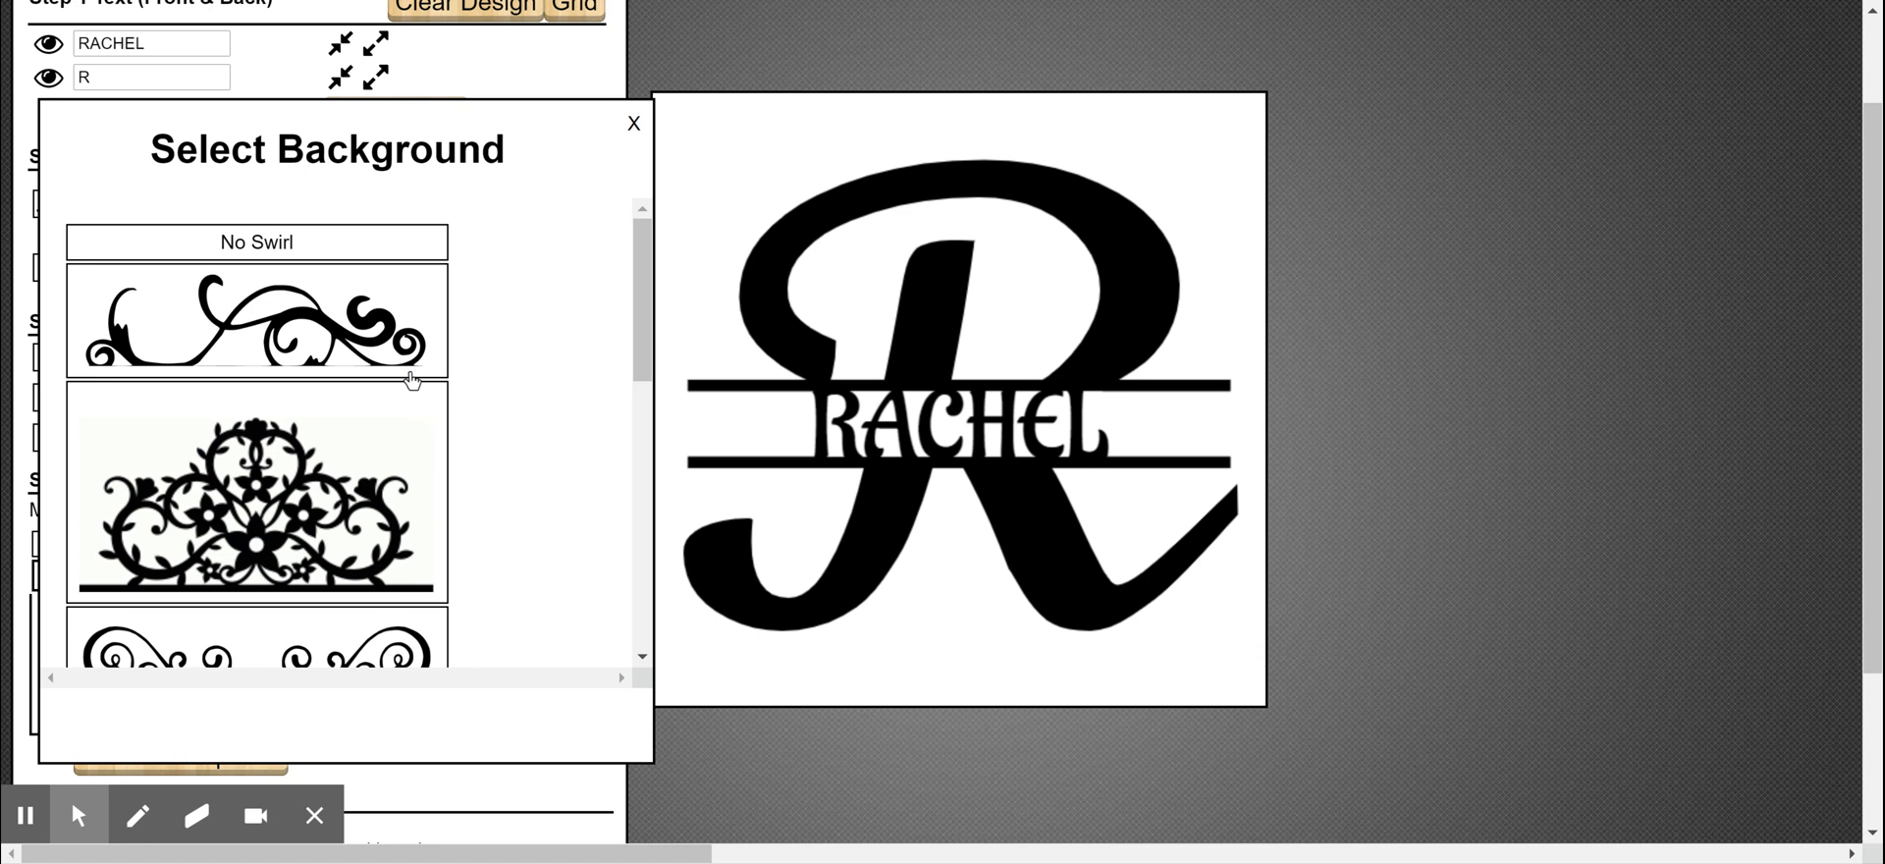
left_click(328, 358)
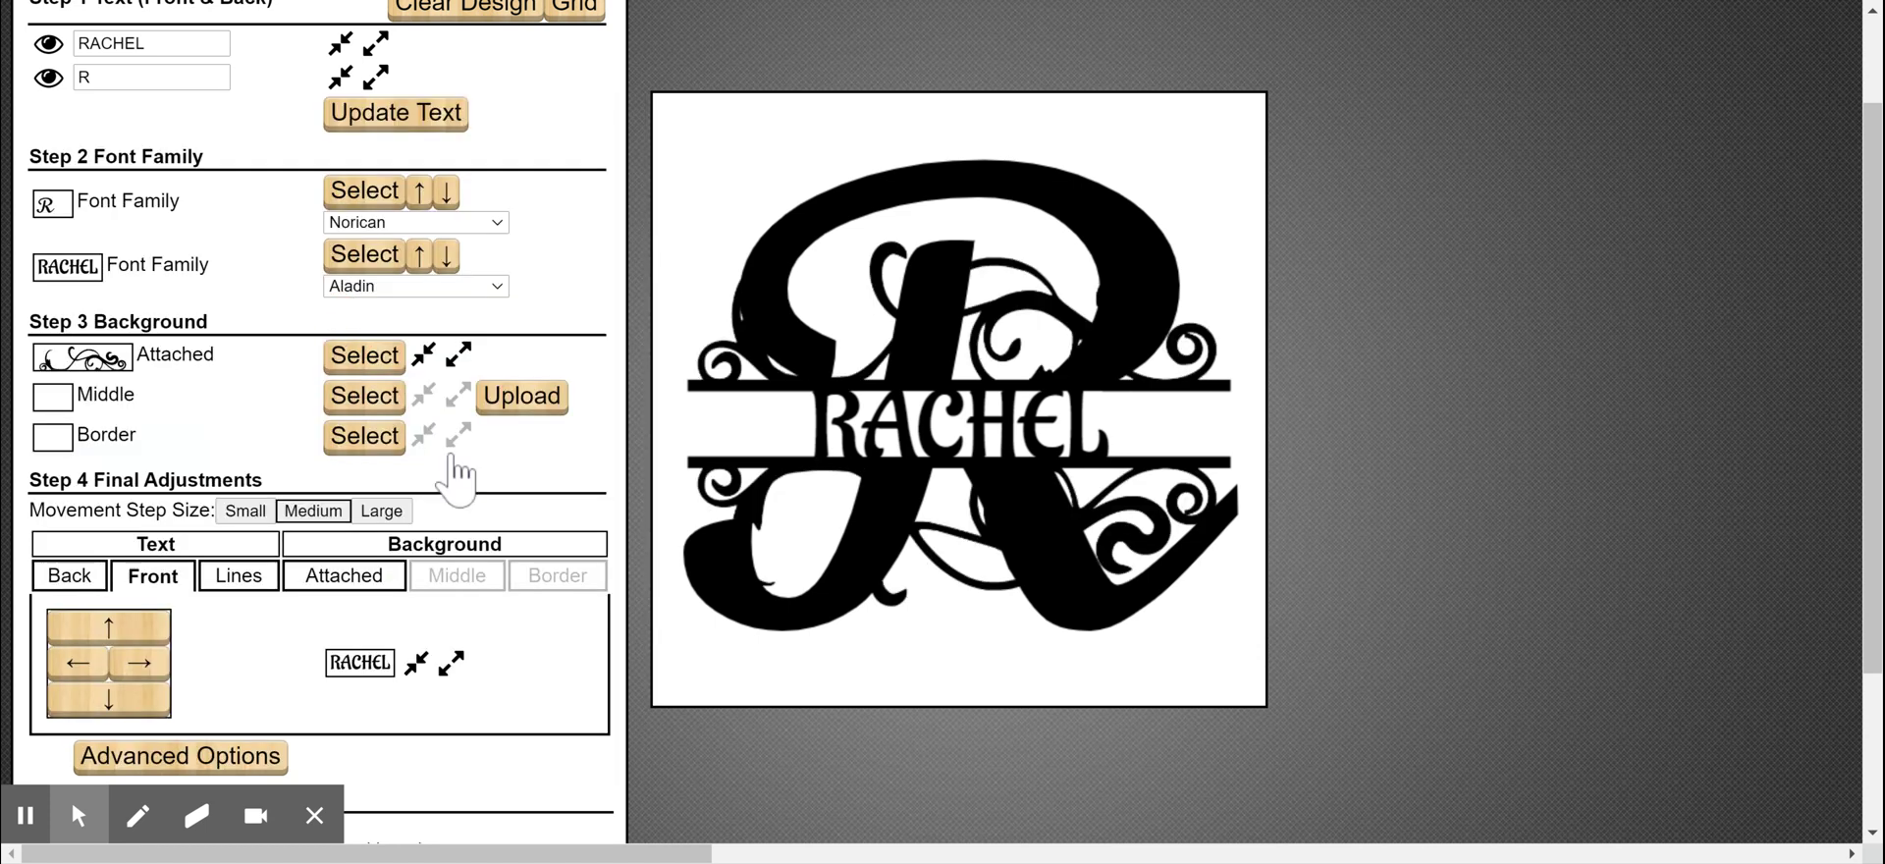
- Try the pair of separate scrolls and the floral vine arch as attached backgrounds
left_click(174, 361)
scroll(275, 432, "down", 2)
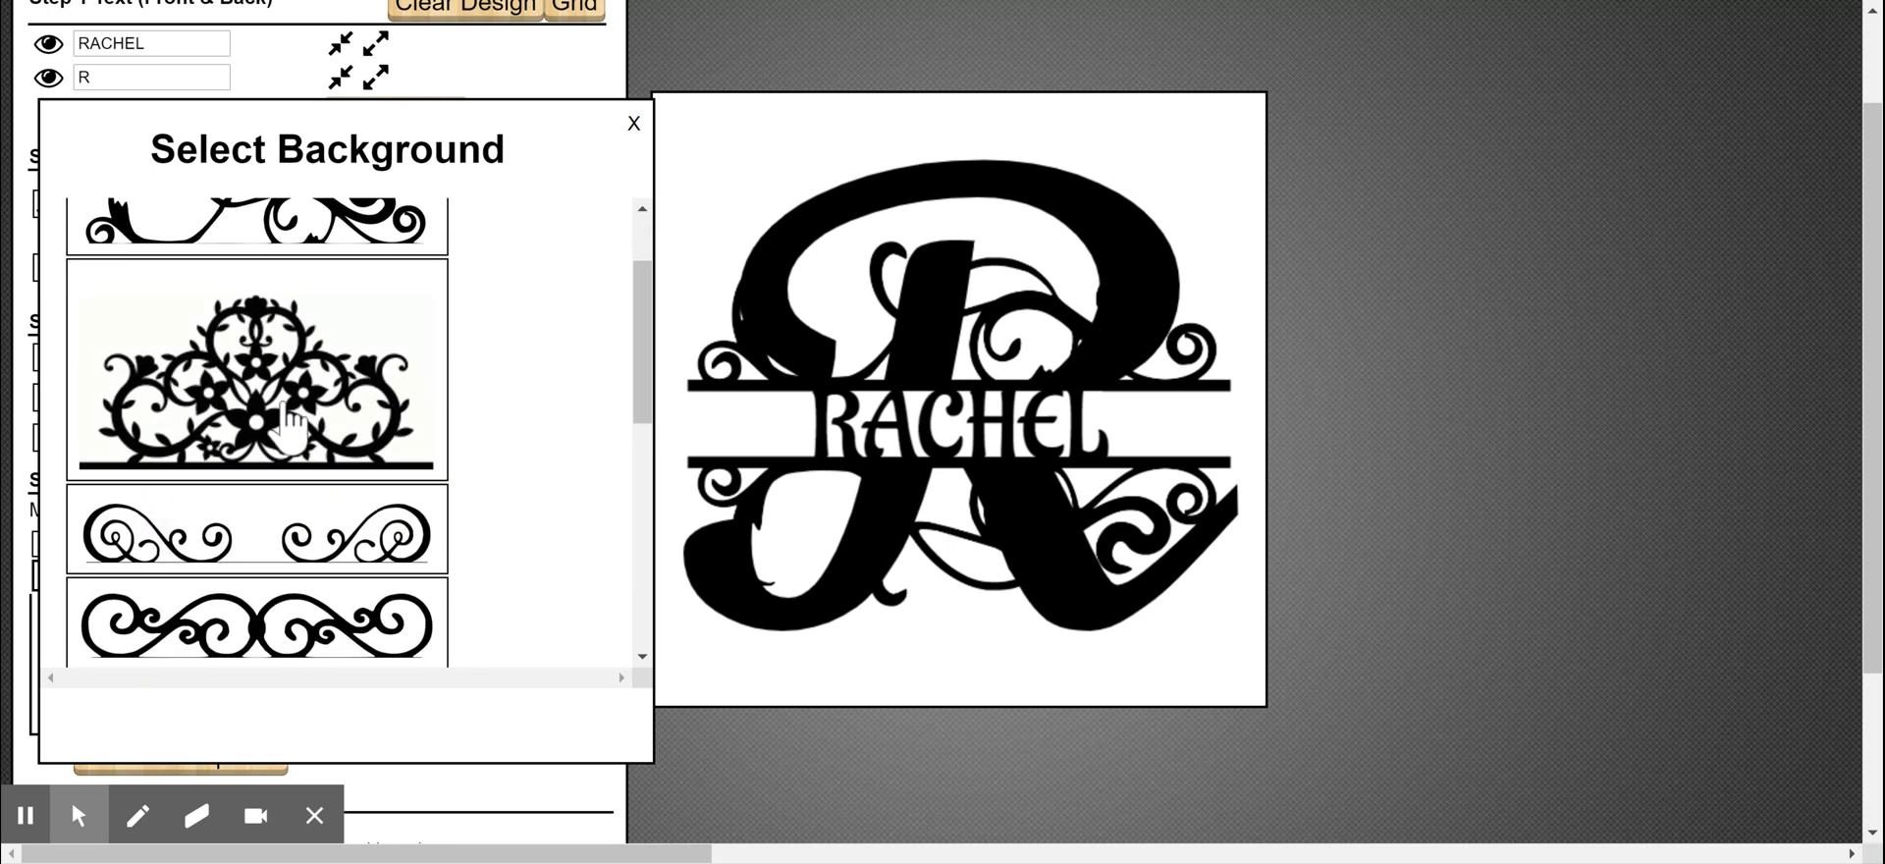
left_click(316, 542)
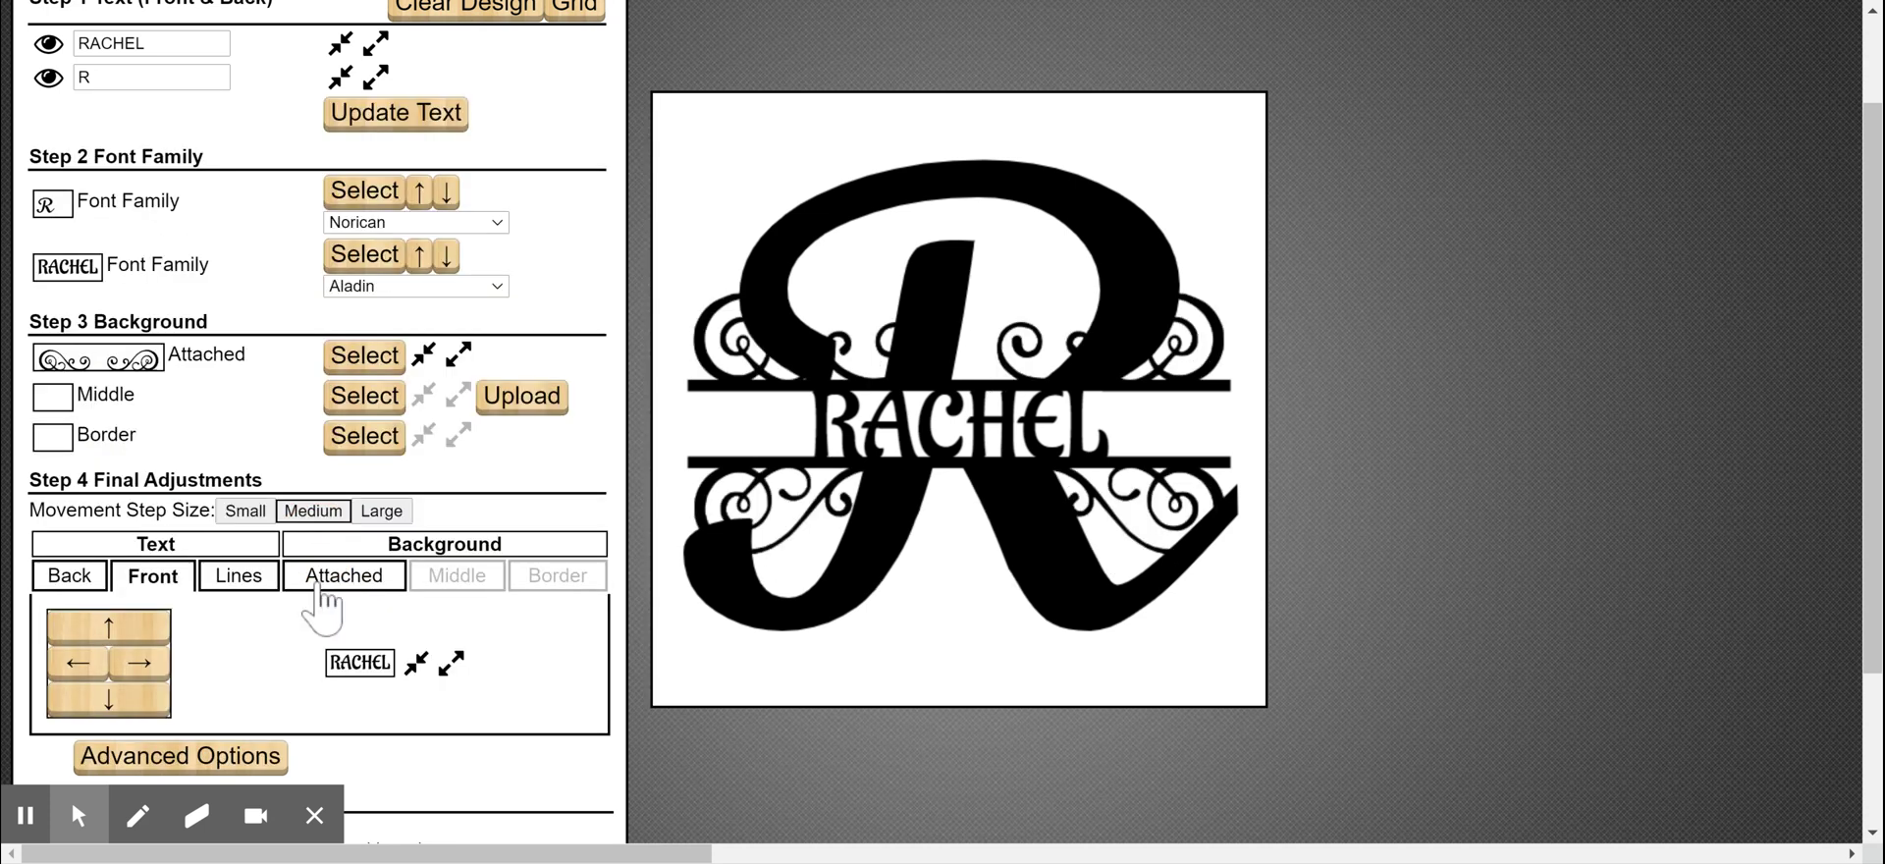
left_click(214, 357)
left_click(218, 531)
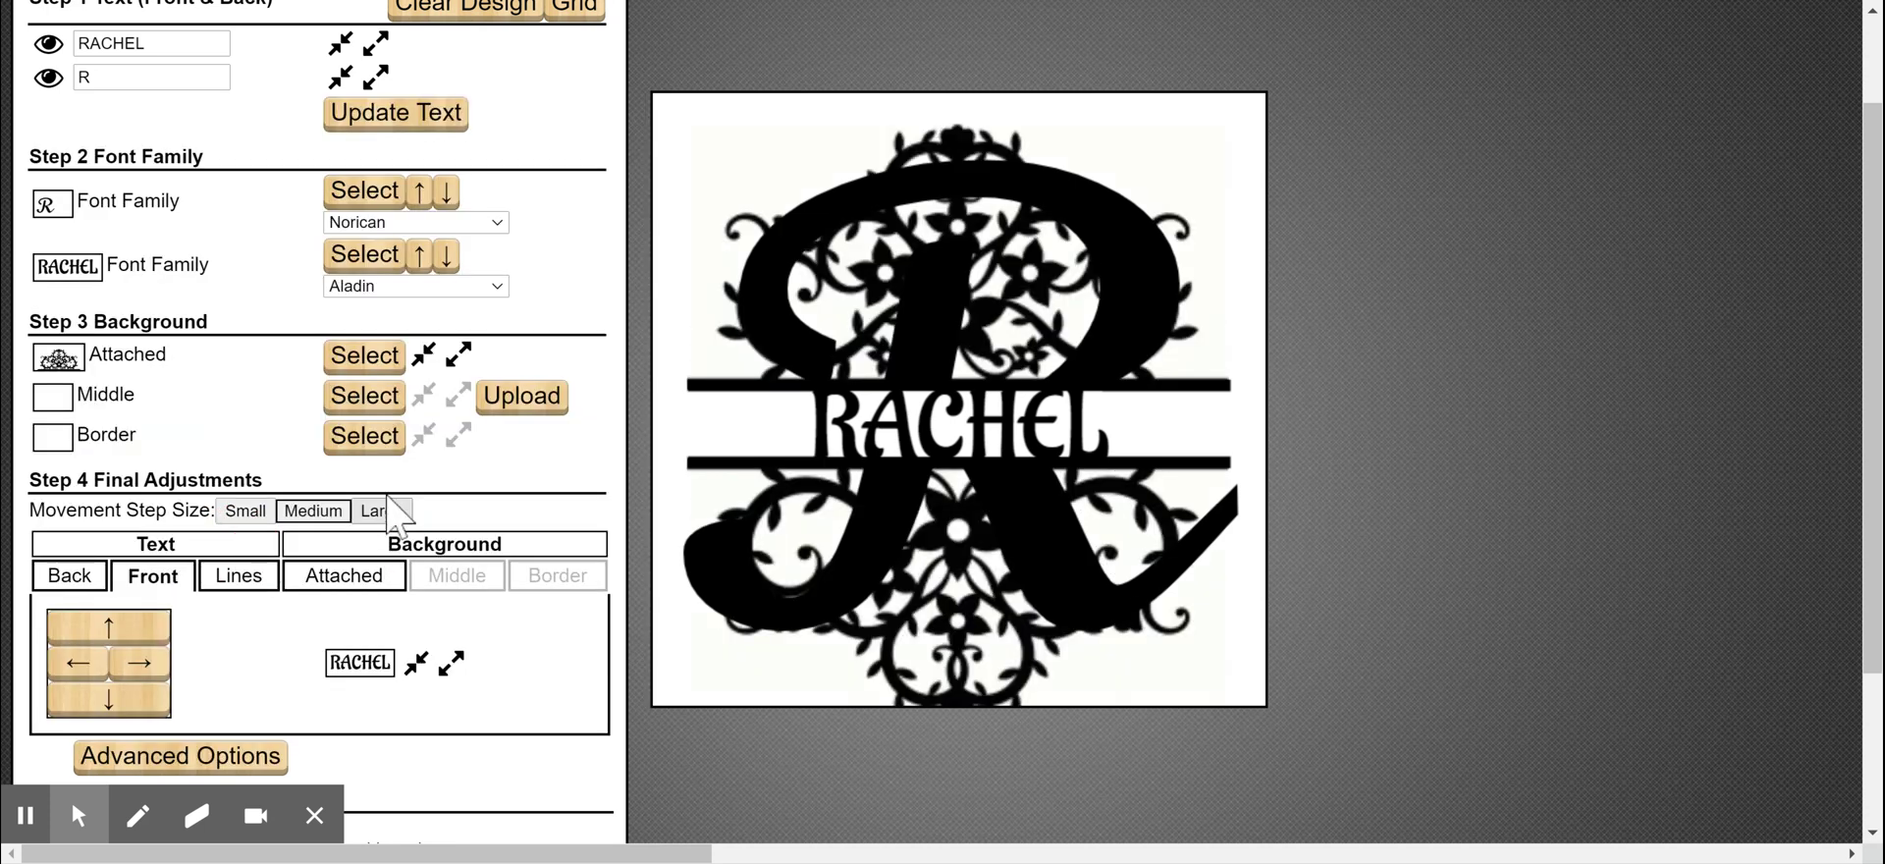
- Try the joined double-scroll ornament as the attached background
left_click(163, 361)
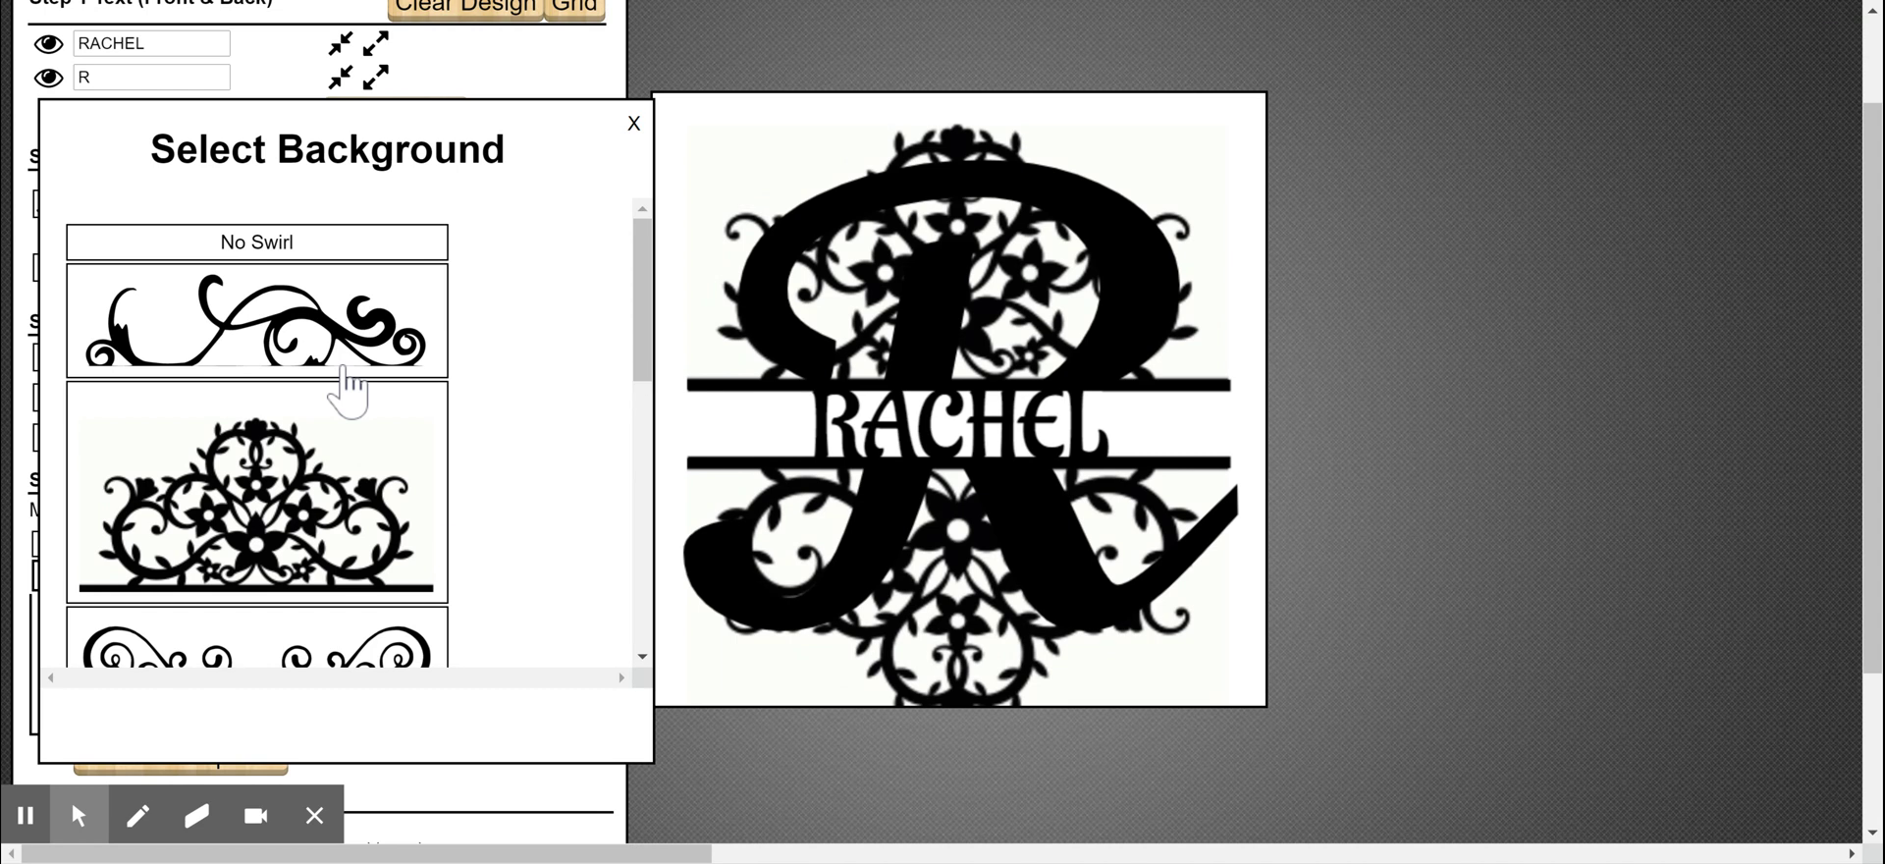
scroll(383, 393, "down", 1)
scroll(421, 400, "down", 1)
left_click(327, 510)
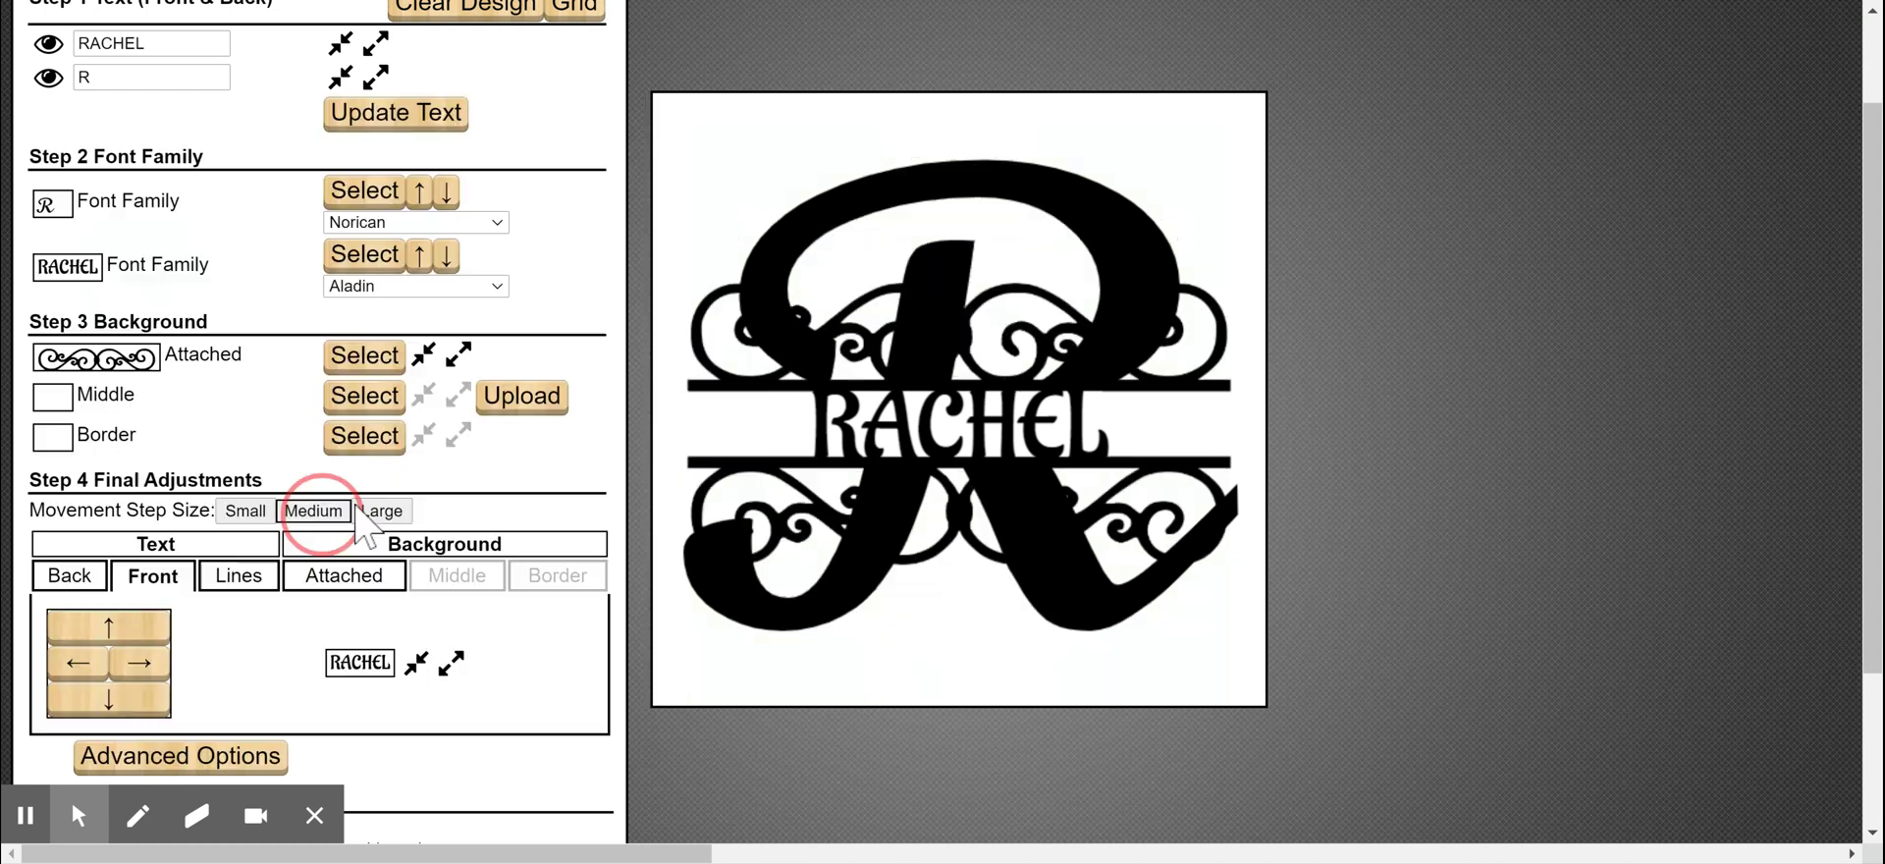
- Try the leaf-and-tendril ornament as the attached background
left_click(216, 354)
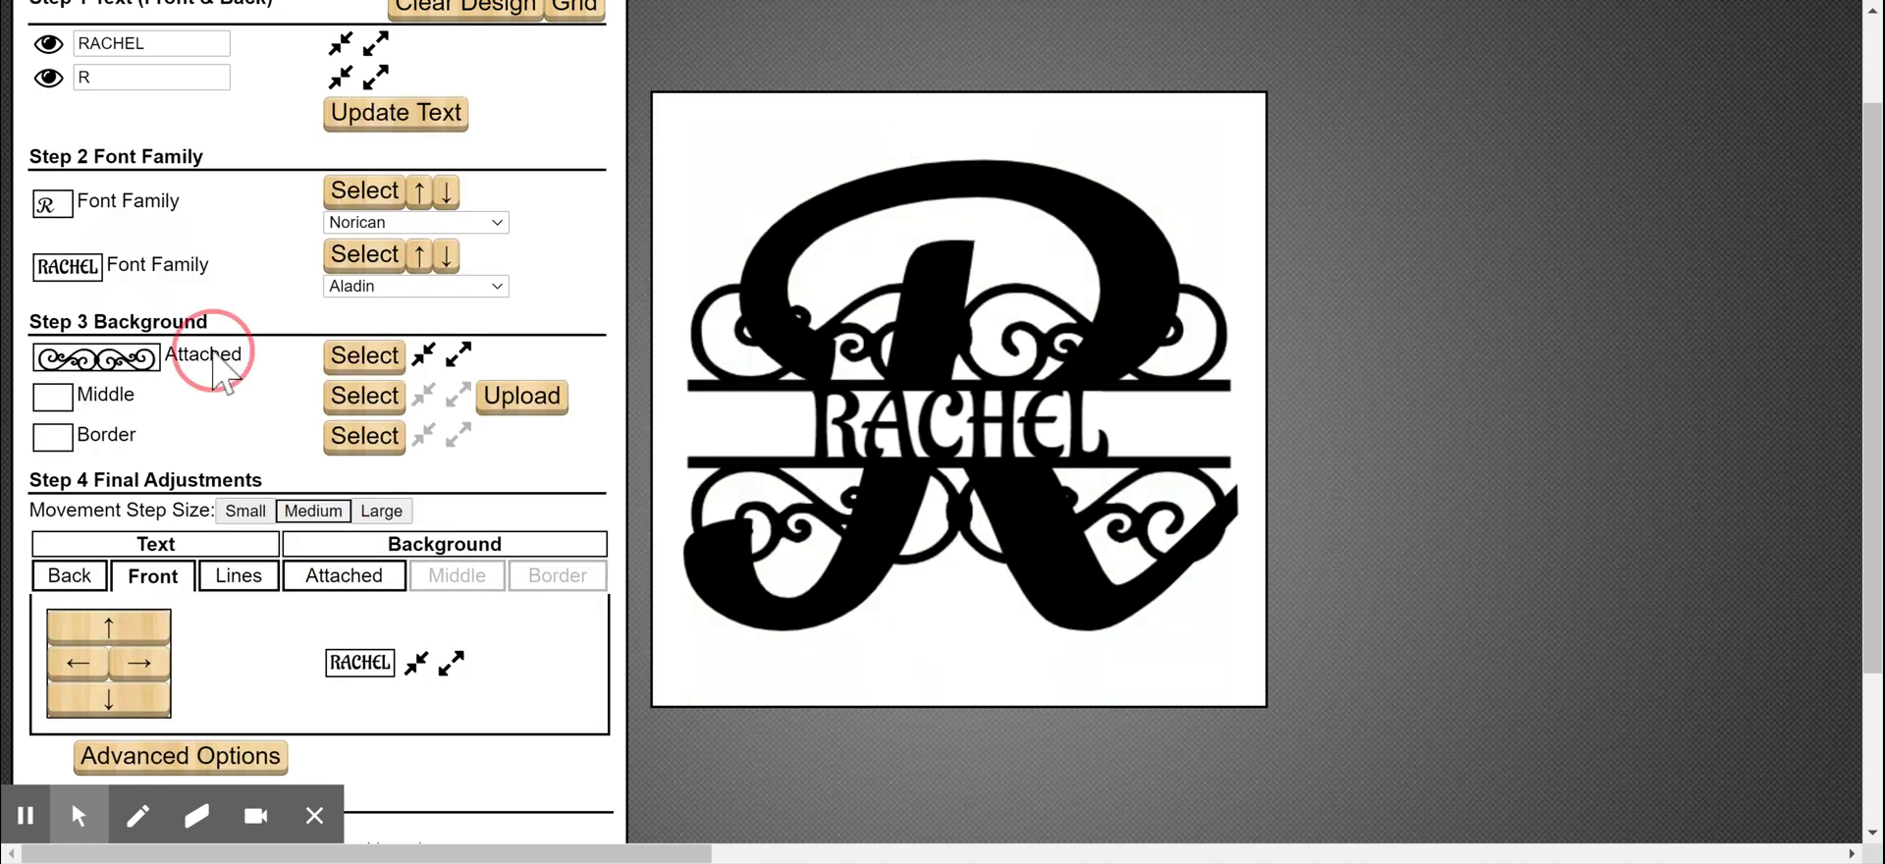
scroll(306, 471, "down", 5)
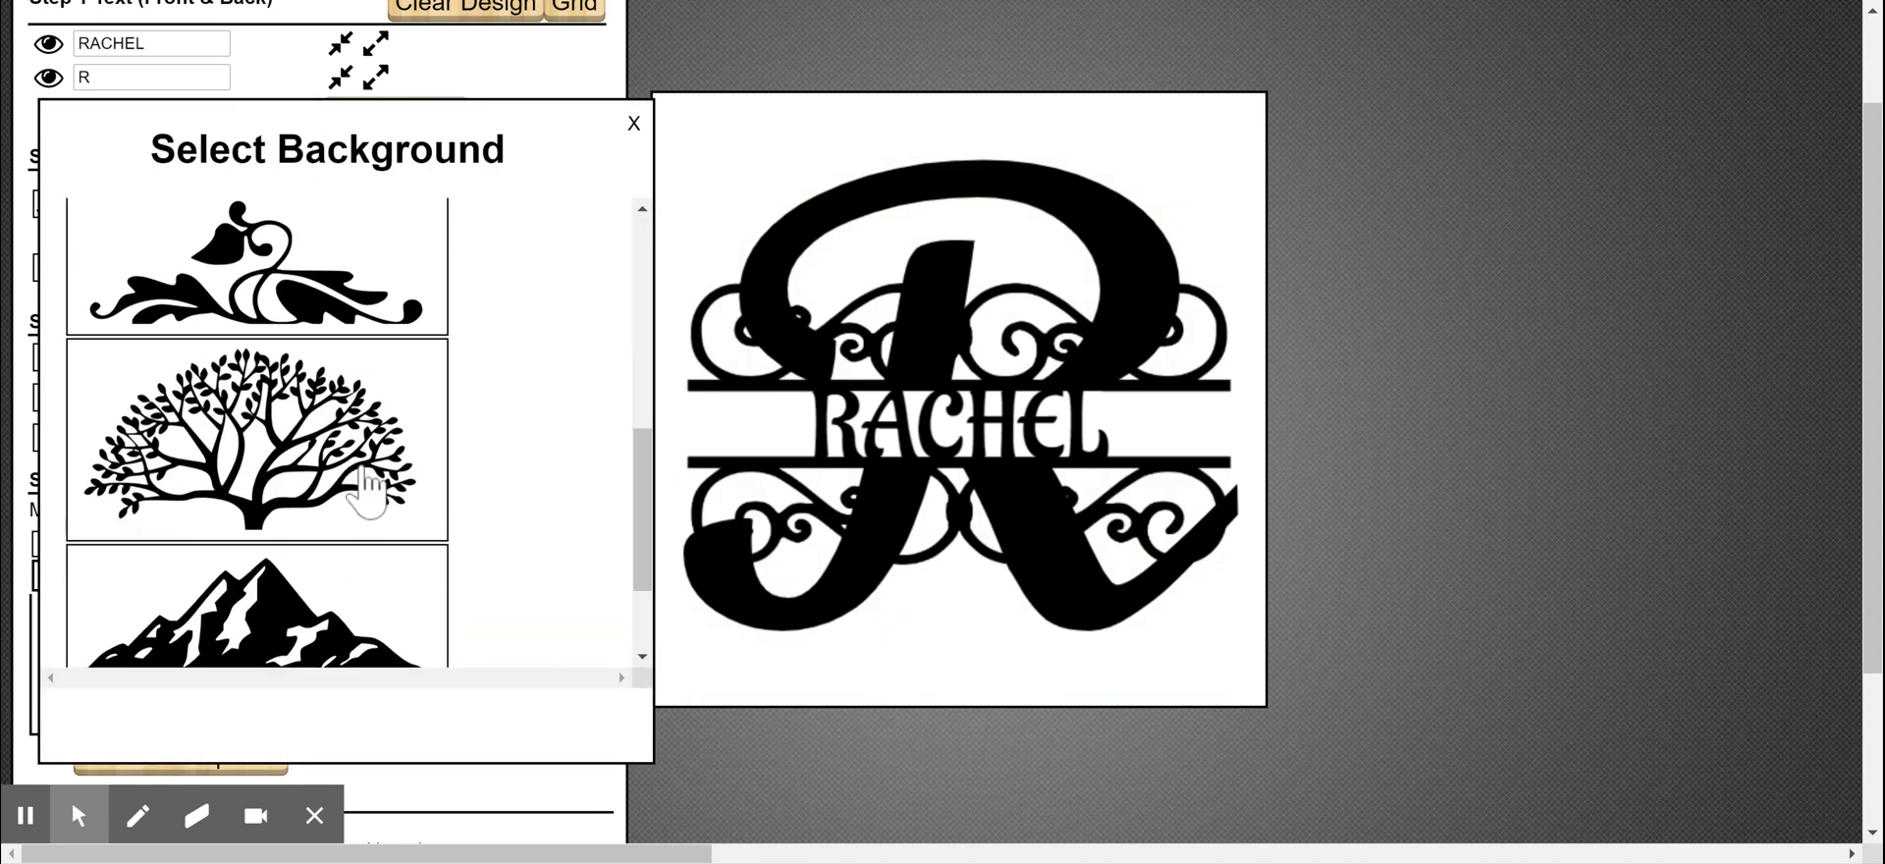
left_click(310, 310)
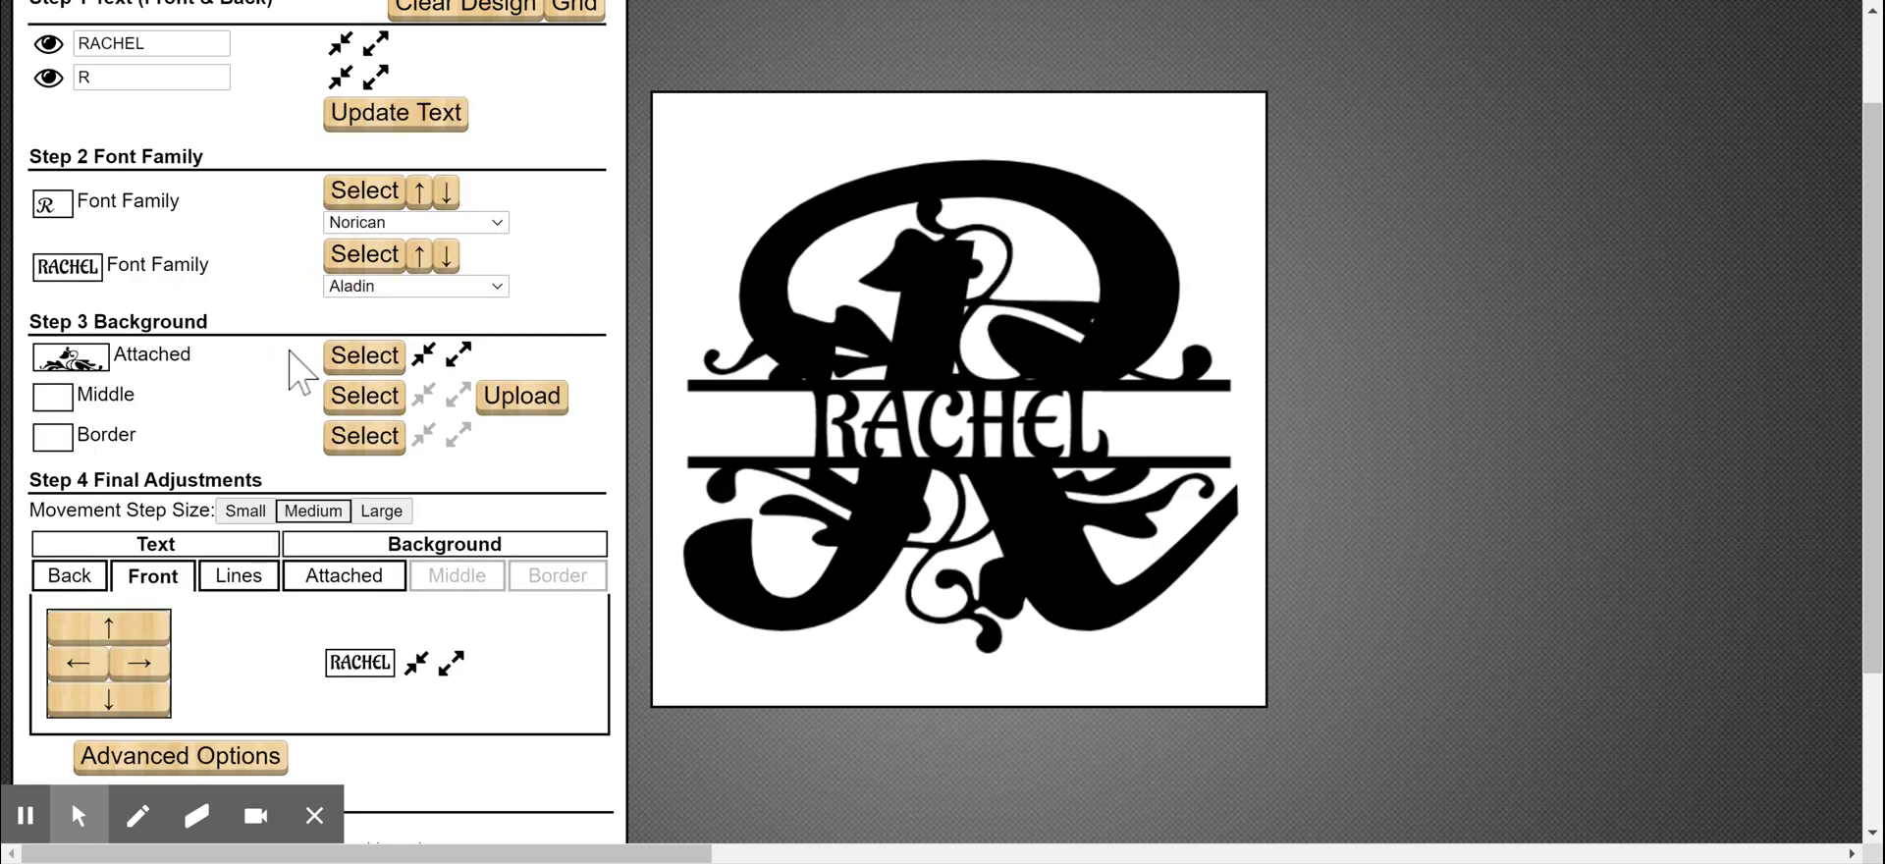
- Try the leafy tree design as the attached background
scroll(295, 370, "down", 1)
left_click(162, 236)
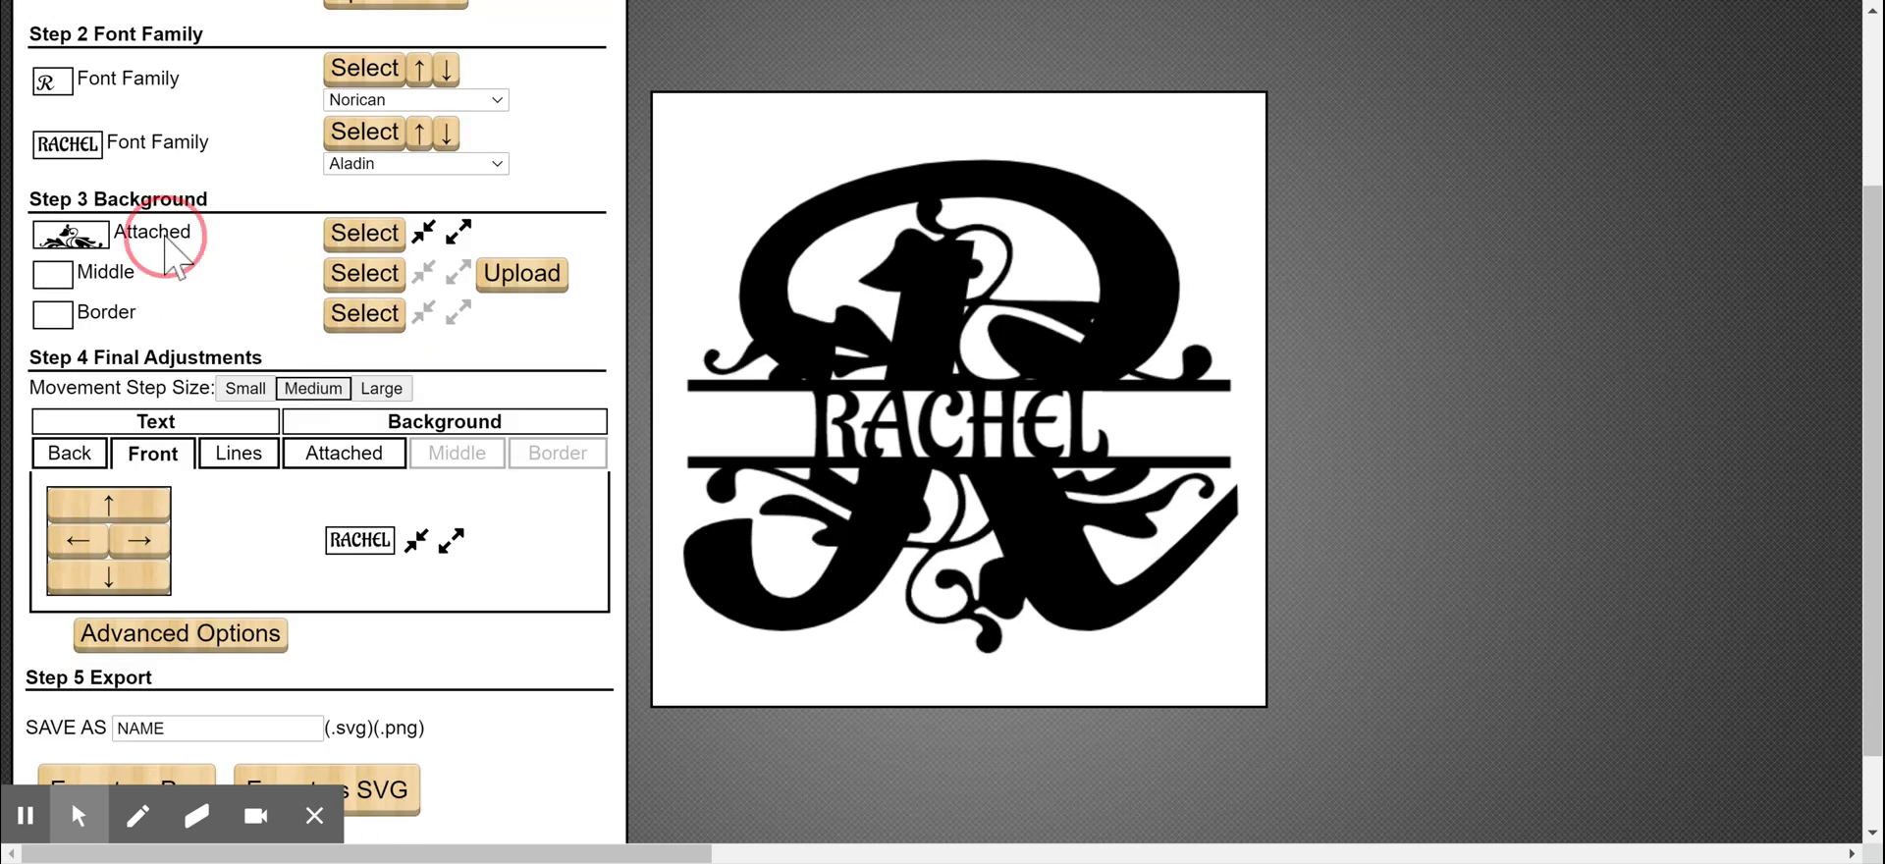
scroll(295, 314, "down", 5)
left_click(306, 249)
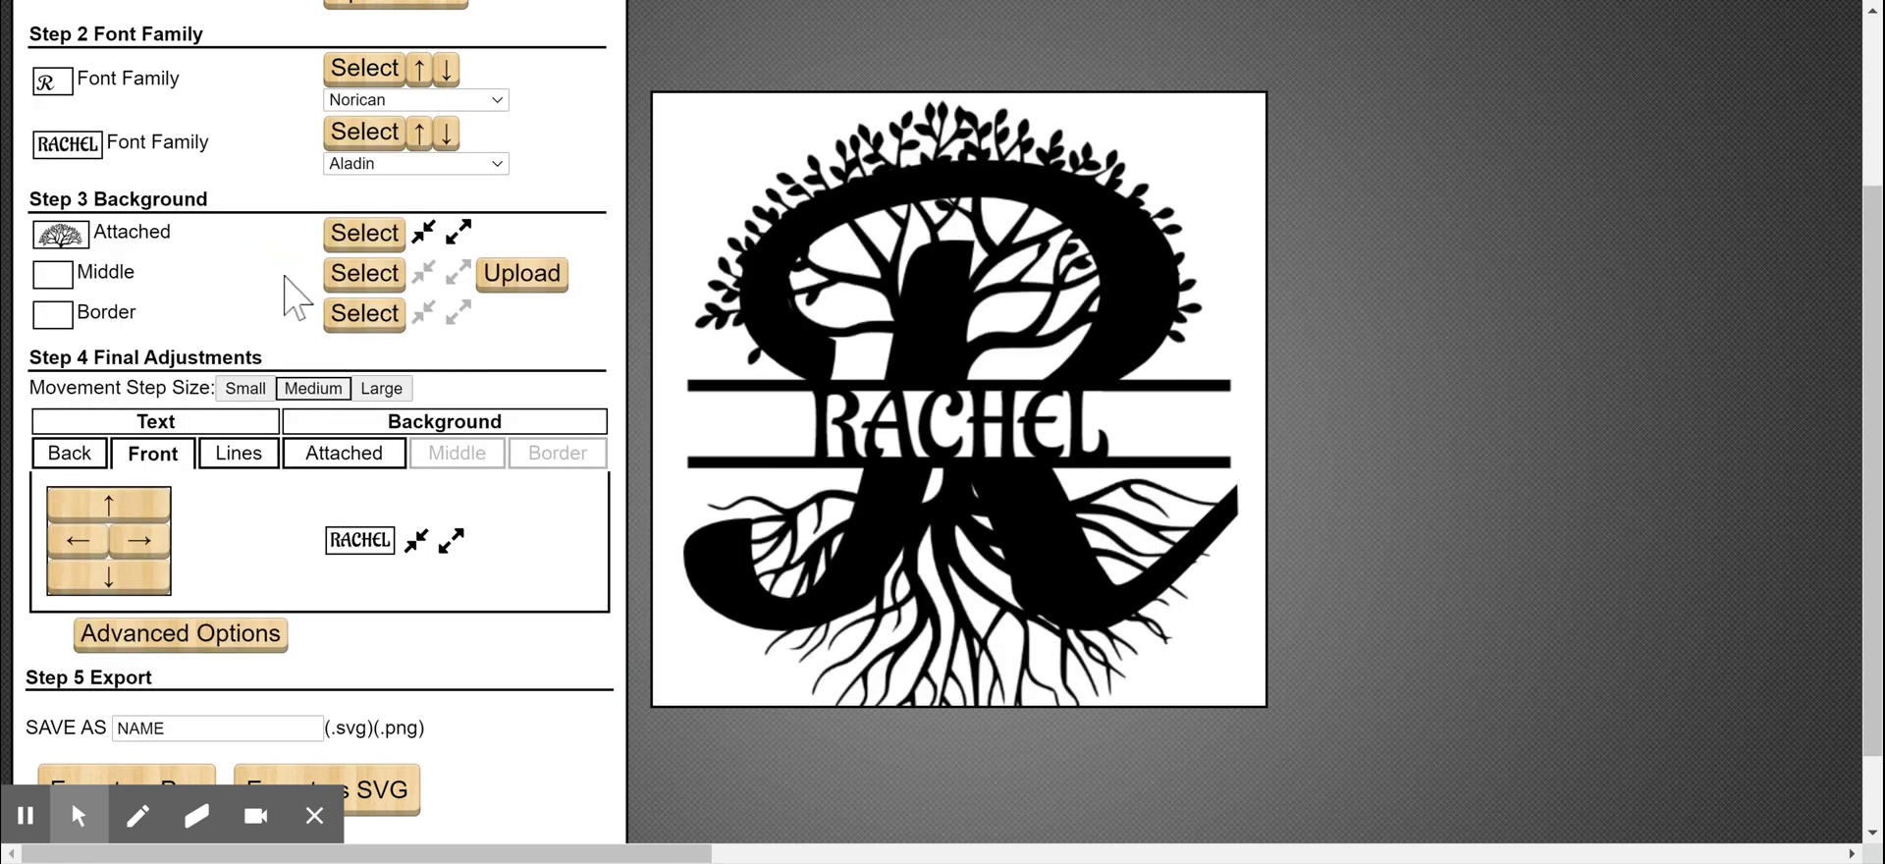
- Try the mountain design as the attached background and clear it with the No Swirl option
left_click(110, 240)
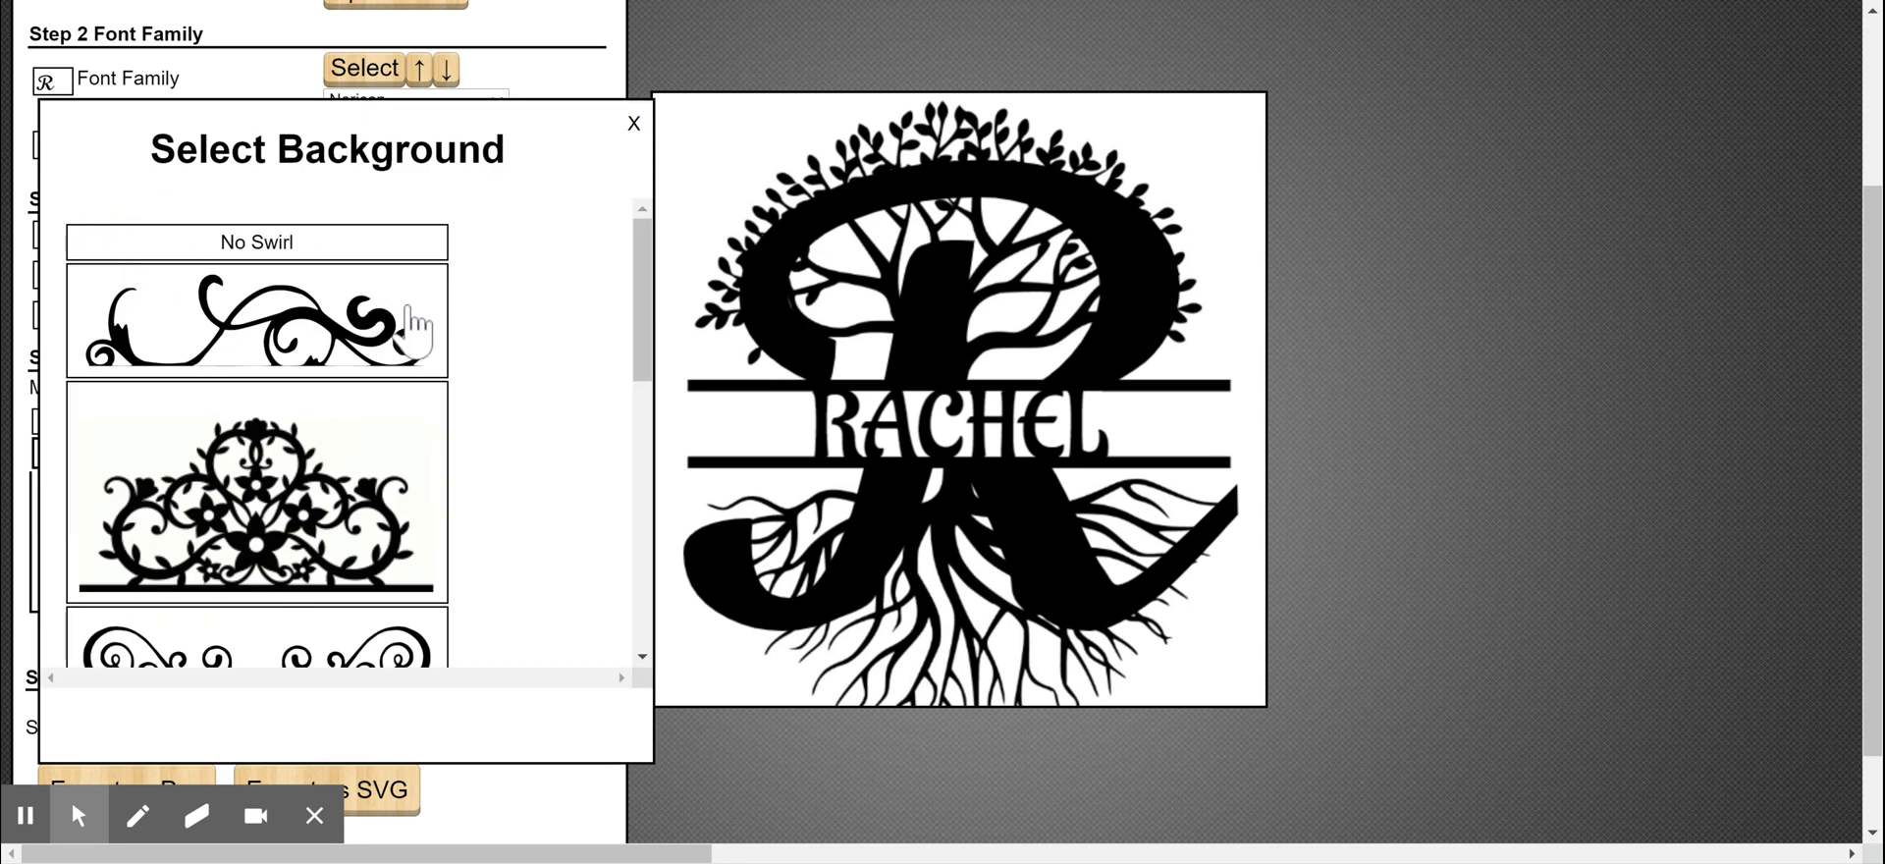
scroll(413, 329, "down", 8)
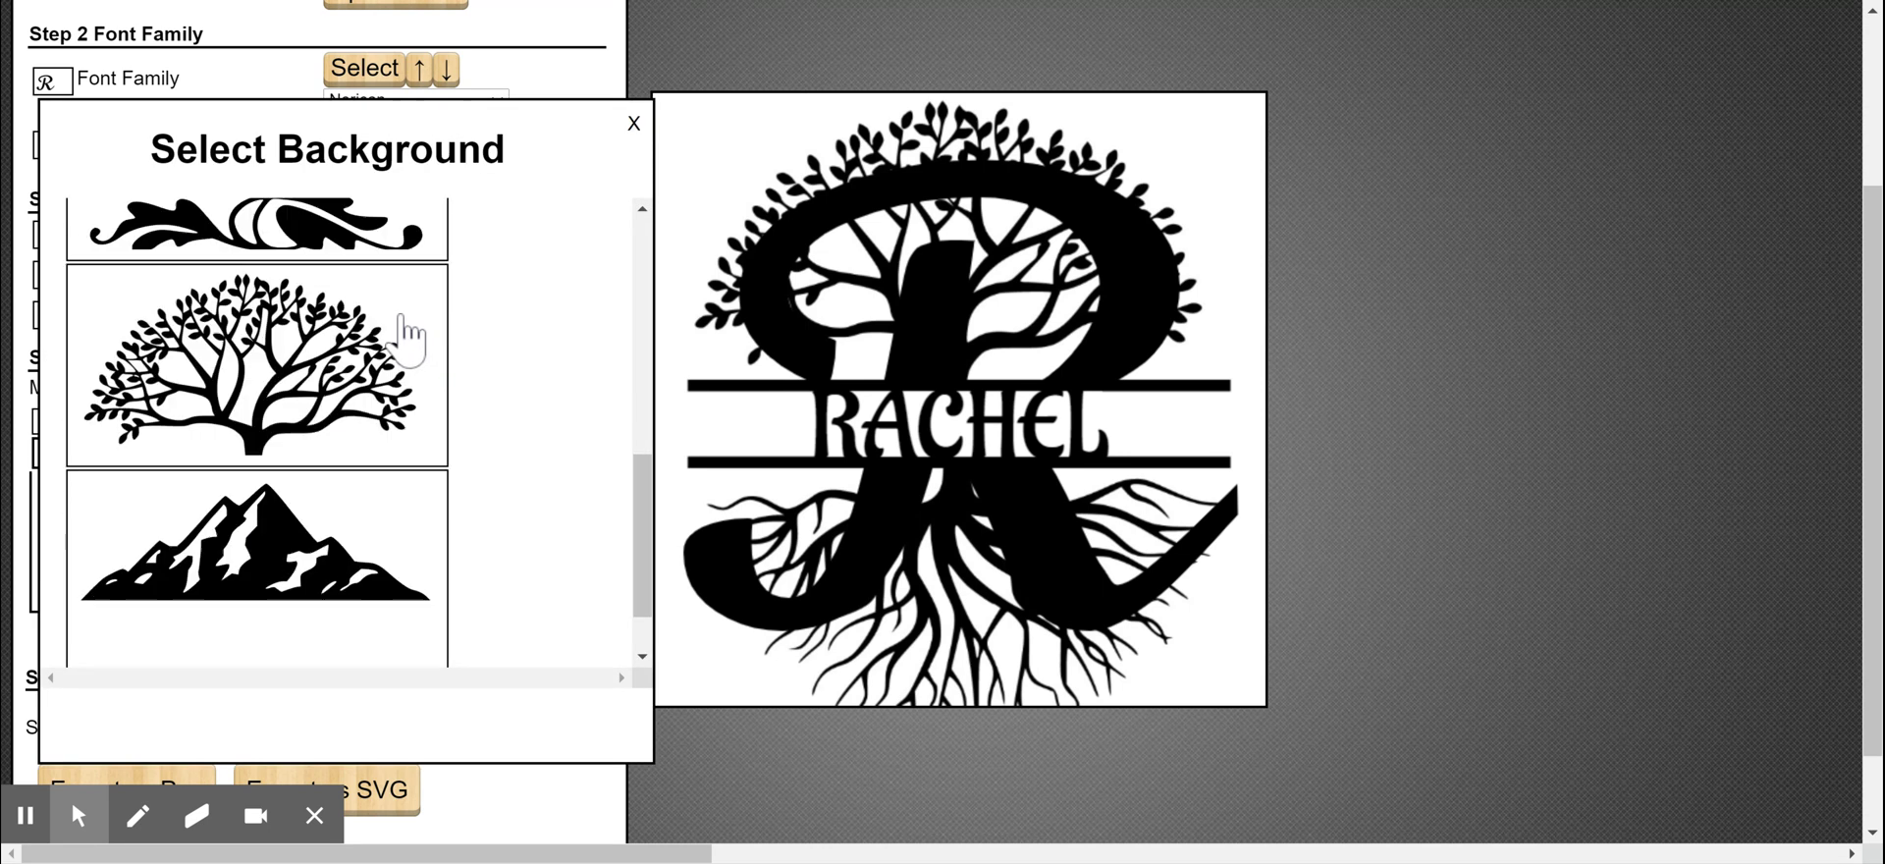
left_click(307, 476)
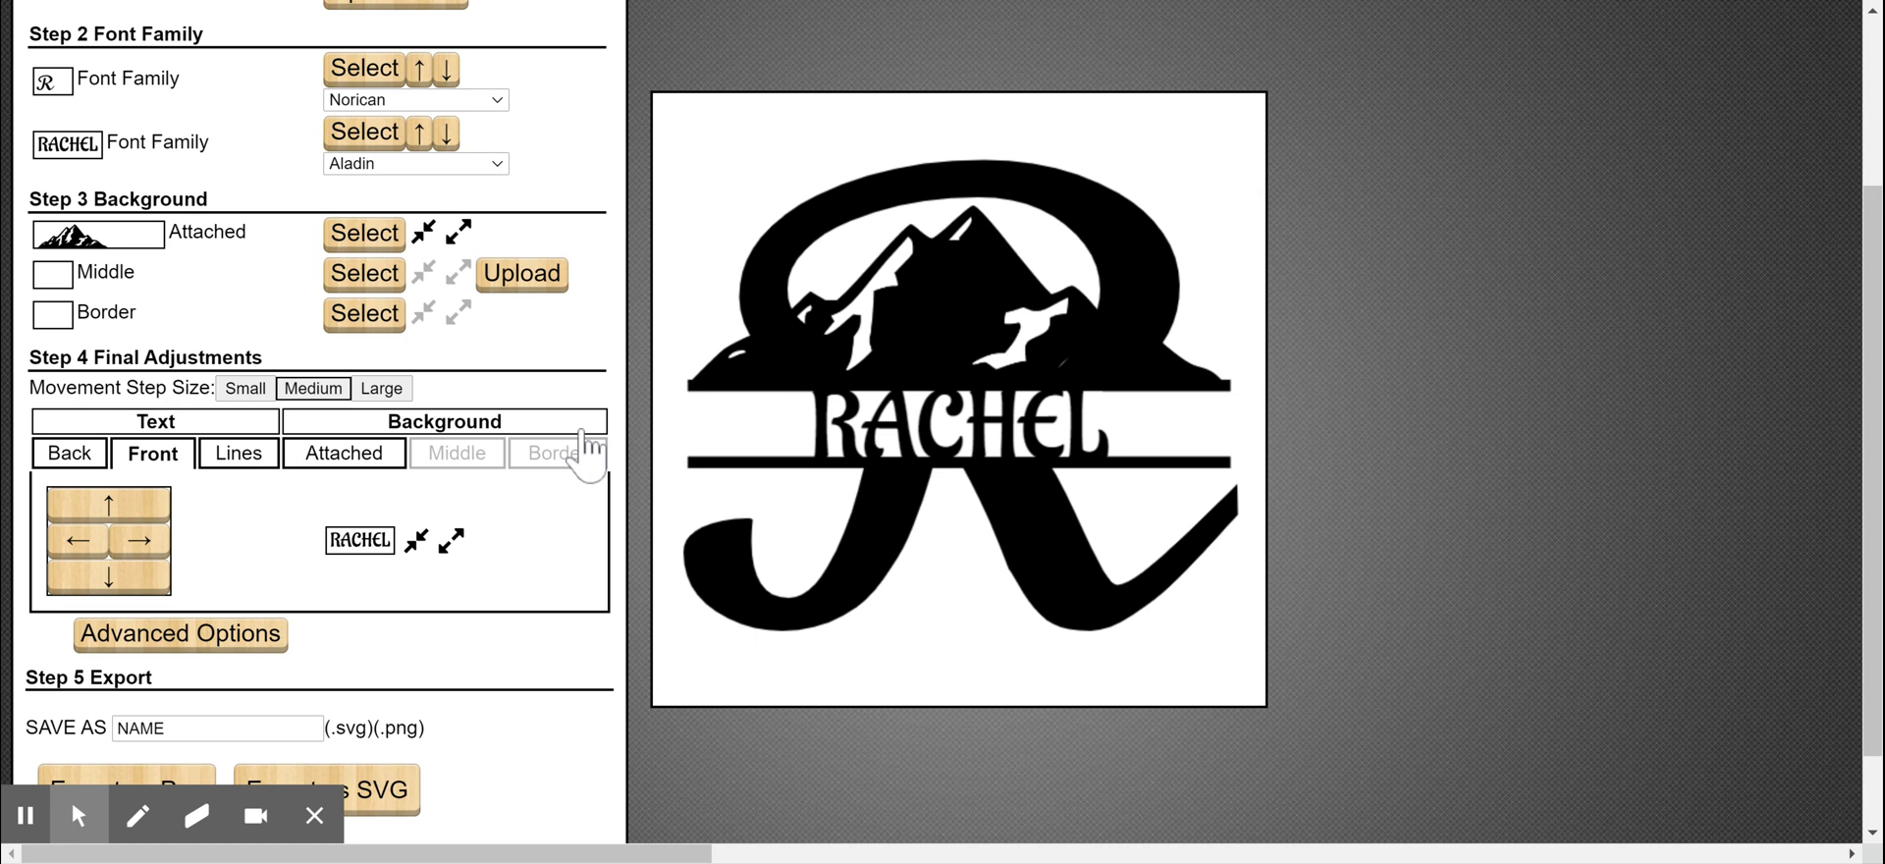
left_click(199, 235)
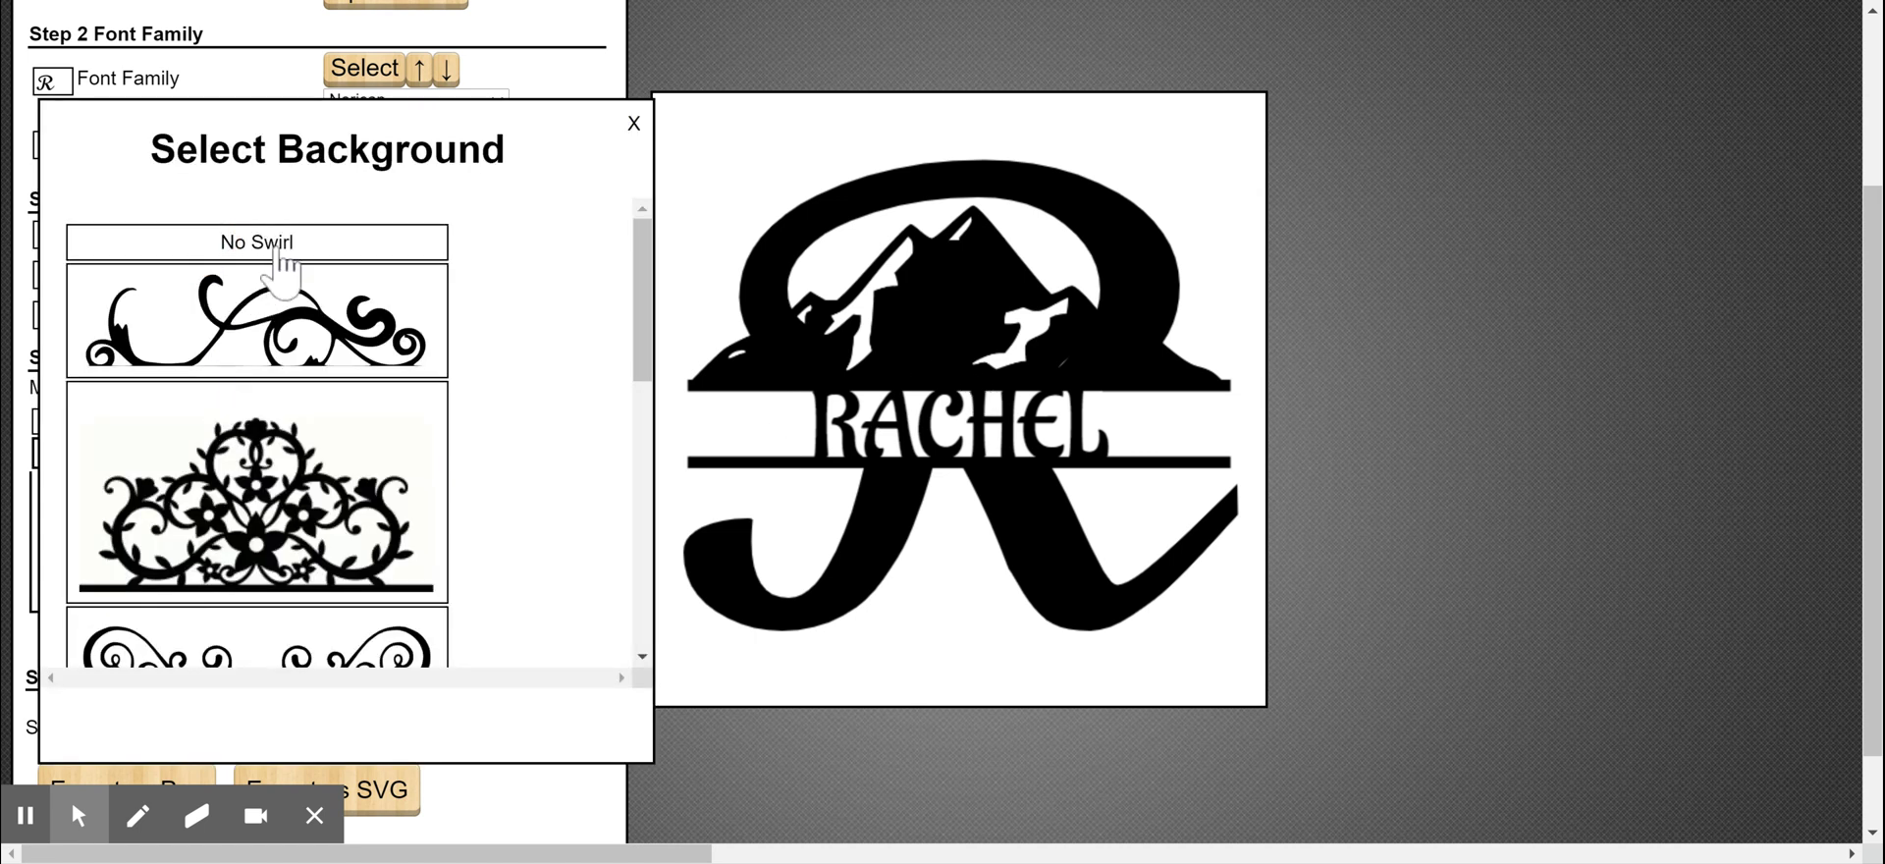
left_click(276, 126)
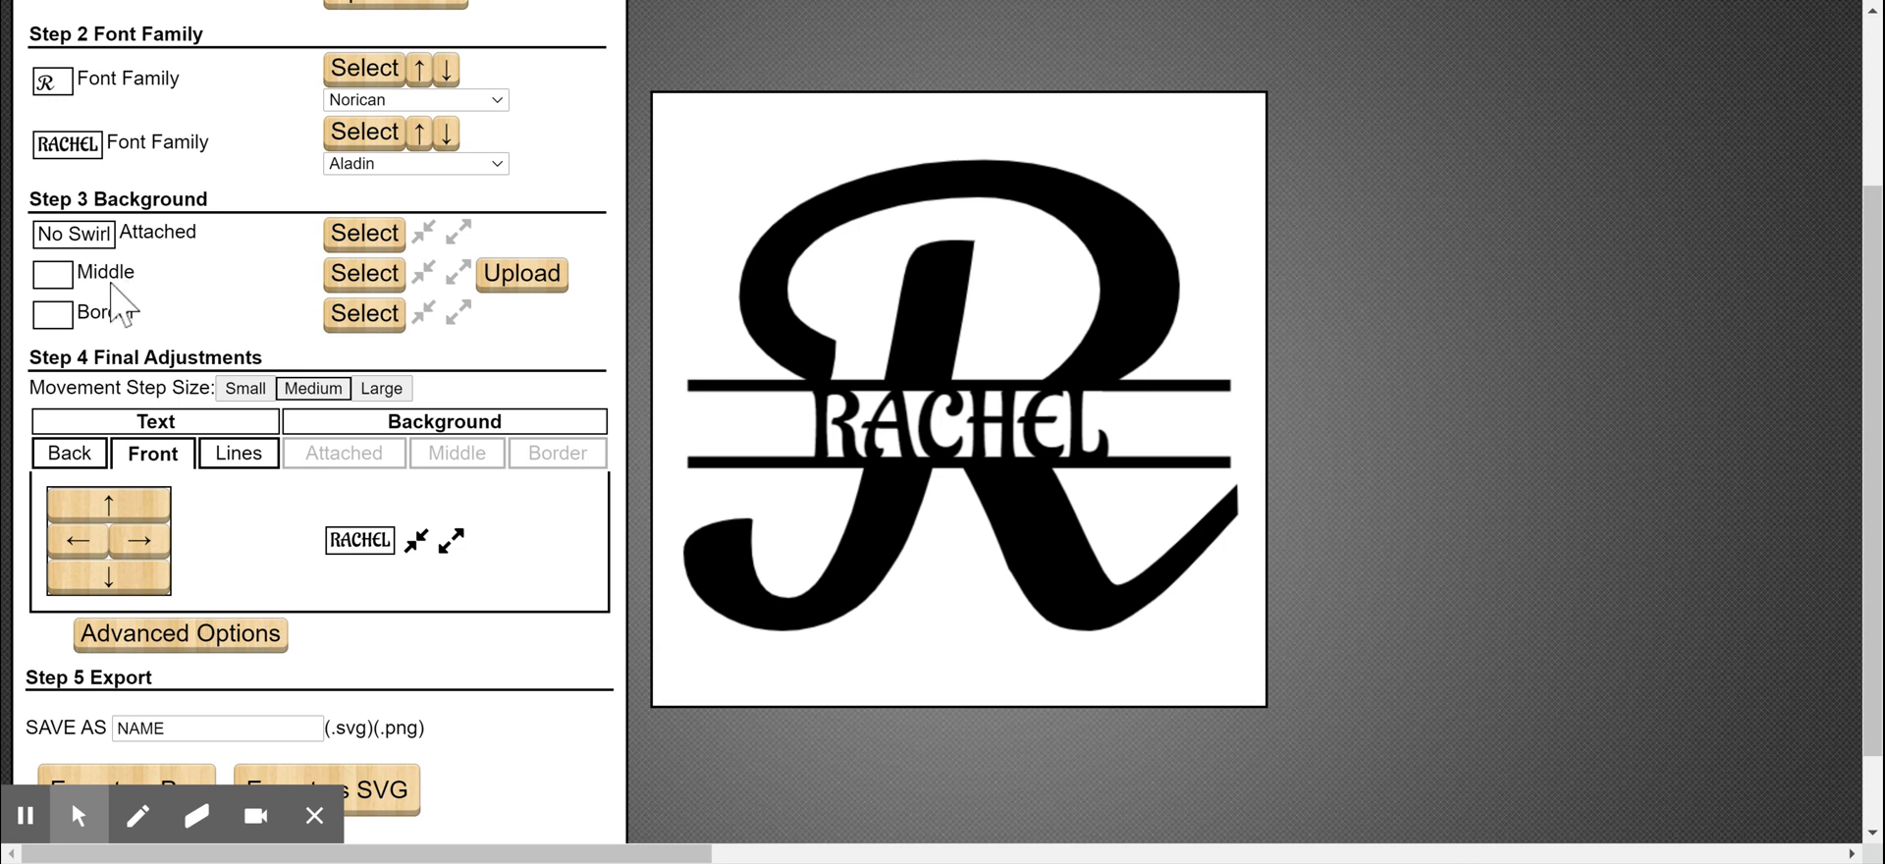
- Add the first sports car image as the middle background behind the R
left_click(113, 273)
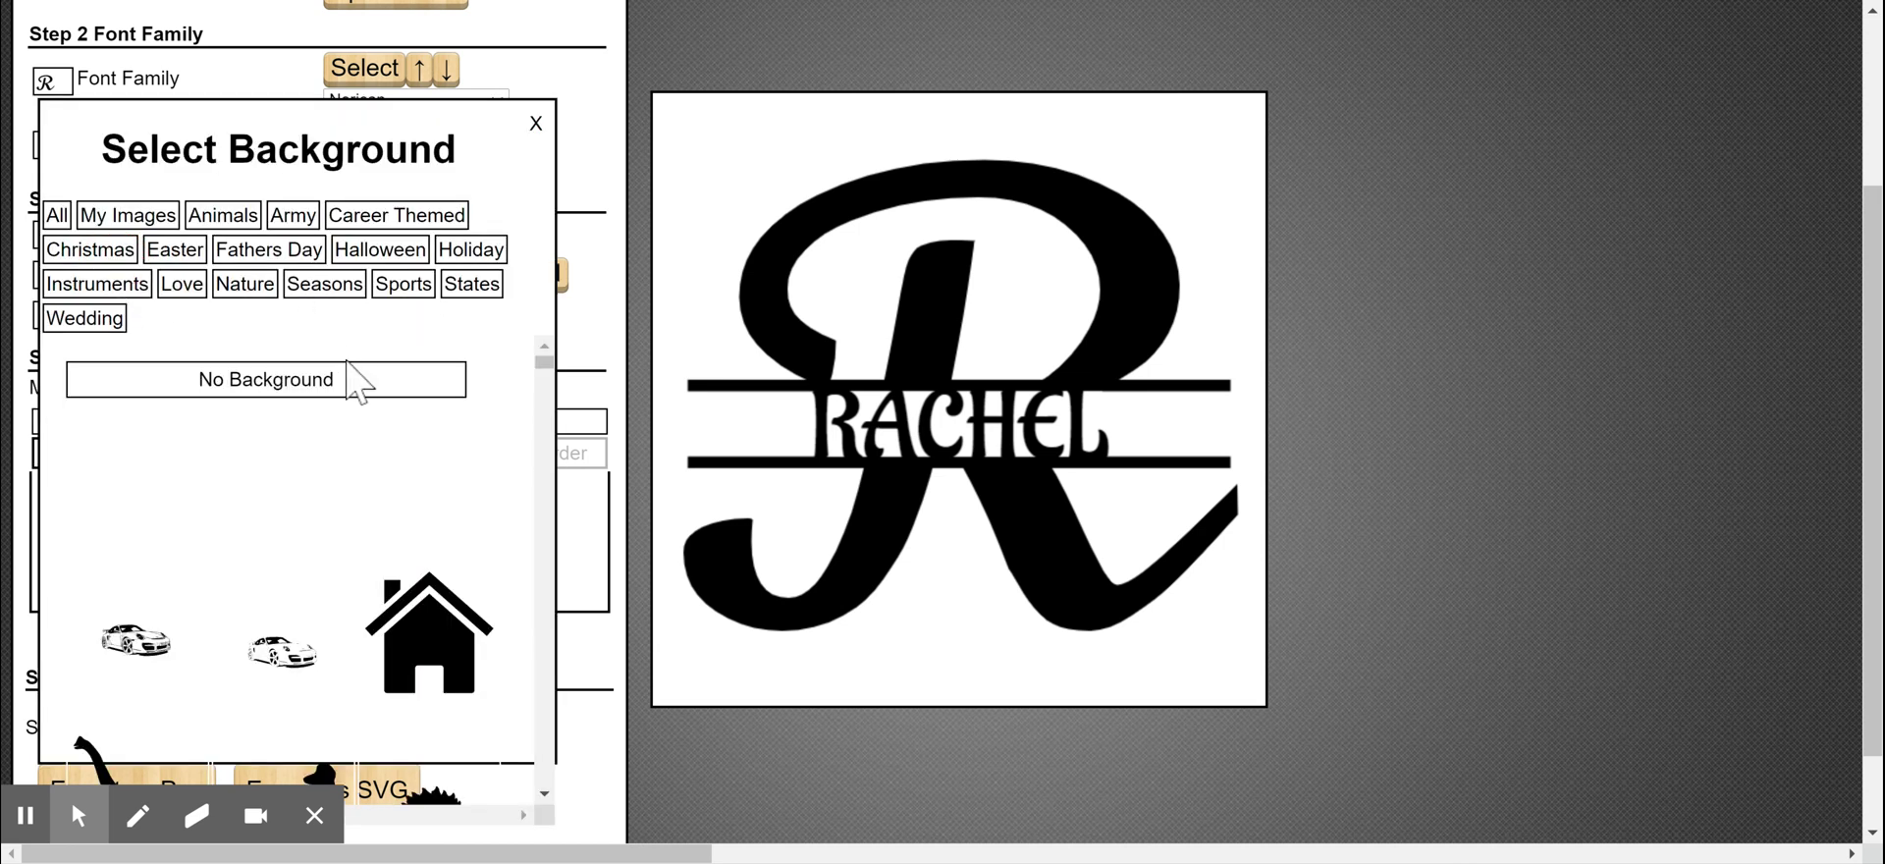
scroll(383, 402, "down", 5)
scroll(398, 432, "up", 5)
scroll(280, 639, "down", 3)
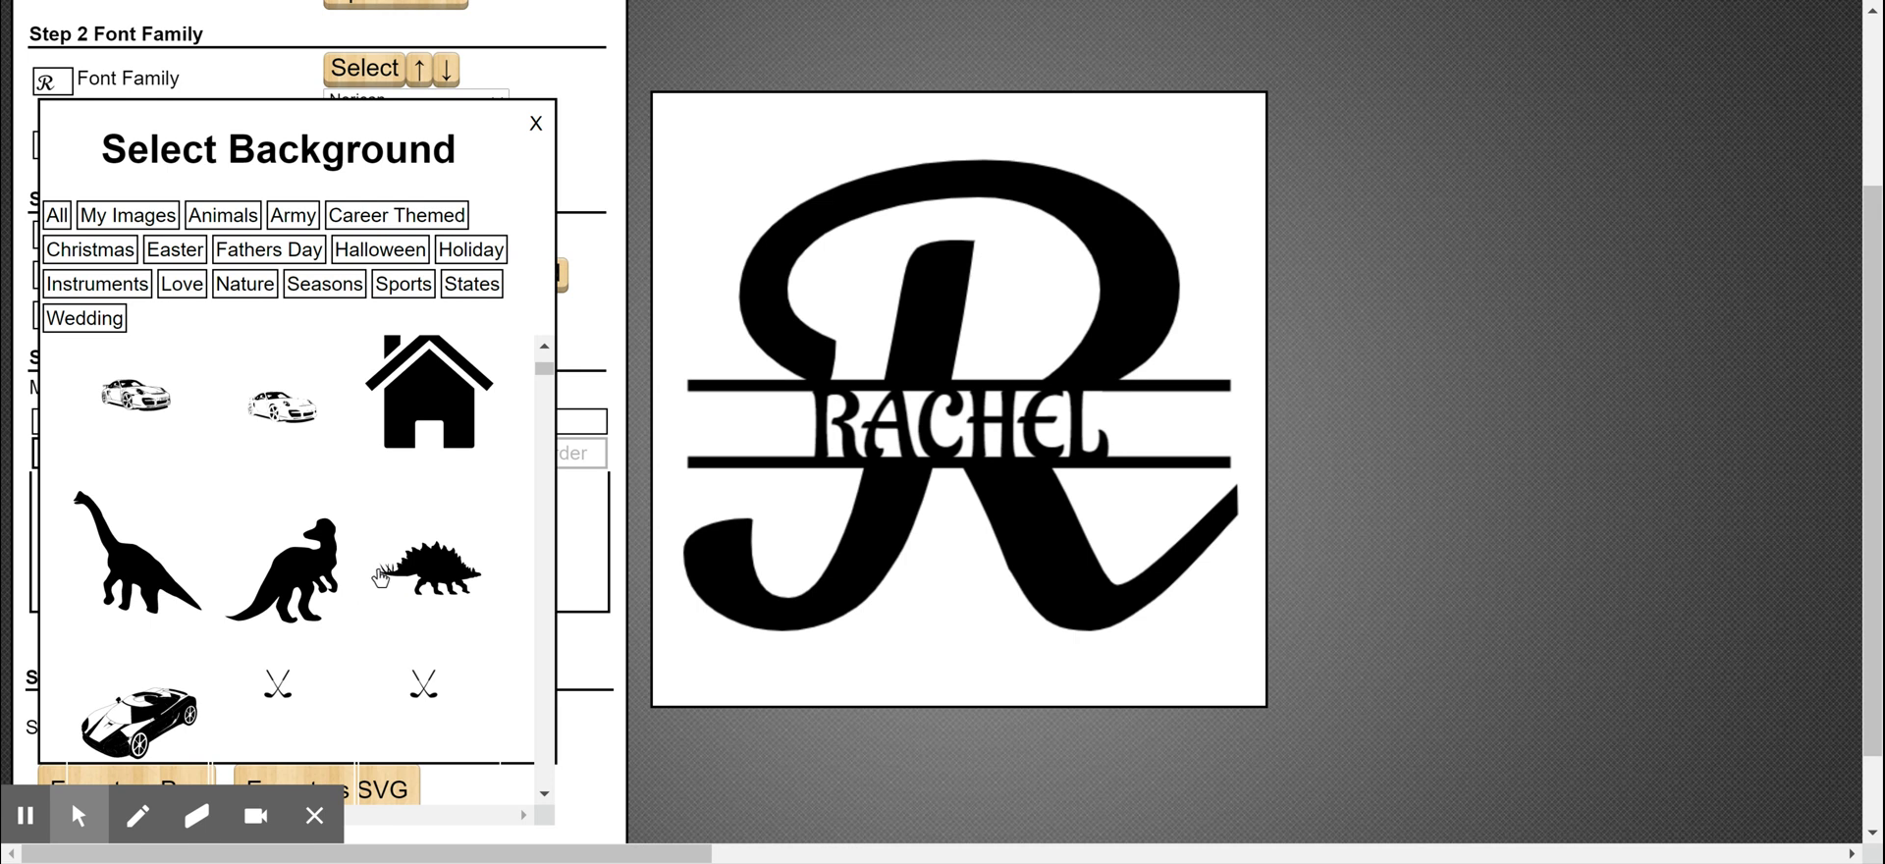
left_click(132, 398)
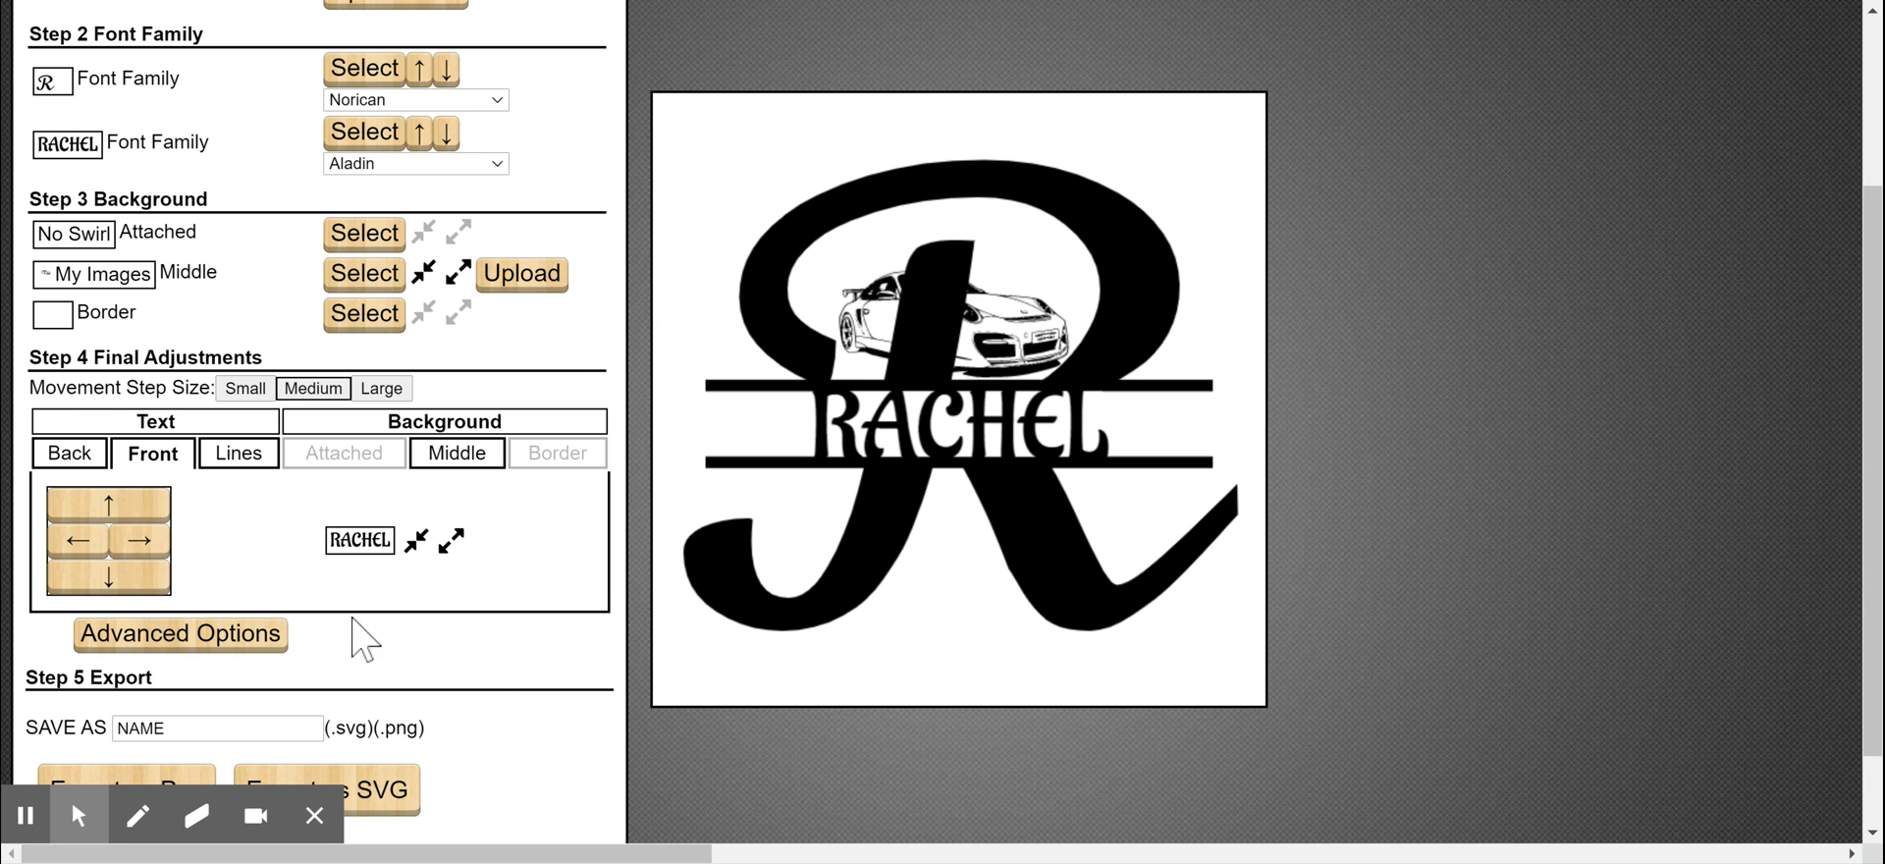
- Enlarge the middle car image by three steps so it extends across the R's bowl
left_click(483, 457)
left_click(460, 540)
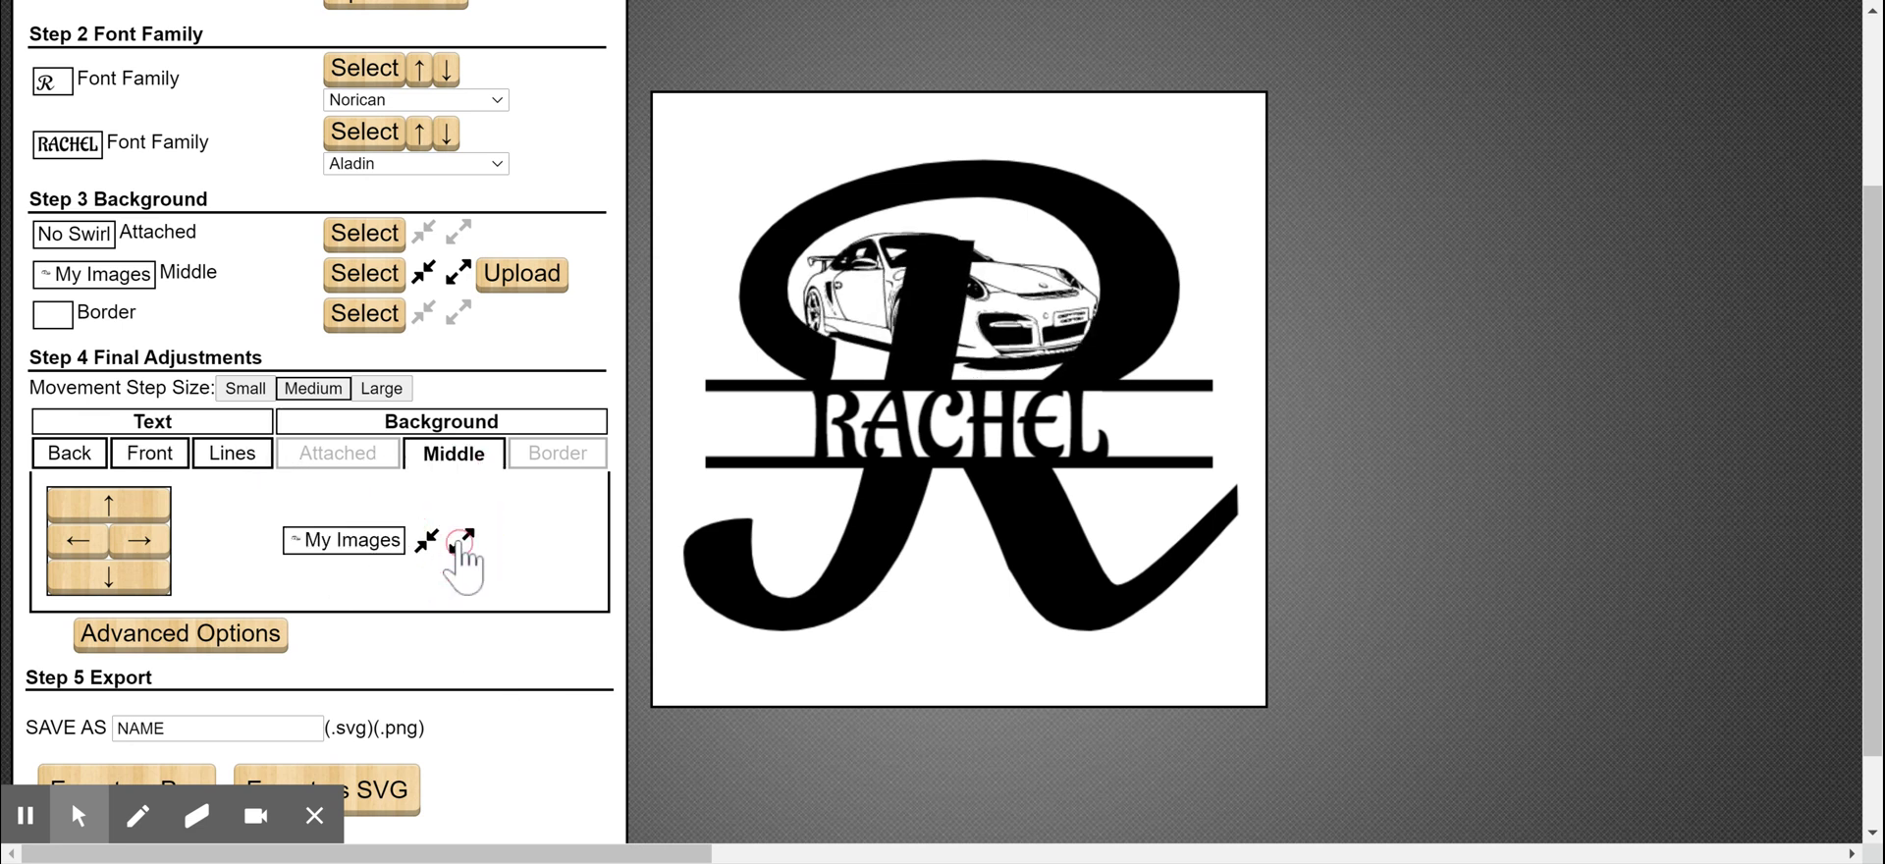
left_click(459, 540)
left_click(460, 540)
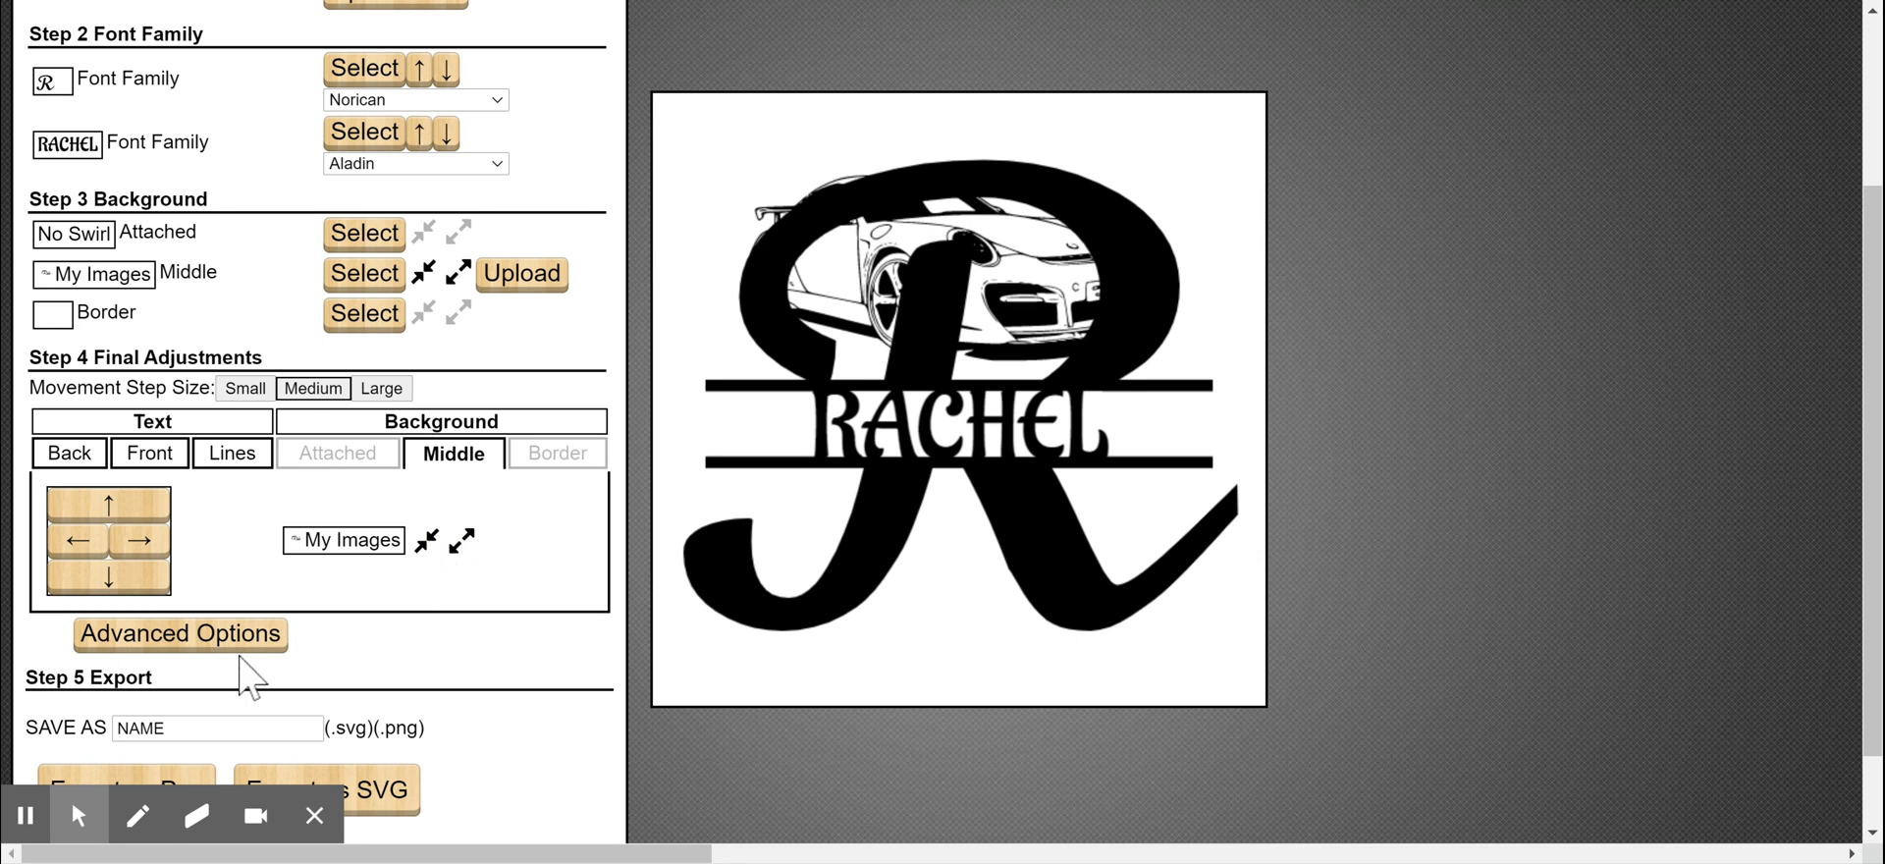
- Move the middle car image down three medium steps so it sits behind the upper line
left_click(153, 573)
left_click(153, 573)
left_click(154, 576)
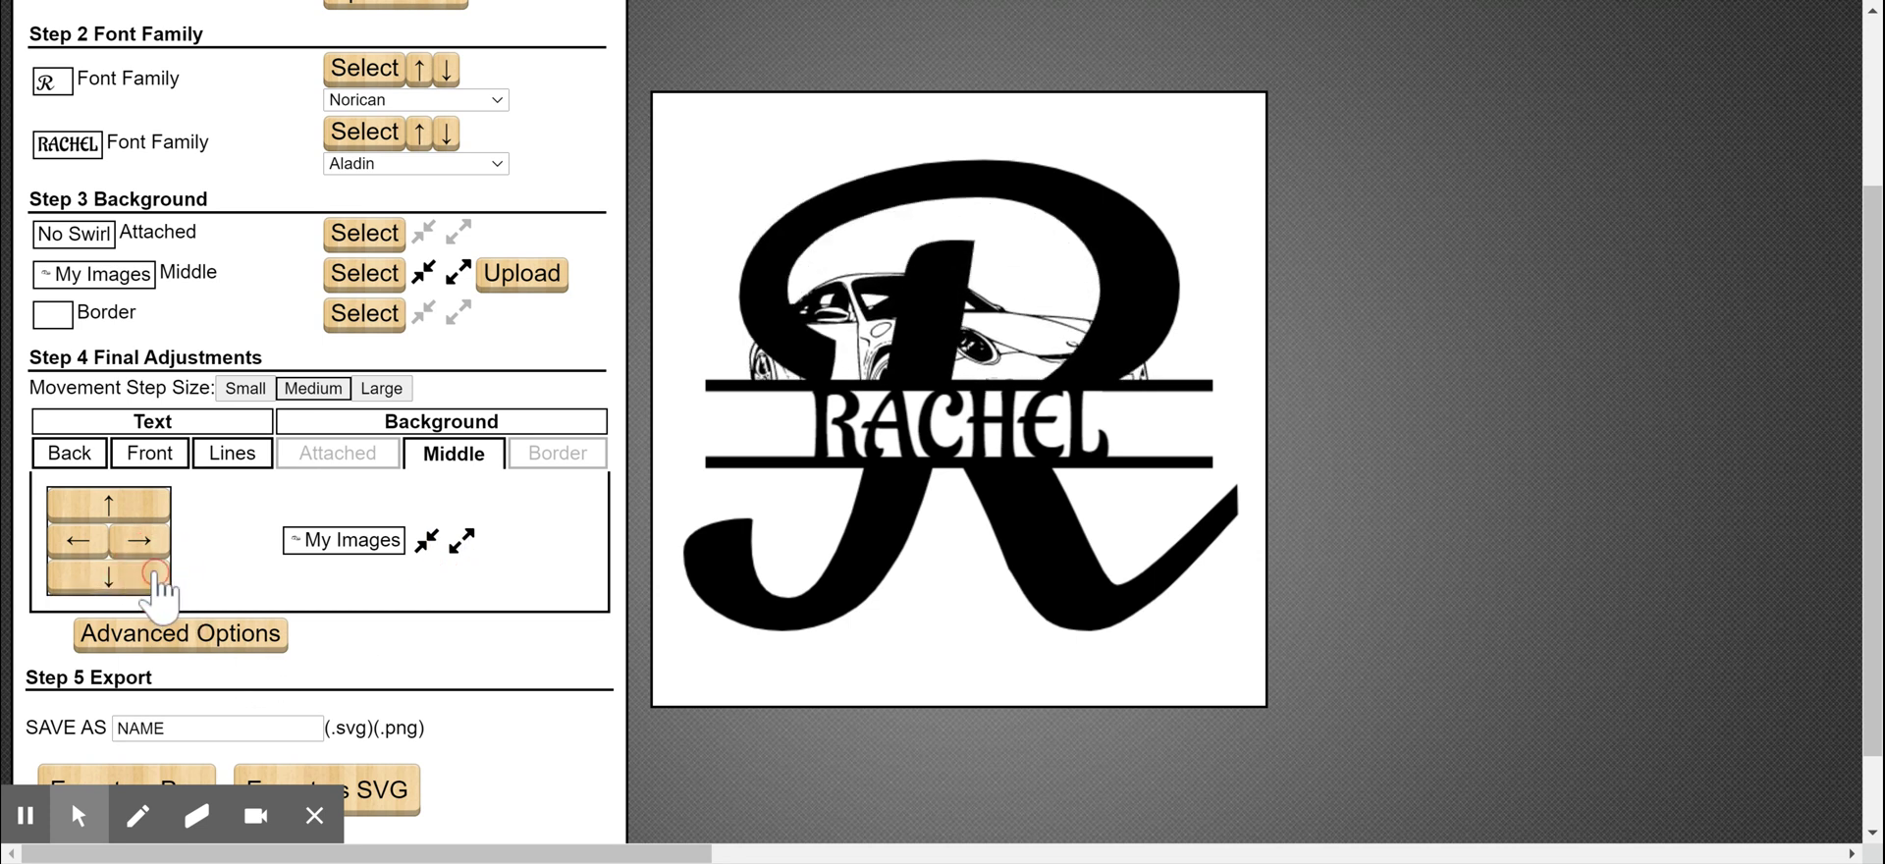
- Lower the middle car image behind the name in medium steps, and try the house as the middle background image instead
left_click(155, 576)
left_click(154, 575)
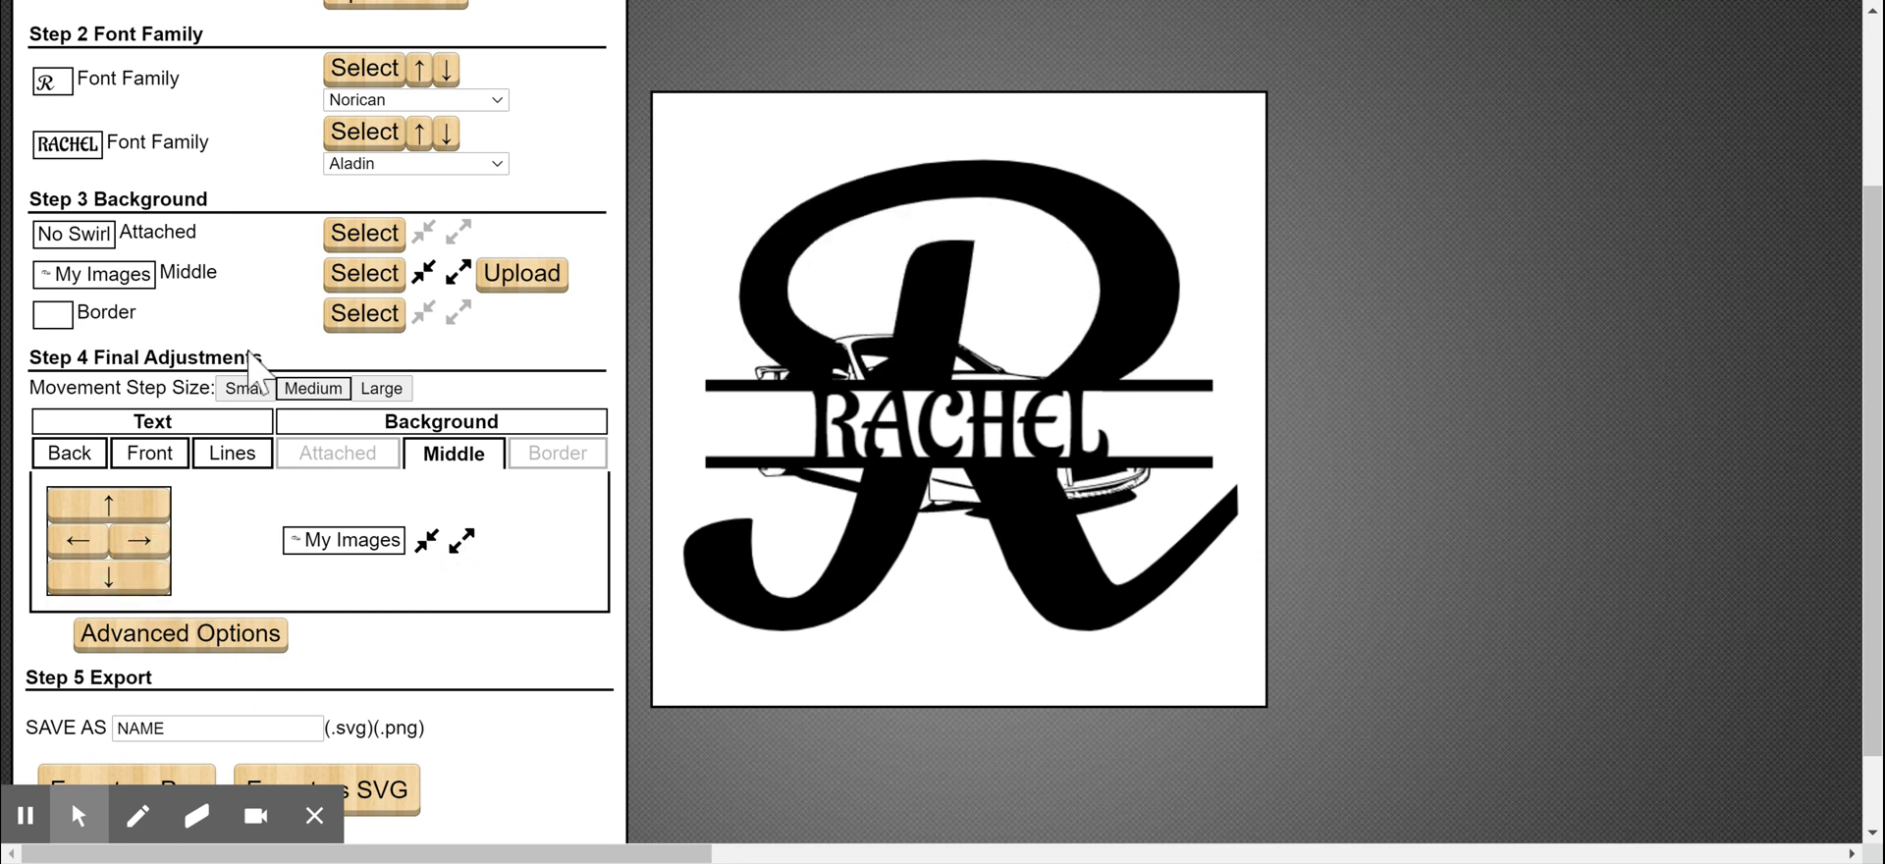
left_click(195, 274)
left_click(435, 626)
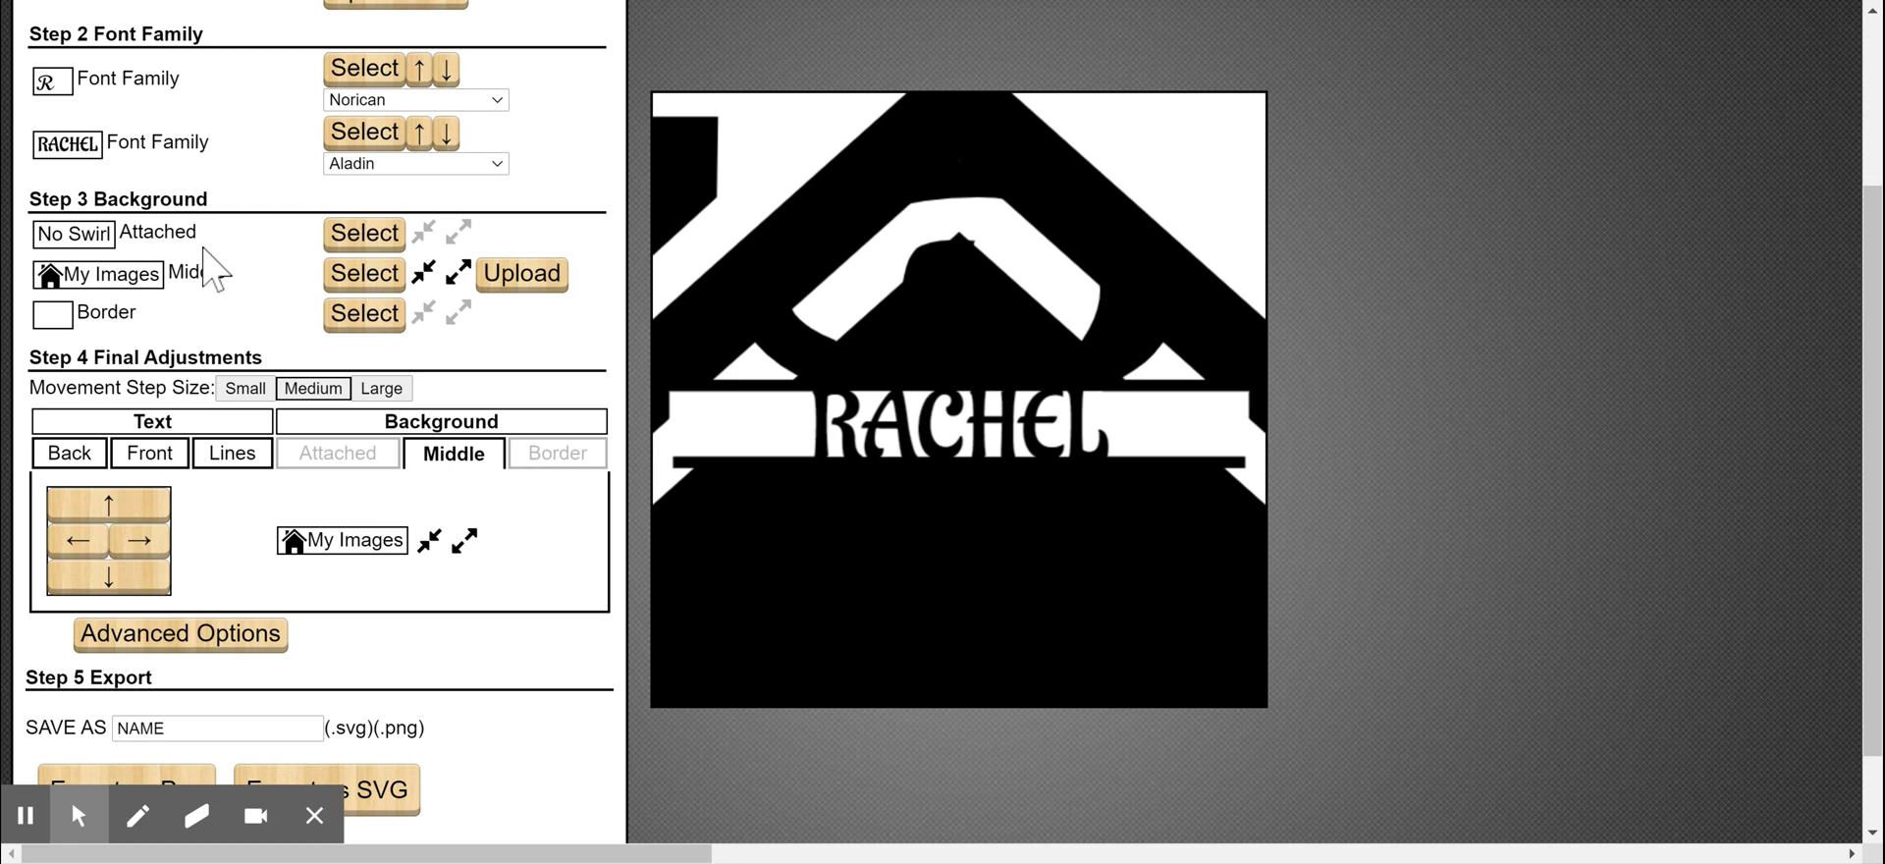
- Replace the middle background with the long-necked dinosaur and shrink it in steps until its body fits behind the letter R
left_click(200, 278)
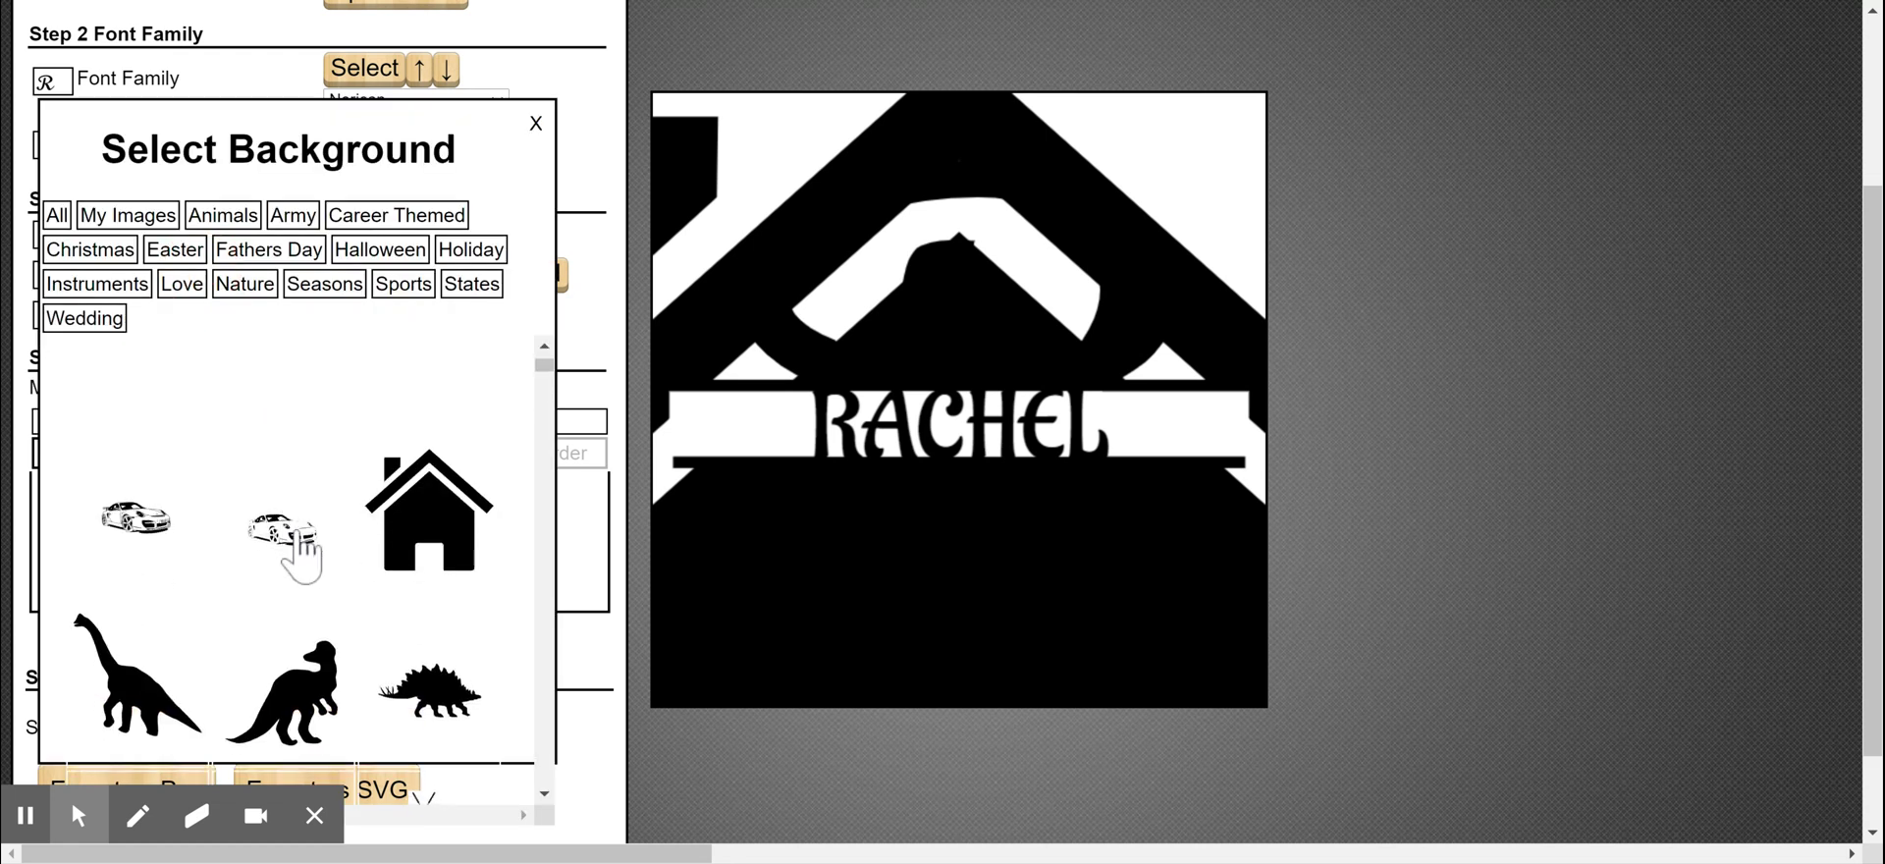
left_click(187, 585)
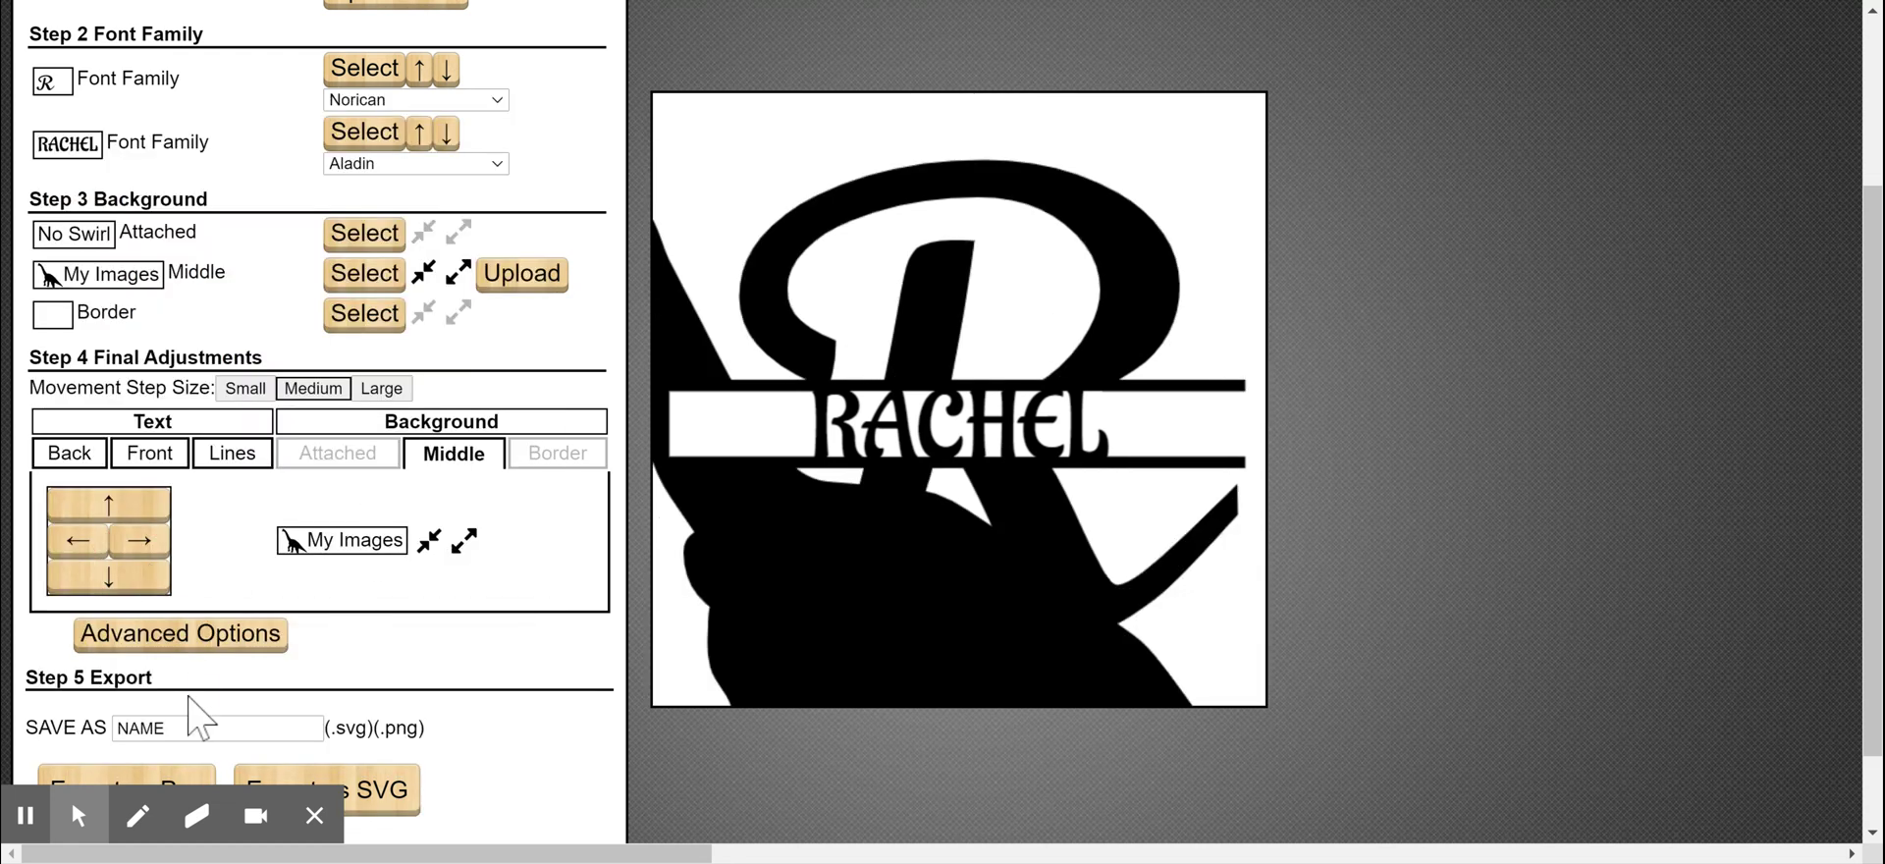
left_click(432, 539)
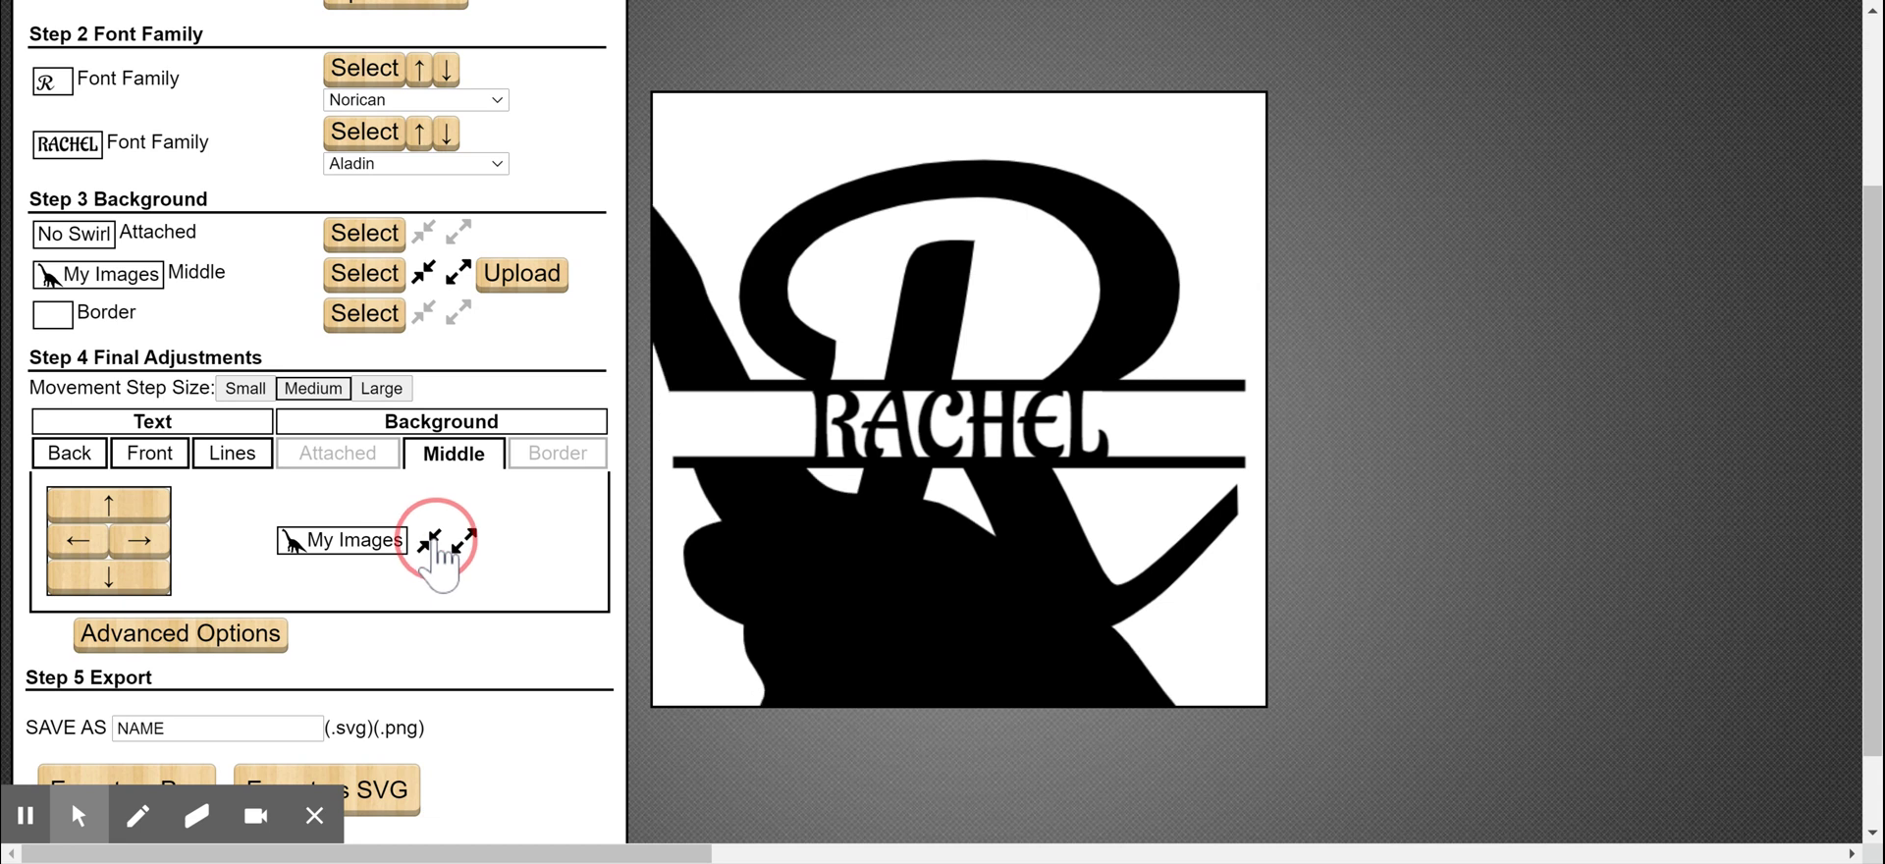
left_click(432, 539)
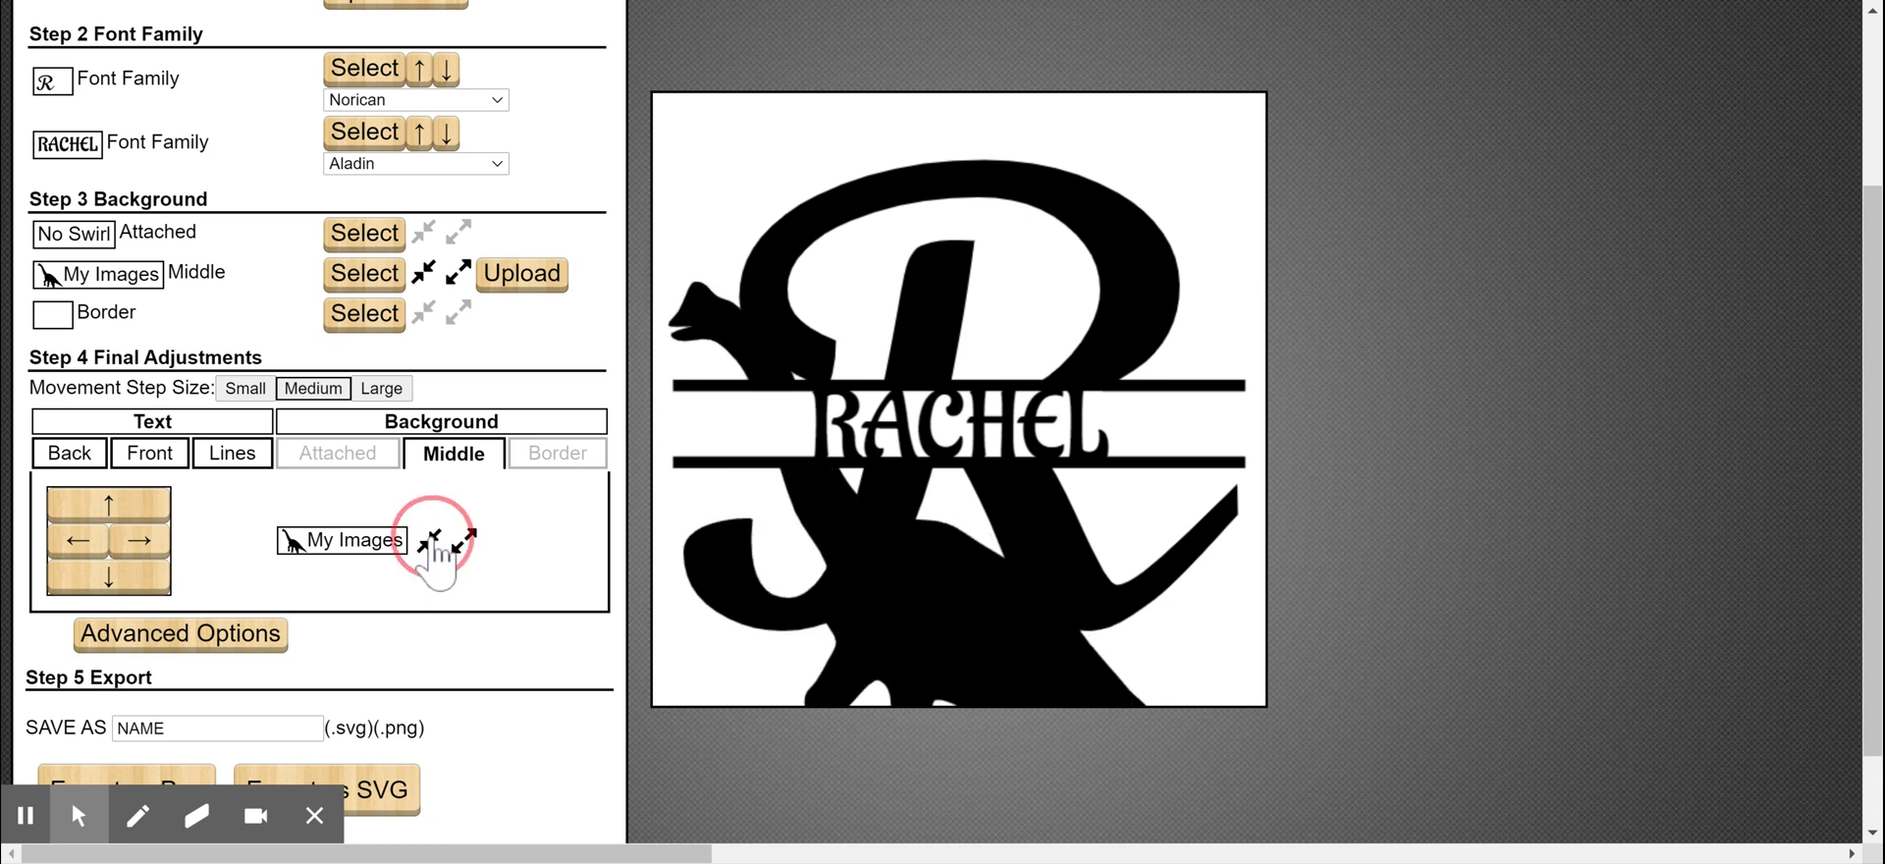
left_click(432, 539)
- Move the middle dinosaur image up in medium steps until its head rises above the R
left_click(110, 505)
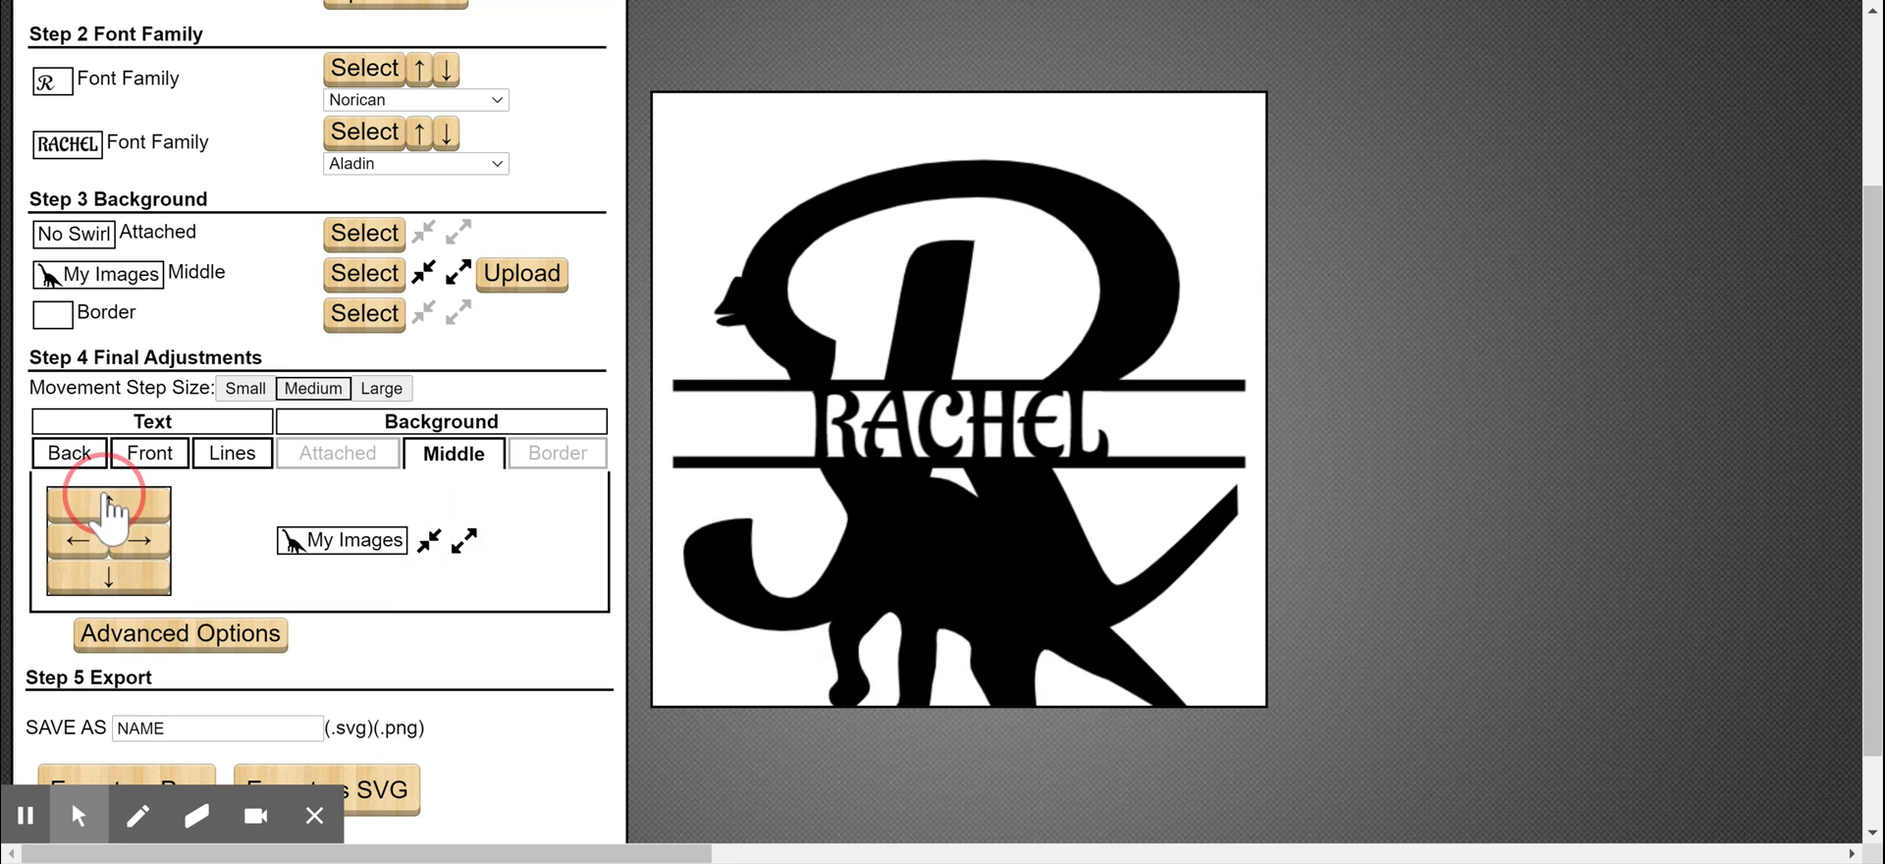
left_click(112, 504)
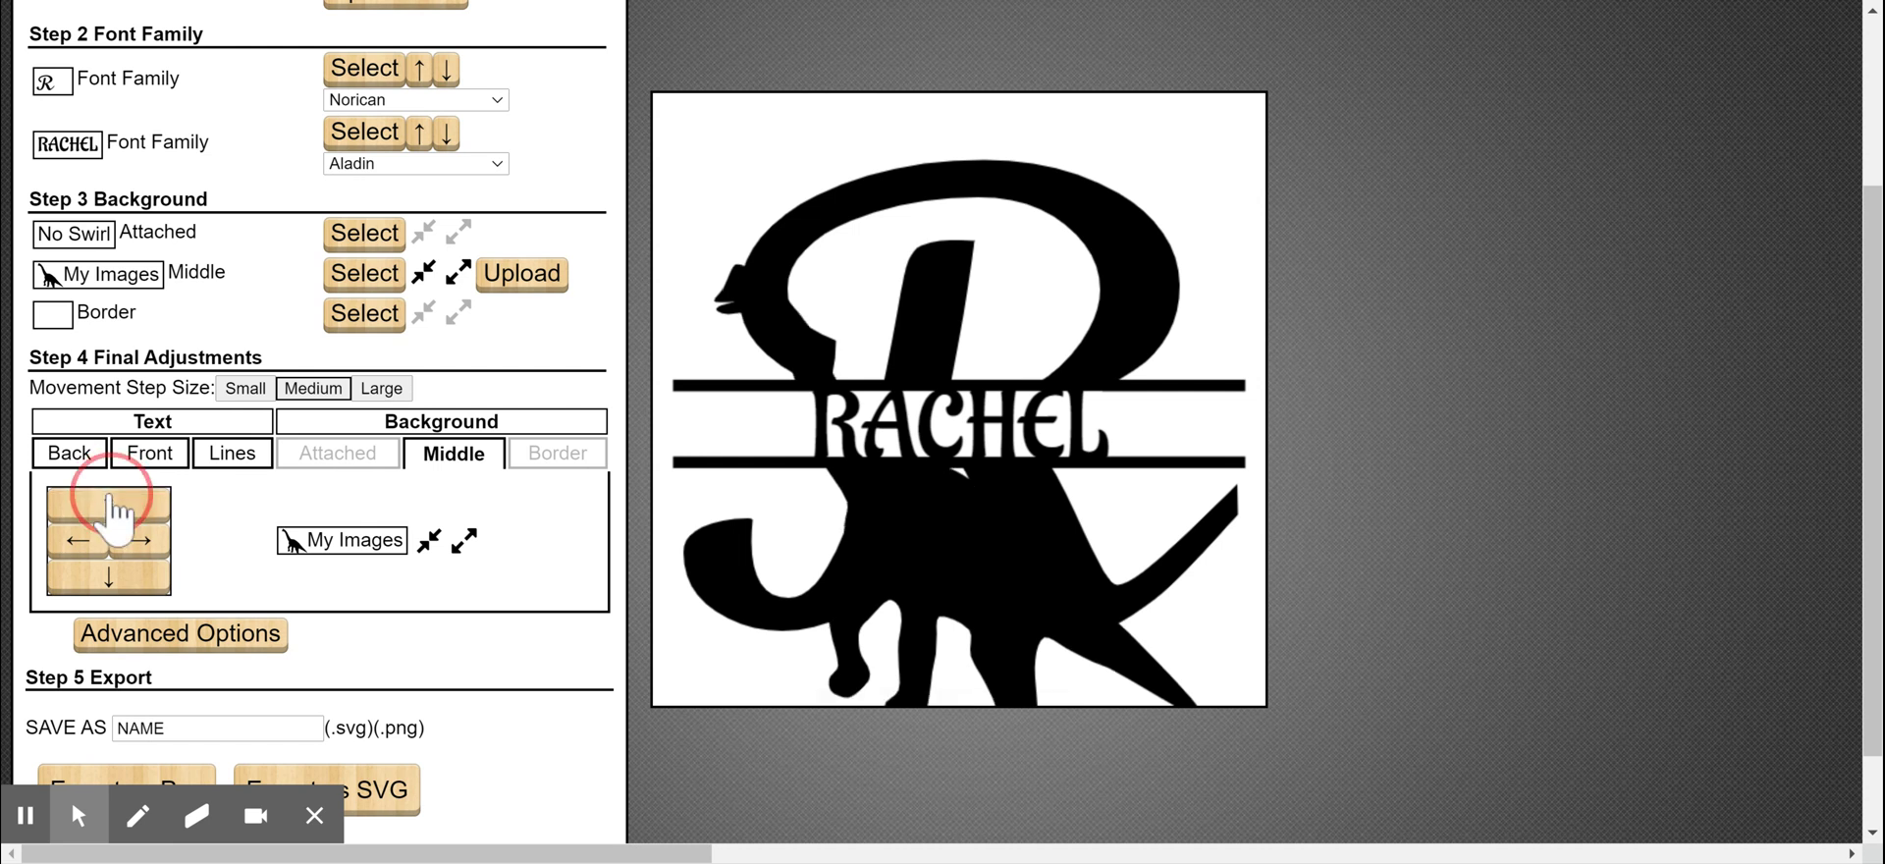
left_click(114, 505)
left_click(121, 508)
left_click(125, 510)
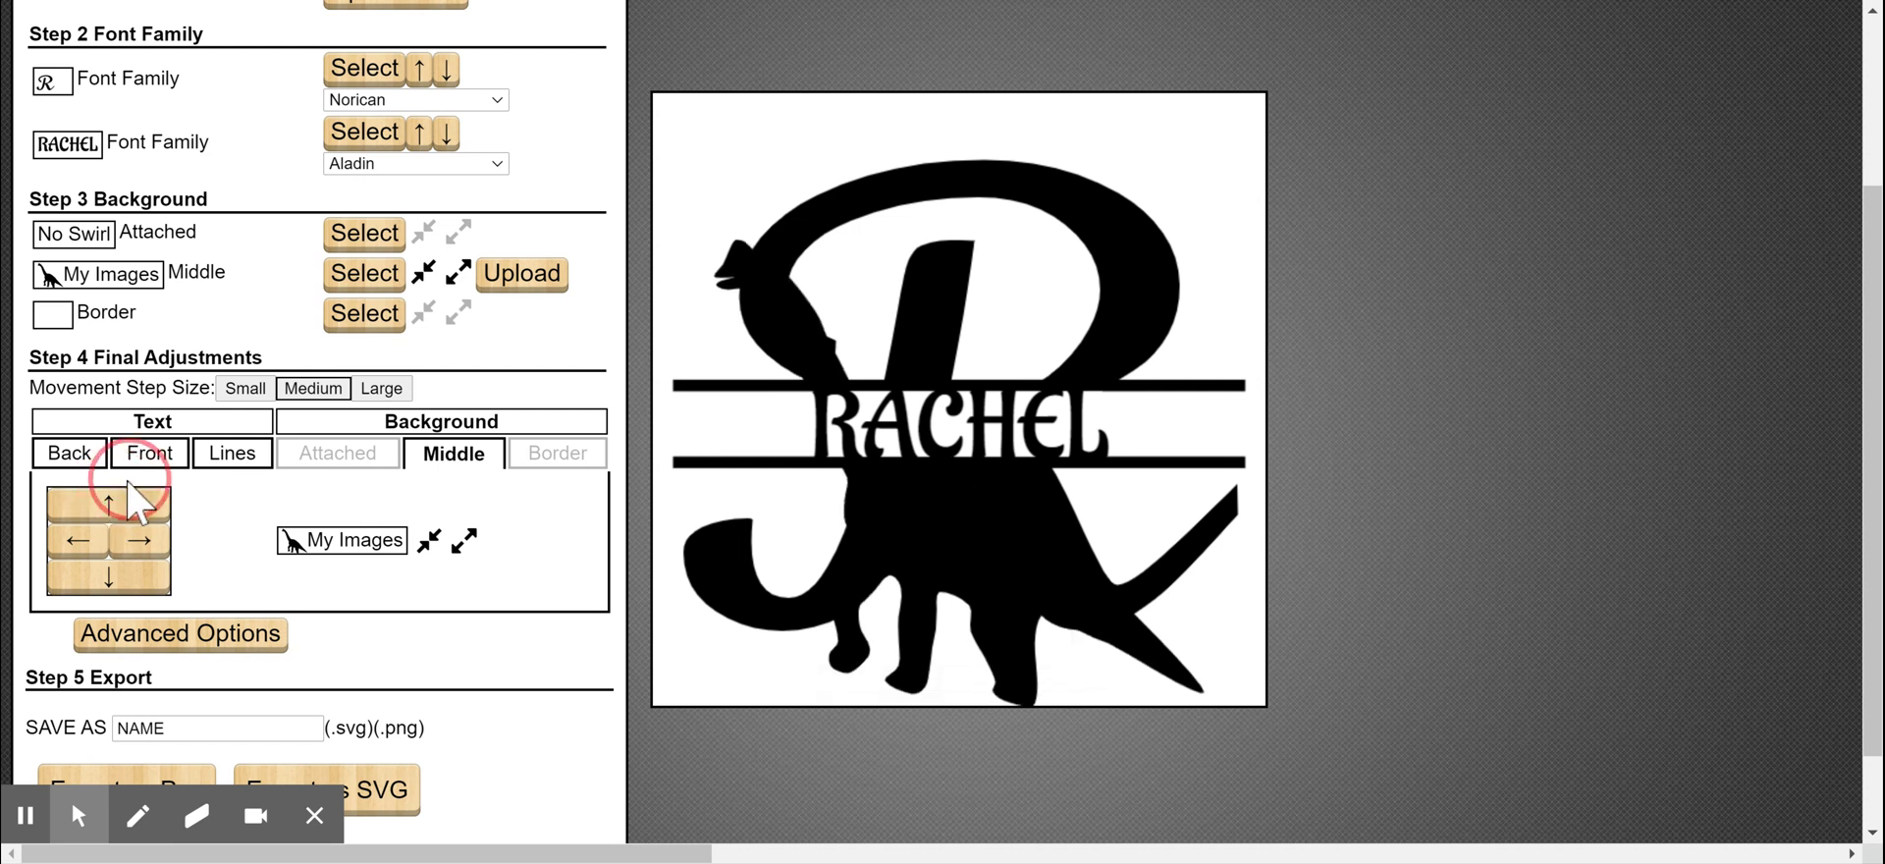
left_click(125, 510)
left_click(125, 510)
left_click(124, 510)
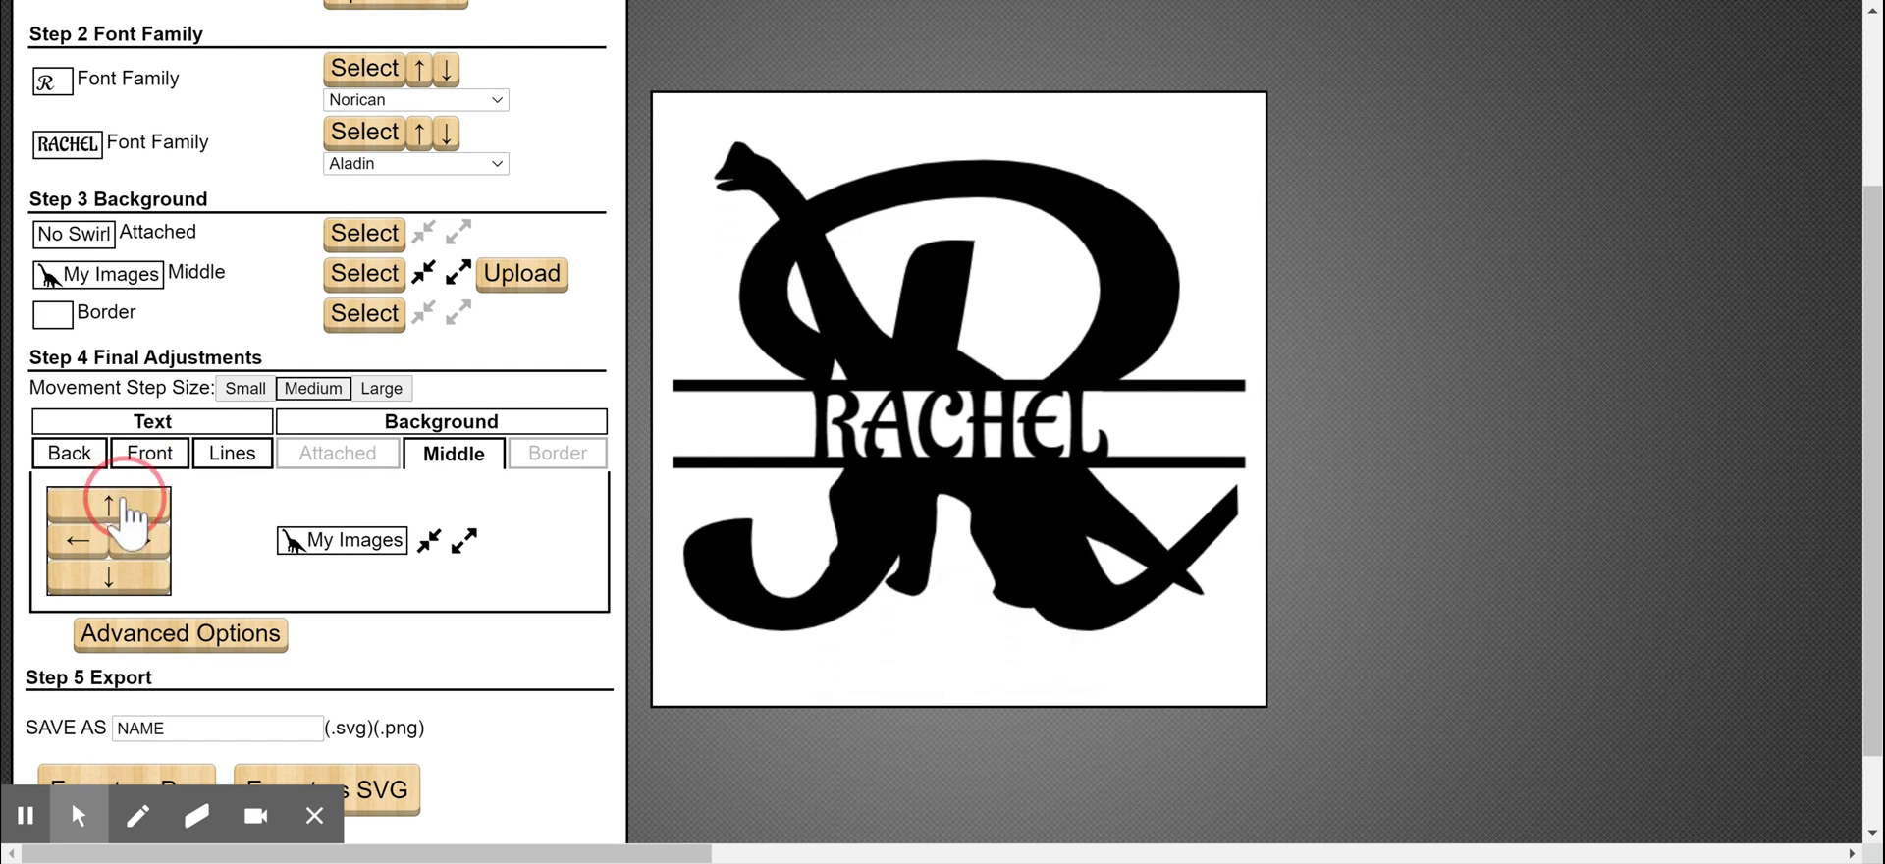
left_click(124, 510)
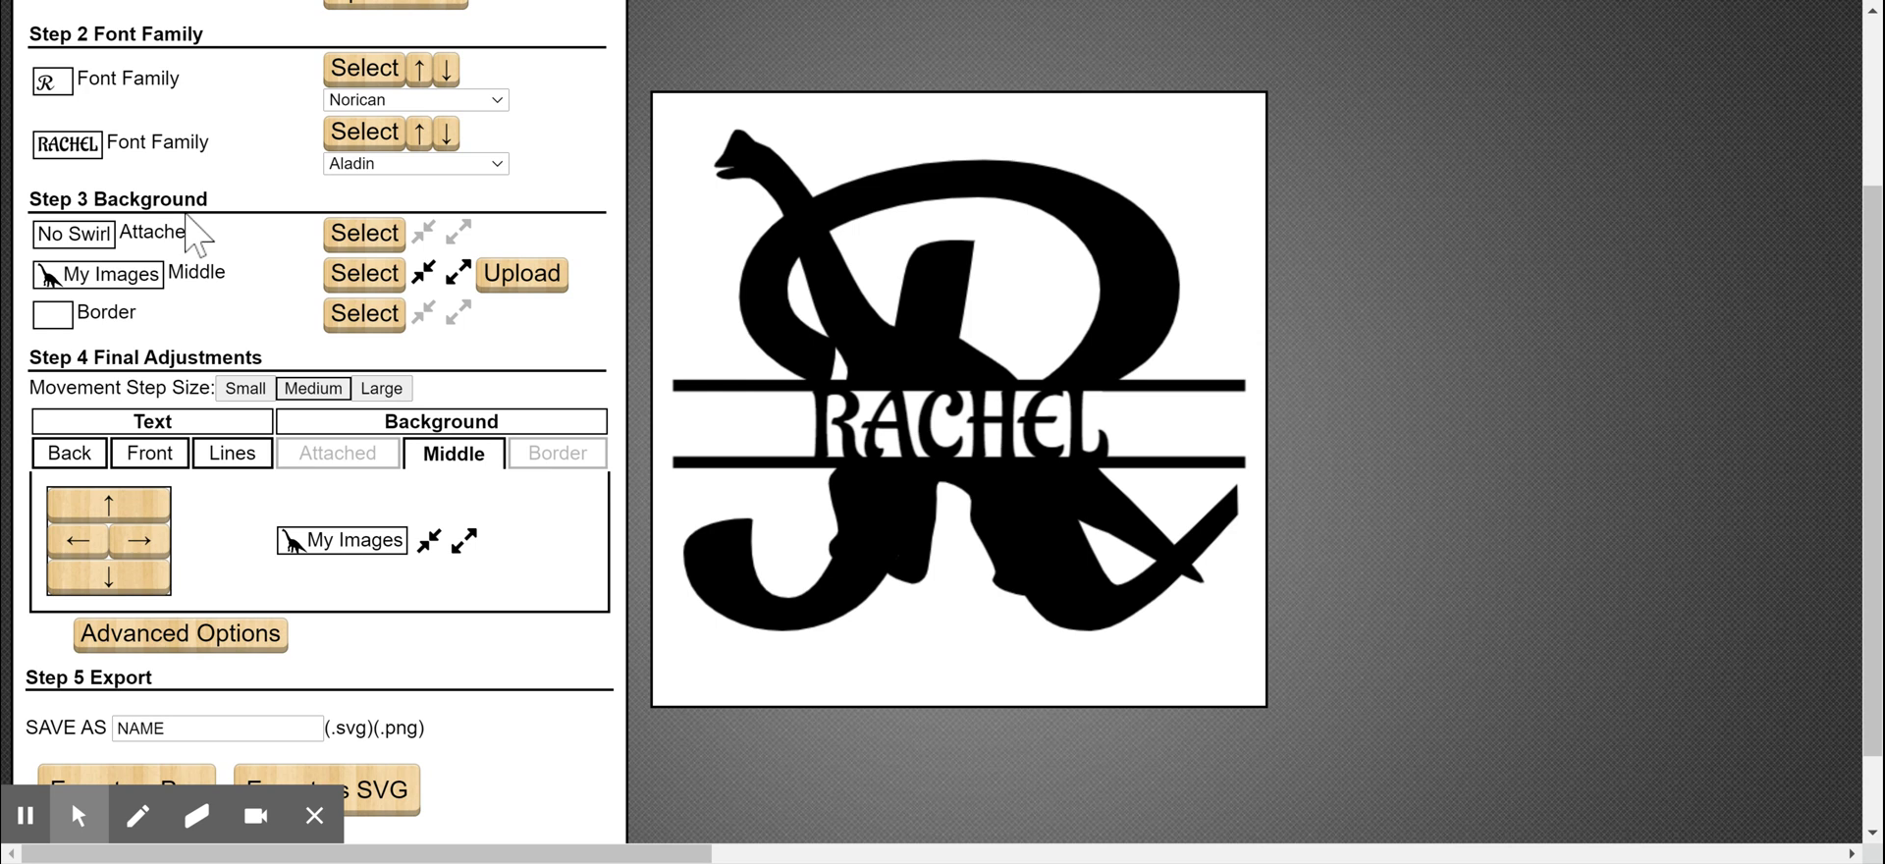
- Remove the R from the behind text and update the design text
scroll(196, 236, "up", 3)
double_click(129, 197)
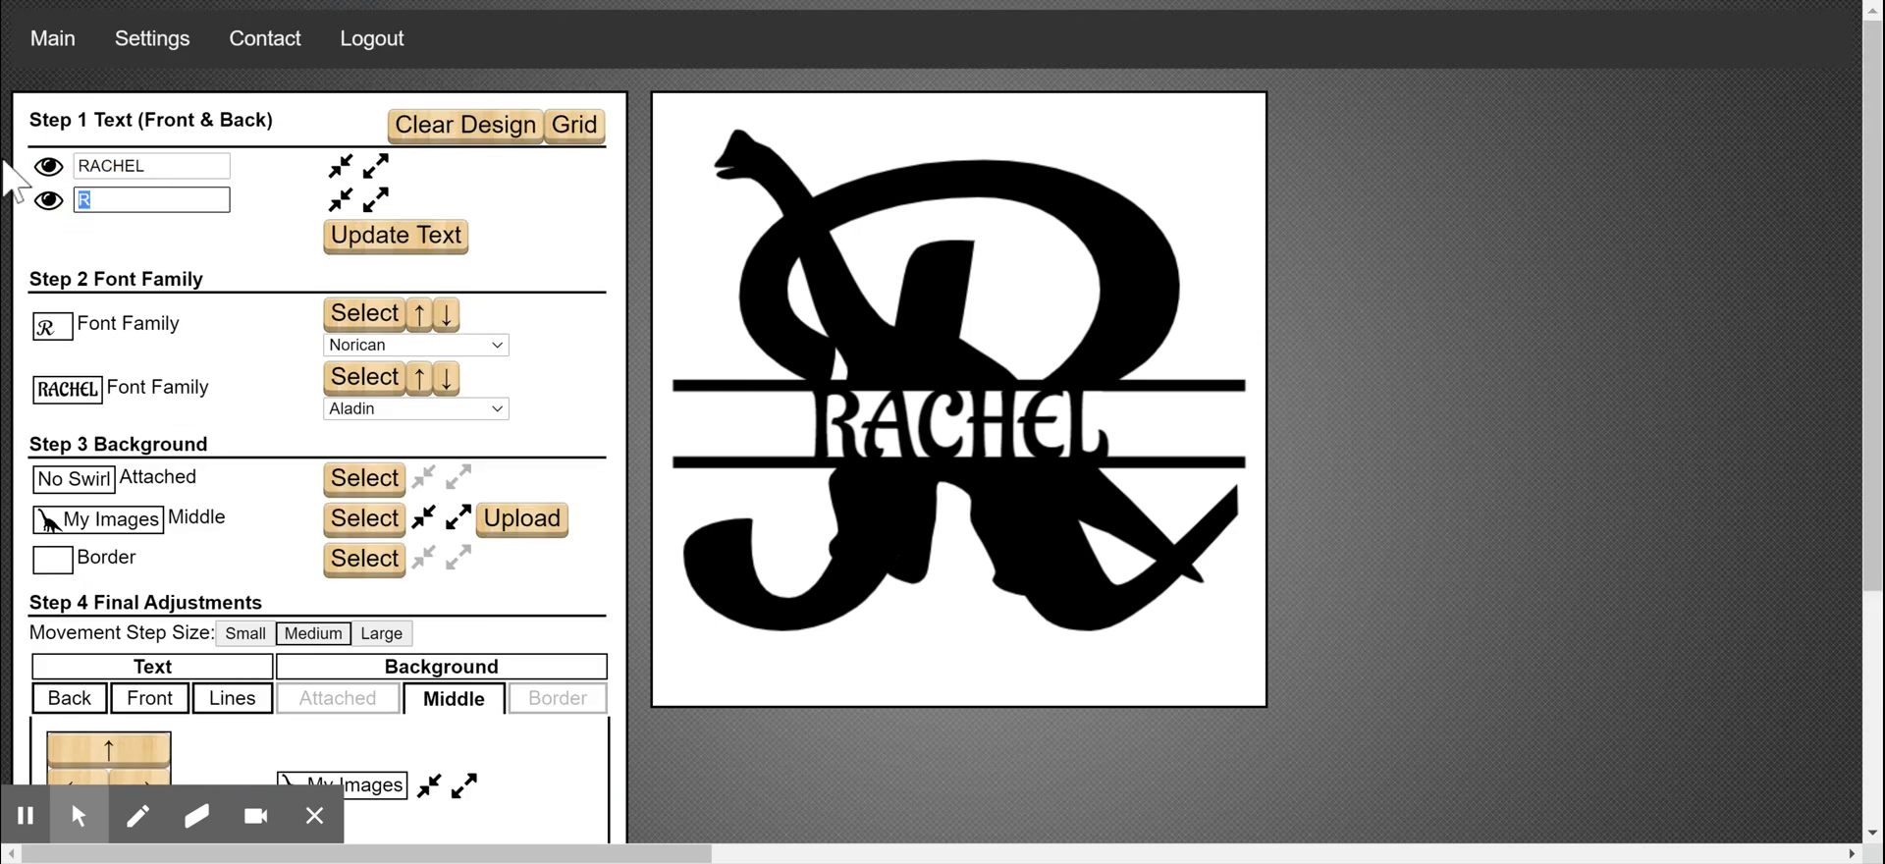
left_click(432, 236)
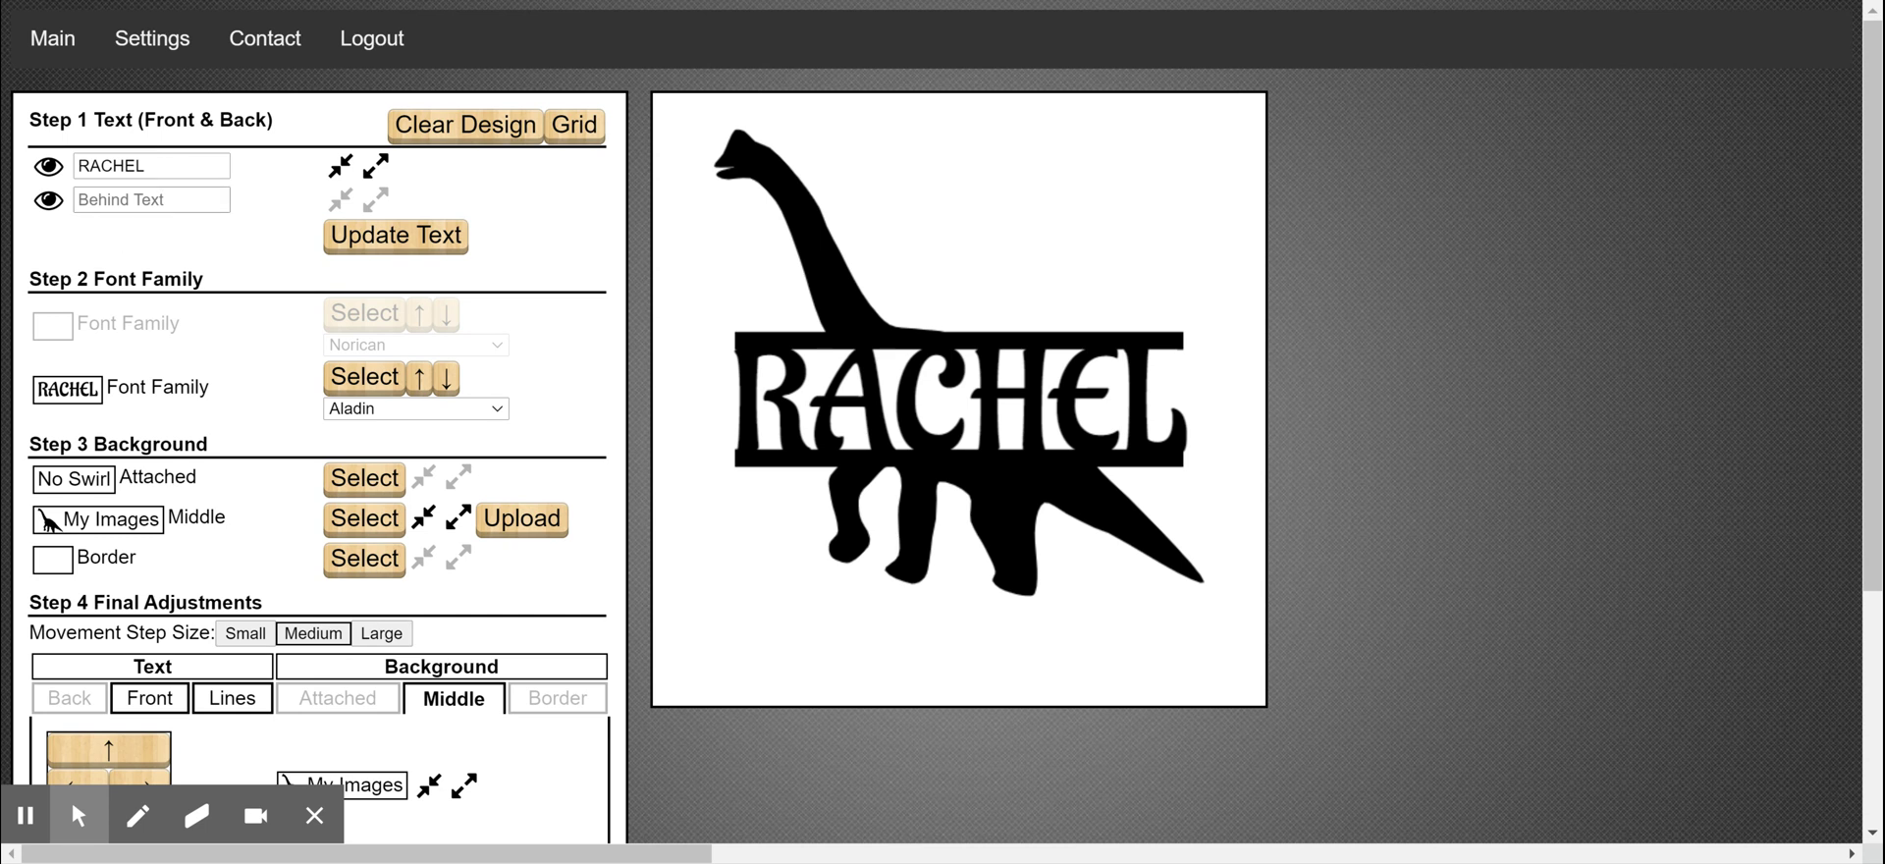
- Add the thick square border with a hanging ring at its top around the name and dinosaur
left_click(114, 557)
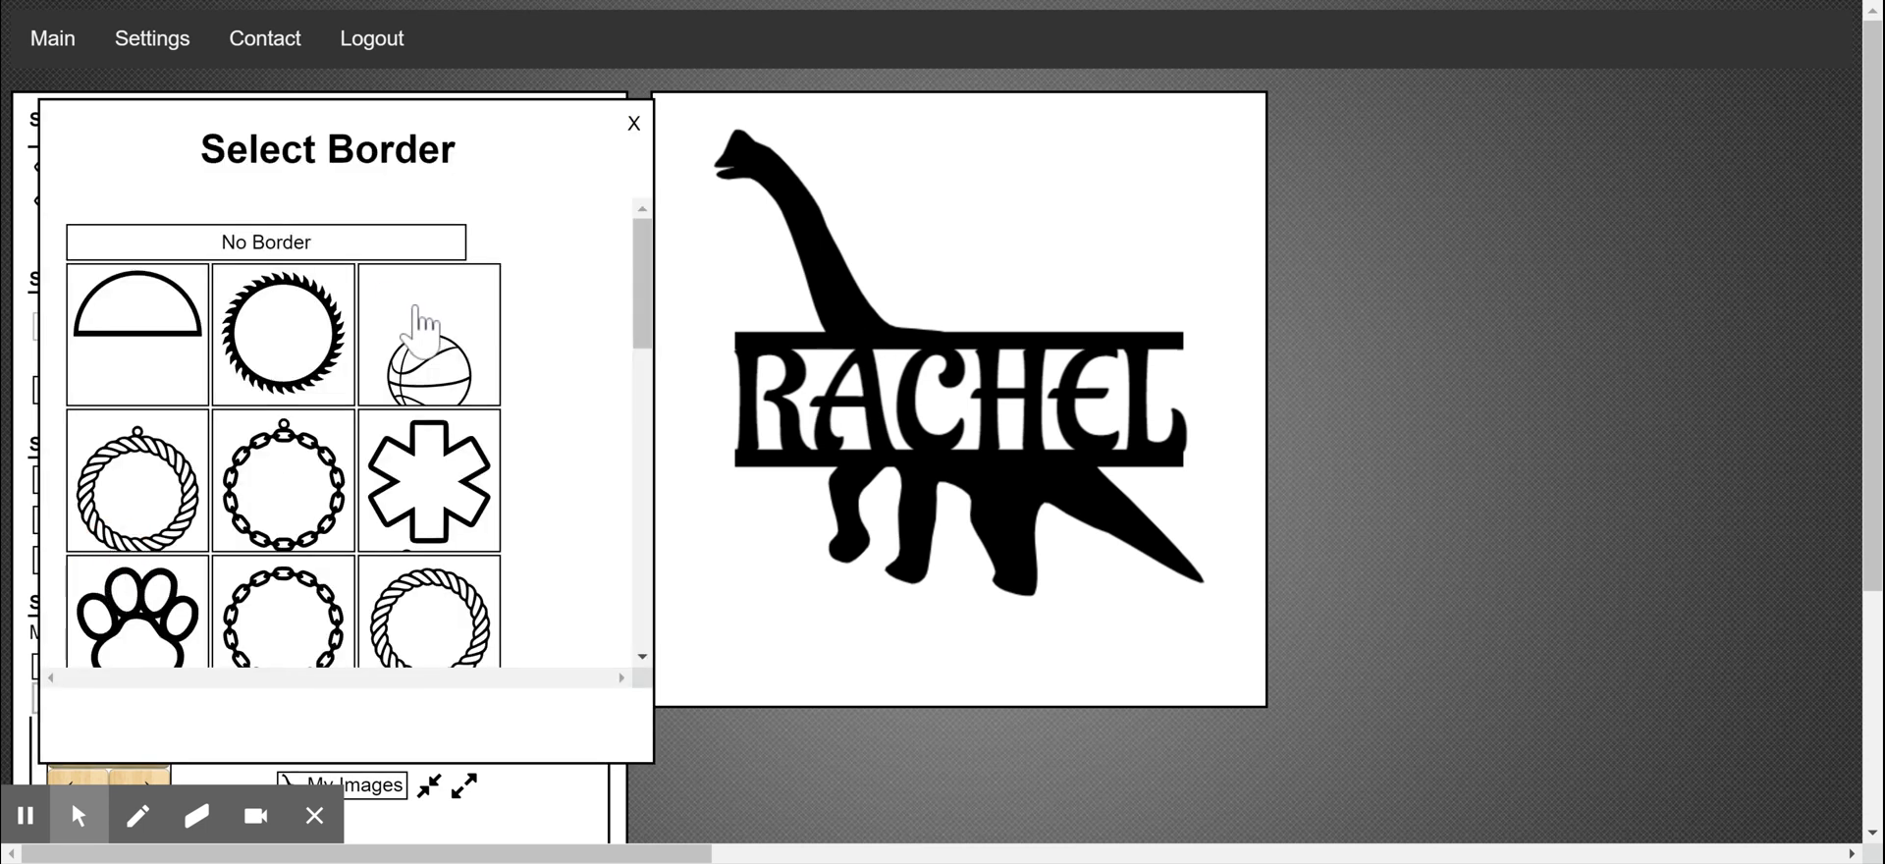
scroll(432, 377, "down", 1)
scroll(452, 412, "down", 2)
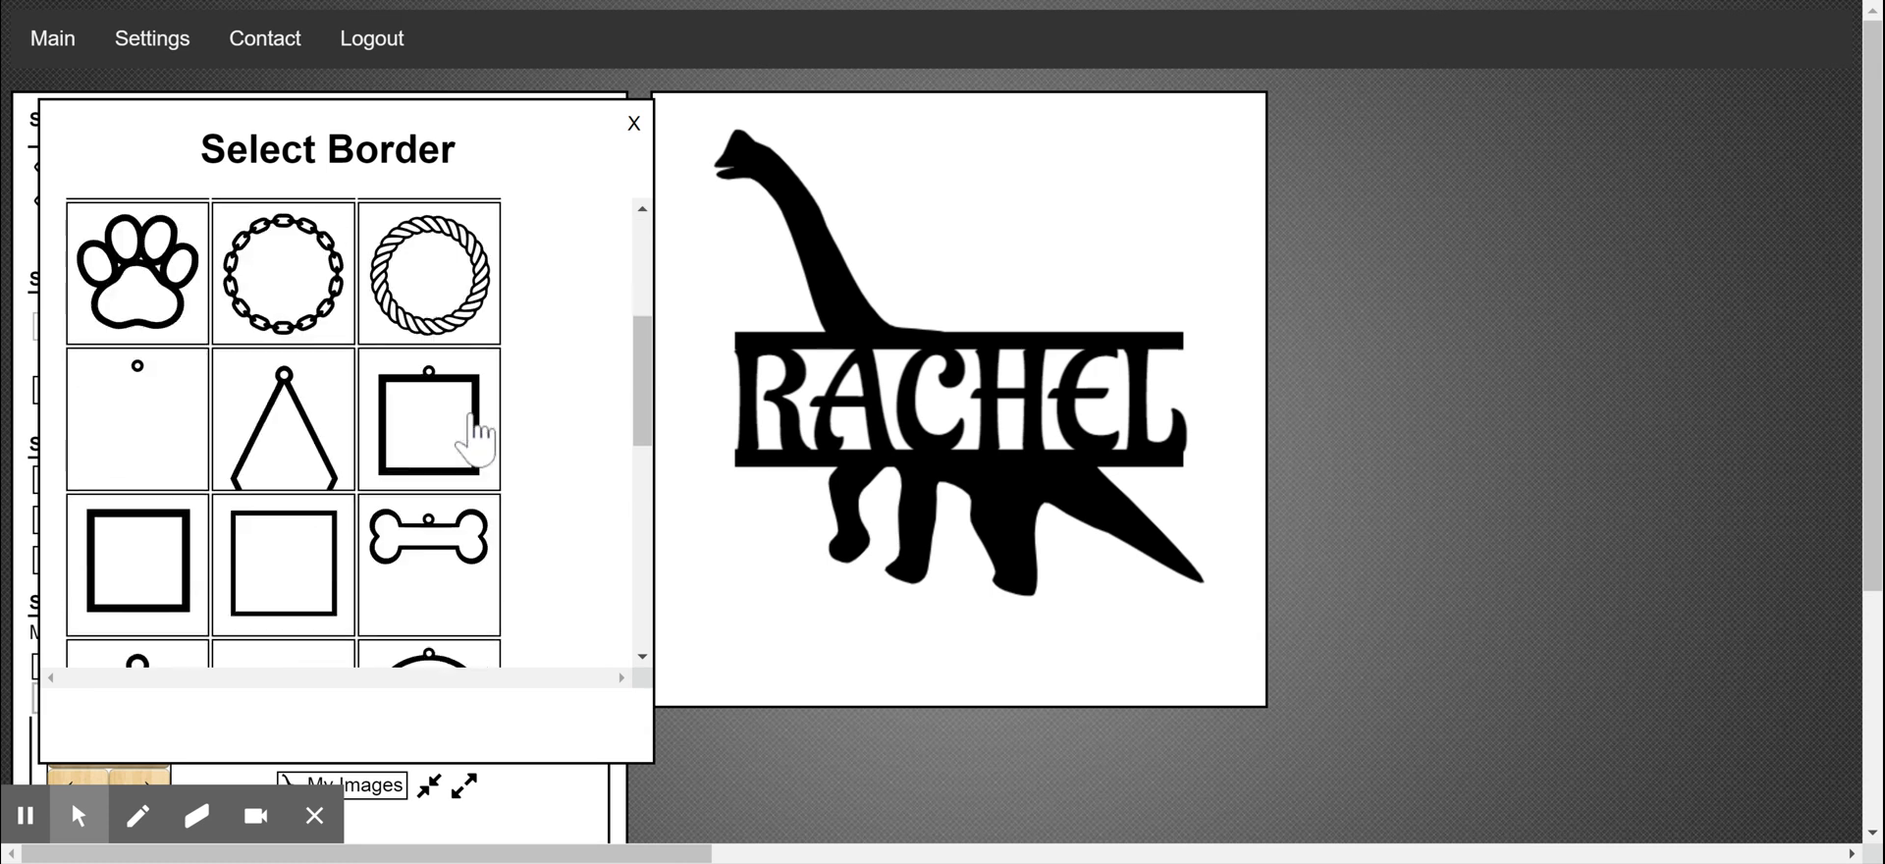
left_click(412, 422)
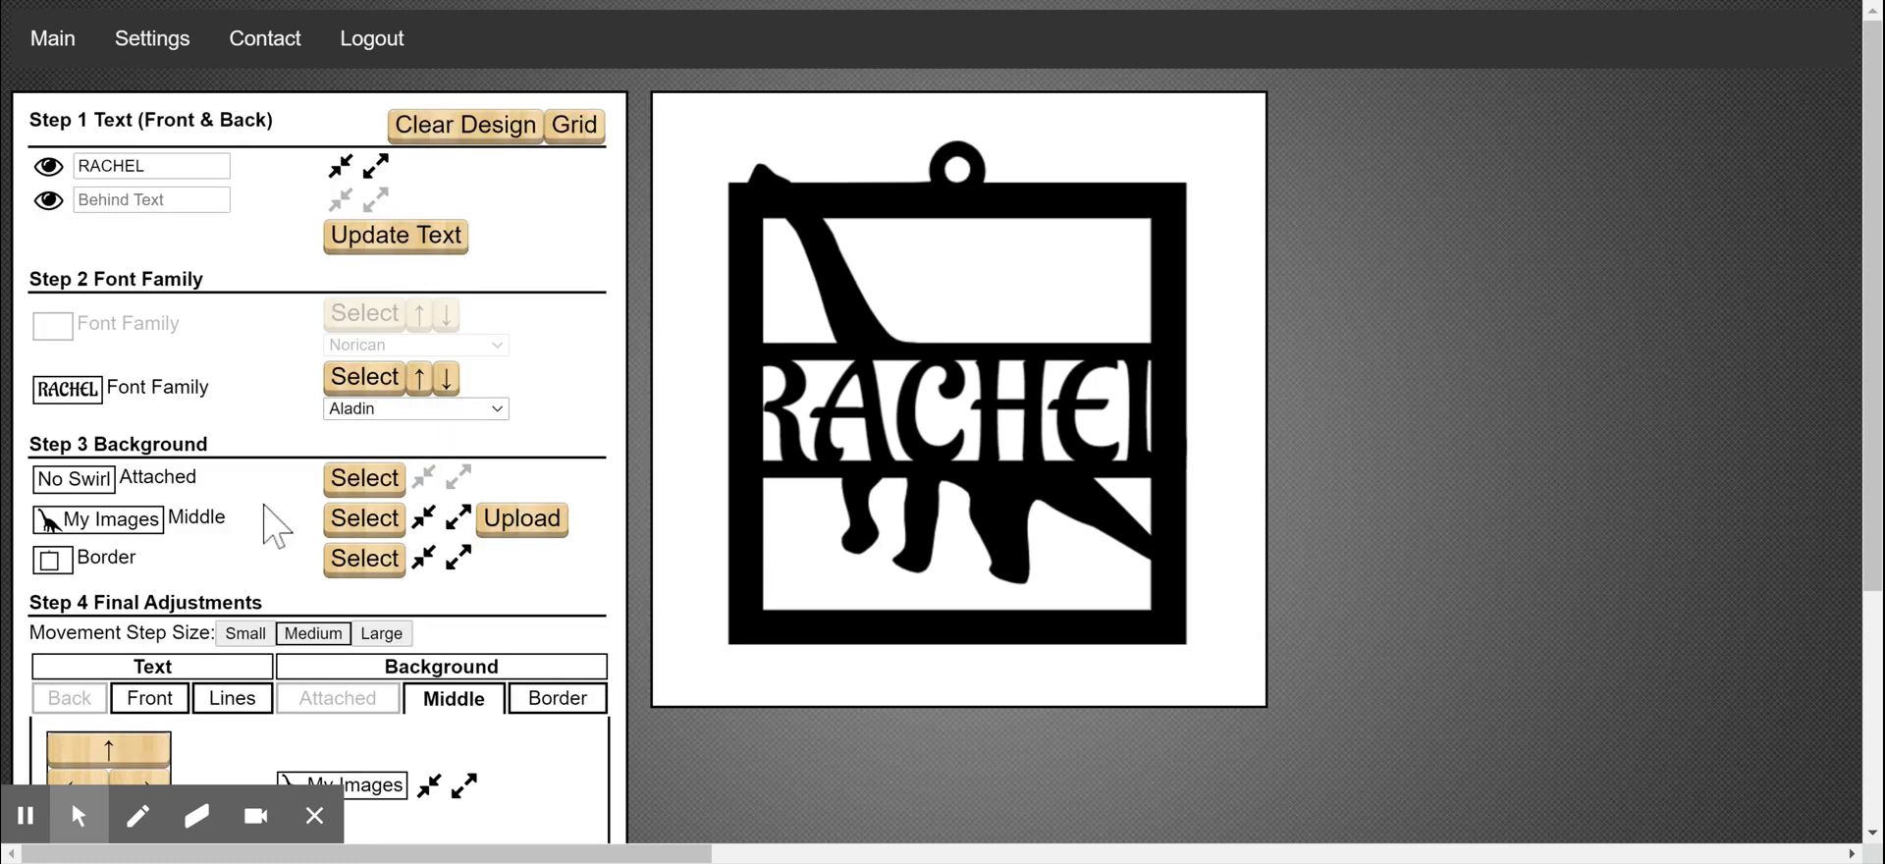
- Enlarge the square border until it encloses the whole name and dinosaur, and move it up three medium steps
left_click(542, 701)
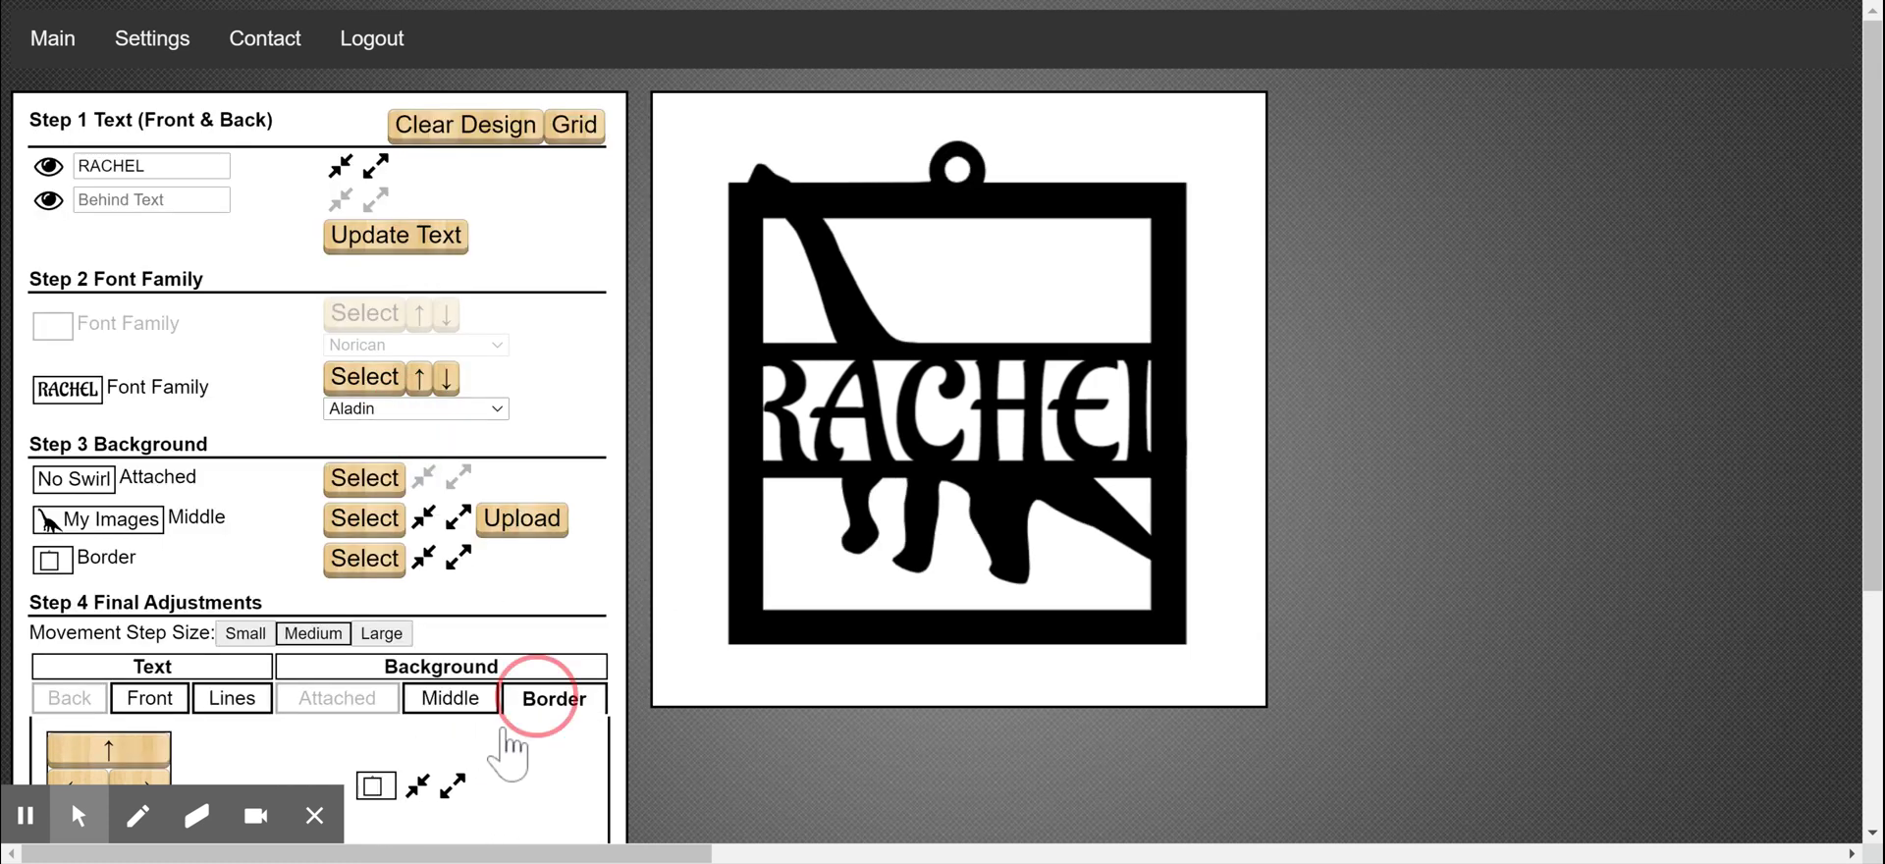
left_click(454, 785)
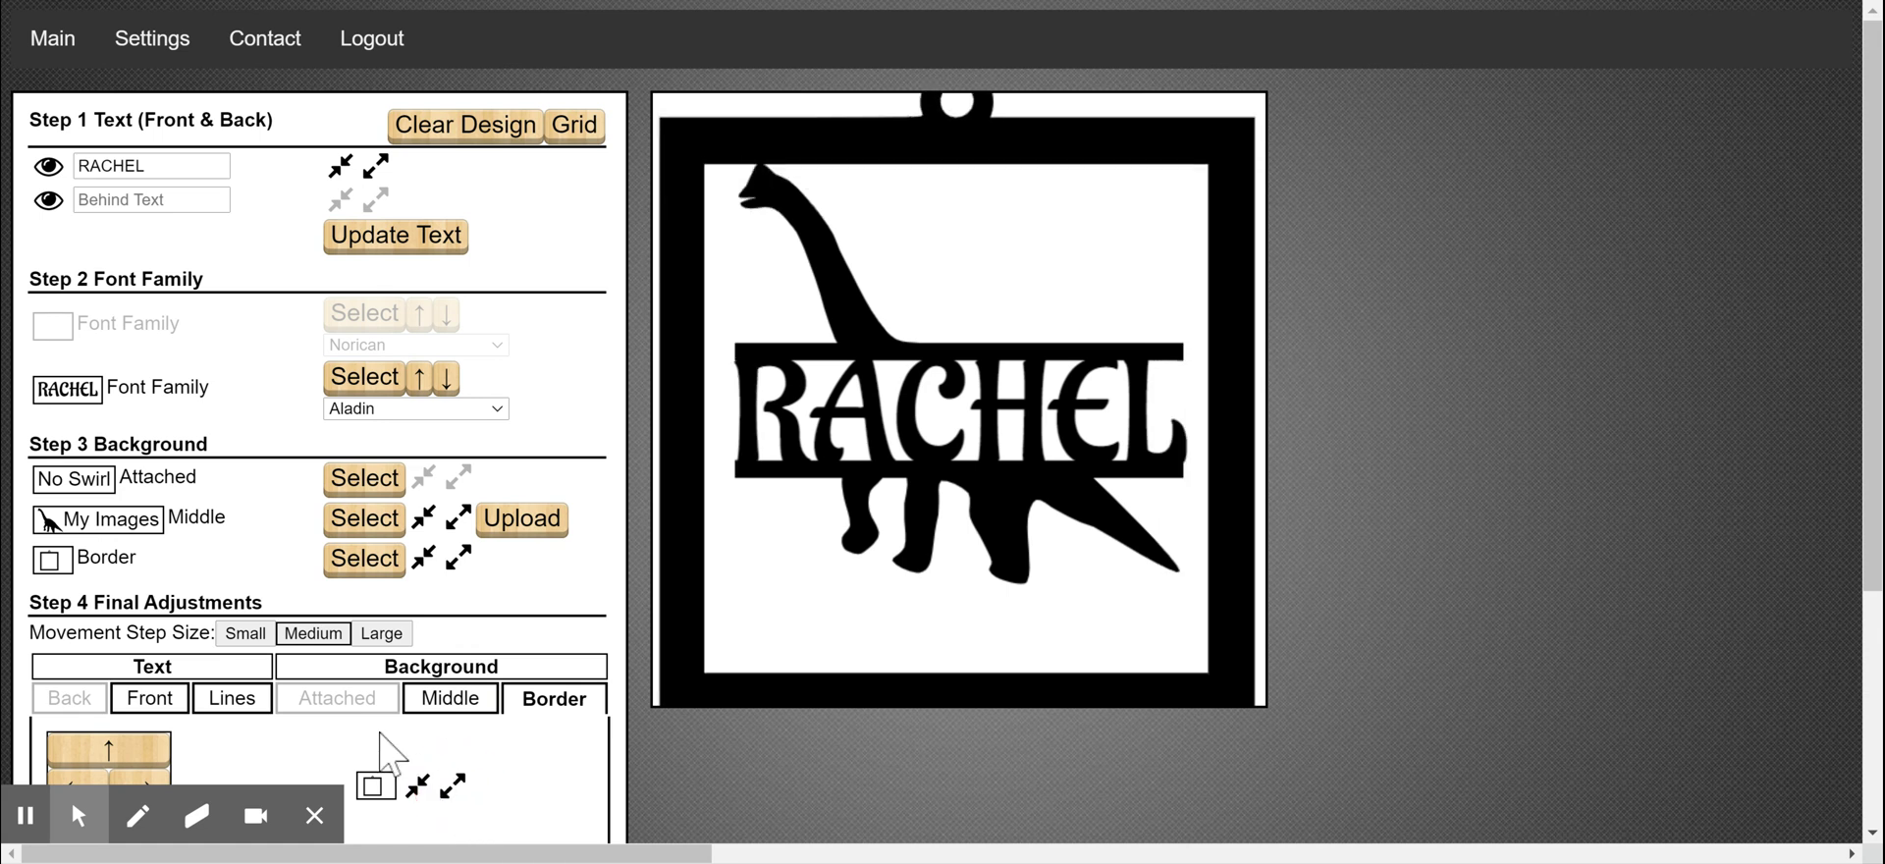
left_click(108, 749)
left_click(108, 750)
left_click(108, 749)
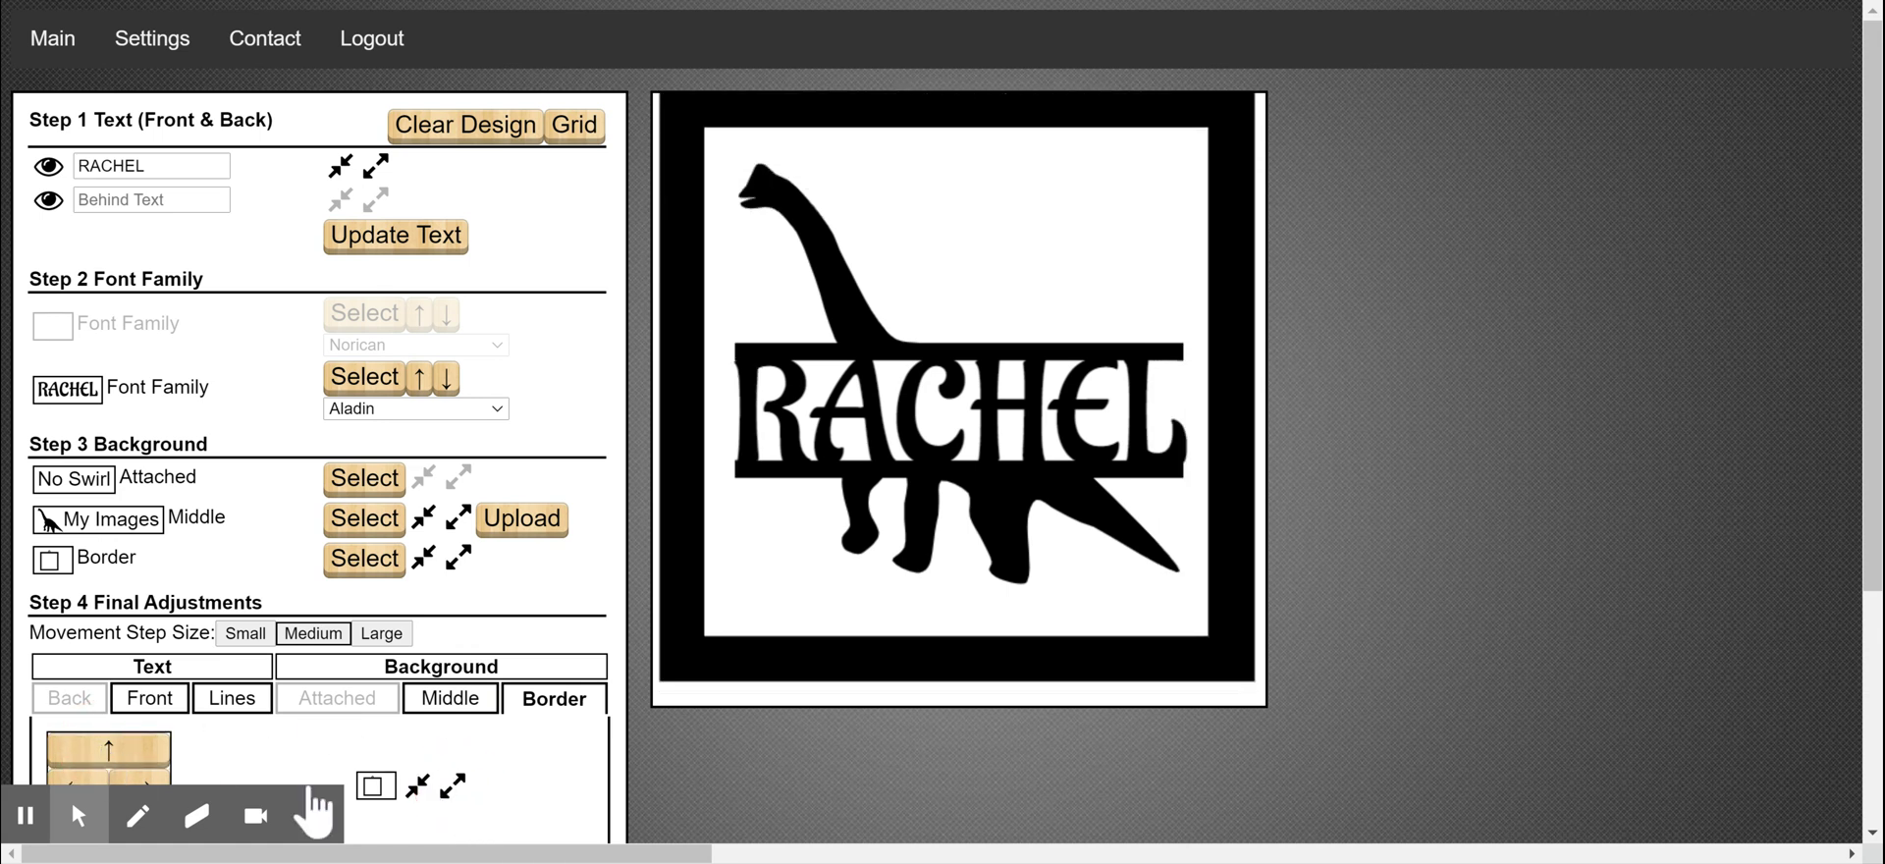
- Shrink the square border so it closes in on the name, and adjust its height in medium steps around the dinosaur's feet
left_click(417, 785)
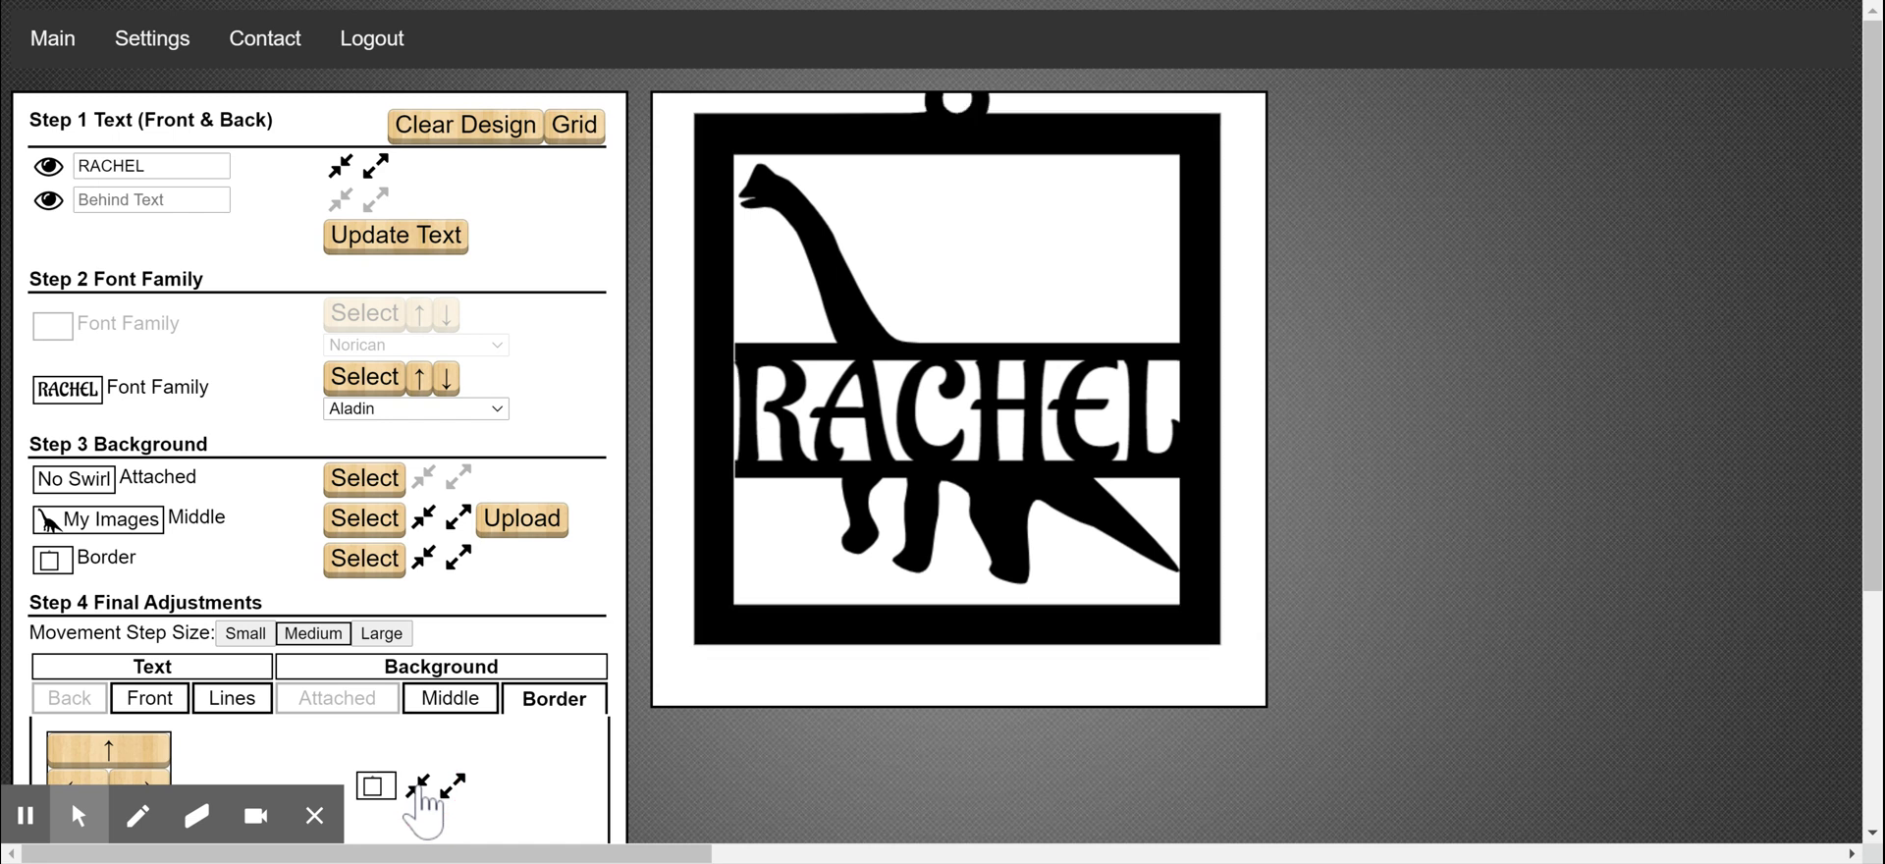
left_click(420, 785)
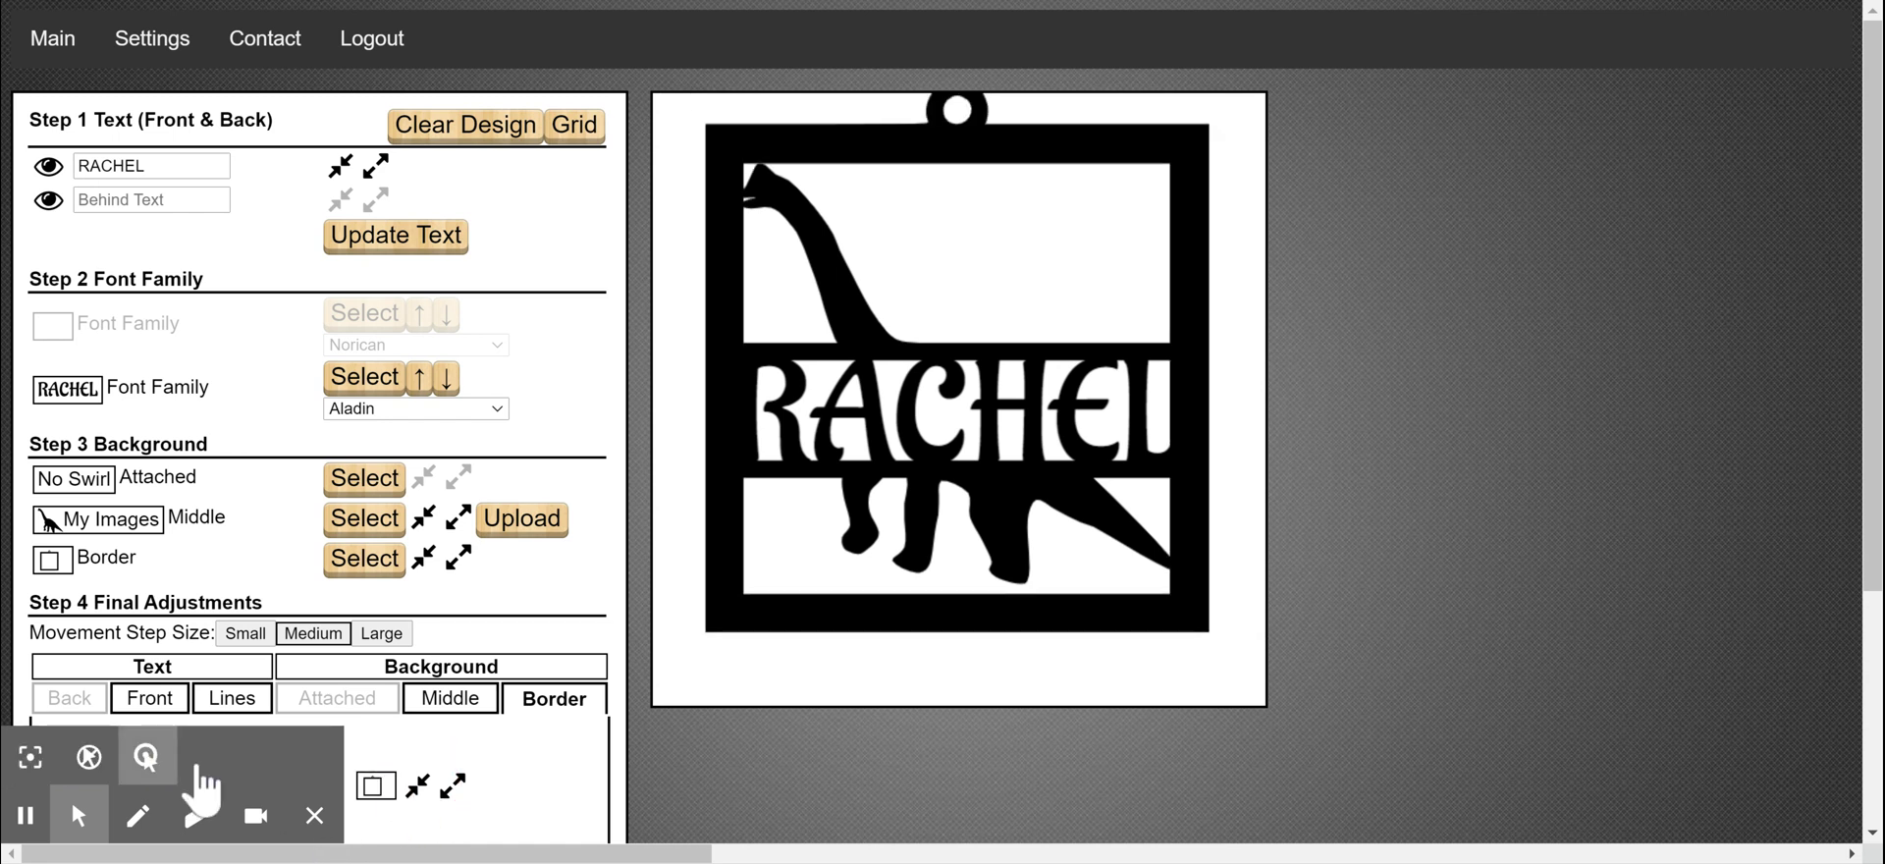
scroll(437, 747, "down", 2)
left_click(152, 589)
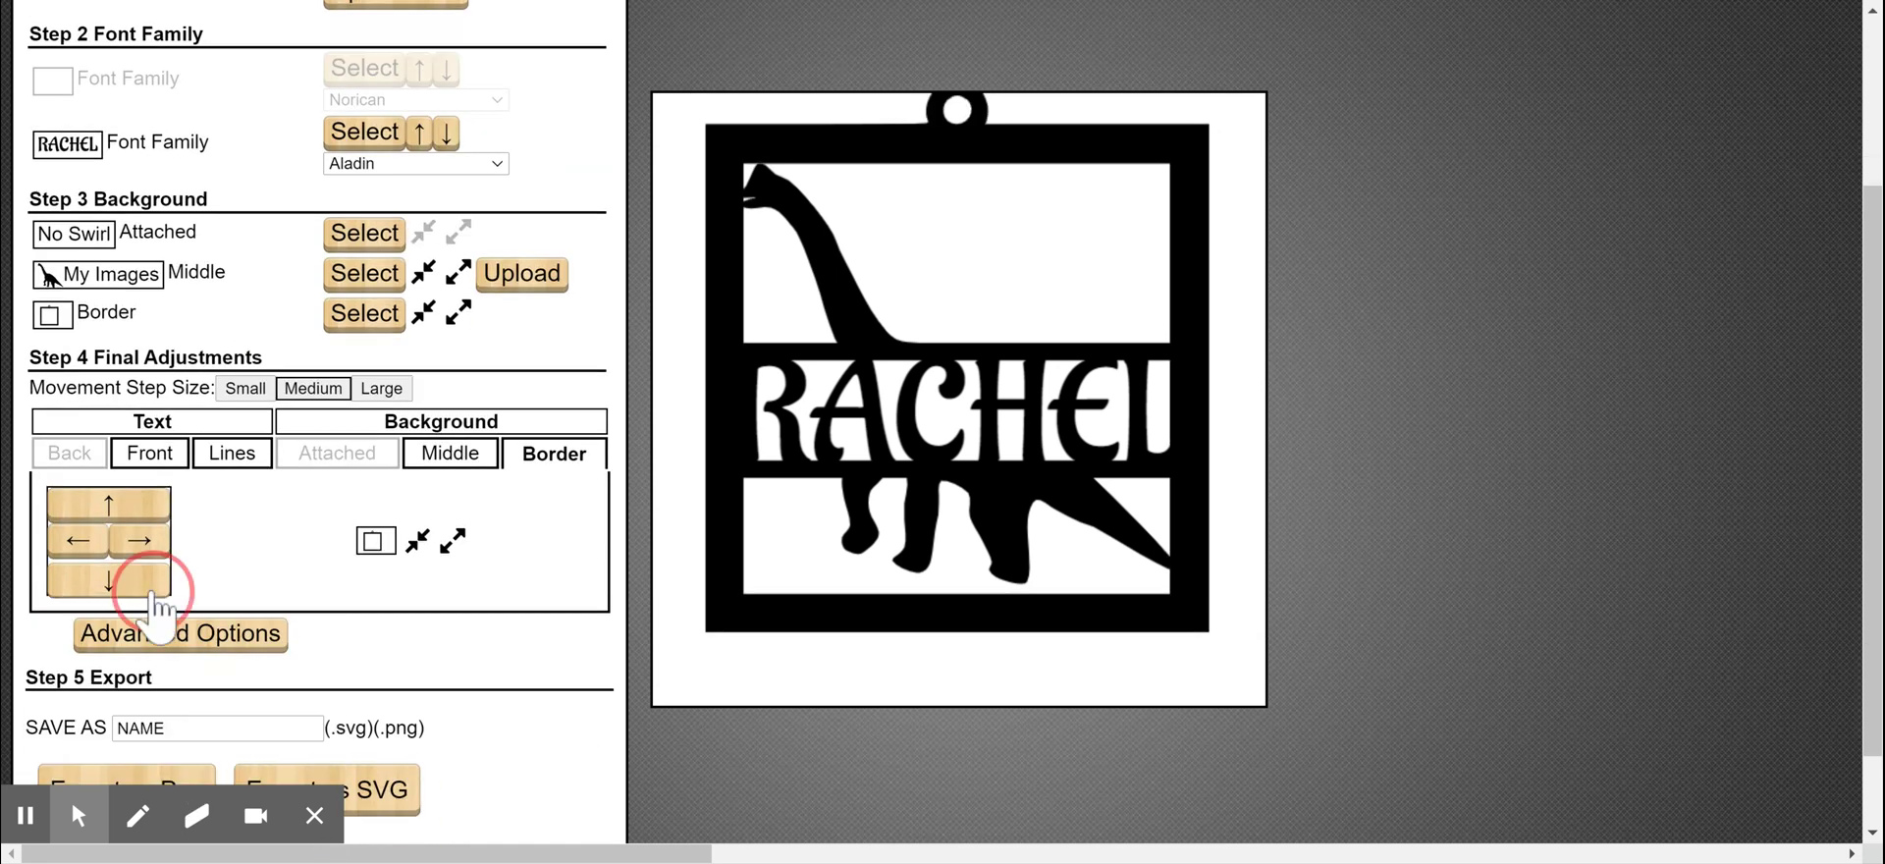
left_click(125, 508)
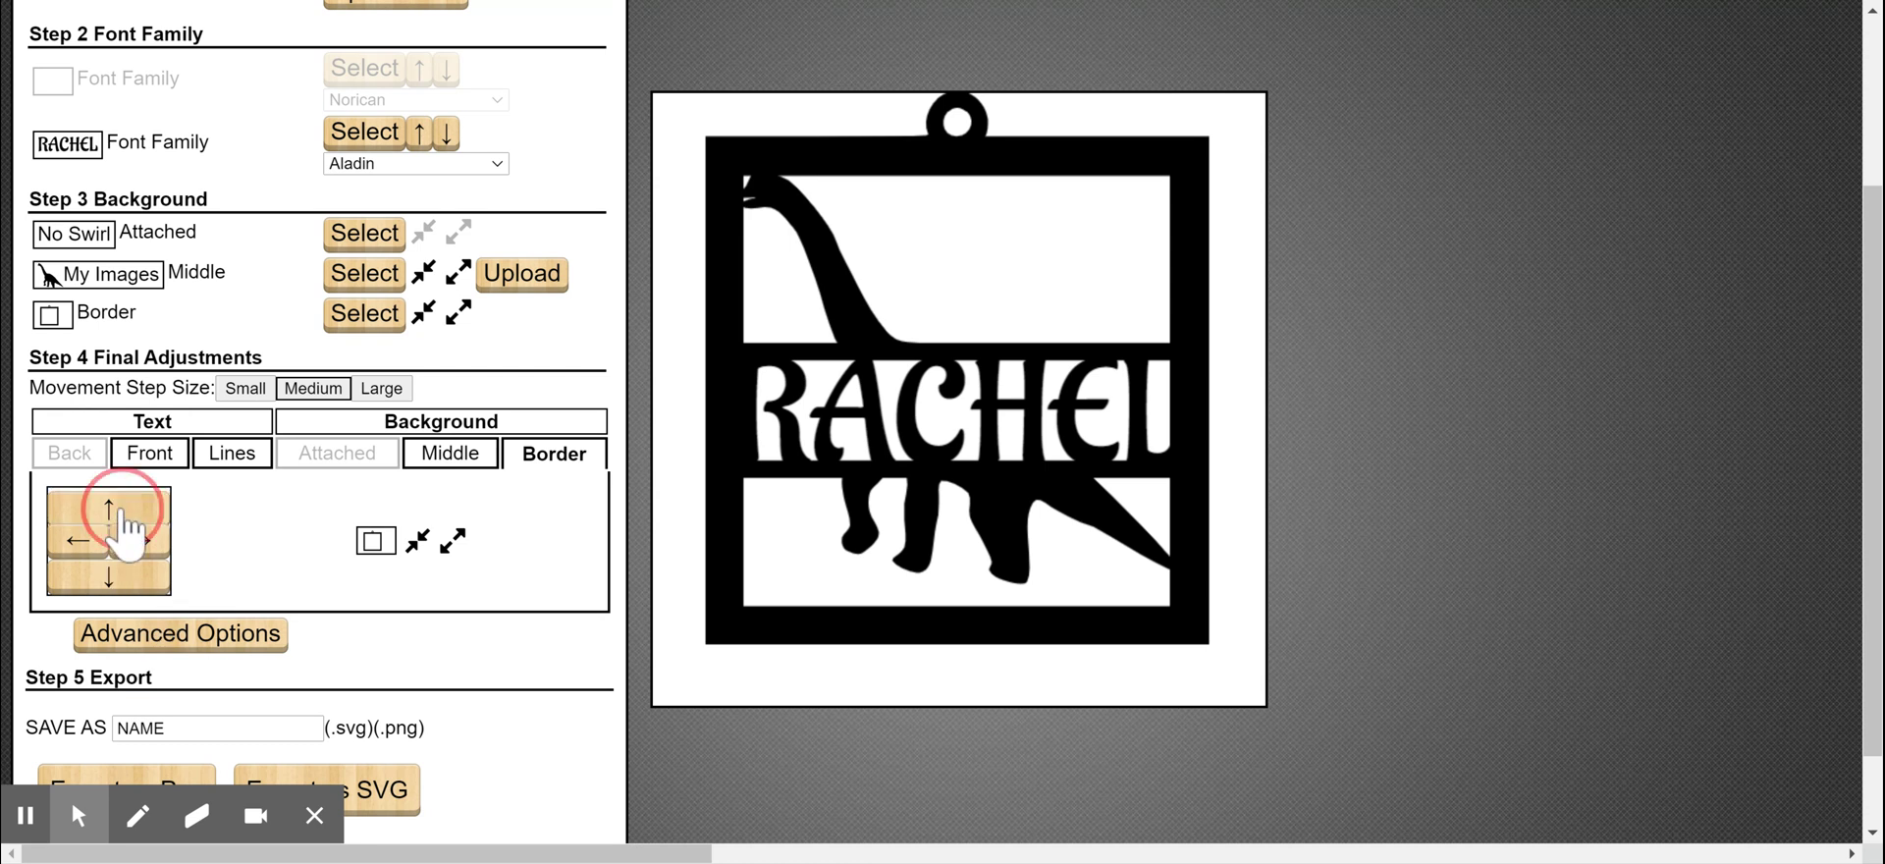
left_click(125, 507)
left_click(124, 508)
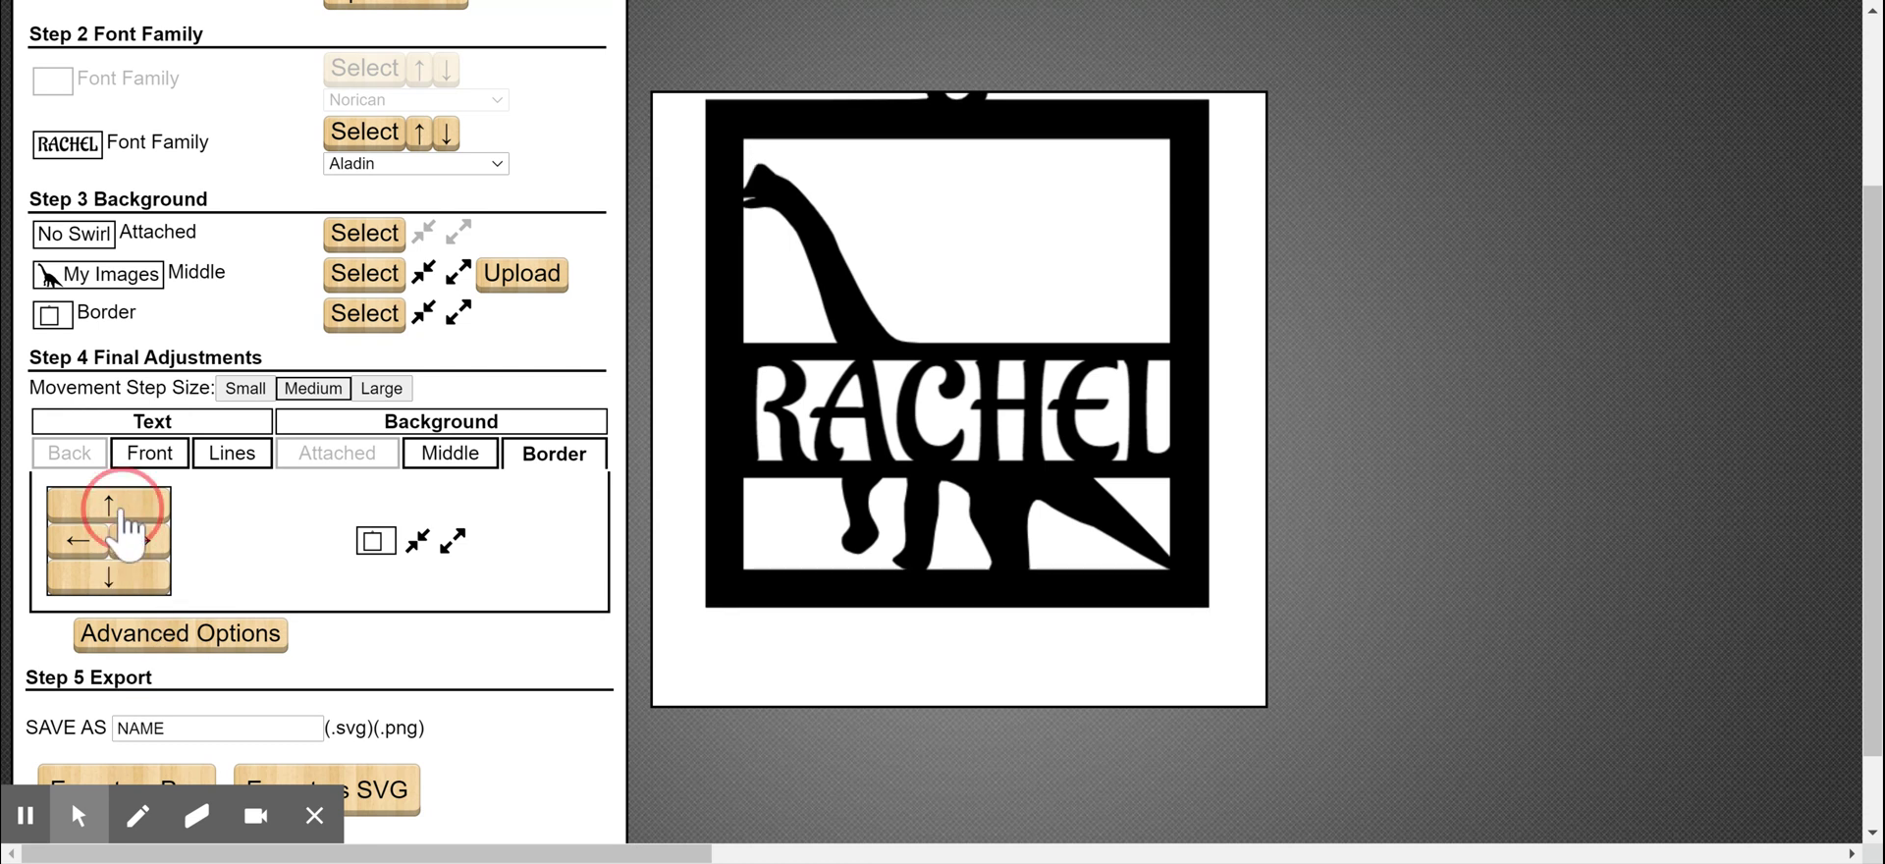
left_click(125, 581)
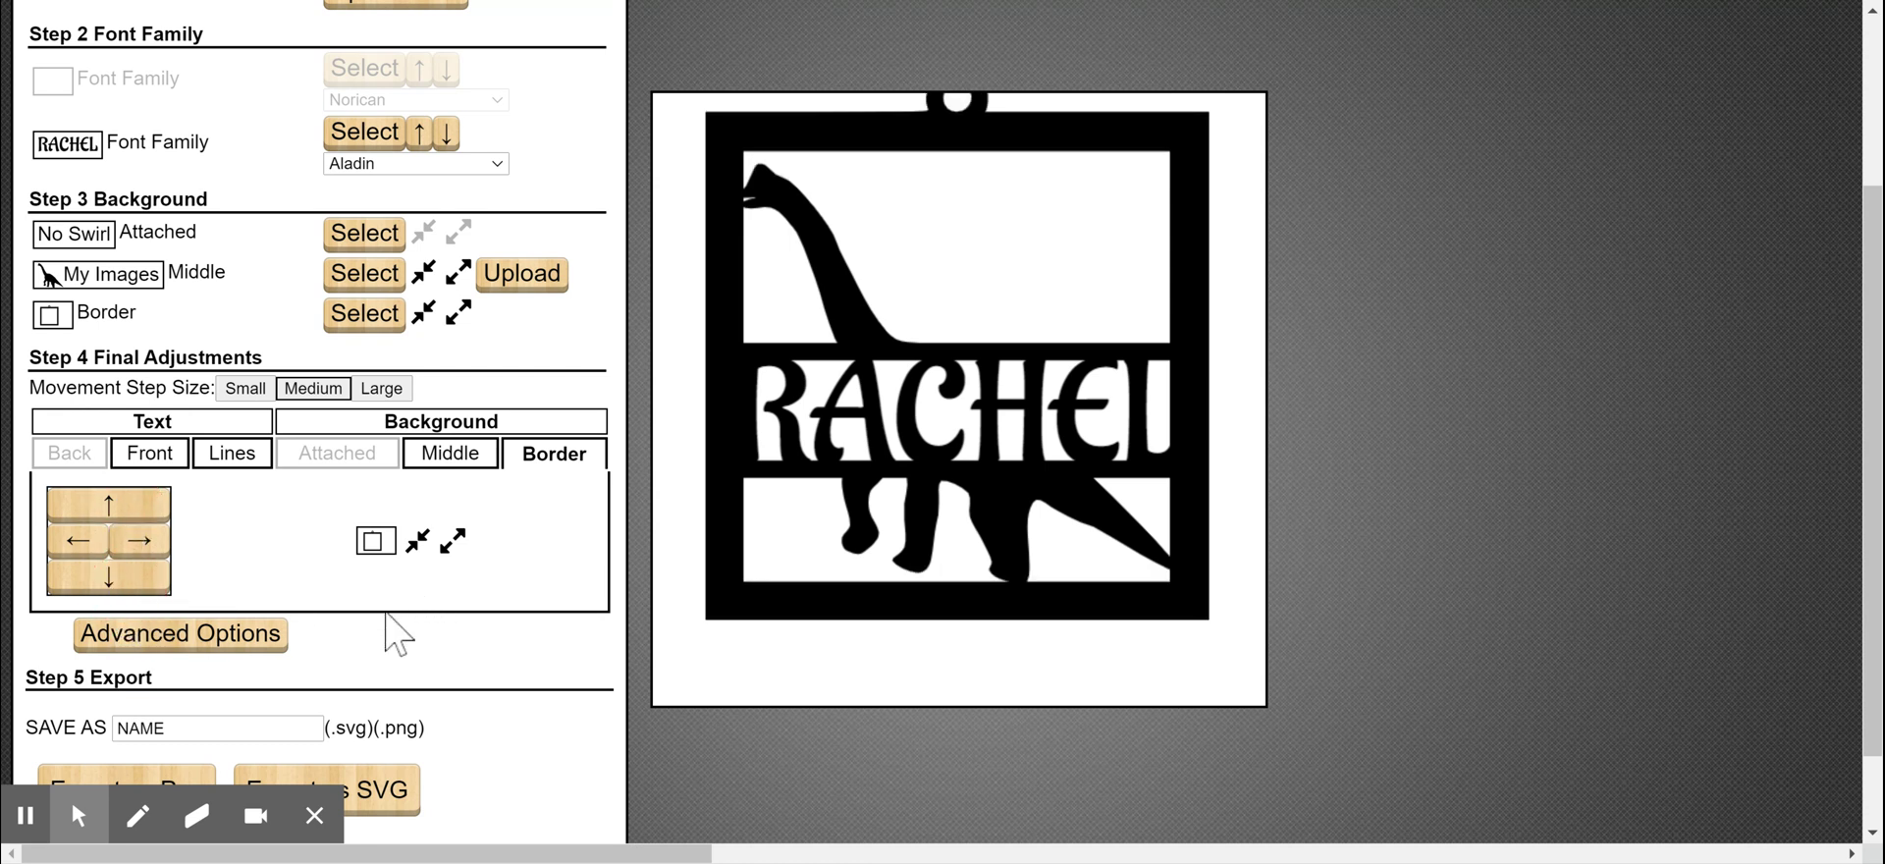
- Enlarge the square border one step and move it down in medium steps until the whole hanging ring is inside the canvas
left_click(451, 545)
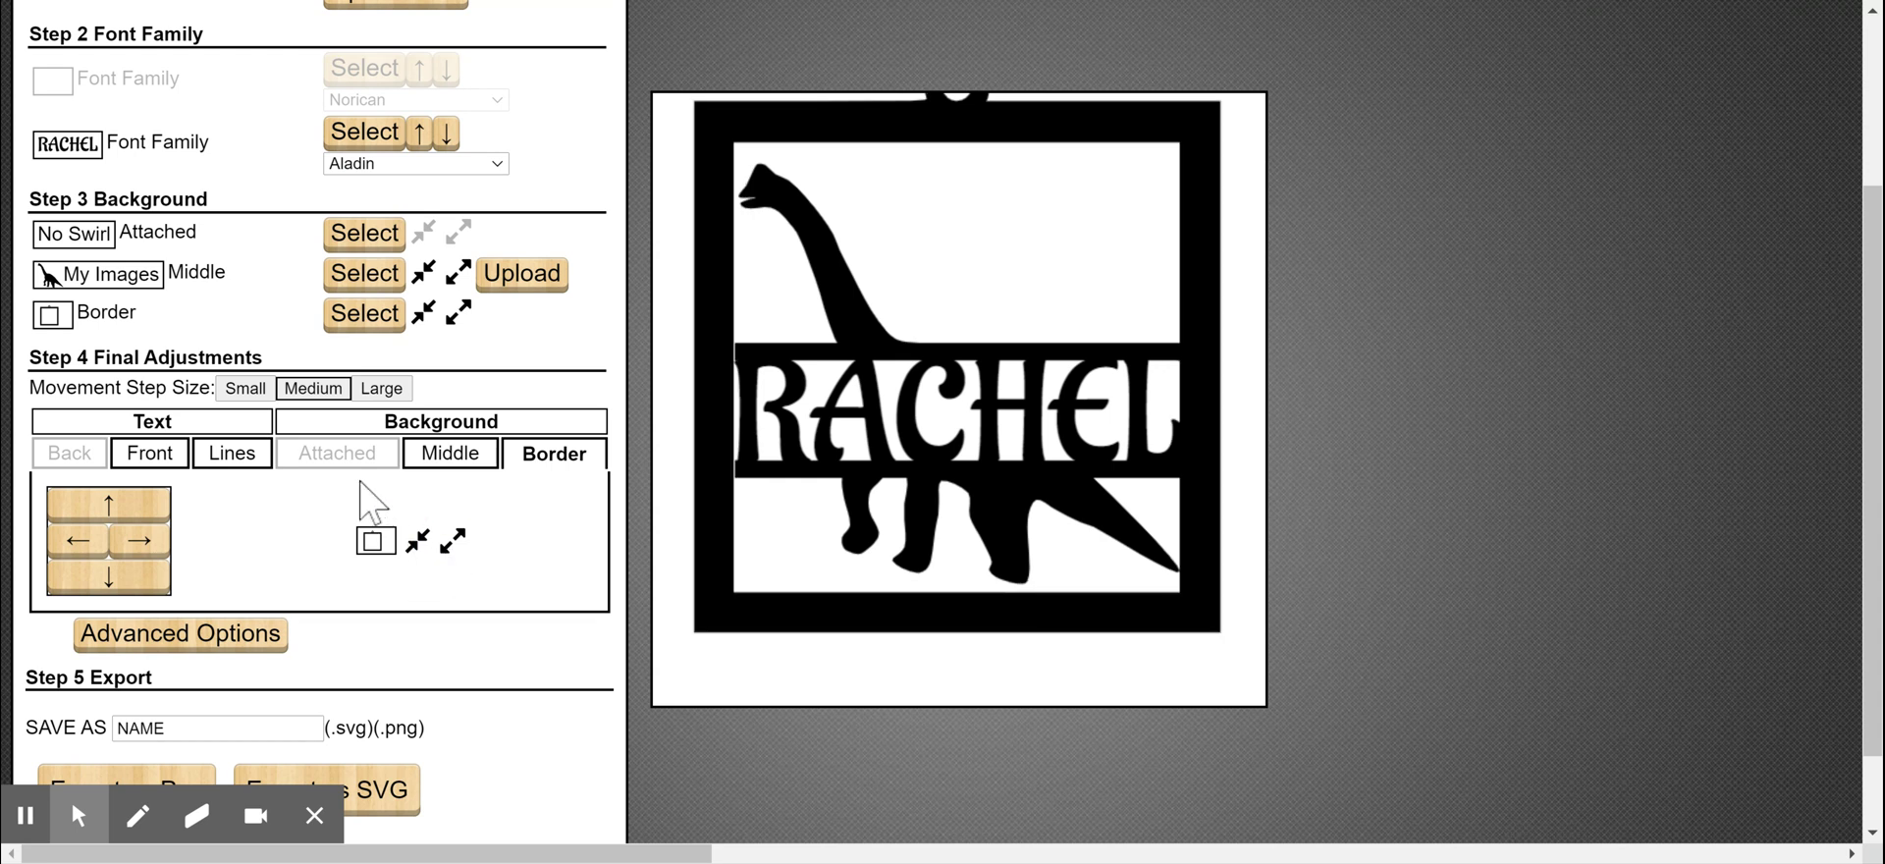
left_click(241, 458)
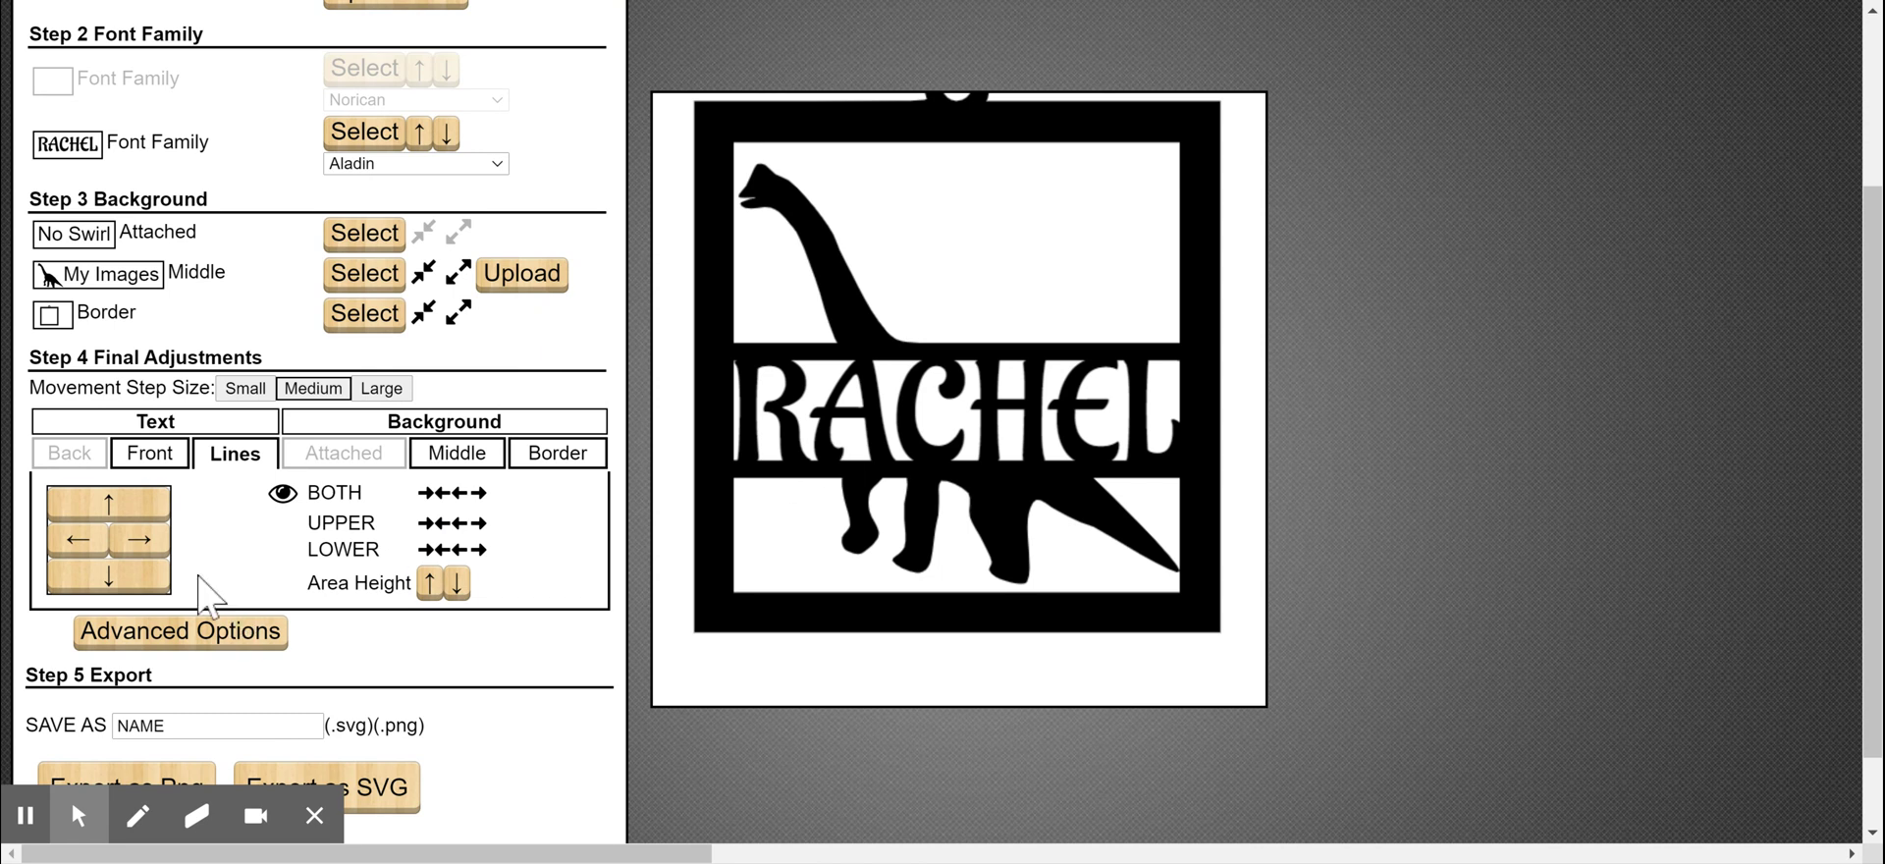
left_click(561, 454)
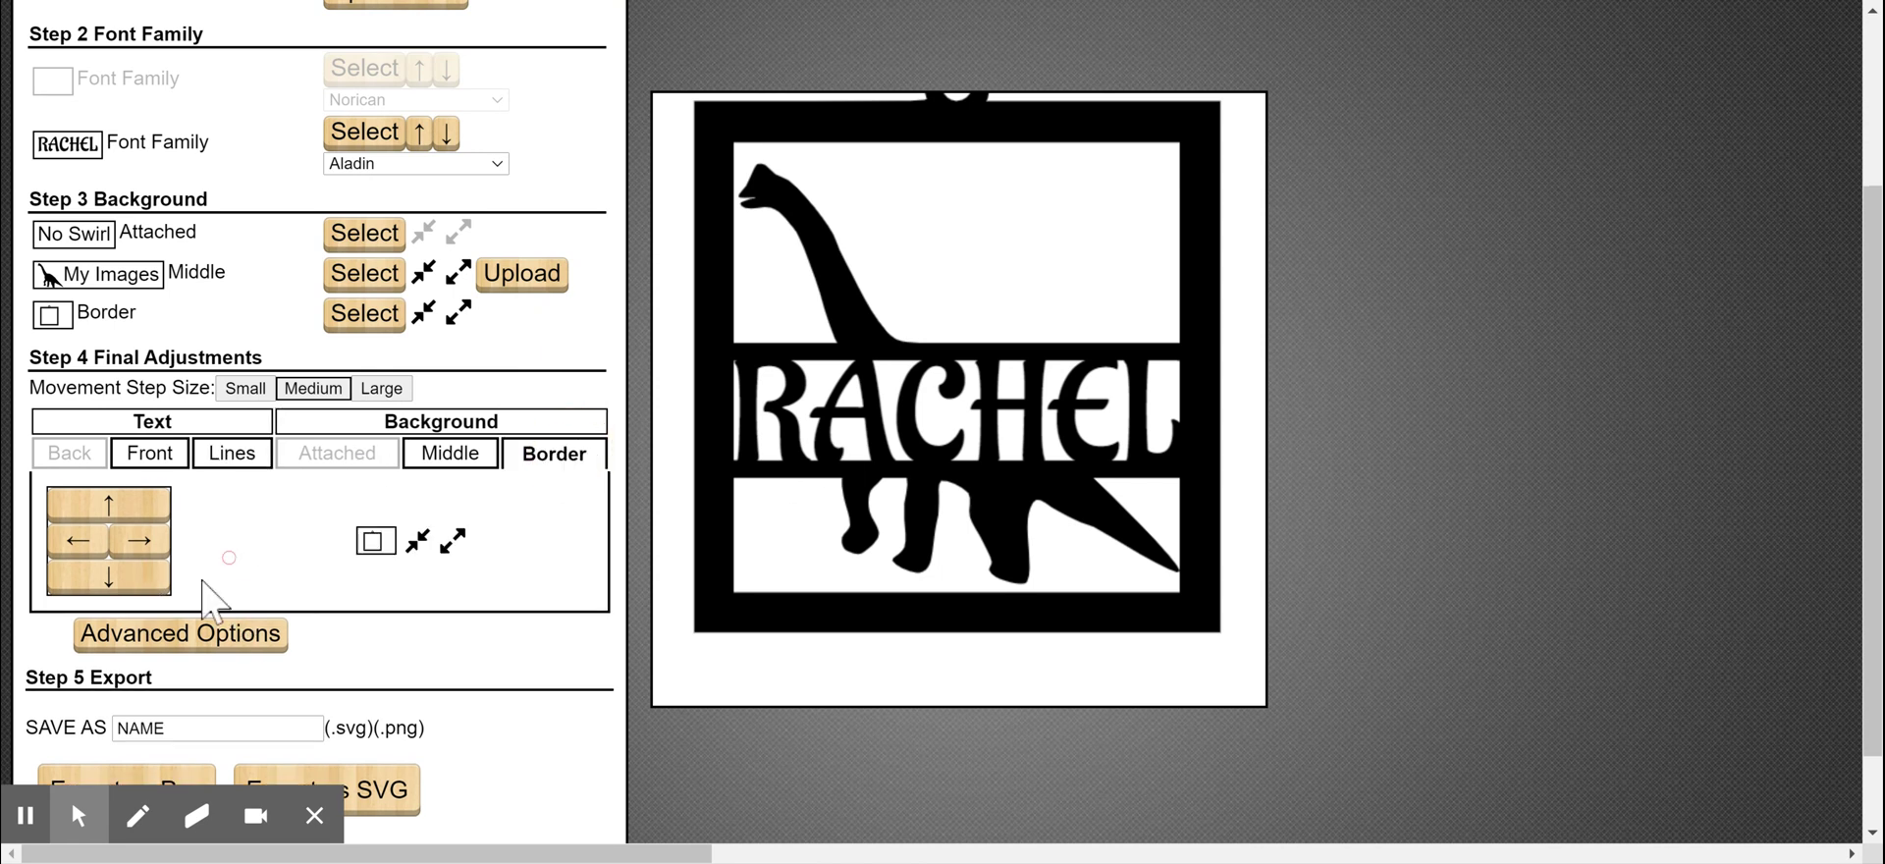
left_click(154, 584)
left_click(154, 585)
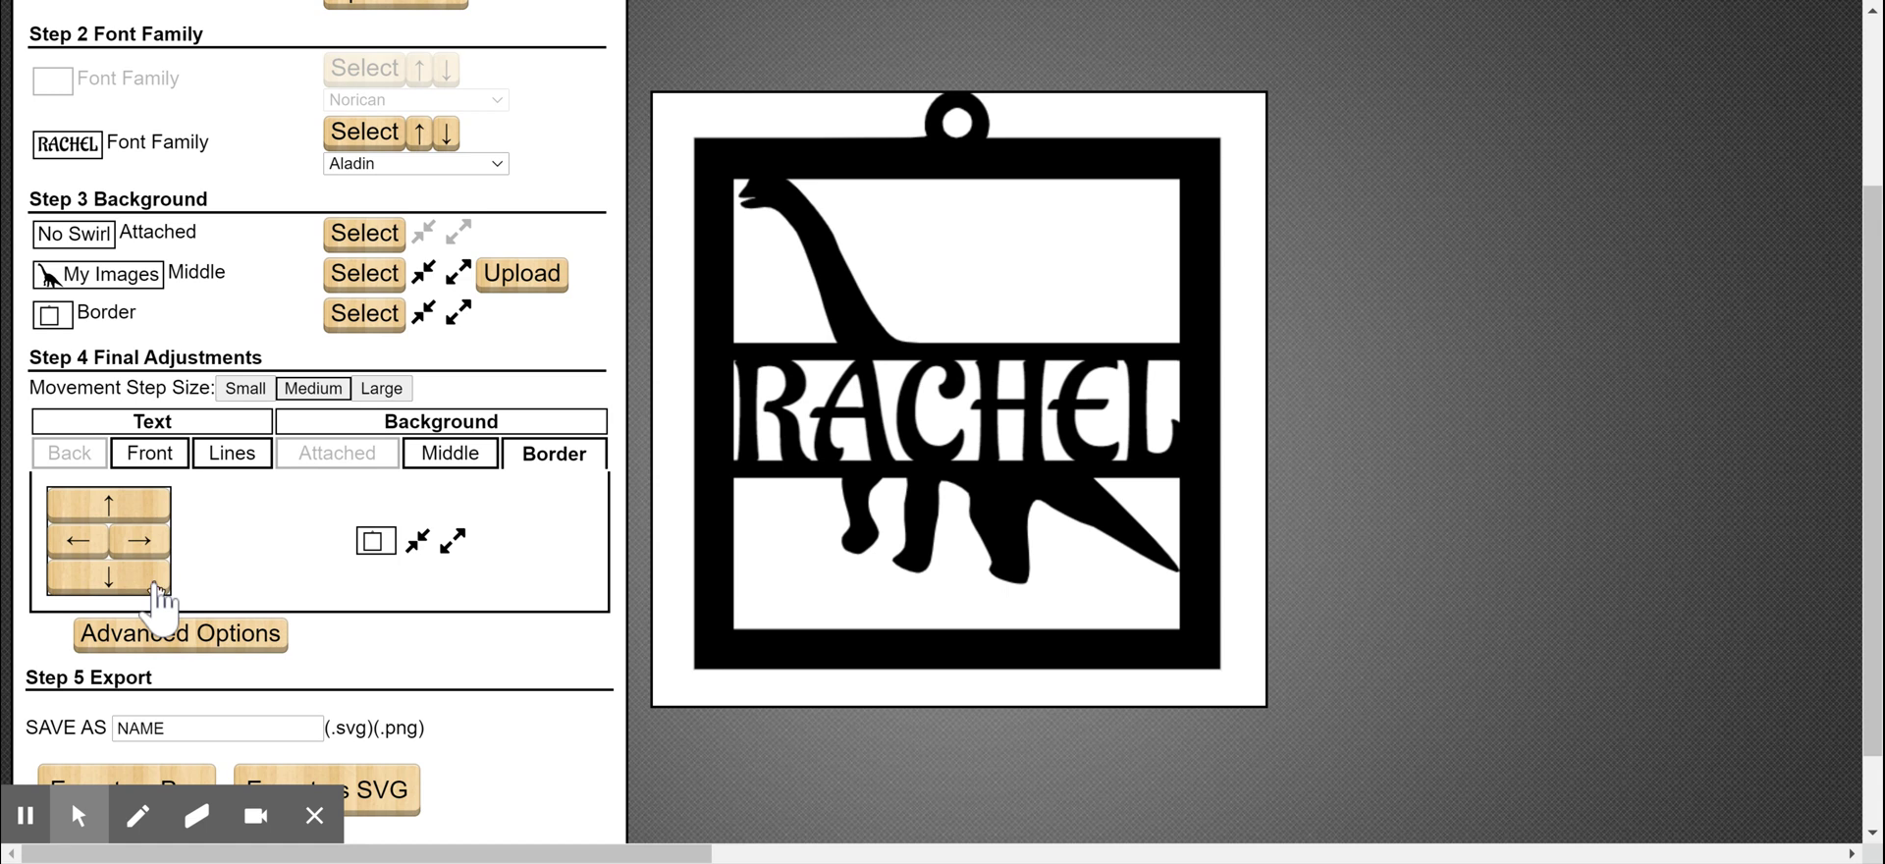
left_click(155, 587)
- Move the middle dinosaur image down in medium steps until its feet rest on the border's lower edge
left_click(450, 453)
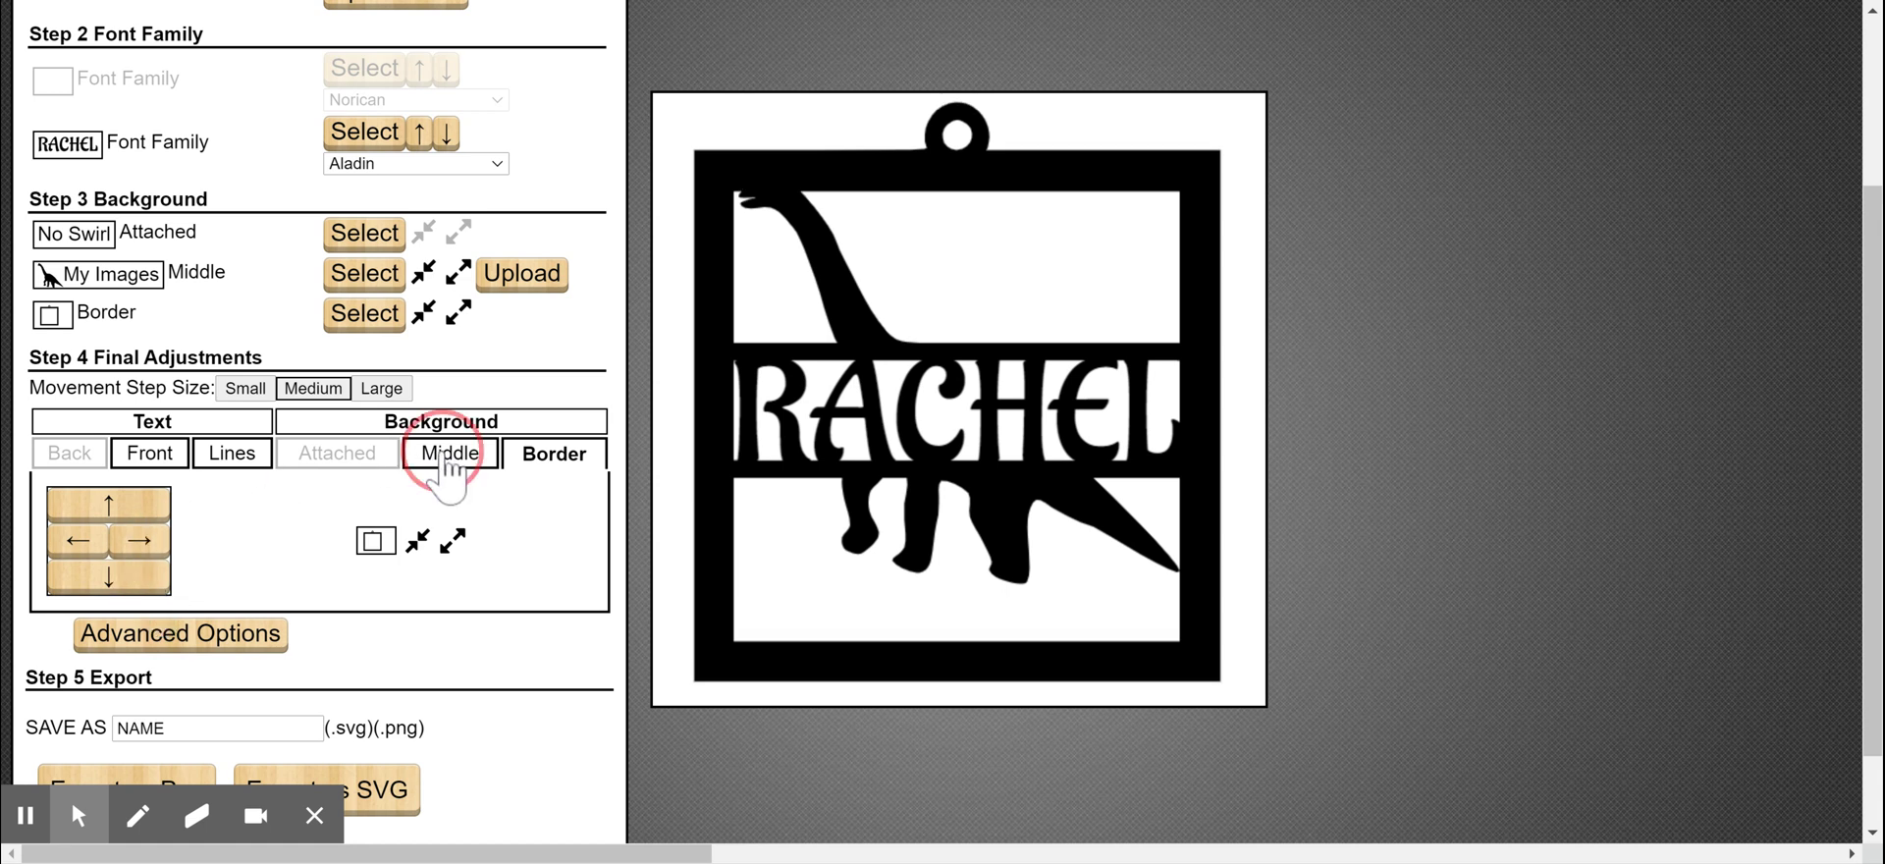
left_click(92, 579)
left_click(93, 580)
left_click(94, 580)
left_click(95, 582)
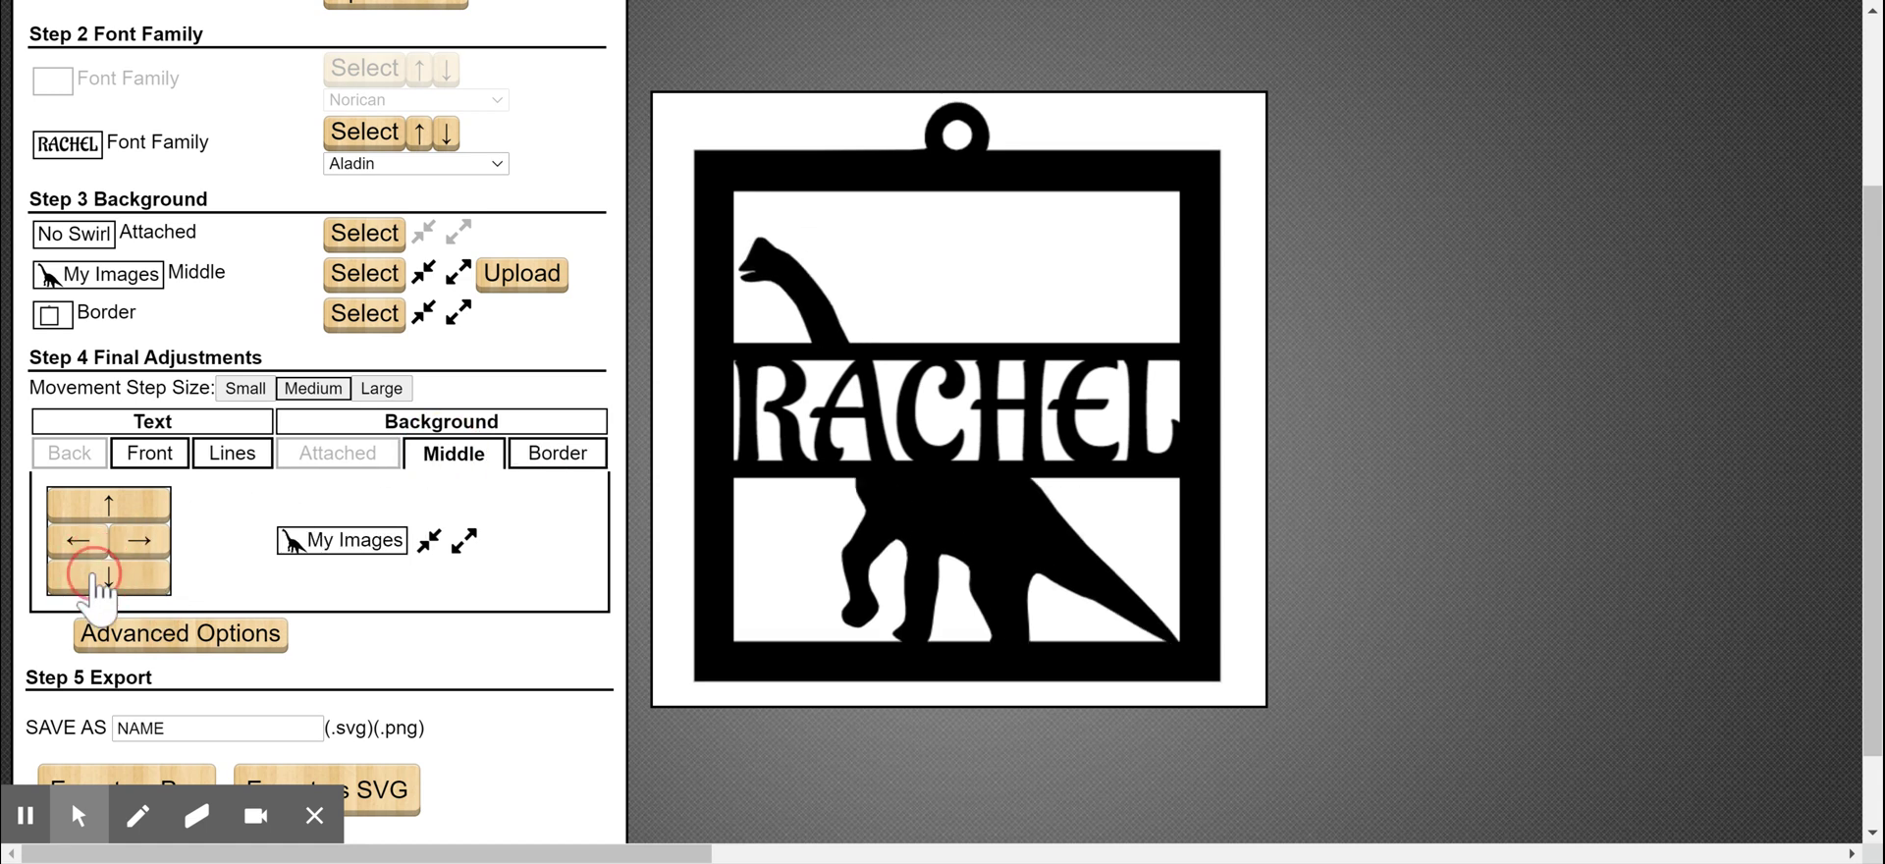
left_click(1530, 424)
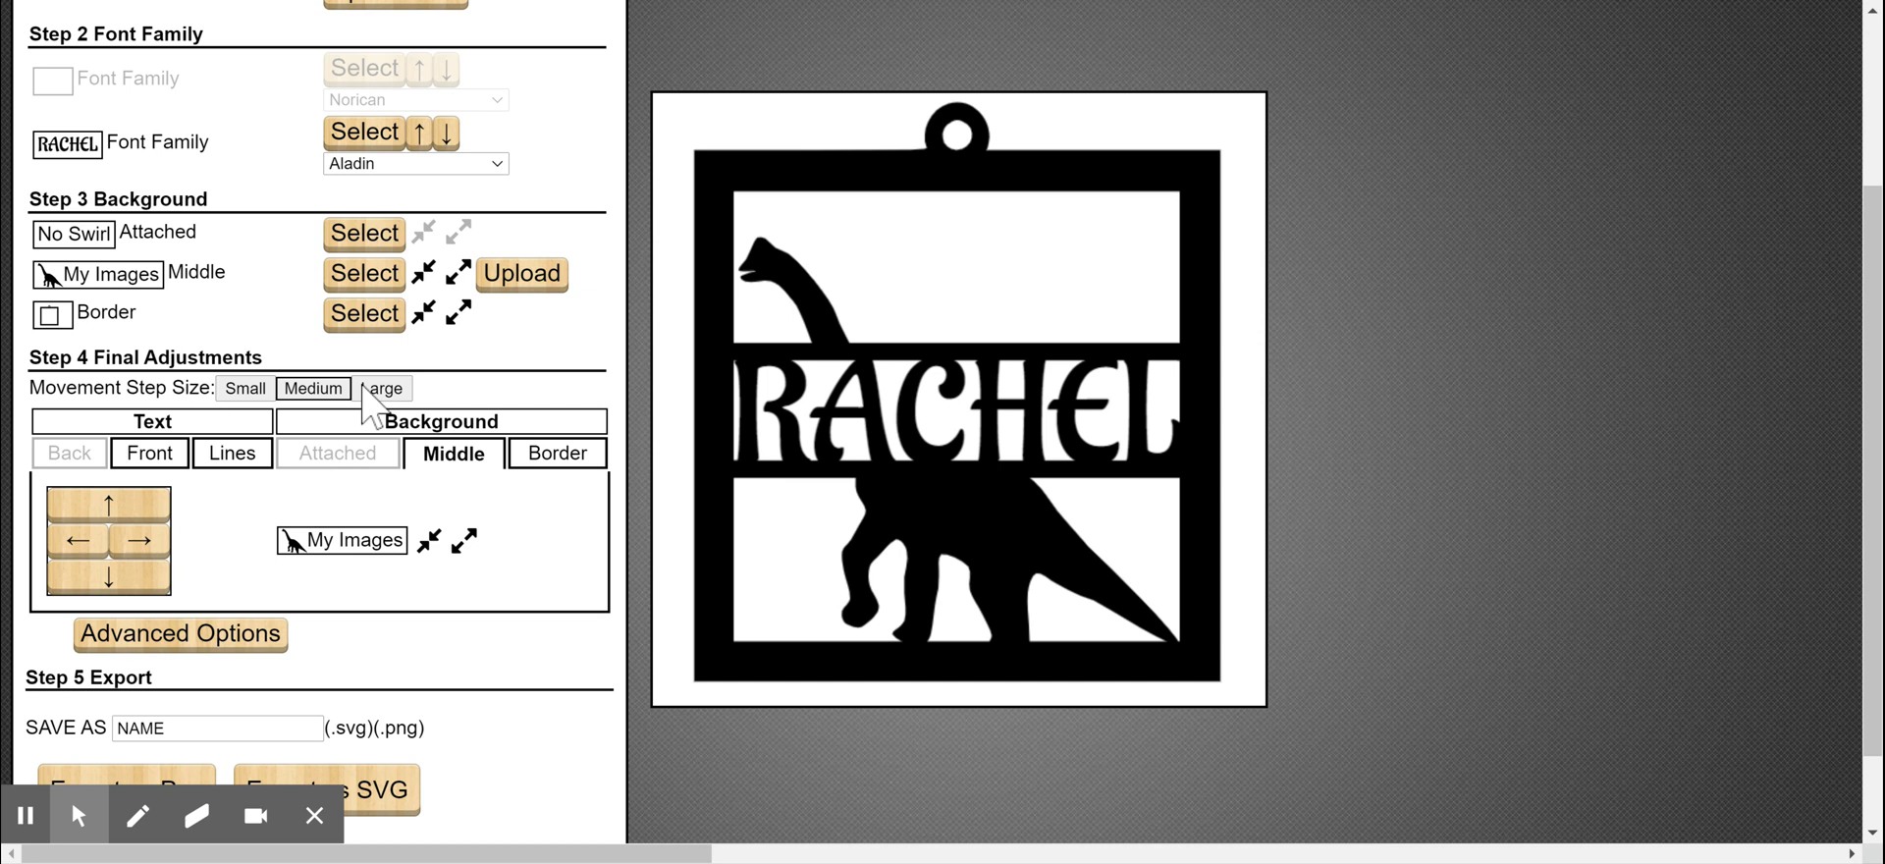
- Replace the default export file name with the first name used in the design
scroll(285, 422, "down", 1)
double_click(139, 629)
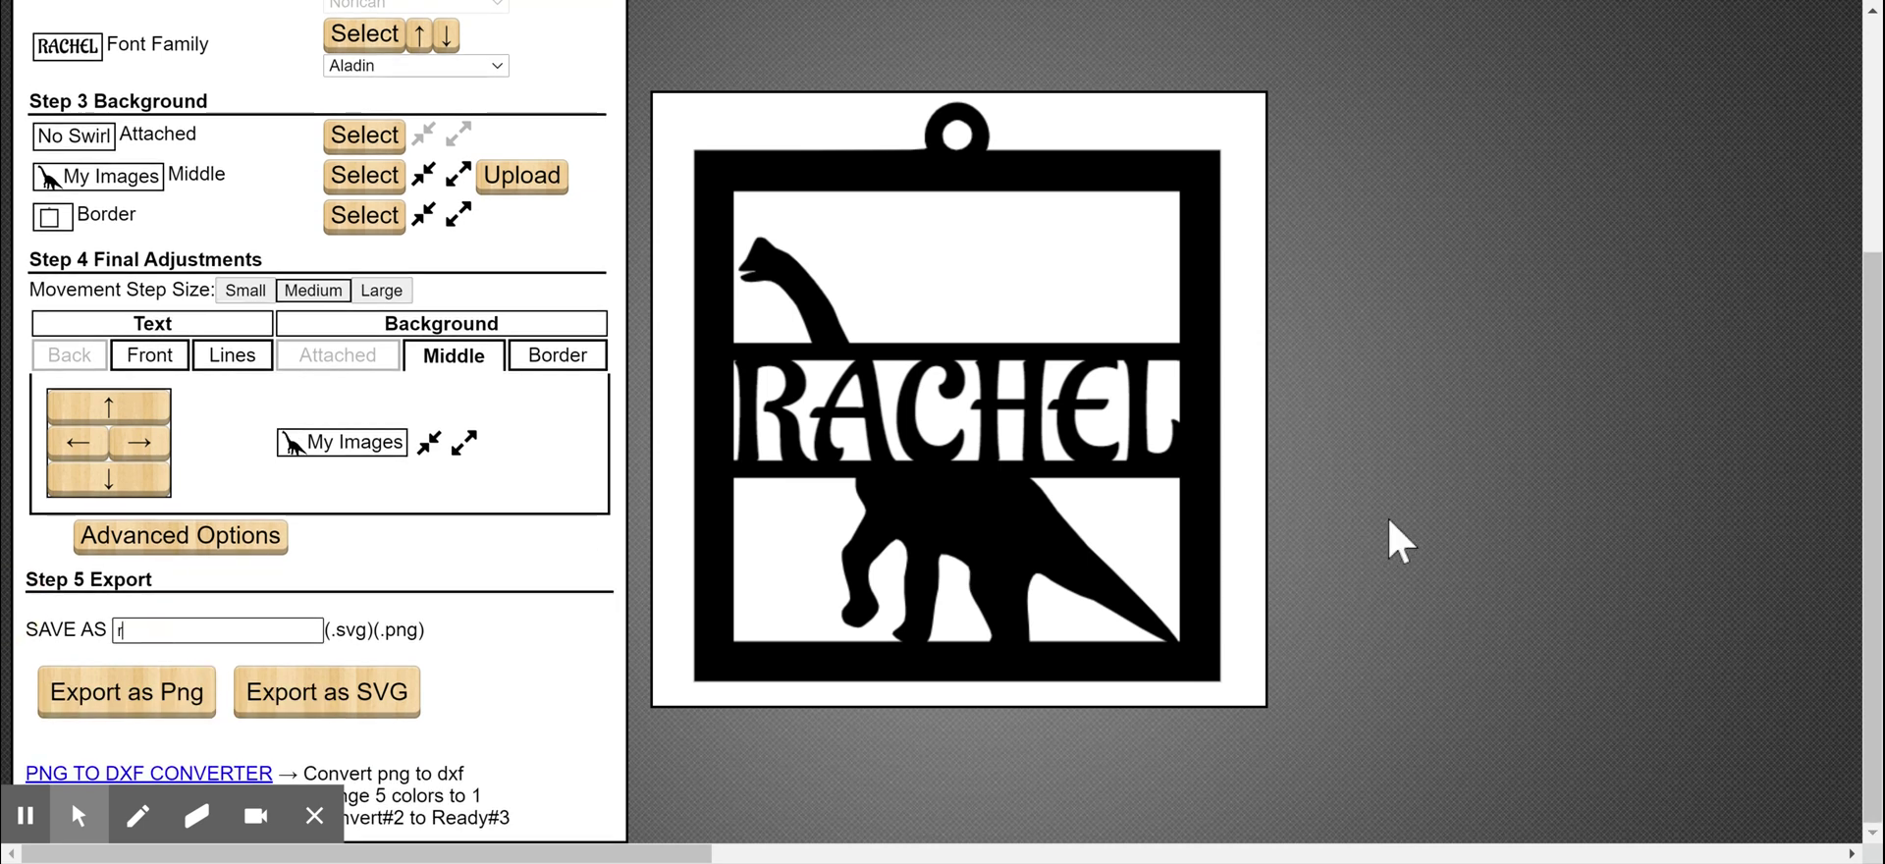
type("ACHEL")
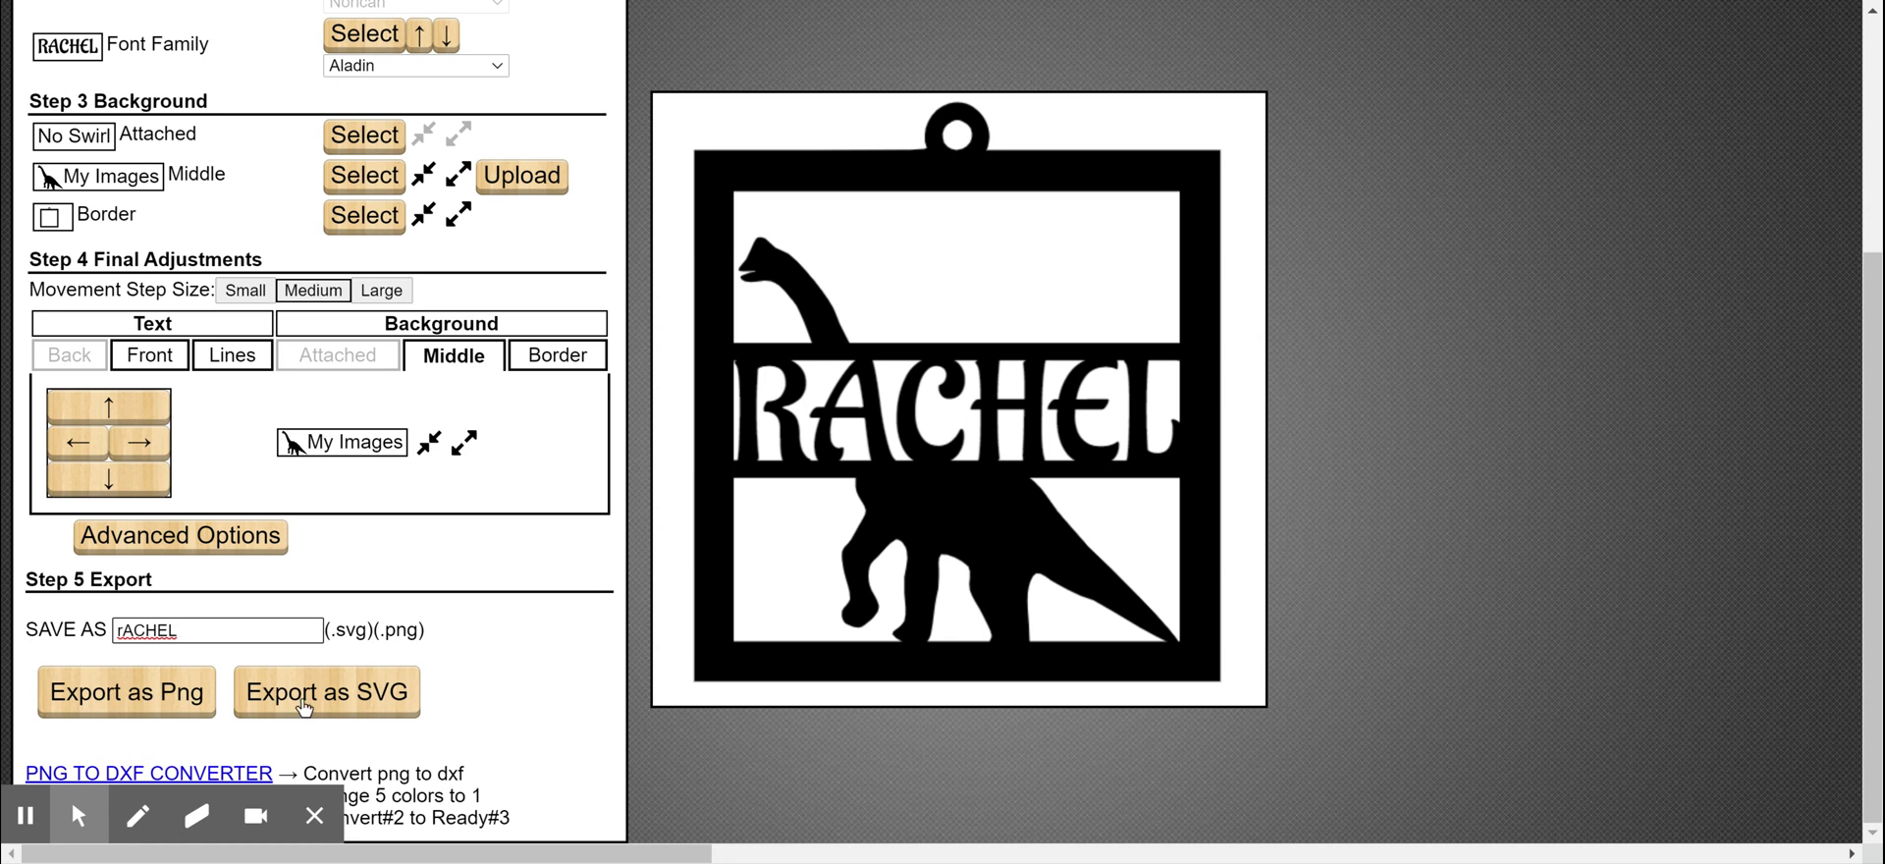
mouse_move(78, 815)
scroll(1414, 422, "up", 4)
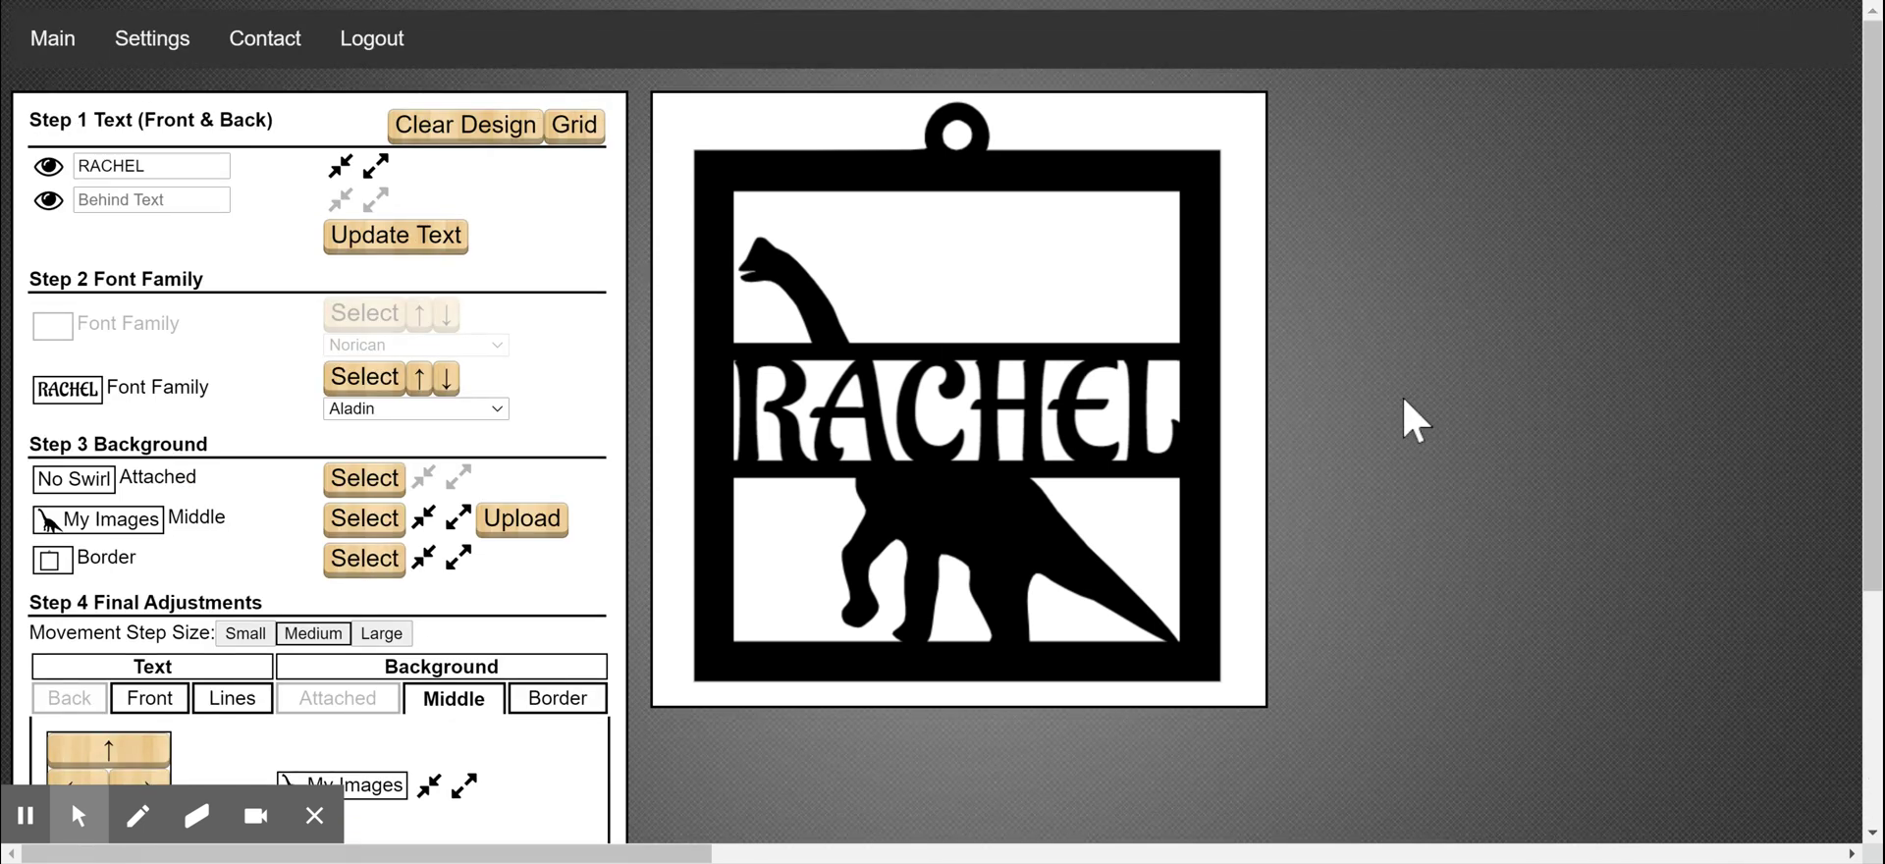